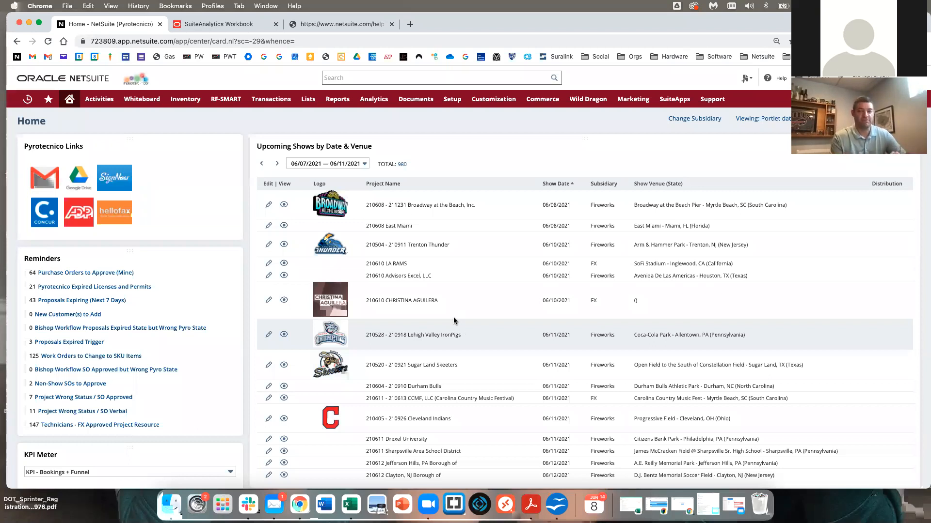
Look over the home dashboard's KPI tiles, upcoming shows, sales funnel and quarterly bookings charts, and the Subsidiary Navigator.
scroll(458, 325, "down", 5)
scroll(461, 349, "down", 20)
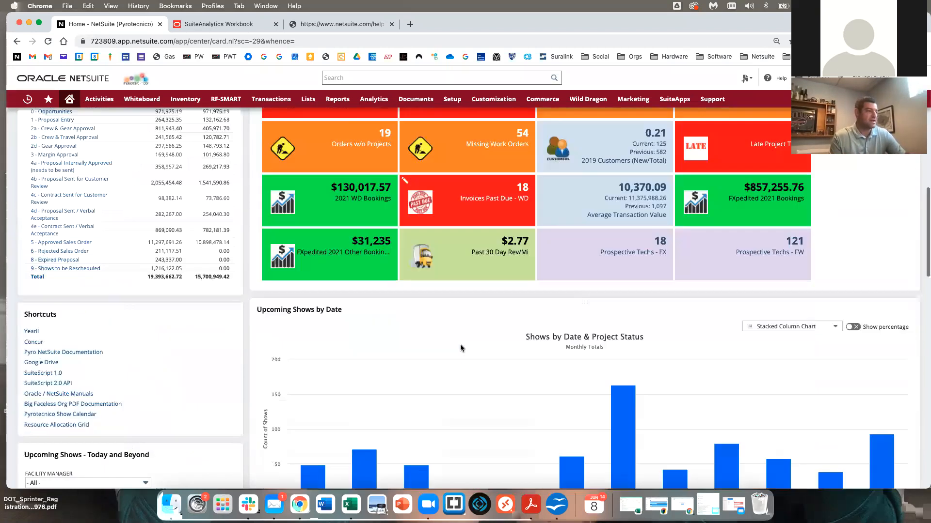
scroll(460, 349, "up", 5)
scroll(460, 348, "up", 4)
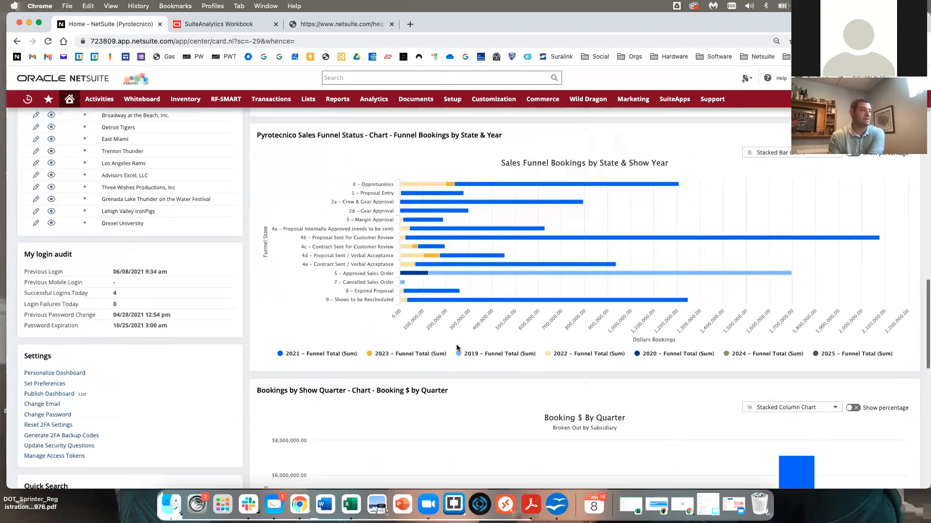
scroll(457, 348, "down", 5)
scroll(457, 345, "down", 1)
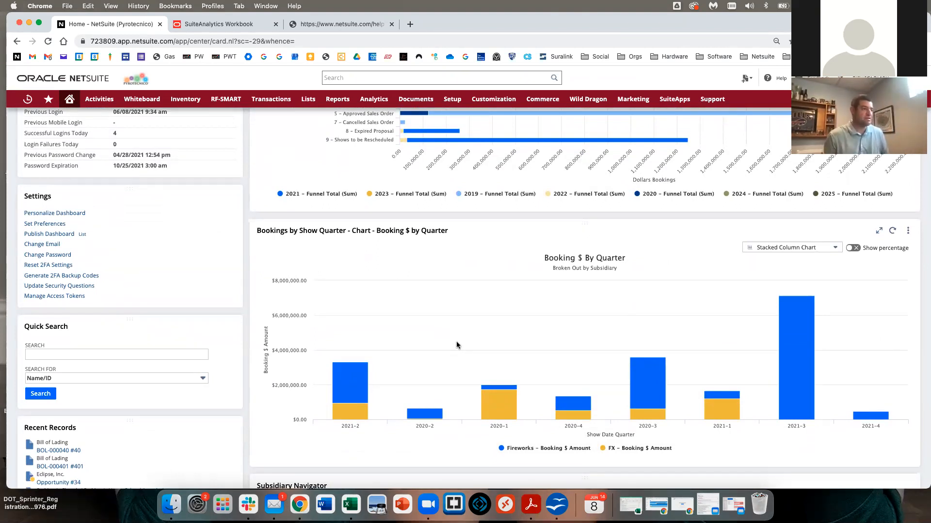
scroll(458, 374, "down", 3)
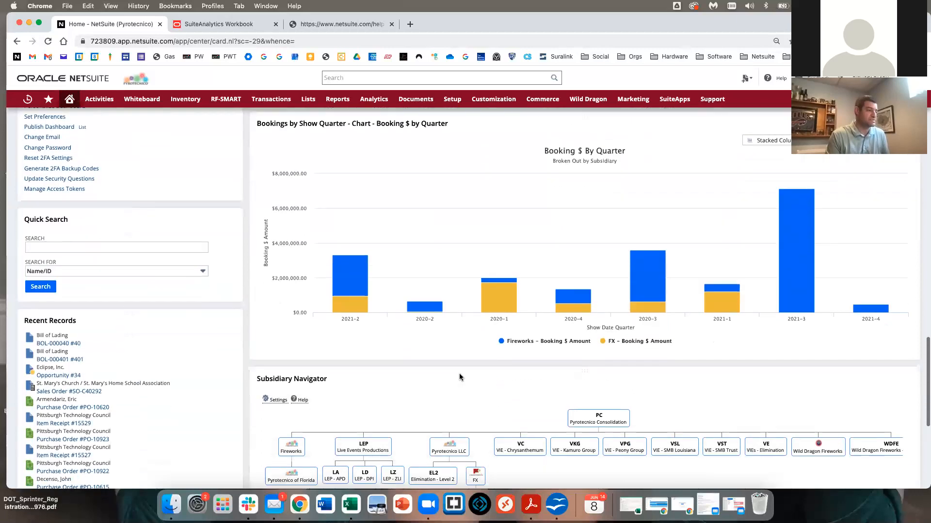
scroll(460, 378, "down", 2)
scroll(508, 409, "up", 10)
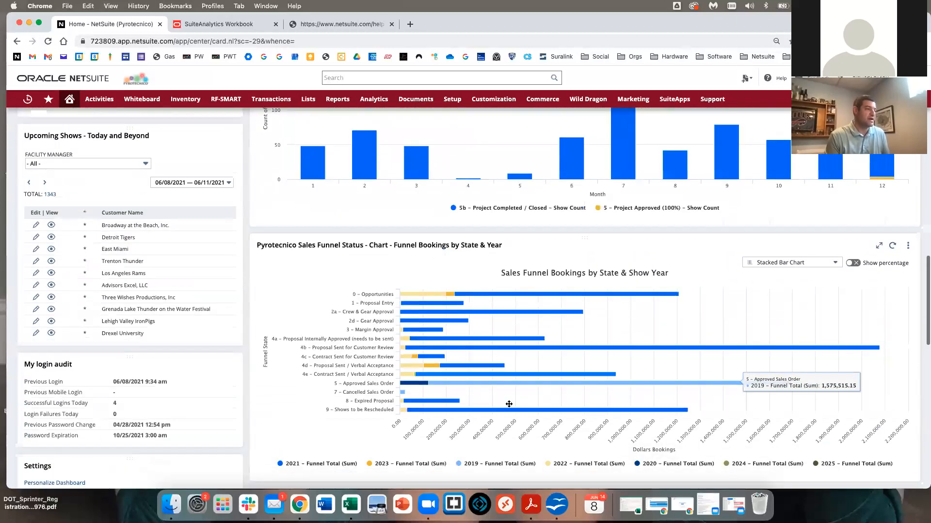
scroll(508, 403, "down", 6)
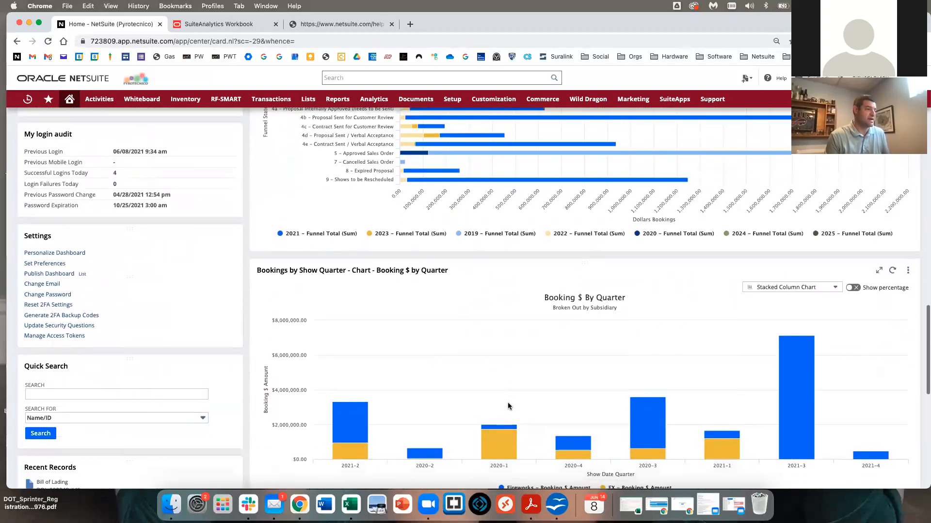
scroll(522, 357, "up", 2)
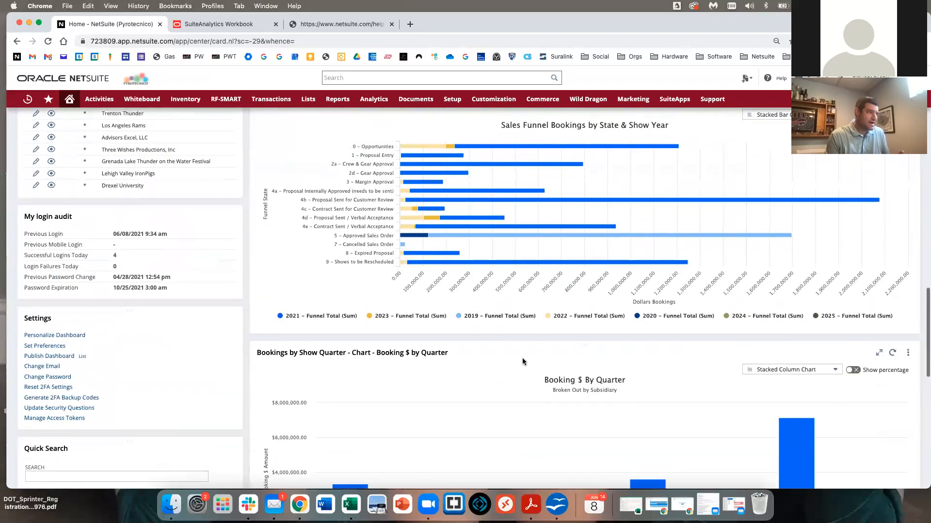
scroll(522, 361, "up", 1)
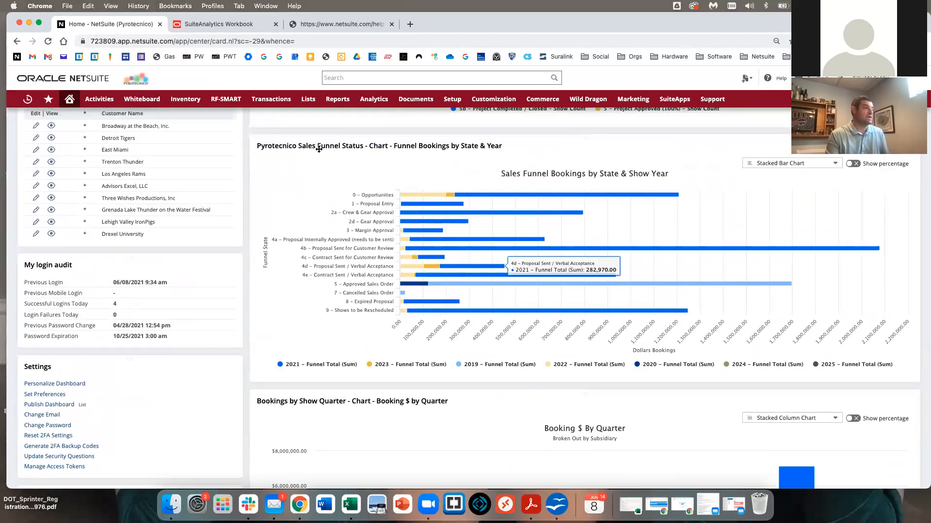
scroll(481, 214, "down", 3)
scroll(479, 217, "up", 3)
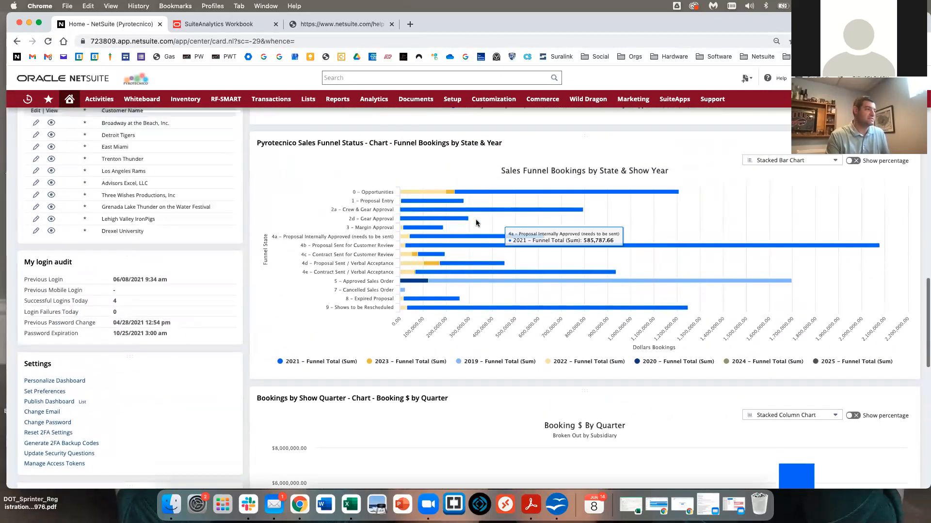
Open the dashboard's Funnel Bookings by State & Year chart in its source workbook.
scroll(472, 223, "up", 2)
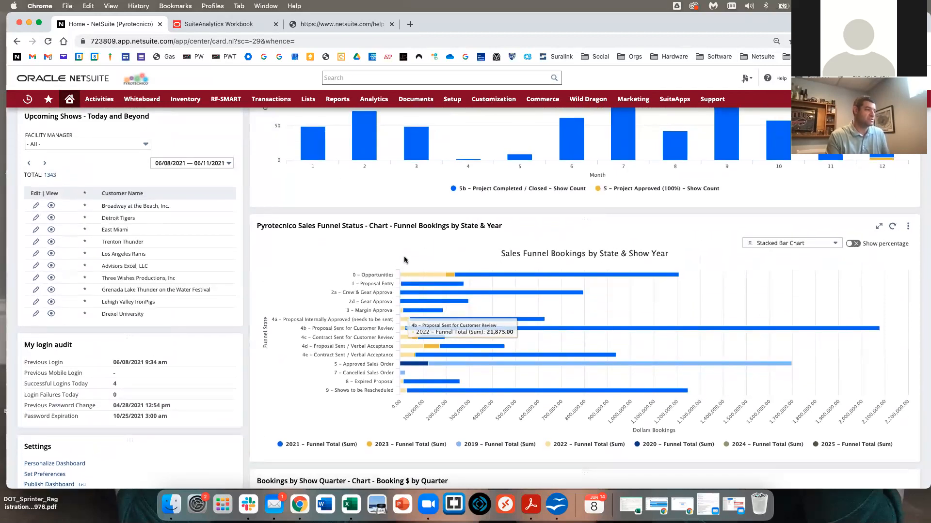
scroll(405, 260, "up", 2)
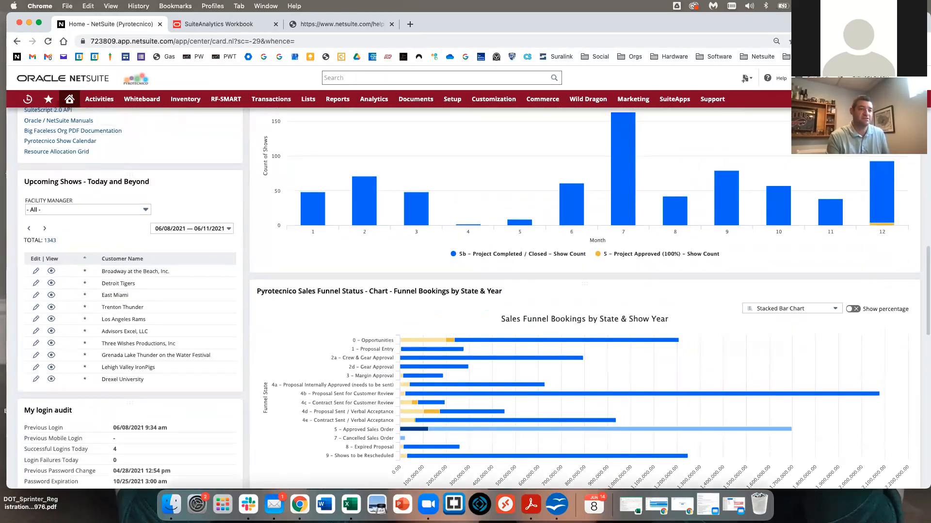
mouse_move(909, 293)
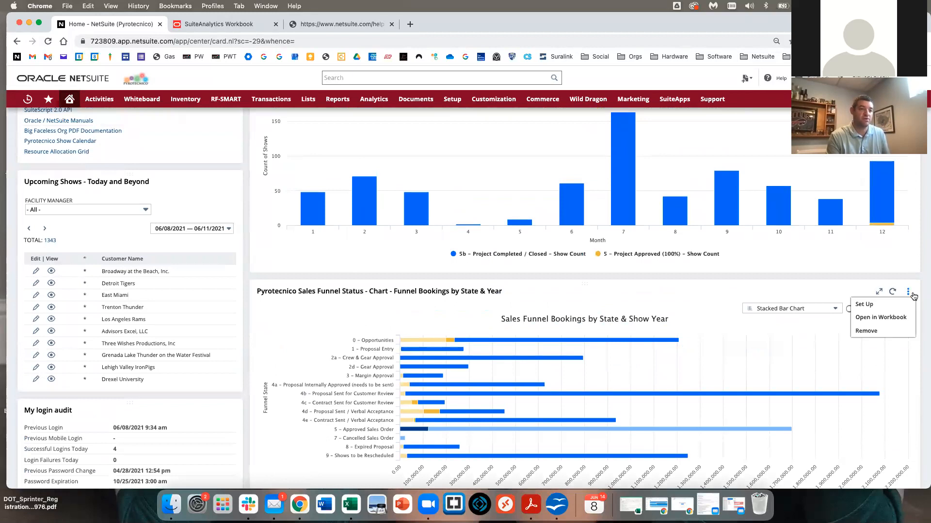
left_click(890, 317)
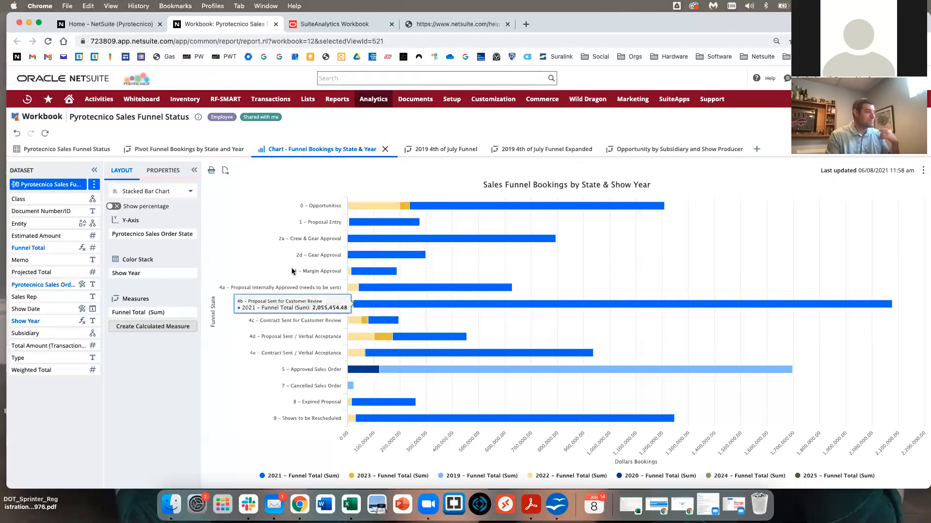
View the workbook's Pyrotecnico Sales Funnel Status table, state-and-year pivot, funnel bookings chart and 2019 4th of July Funnel pivot.
left_click(69, 149)
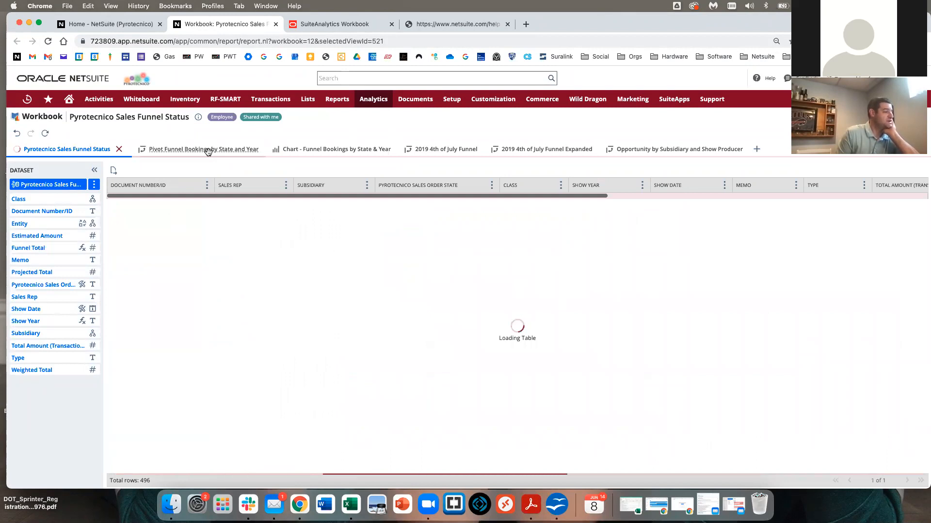
left_click(235, 150)
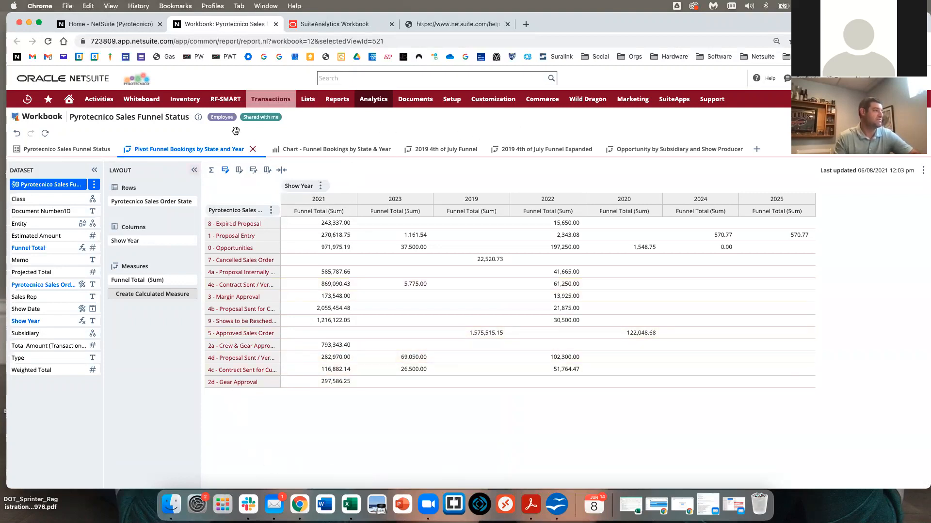
left_click(289, 149)
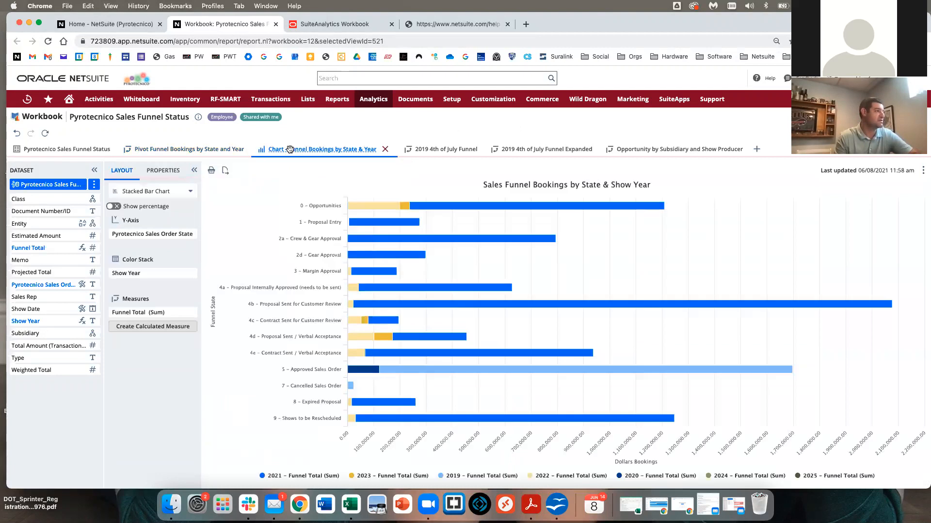
left_click(431, 149)
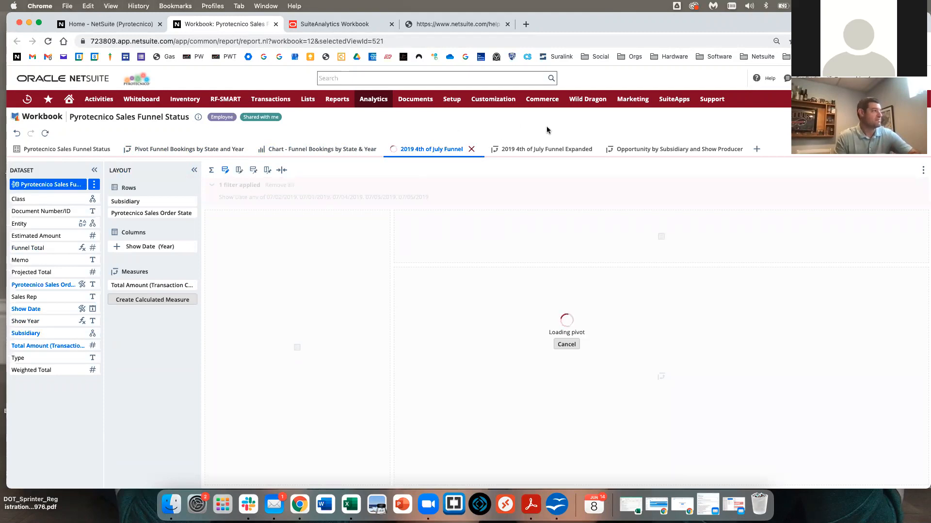
scroll(77, 154, "up", 3)
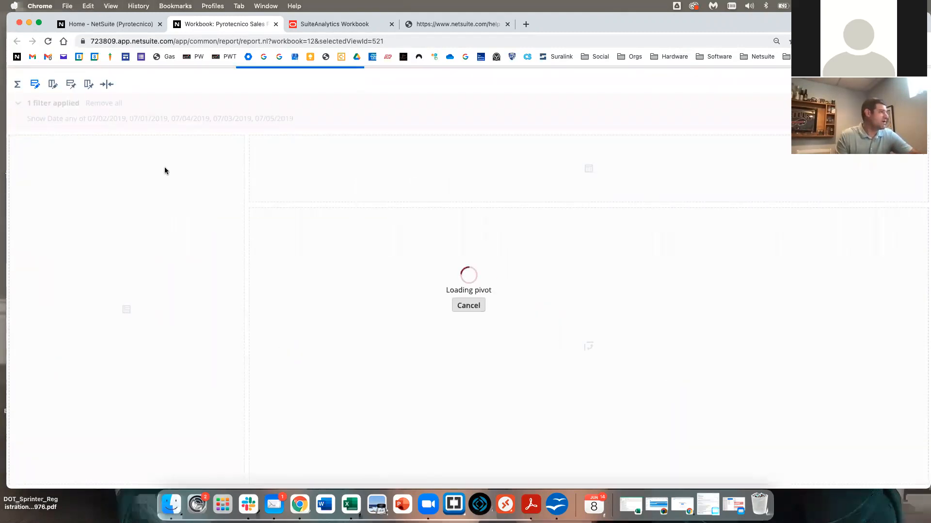
scroll(163, 170, "down", 3)
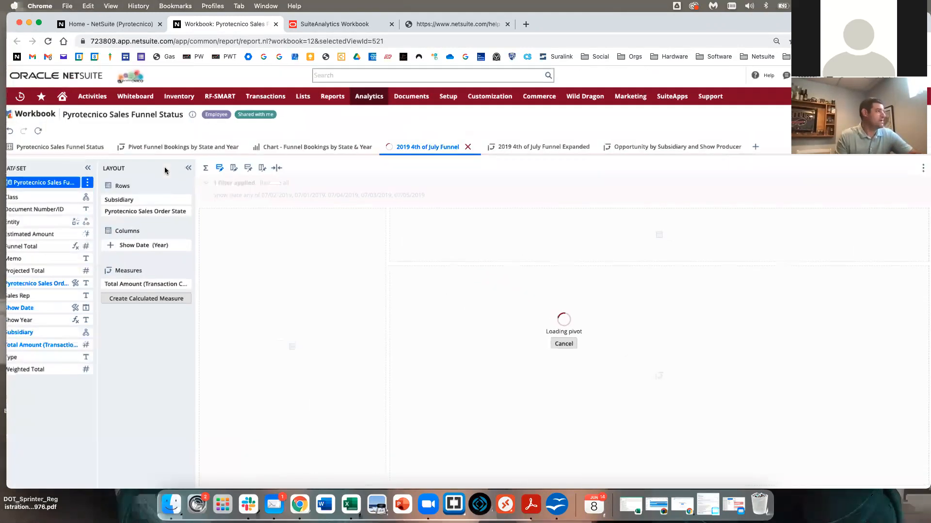
Return to the Pyrotecnico Sales Funnel Status table and look through its rows, briefly collapsing the dataset field list.
left_click(94, 150)
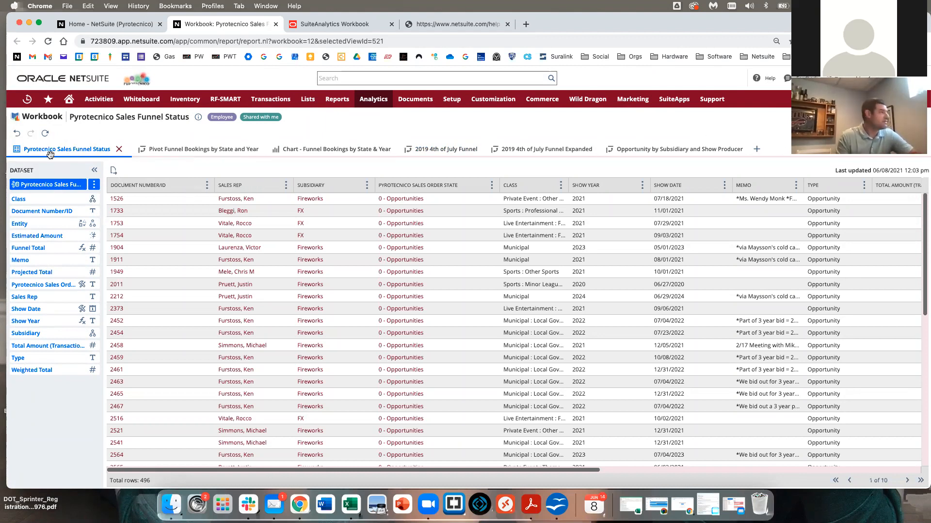
left_click(94, 169)
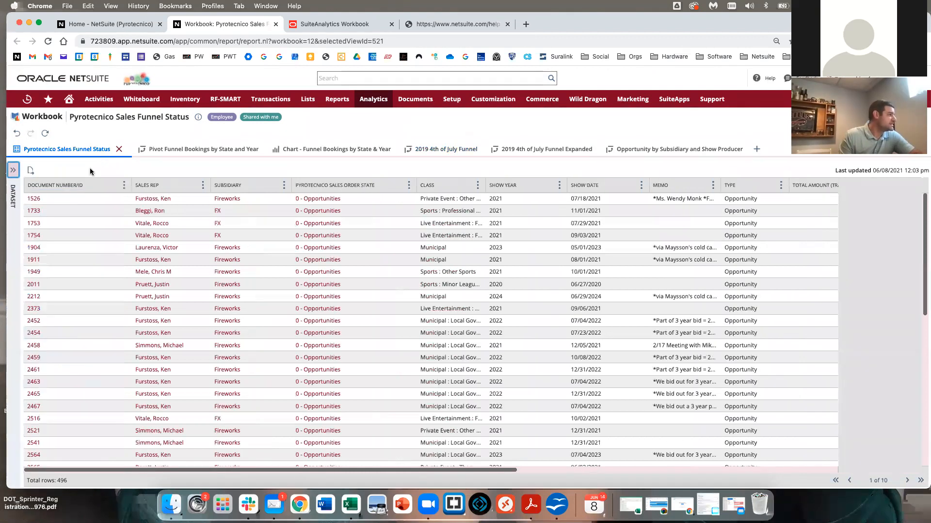
left_click(11, 172)
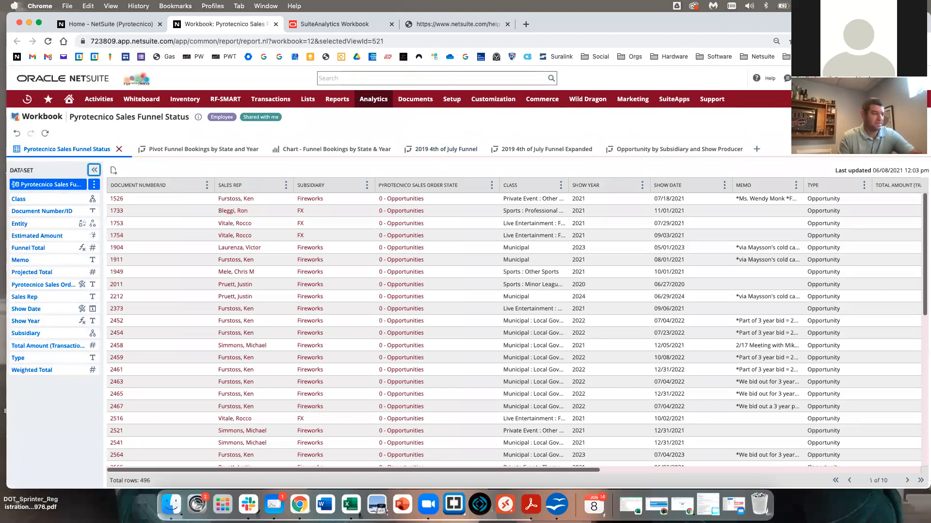
scroll(293, 295, "down", 10)
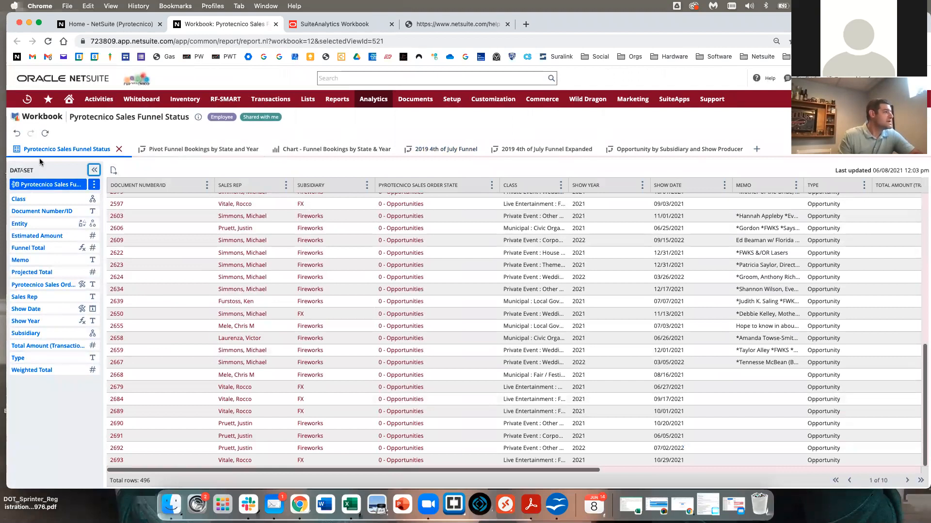
scroll(246, 264, "up", 10)
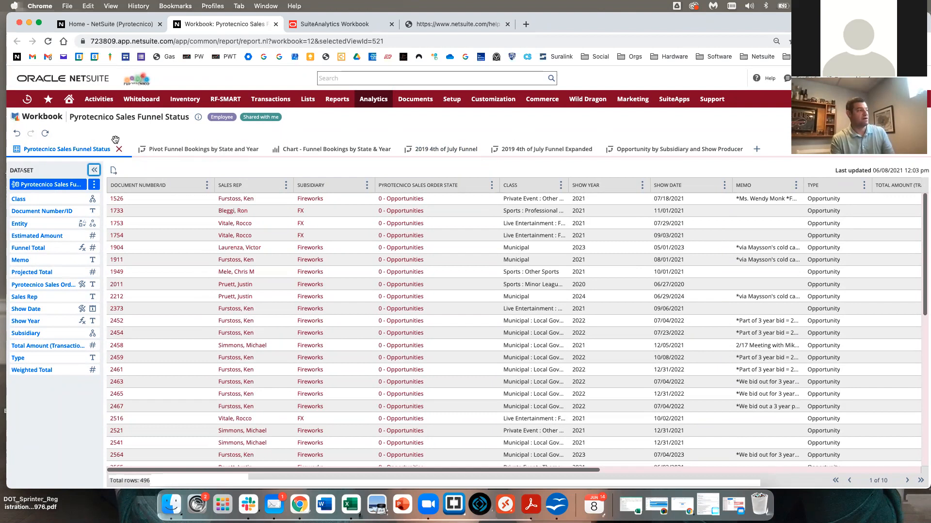
Open the workbook's underlying Pyrotecnico Sales Funnel Status dataset and examine its two OR-linked criteria groups.
left_click(97, 186)
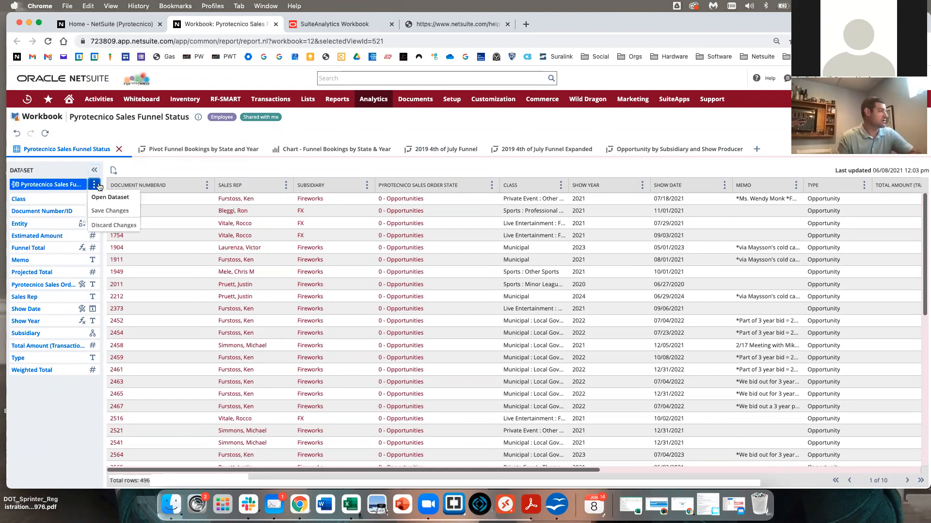
left_click(110, 197)
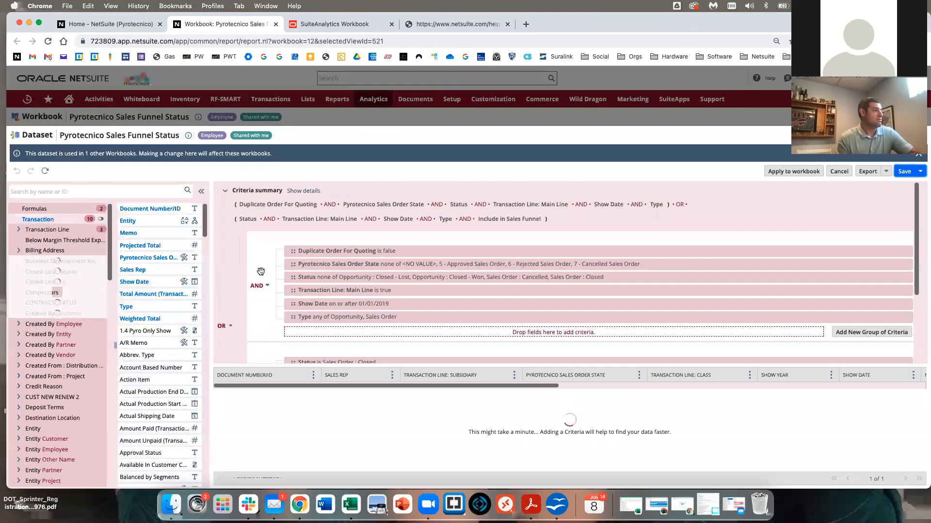
left_click_drag(915, 217, 909, 198)
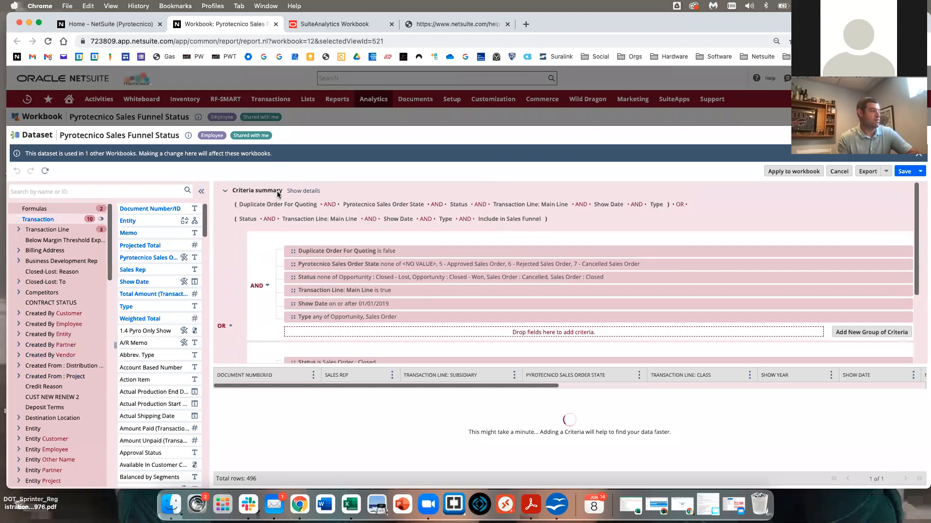
scroll(285, 285, "down", 2)
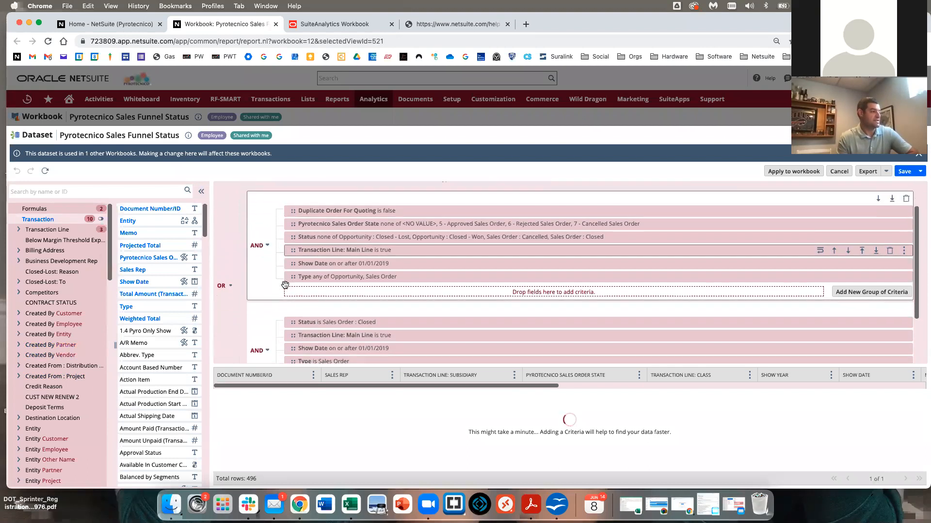
scroll(285, 285, "down", 3)
scroll(285, 284, "up", 1)
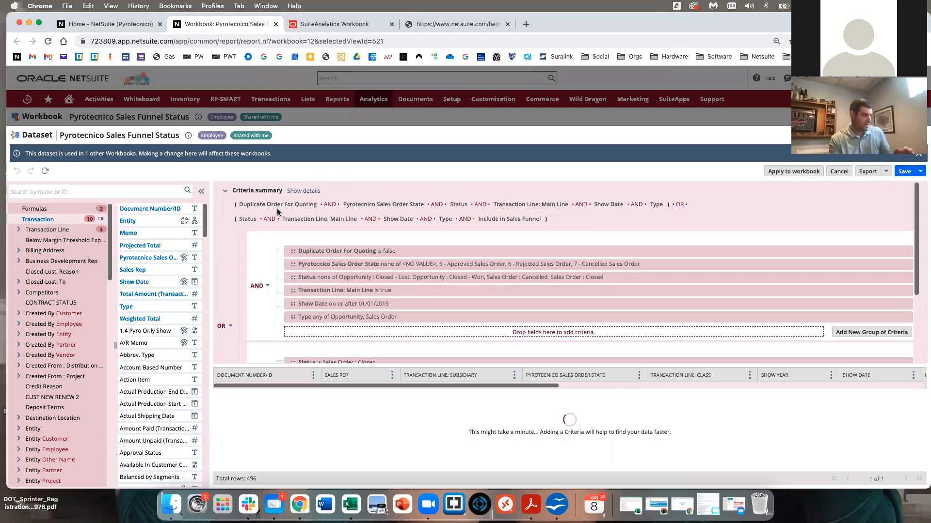
scroll(346, 234, "down", 2)
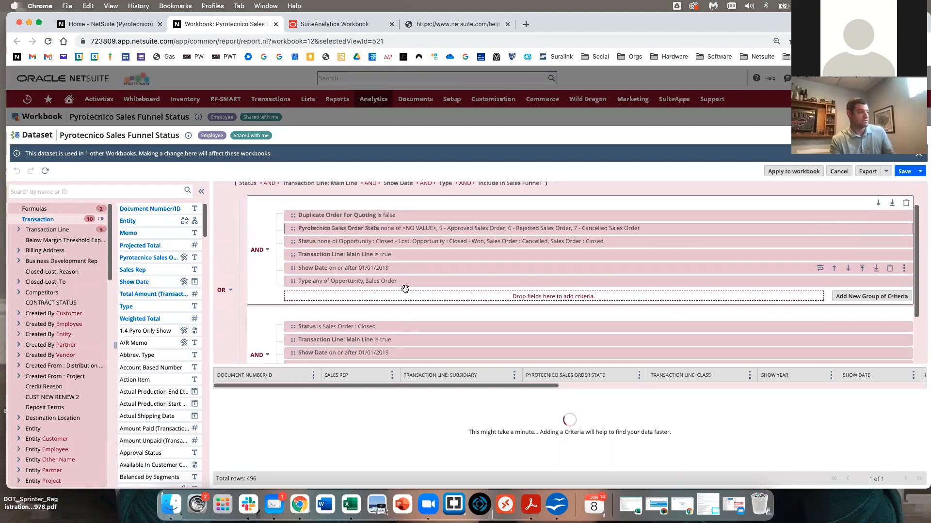
scroll(404, 289, "down", 2)
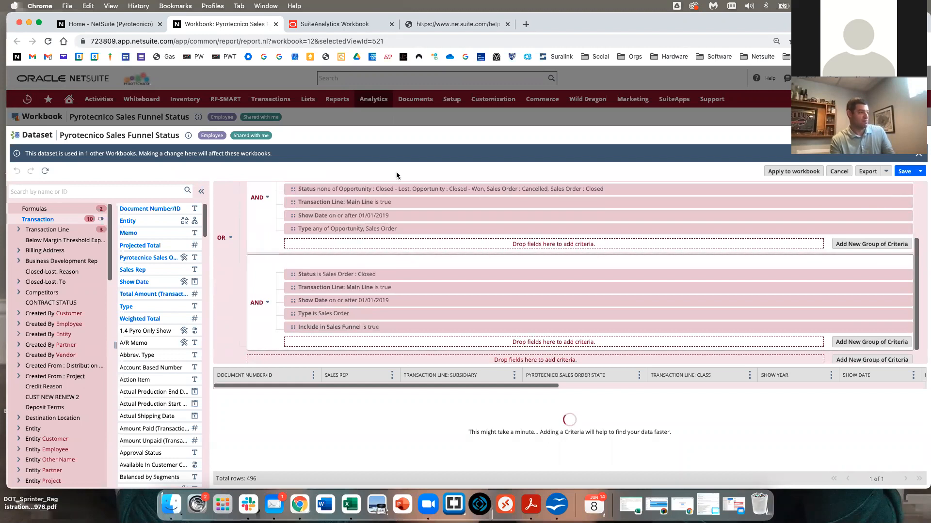
scroll(406, 292, "up", 1)
scroll(408, 294, "up", 1)
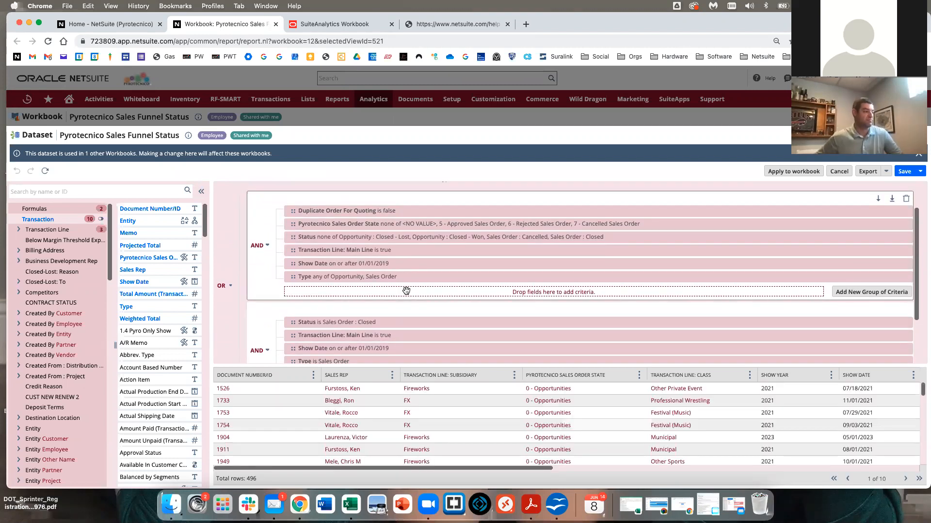
scroll(485, 270, "up", 2)
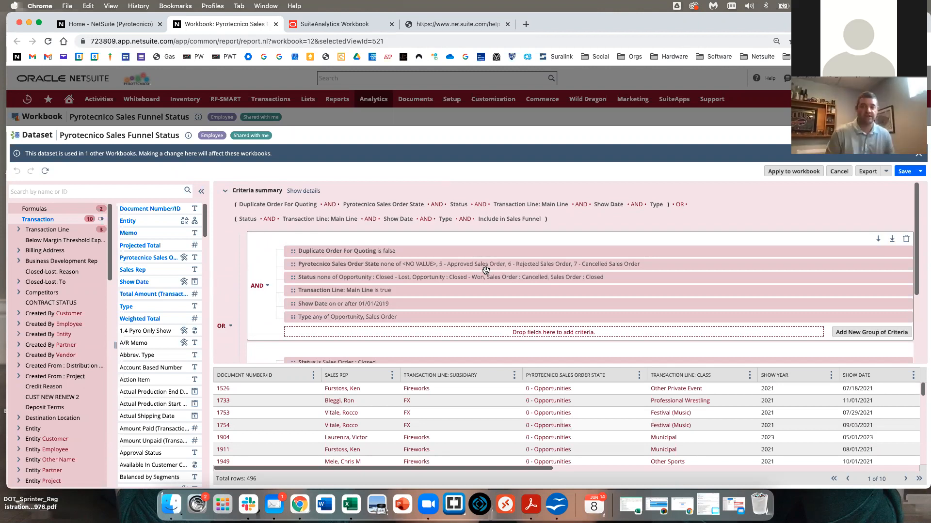
Close the workbook and switch the NetSuite role to Pyrotecnico FXpedited Manager.
left_click(276, 24)
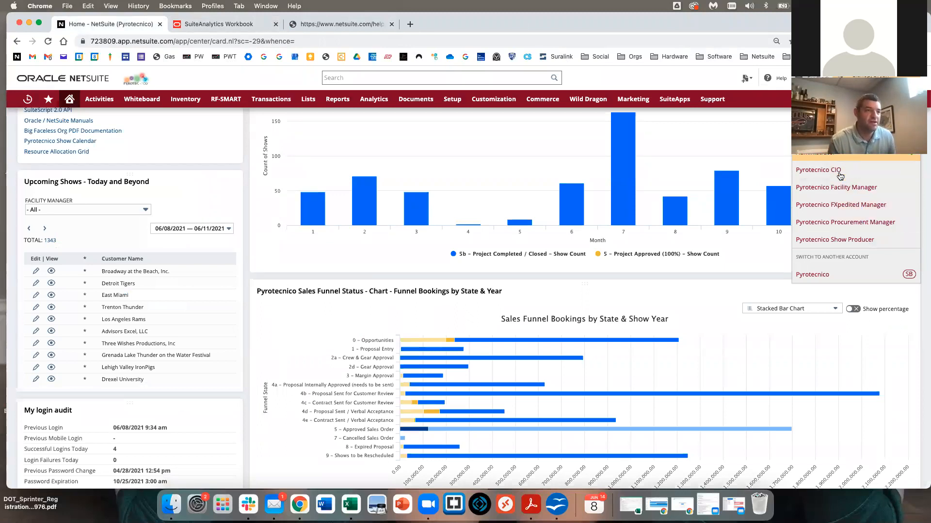
left_click(845, 206)
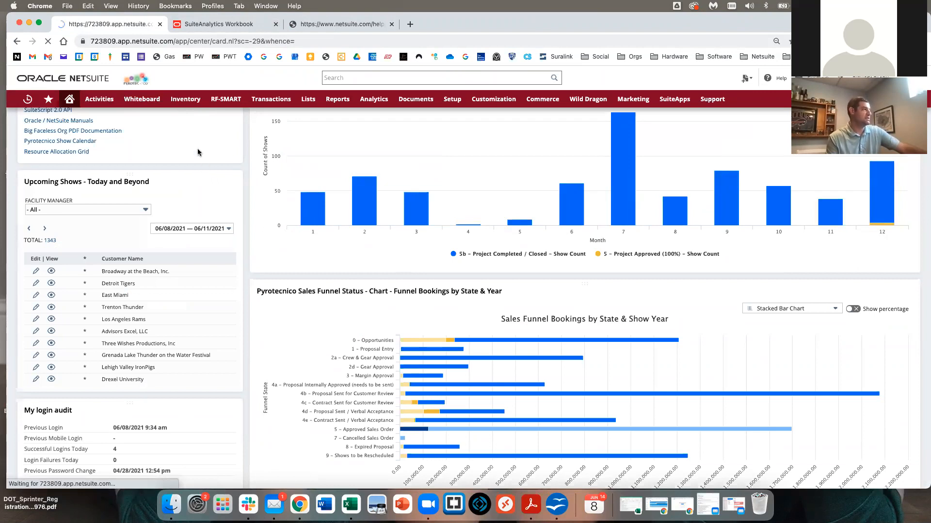
Look through the FXpedited Manager dashboard down to this week's deliveries and examine the Weekly Revenue By Driver pivot.
scroll(291, 175, "down", 15)
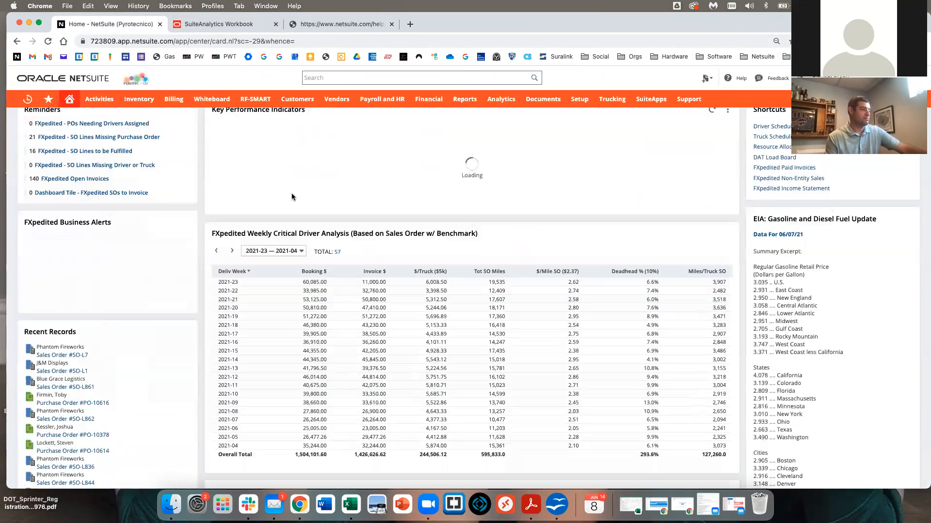
scroll(375, 254, "up", 8)
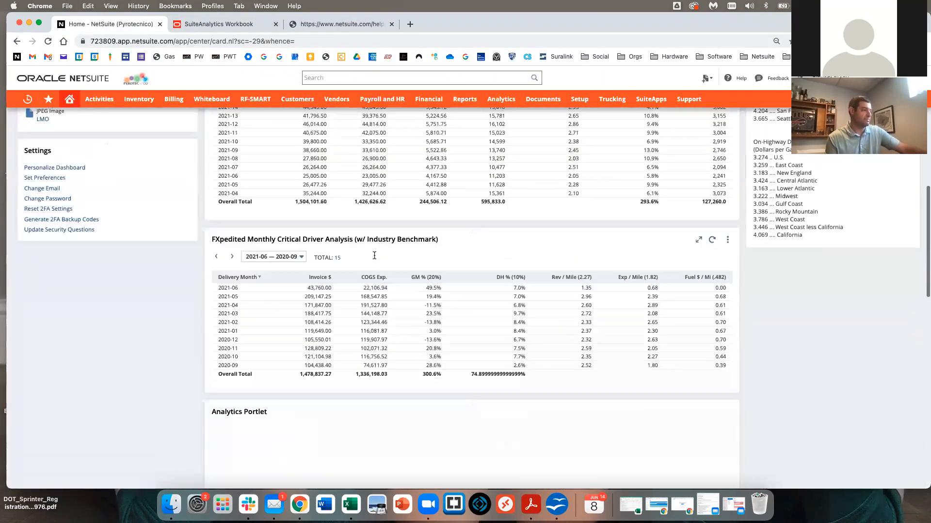
scroll(374, 255, "down", 9)
scroll(373, 259, "down", 6)
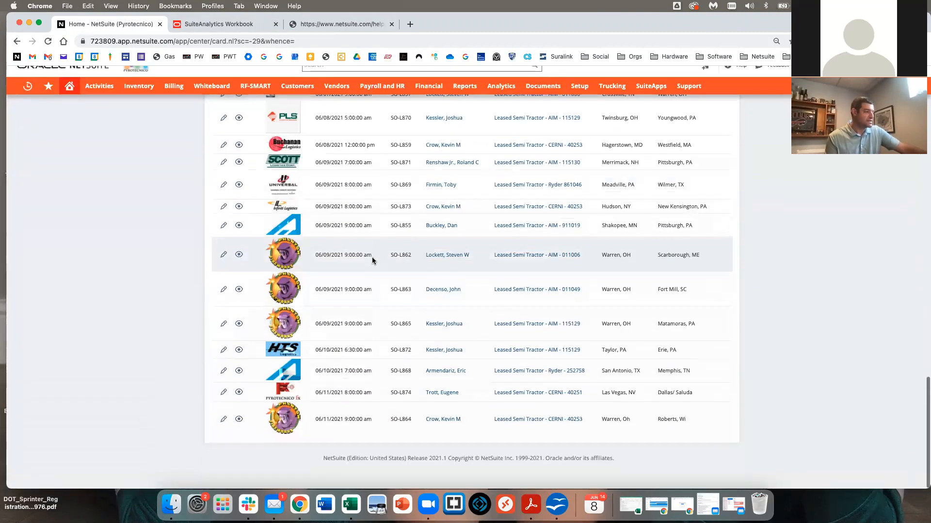
scroll(372, 261, "up", 10)
scroll(371, 261, "down", 1)
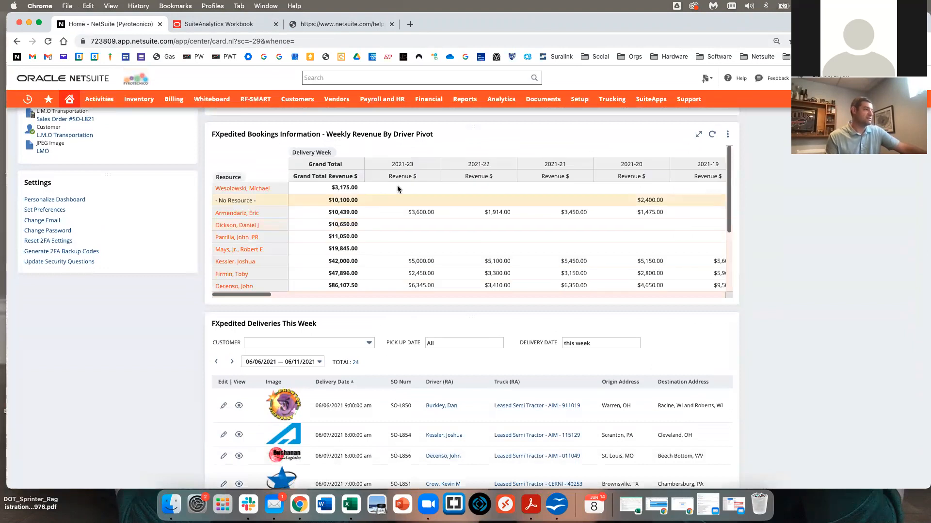
scroll(427, 223, "up", 2)
scroll(447, 209, "down", 3)
scroll(447, 209, "up", 5)
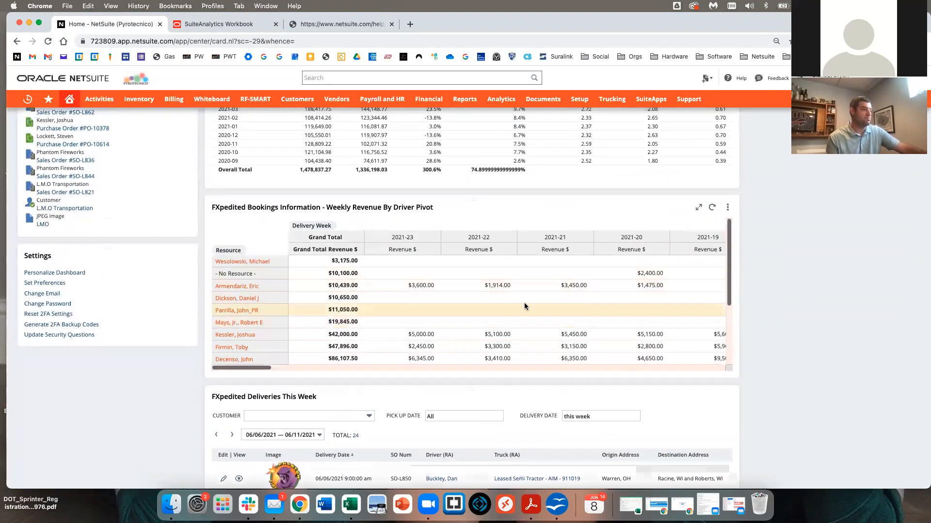
scroll(804, 279, "down", 4)
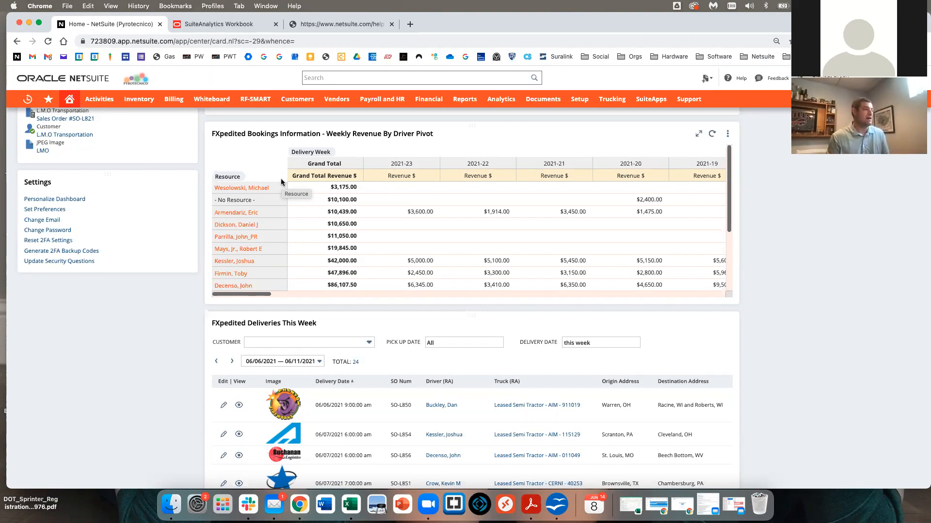
mouse_move(373, 104)
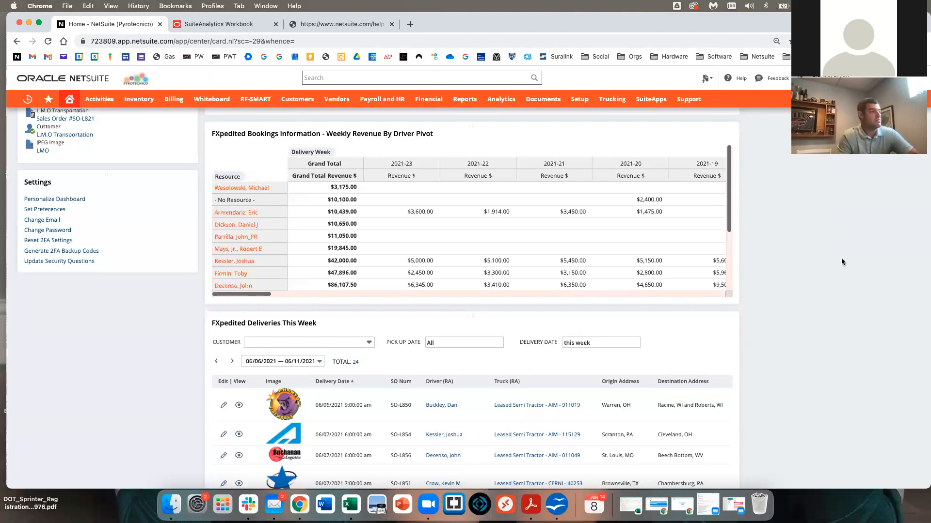
Review the FXpedited business alerts, key performance indicators, driver analyses and deliveries, and return to the revenue-by-driver pivot.
scroll(733, 257, "up", 3)
scroll(734, 256, "up", 10)
scroll(734, 256, "down", 9)
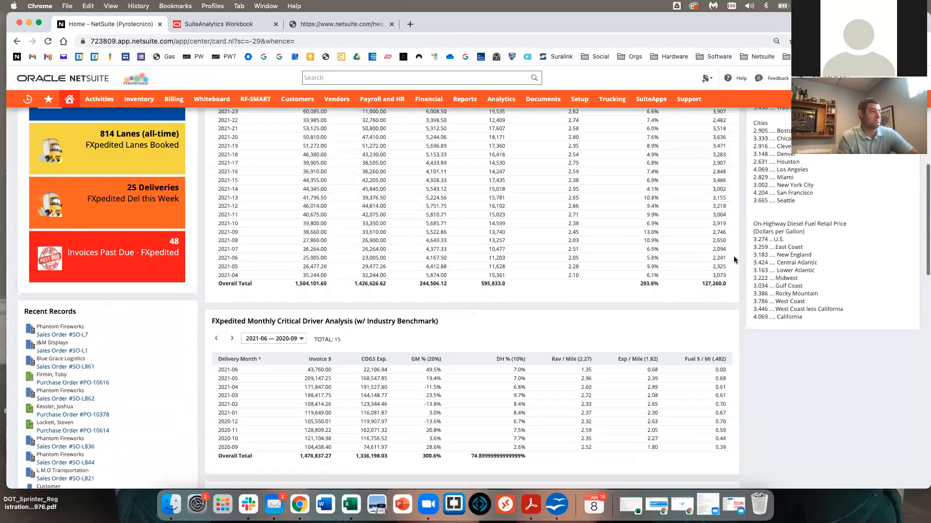
scroll(734, 259, "up", 15)
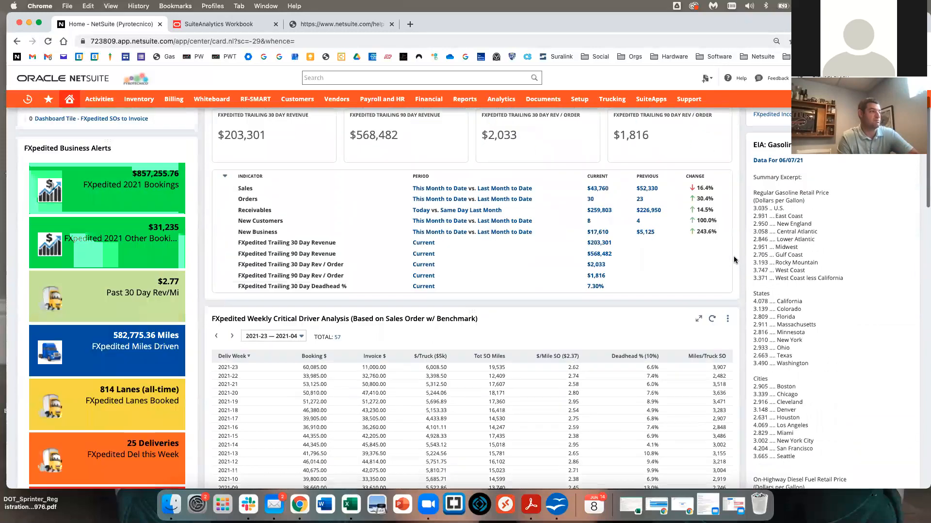
scroll(733, 260, "down", 15)
scroll(734, 260, "up", 2)
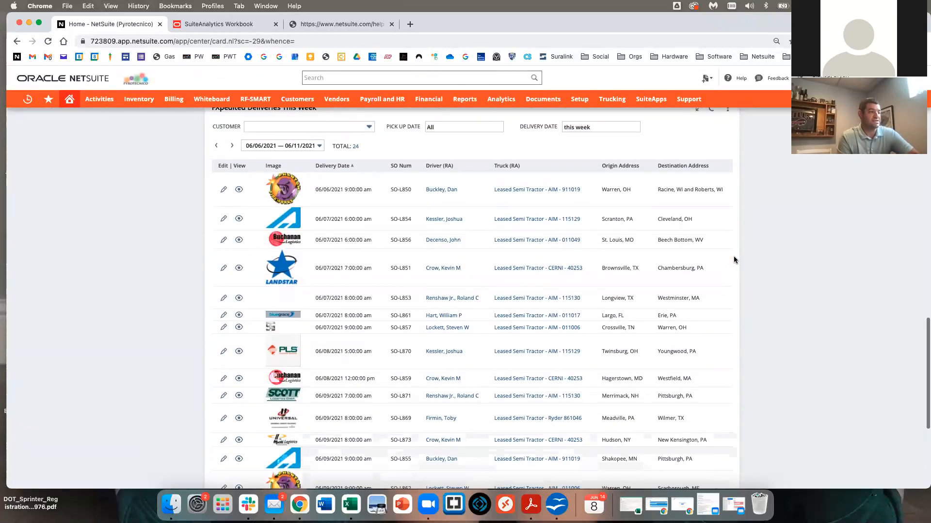
scroll(734, 256, "up", 4)
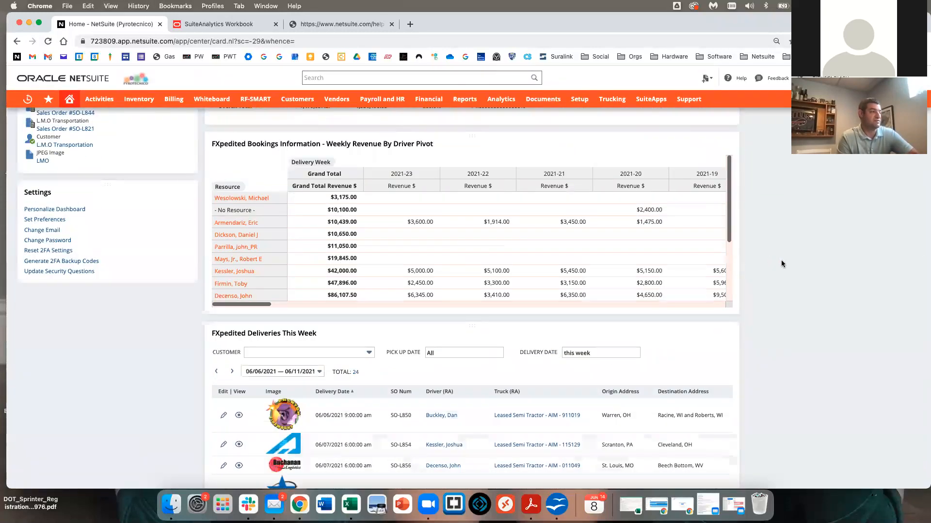
scroll(781, 260, "up", 1)
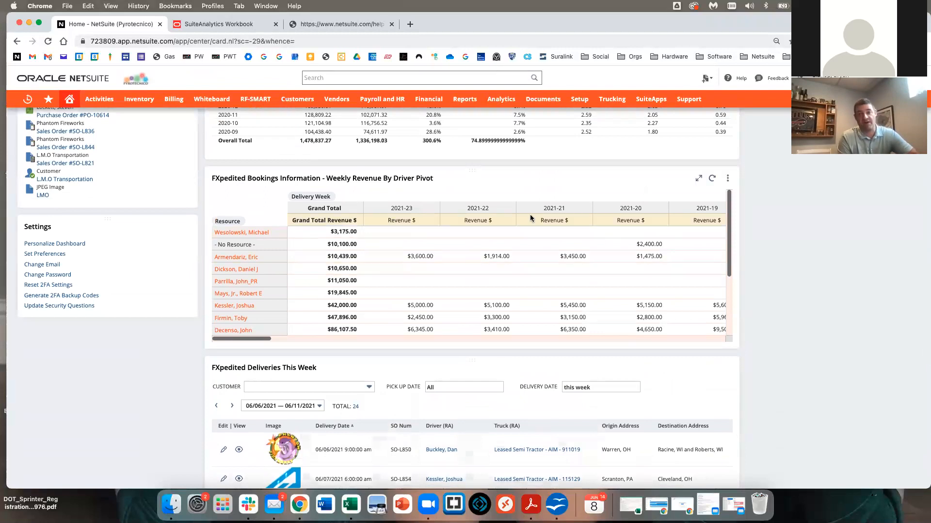
key("ctrl+Up")
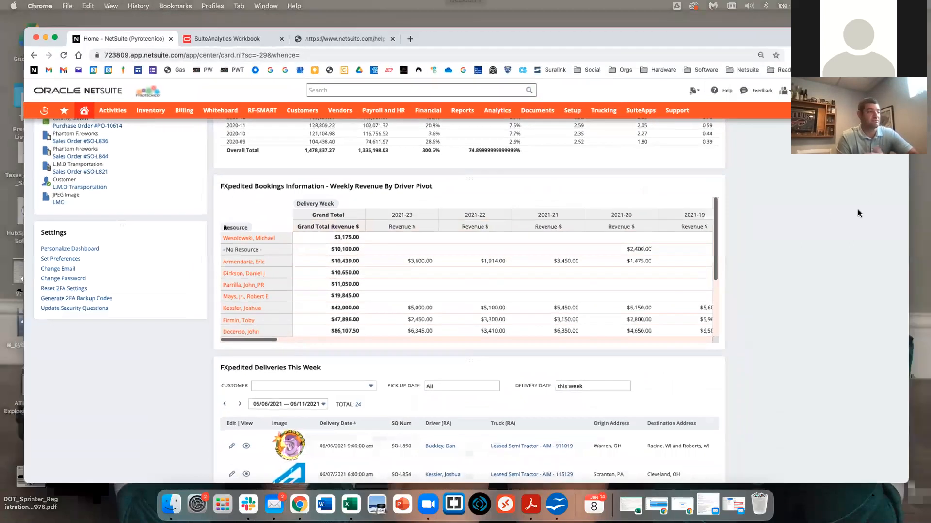
left_click(778, 212)
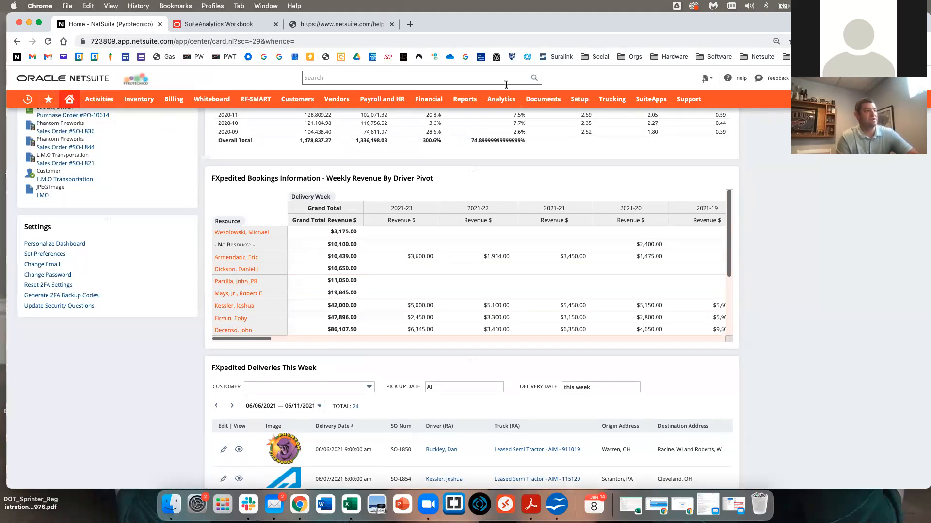
Open the Analytics home page and look over its workbooks, datasets and favorite workbooks area.
left_click(503, 100)
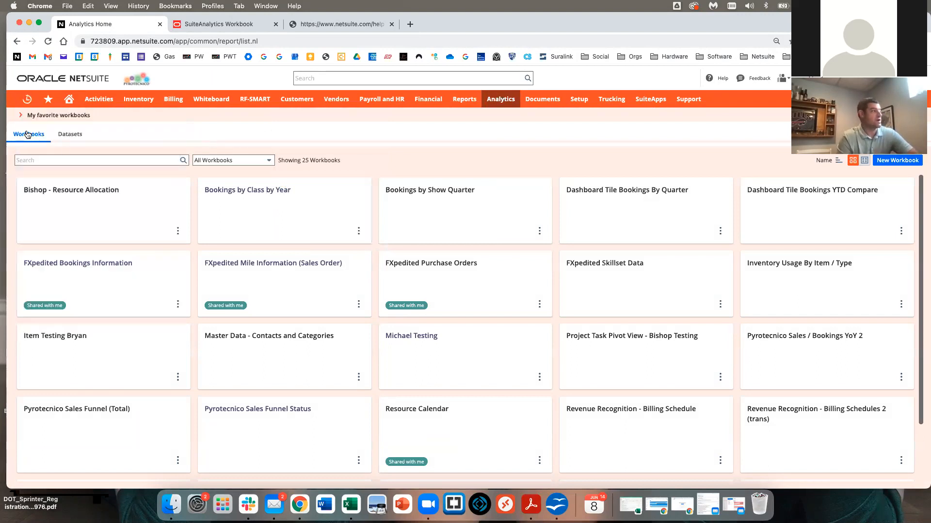
left_click(70, 135)
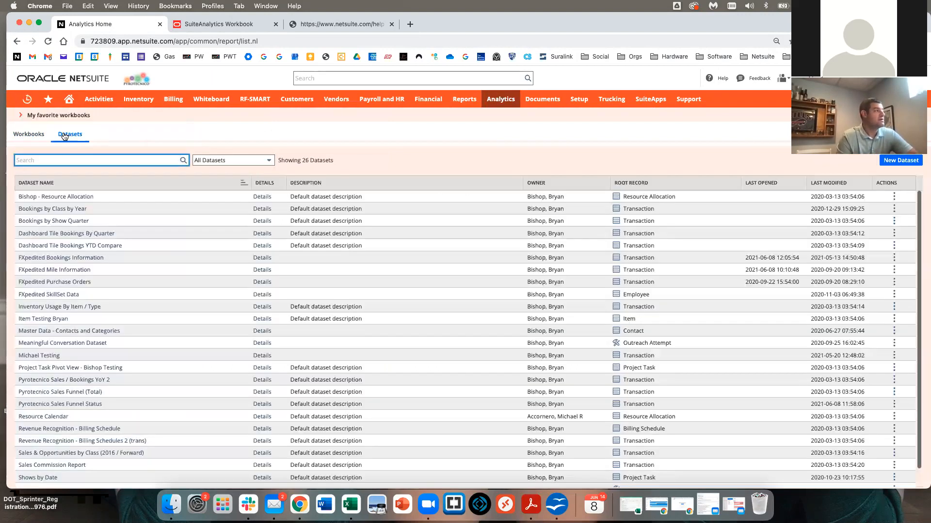
left_click(34, 137)
left_click(21, 116)
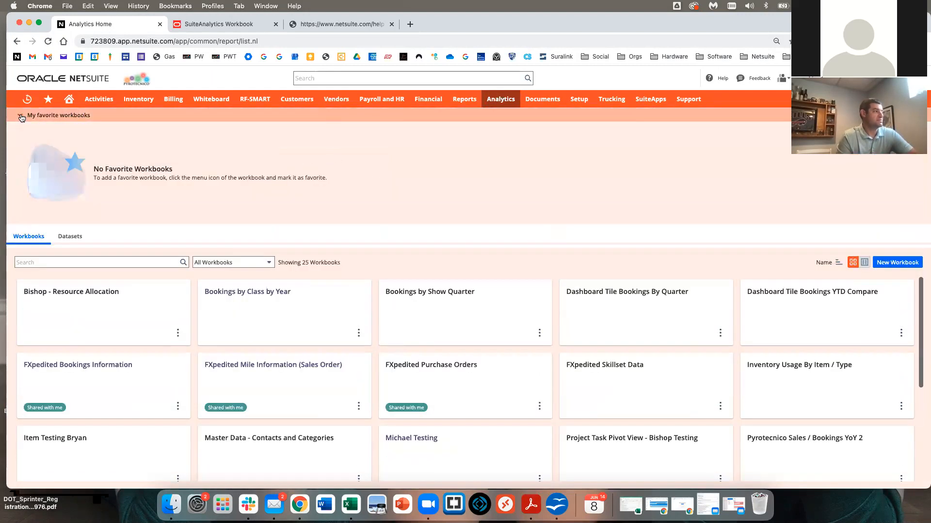
left_click(22, 117)
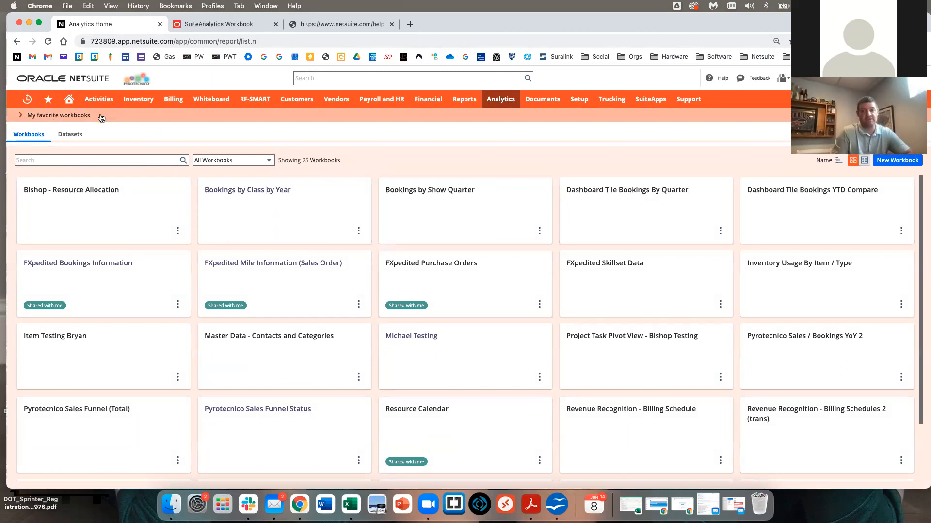
scroll(261, 265, "down", 2)
scroll(253, 260, "up", 2)
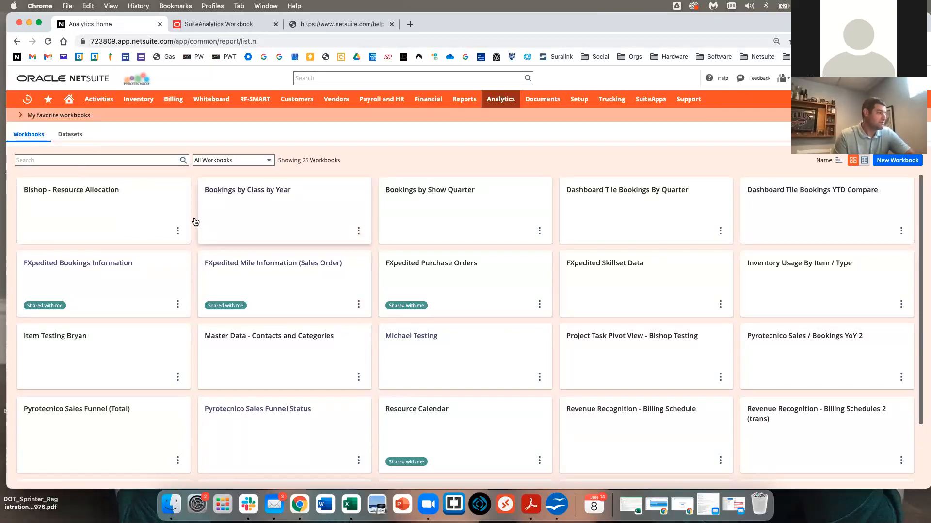
Mark the FXpedited Mile Information (Sales Order) workbook as a favorite and expand the favorite workbooks area.
left_click(358, 304)
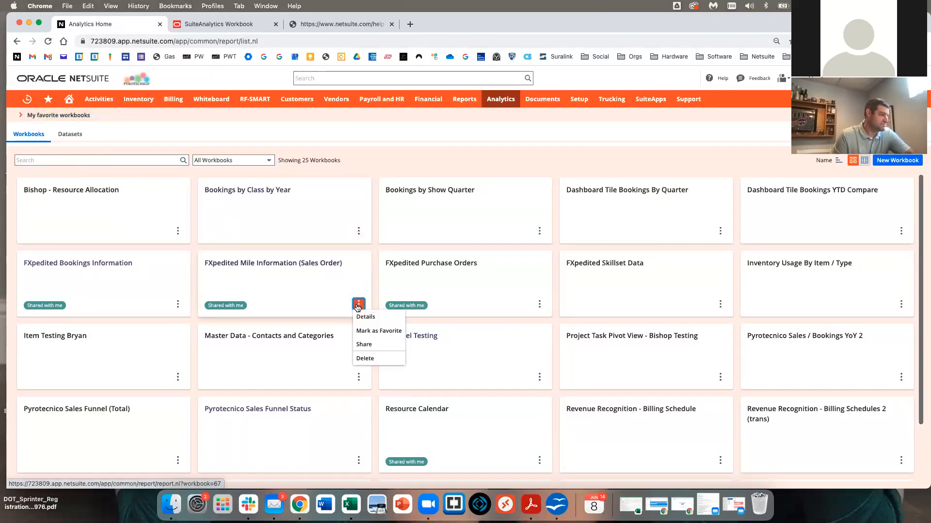
left_click(370, 330)
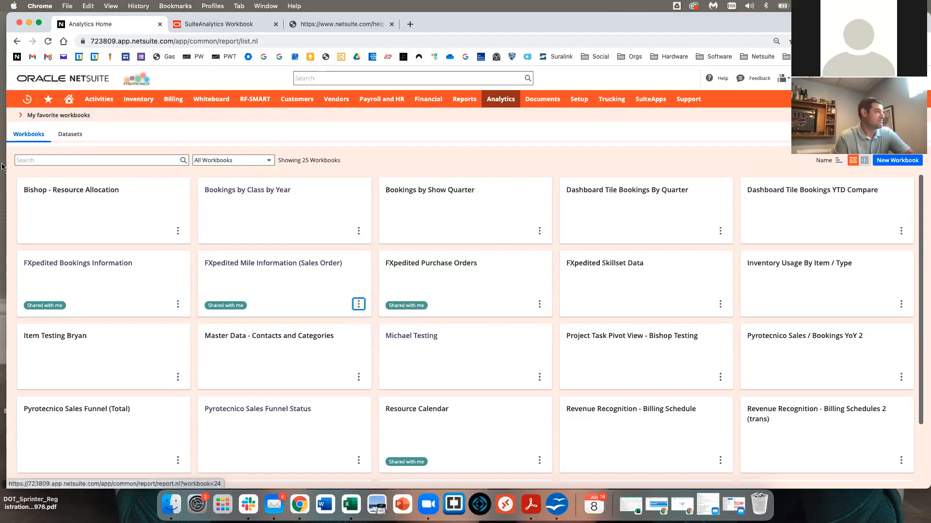
left_click(38, 116)
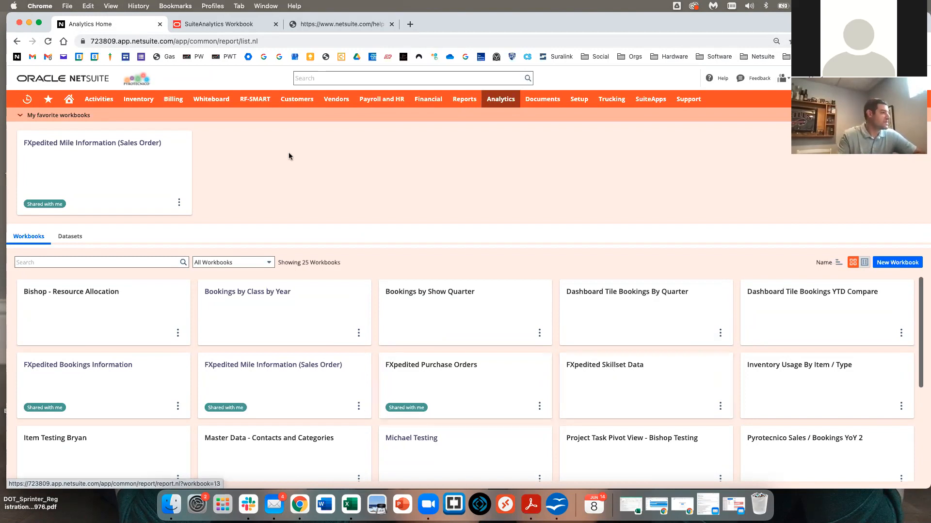
Open the favorite FXpedited Mile Information (Sales Order) workbook and view its SO vs PO miles pivot, briefly collapsing the dataset field list.
left_click(150, 170)
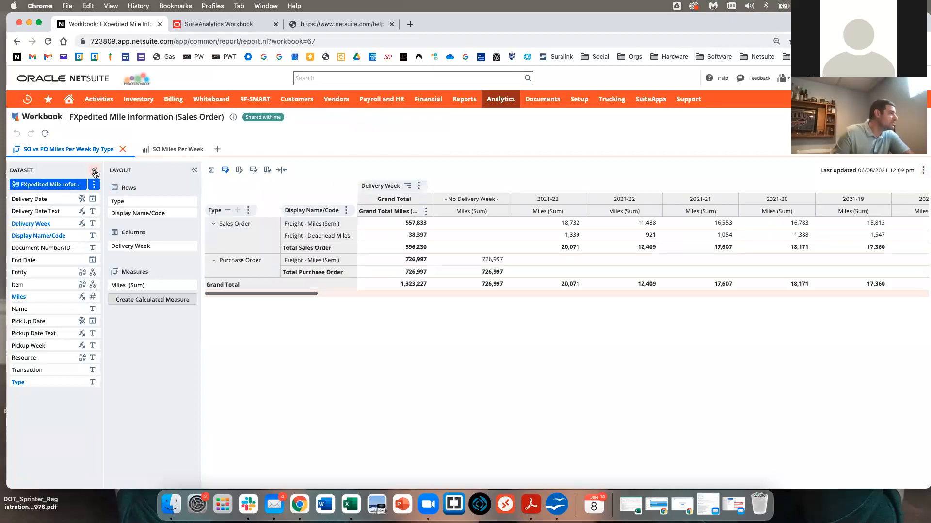
left_click(95, 171)
left_click(10, 171)
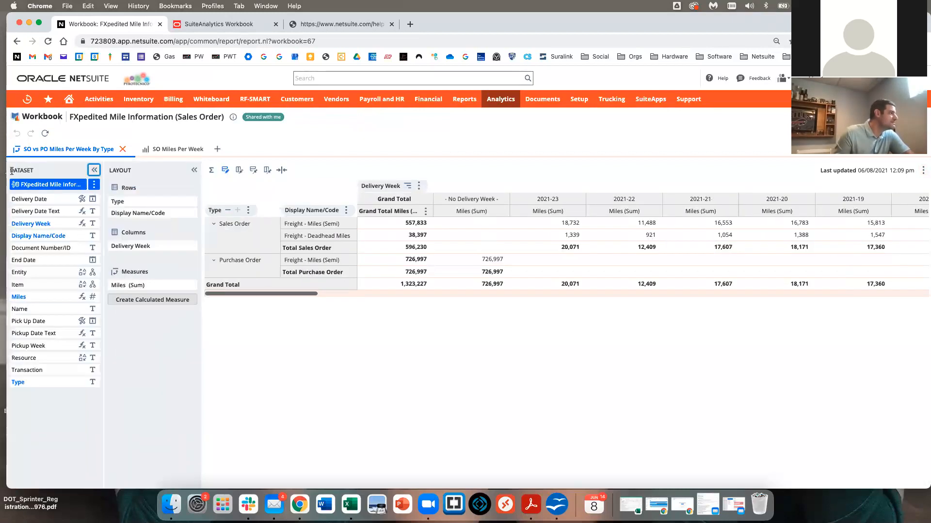
Open the underlying FXpedited Mile Information dataset, dismiss its shared-use notice, examine its criteria and return to the Analytics home page.
left_click(94, 184)
left_click(104, 195)
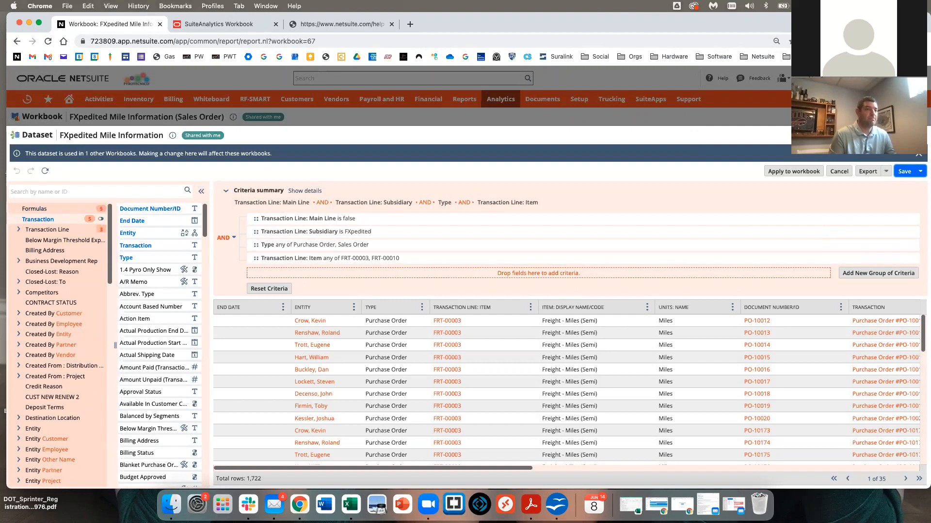
left_click(918, 155)
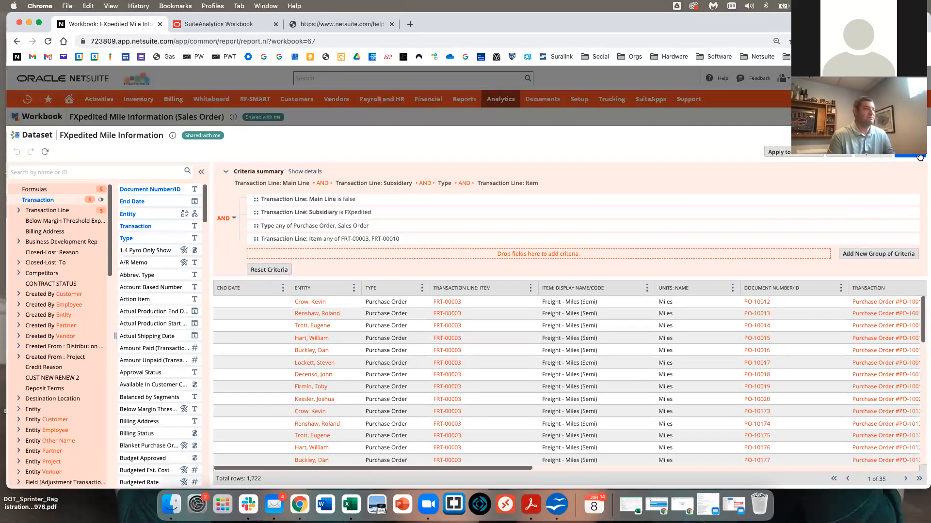
left_click(17, 41)
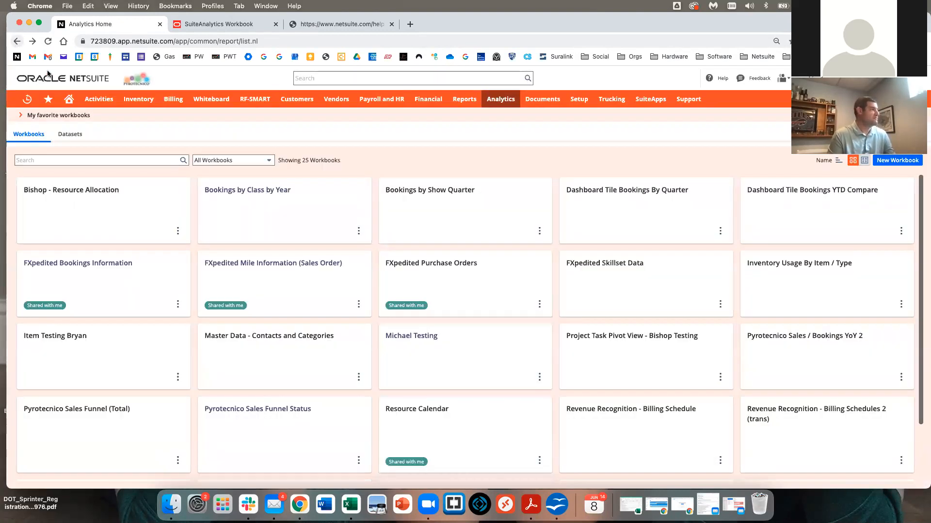
Create a new dataset from the datasets list with Transaction as the root record type.
left_click(70, 135)
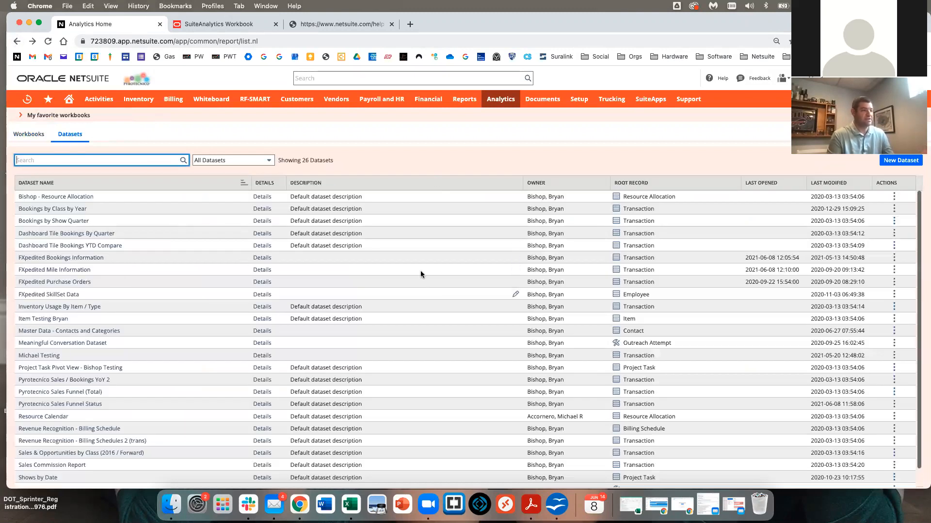
left_click(911, 162)
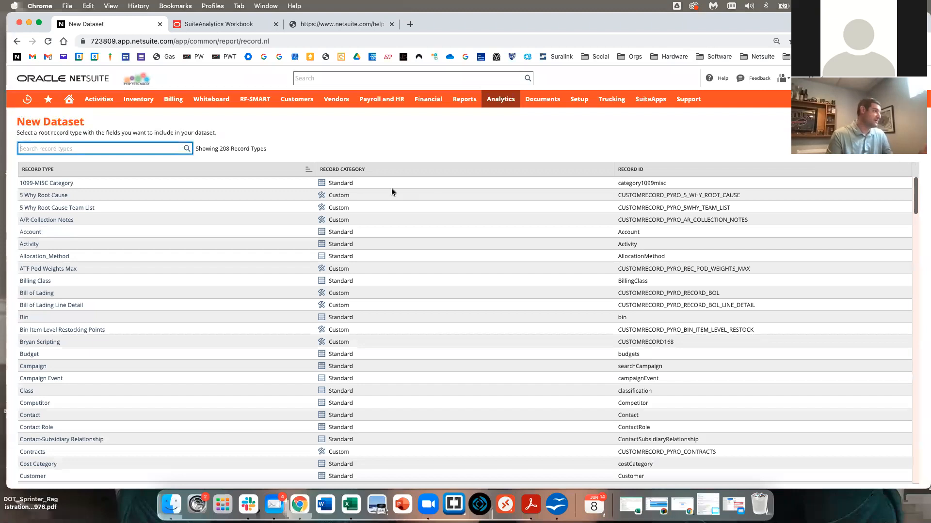
type("t")
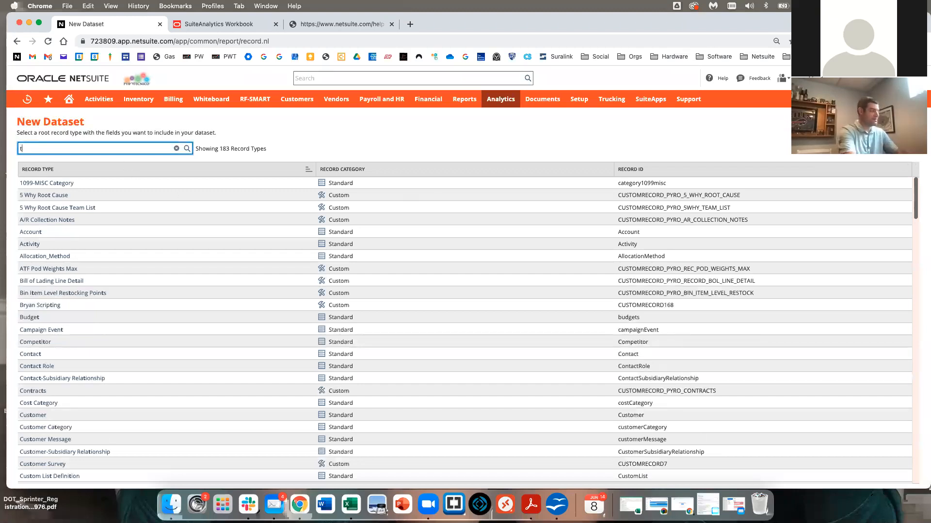
type("ransaction")
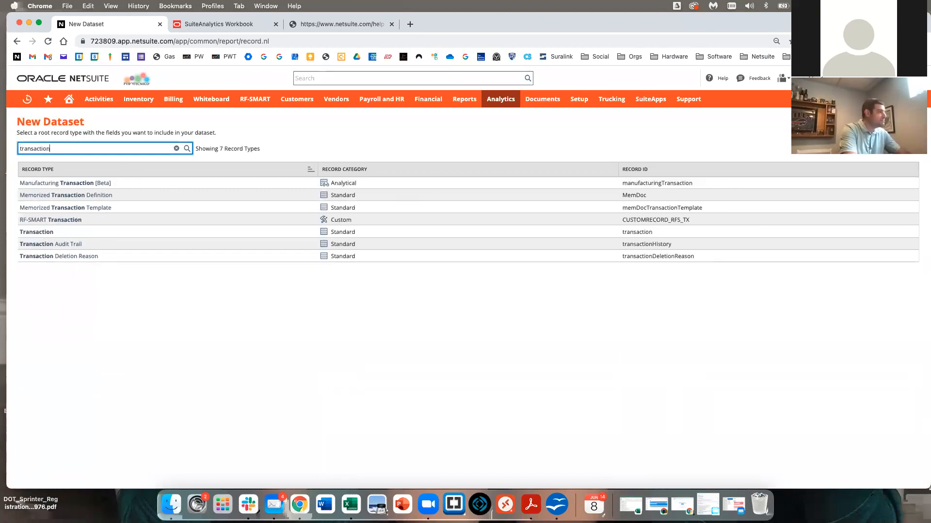
left_click(37, 232)
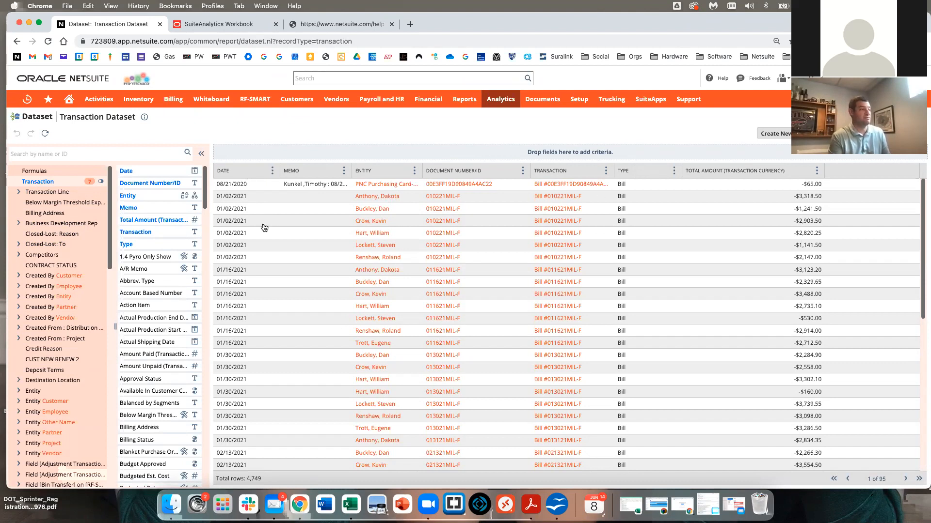
Browse the new dataset's preview columns and the Created By record branches, and search its records and fields for "name".
scroll(438, 264, "right", 1)
scroll(438, 263, "left", 1)
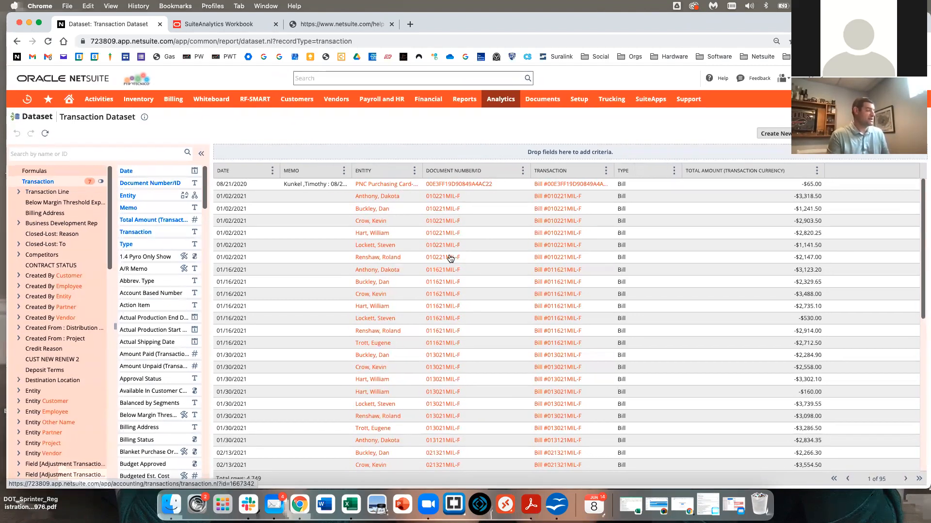
left_click(19, 276)
left_click(19, 278)
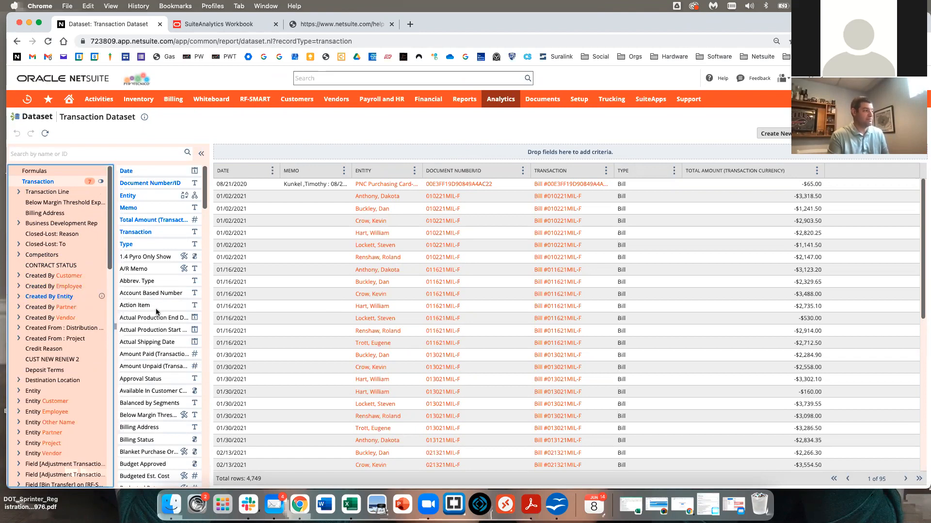
left_click(19, 275)
left_click(18, 276)
left_click(70, 151)
type("name")
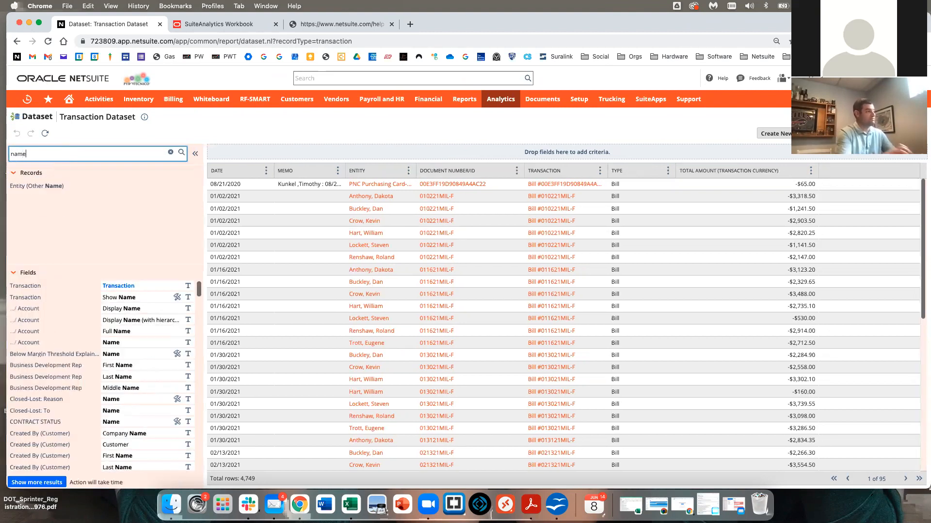
Look through the fields matching "name" across the related records, and clear the field search.
scroll(118, 342, "down", 10)
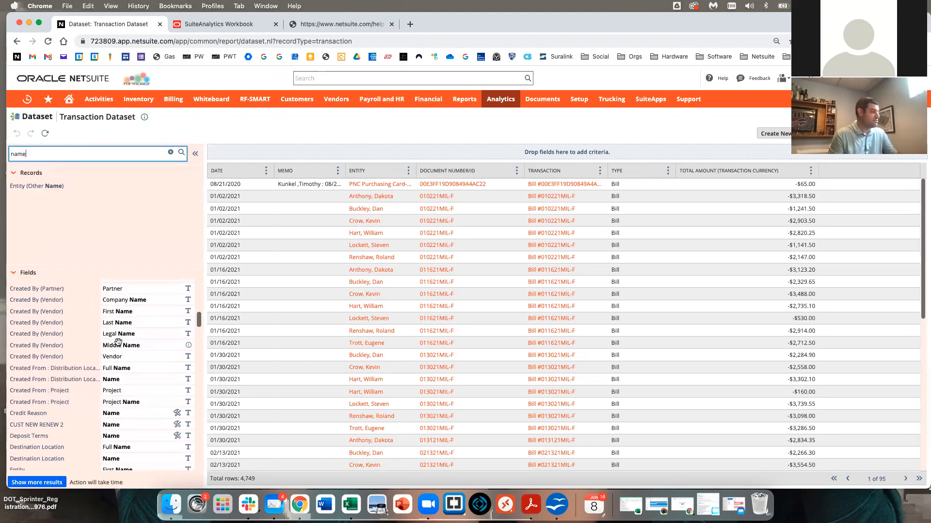
scroll(117, 342, "down", 5)
scroll(118, 342, "down", 10)
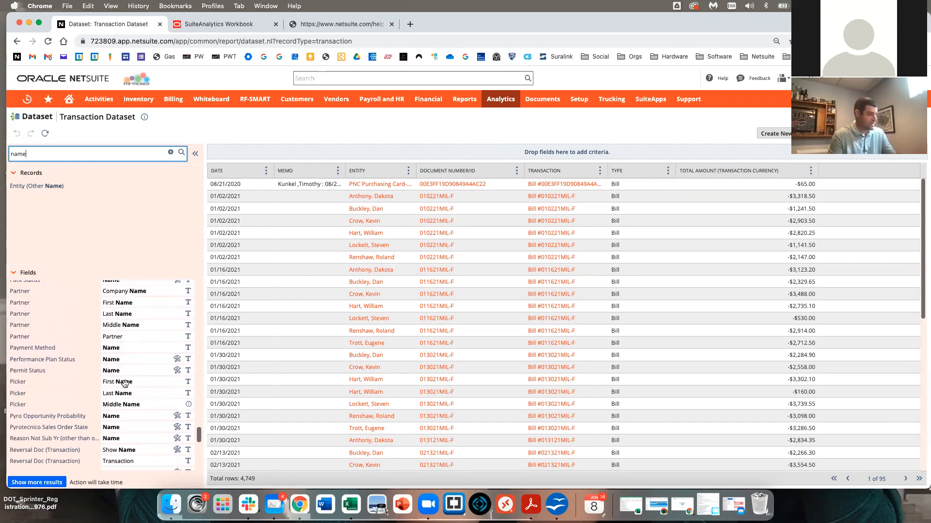
scroll(144, 398, "up", 20)
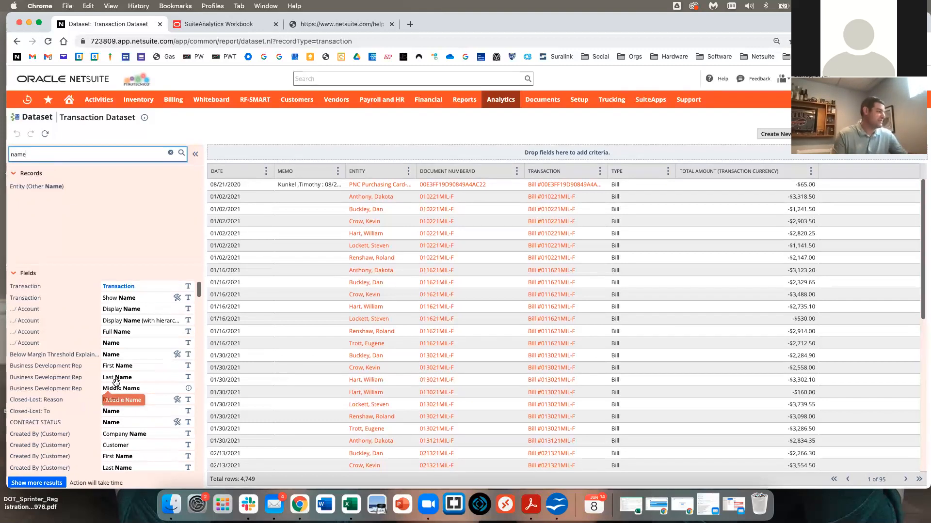
left_click(170, 154)
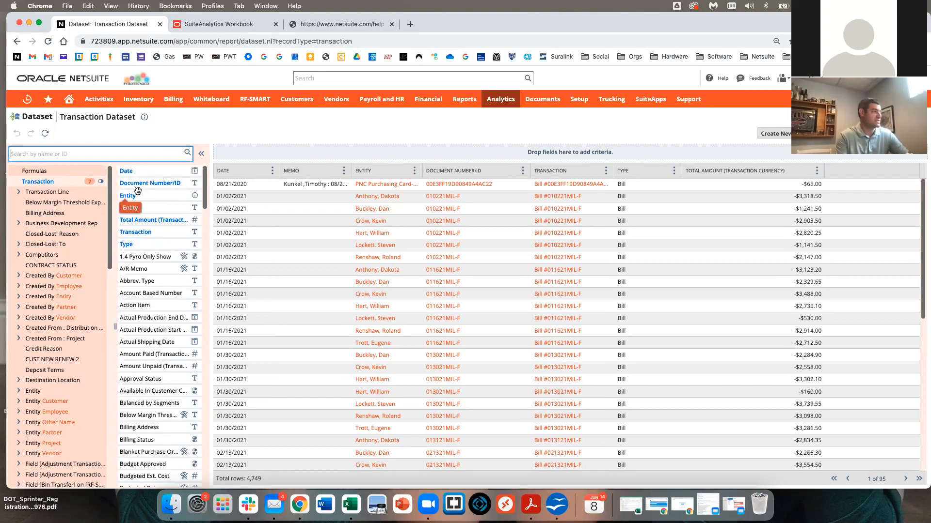
Add a dataset criterion limiting the transaction Type to any of Sales Order.
left_click_drag(139, 245, 370, 159)
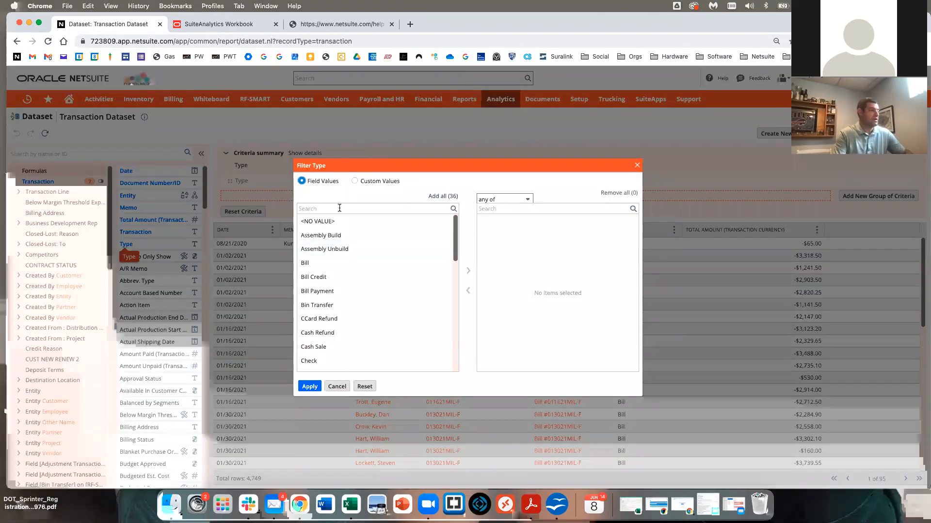
type("Sales")
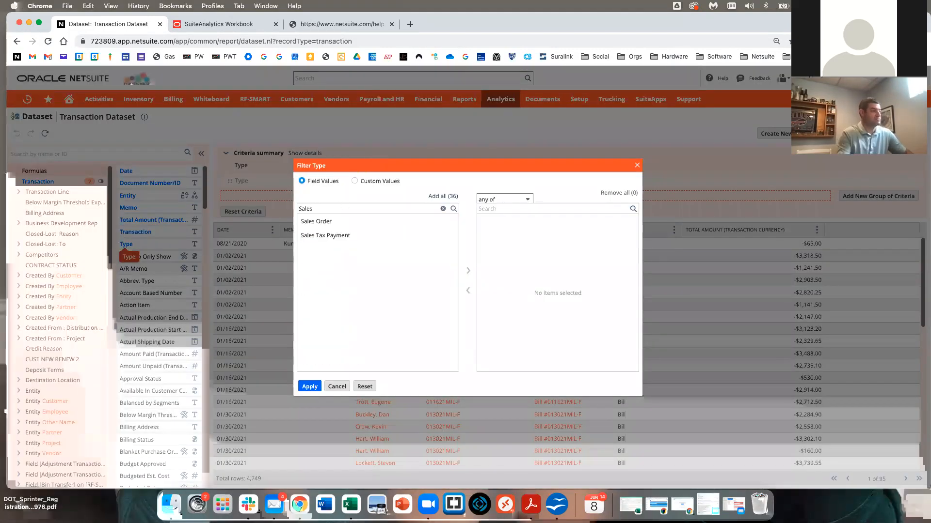
left_click(332, 222)
double_click(331, 223)
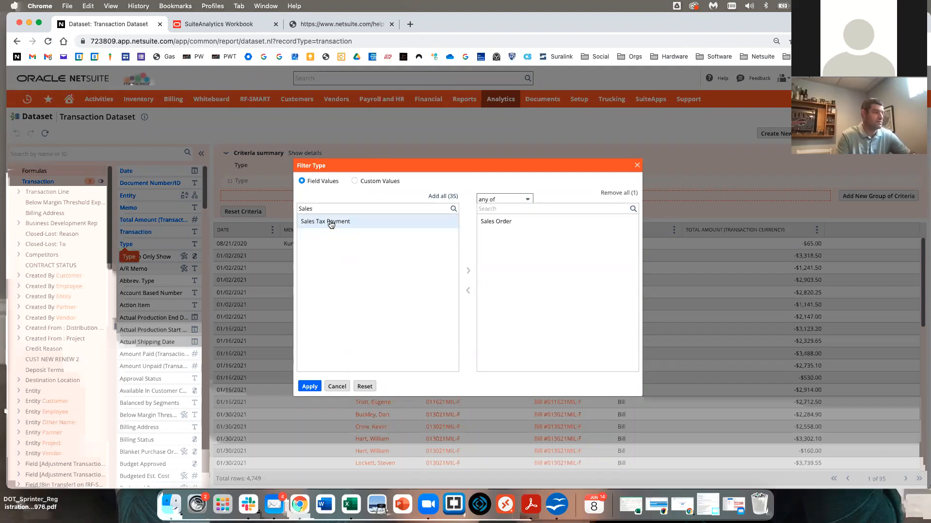
left_click(312, 387)
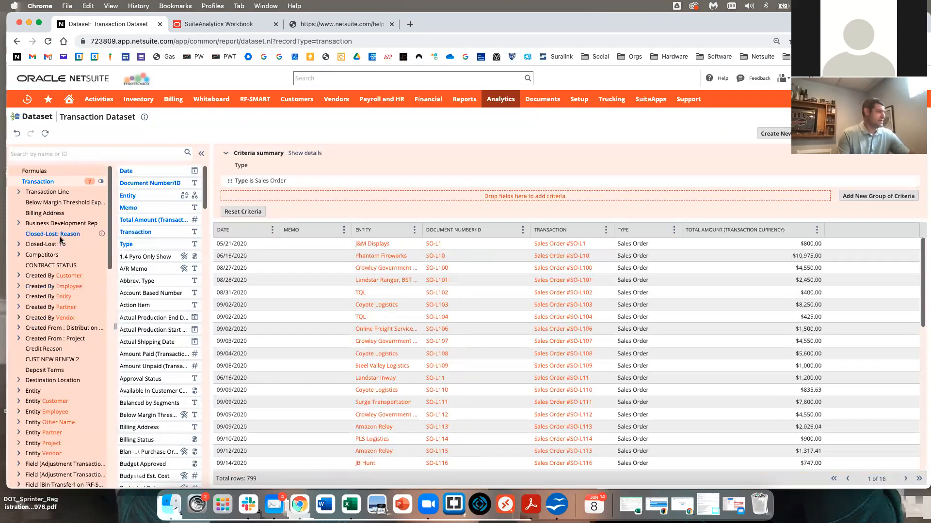
Search the dataset's records and fields for "Subsidia".
left_click(70, 154)
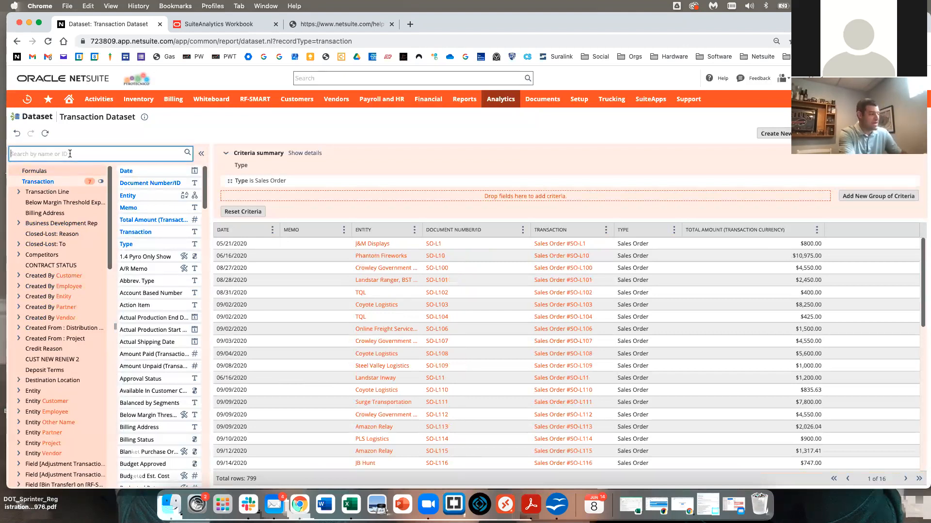
type("Sub")
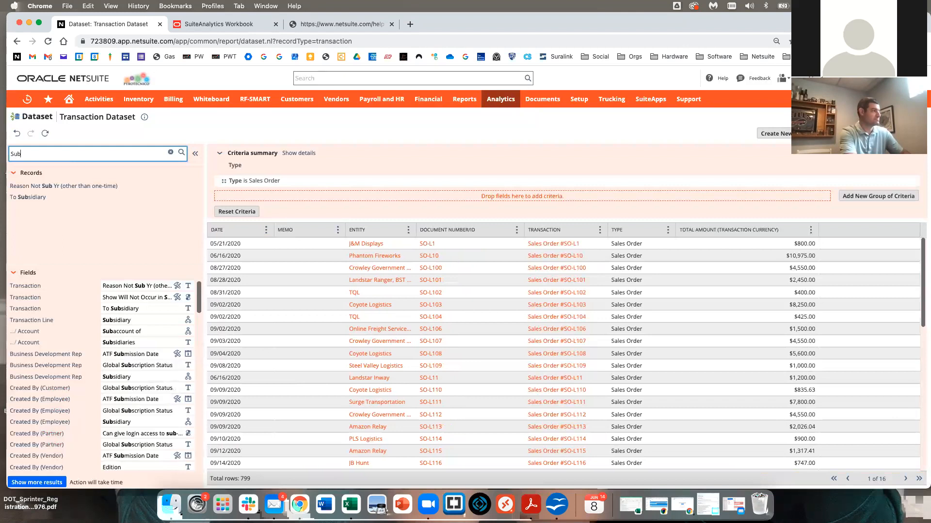
type("sdi")
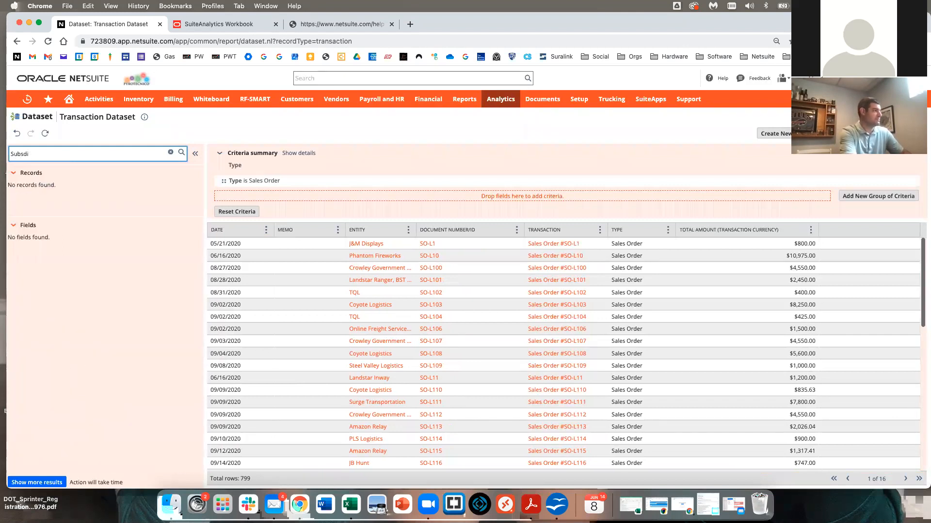
key("BackSpace")
key("BackSpace")
type("id")
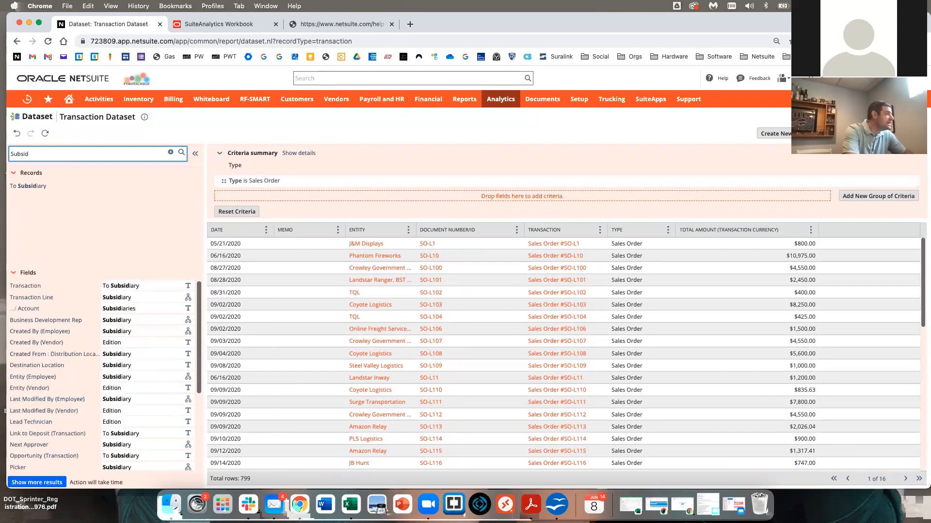
type("a")
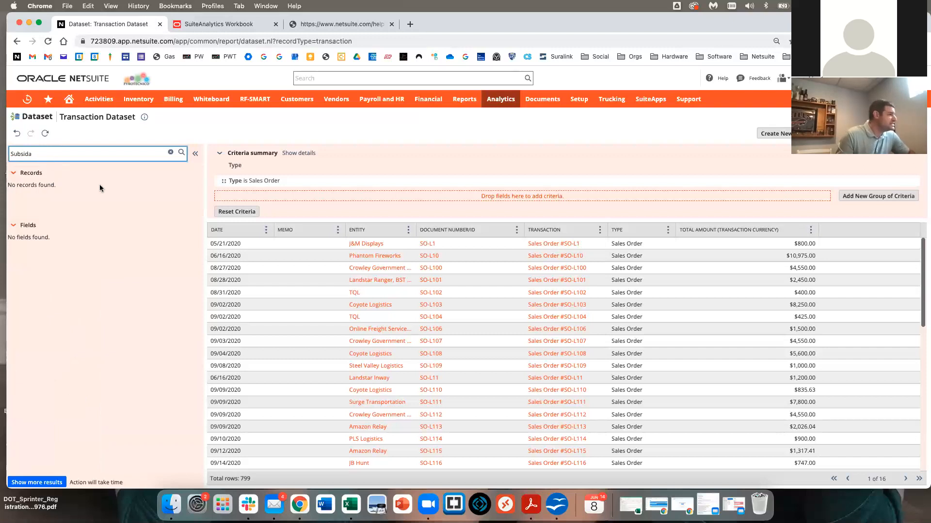
key("BackSpace")
type("ia")
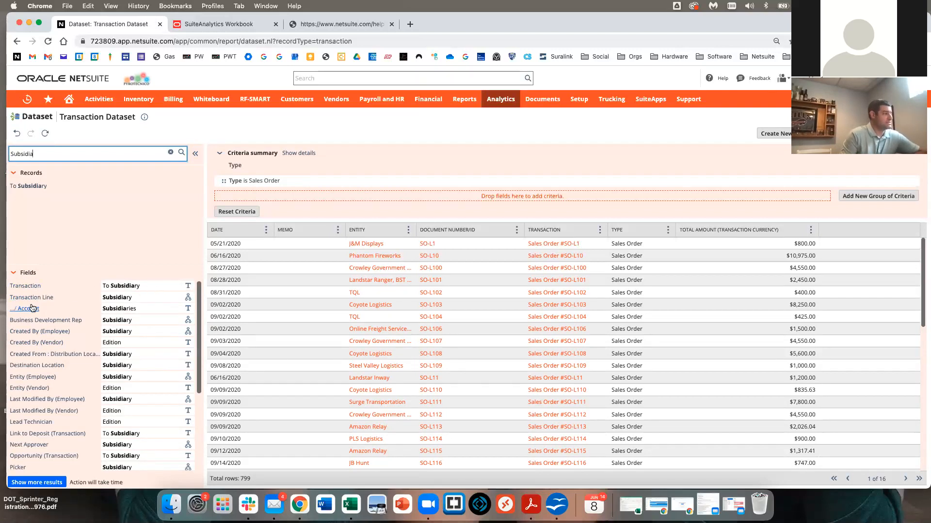
Examine the matching Subsidiary fields and the source record each one comes from.
left_click_drag(117, 297, 150, 302)
scroll(152, 353, "down", 5)
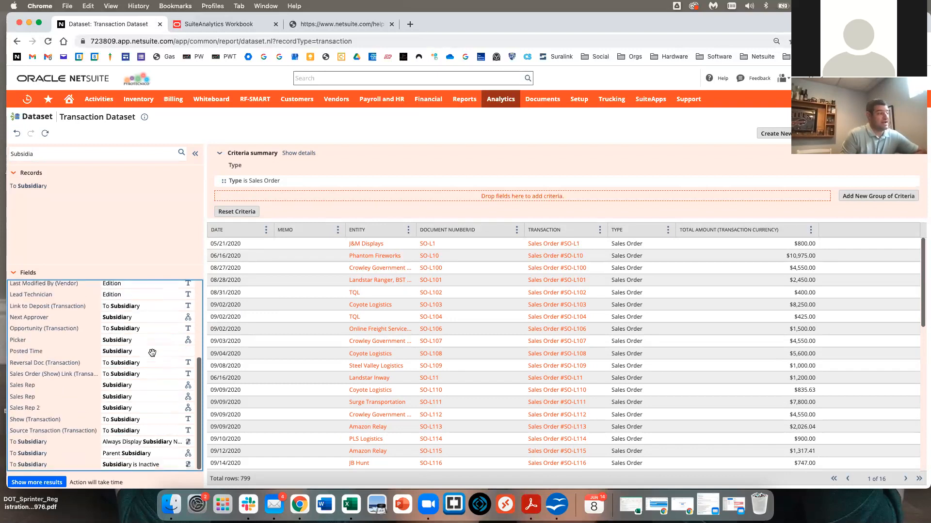
scroll(152, 353, "up", 5)
scroll(153, 353, "down", 5)
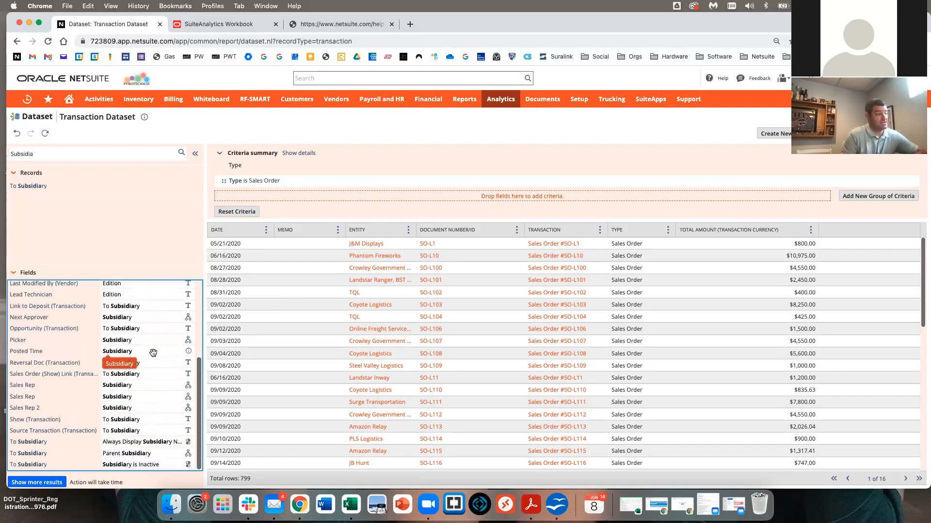
scroll(153, 353, "up", 4)
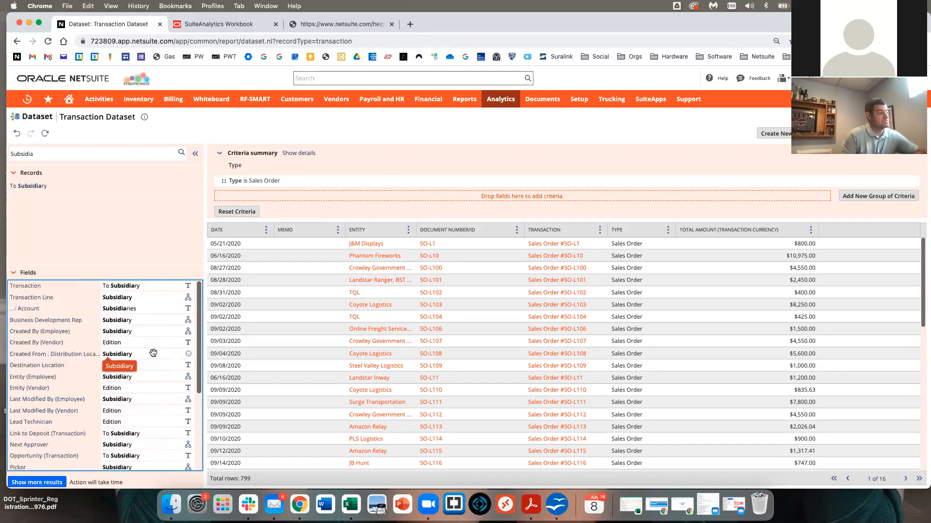
scroll(153, 353, "down", 1)
scroll(153, 352, "down", 2)
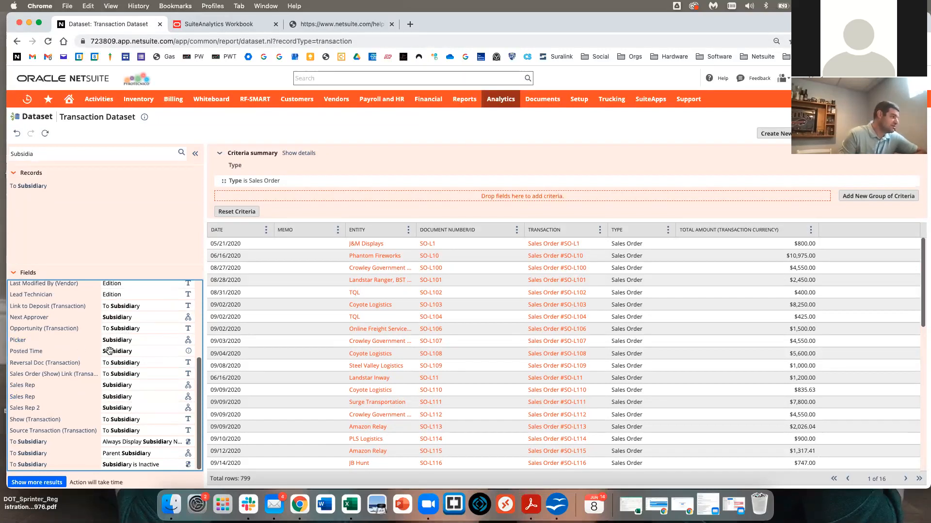
scroll(35, 353, "up", 3)
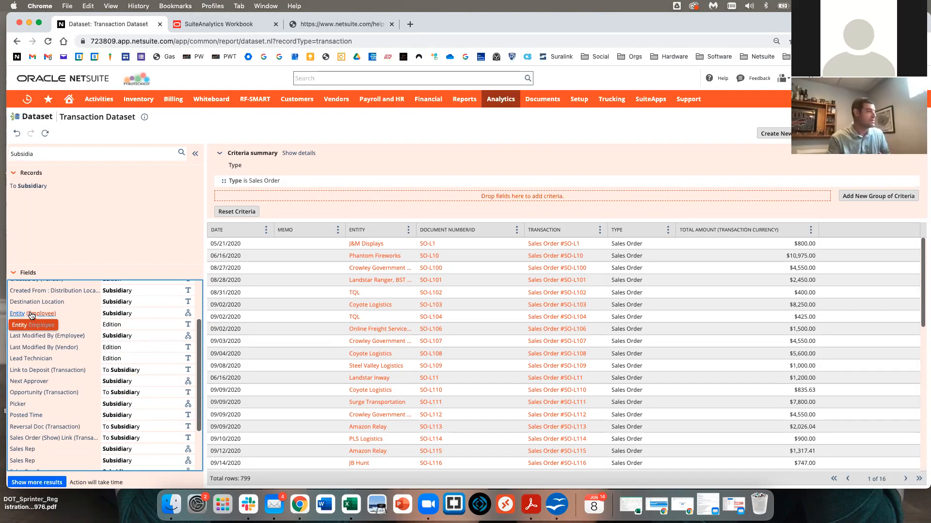
Add a criterion on the Transaction Line Subsidiary field, limiting it to FXpedited.
scroll(113, 324, "up", 3)
left_click_drag(119, 297, 286, 198)
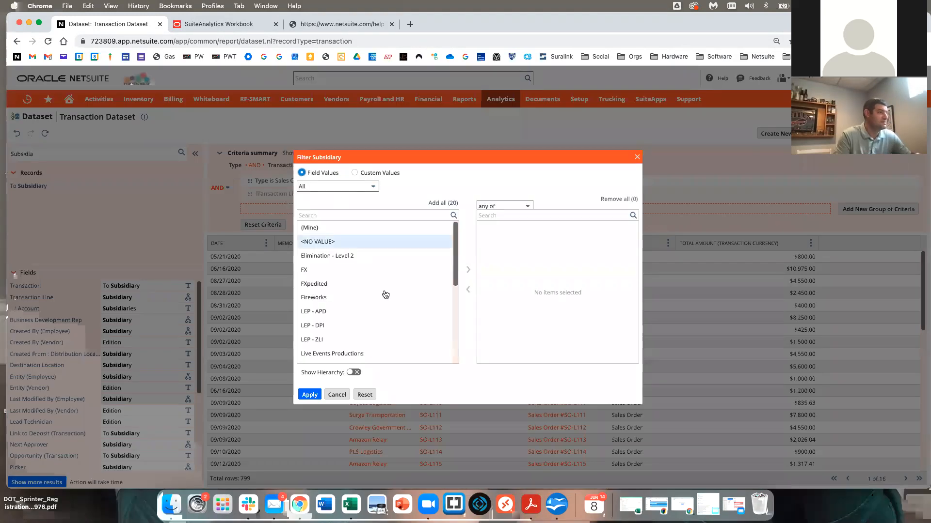
left_click(314, 284)
left_click(310, 396)
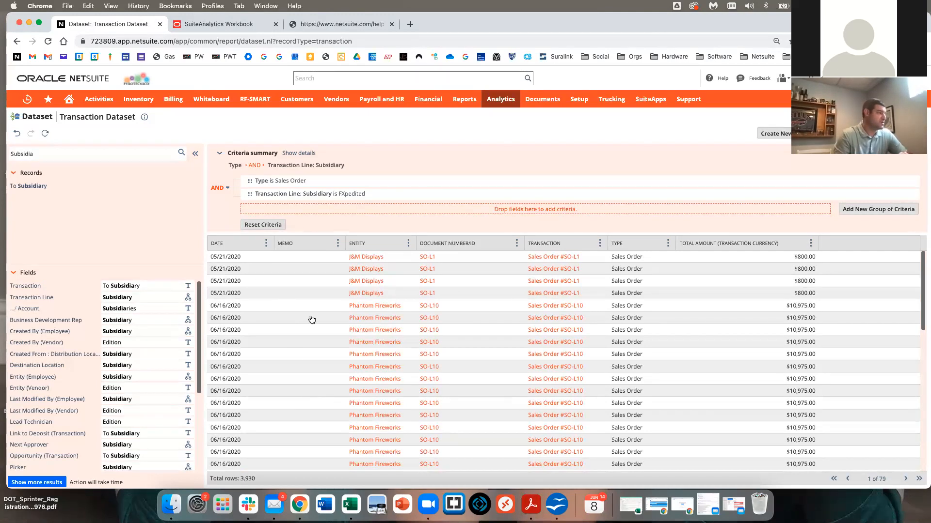
Search the fields for "Main" and add a criterion setting Transaction Line: Main Line to Yes.
left_click_drag(72, 154, 3, 150)
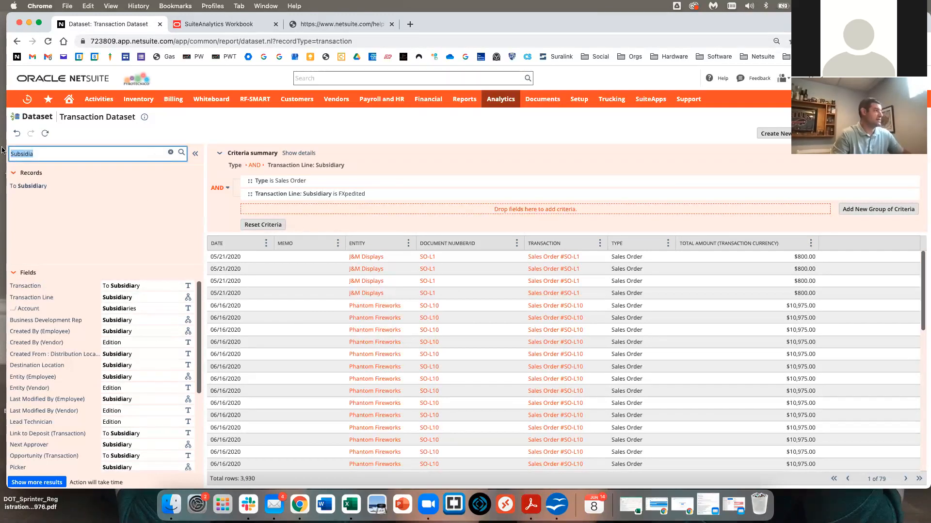
type("Main")
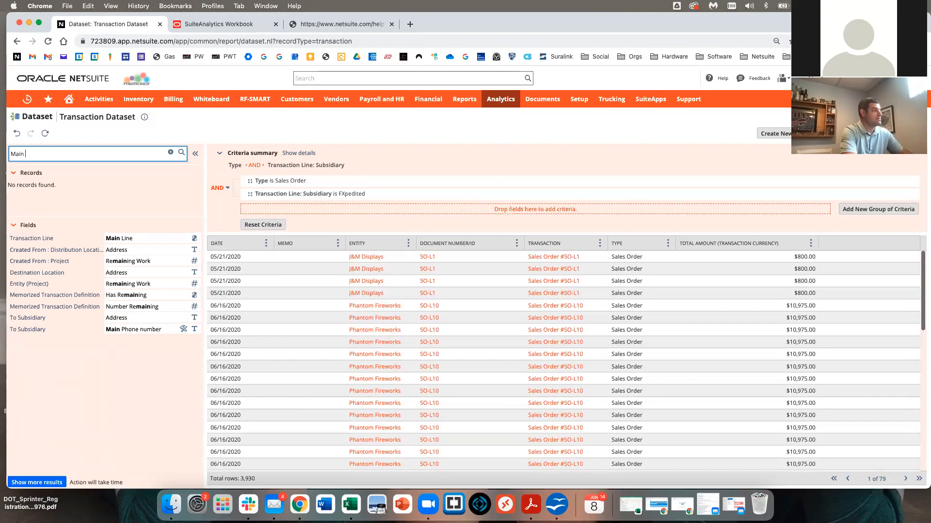
left_click_drag(135, 239, 409, 207)
left_click(310, 276)
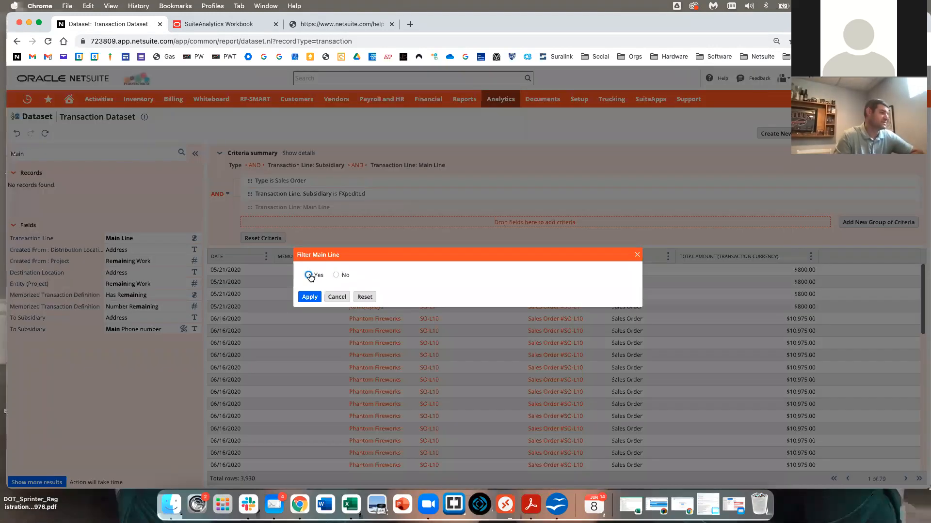
left_click(309, 297)
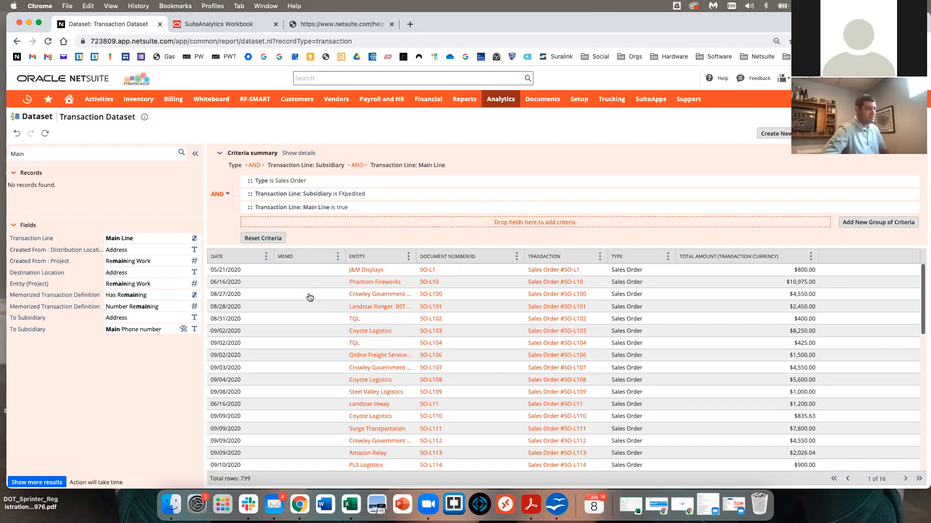
Sort the preview ascending by Document Number/ID and change the Main Line criterion to No.
left_click(517, 257)
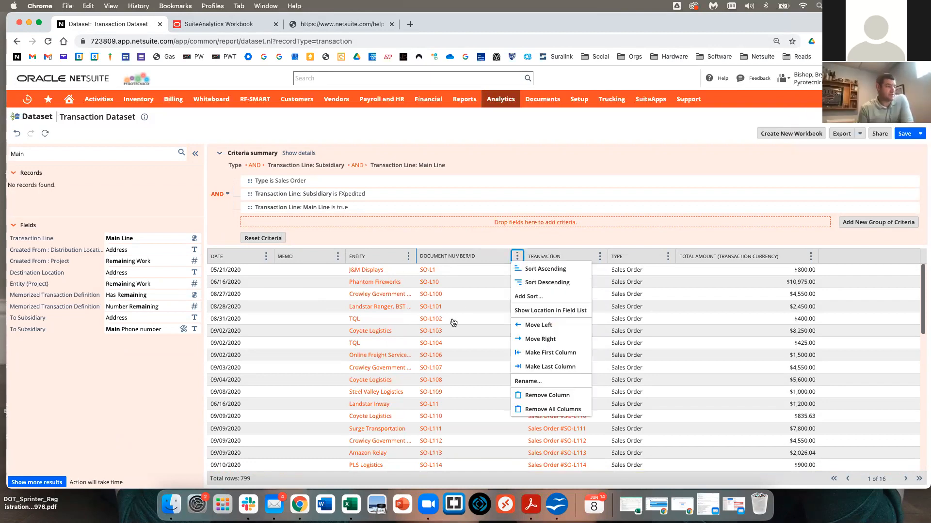
left_click(543, 269)
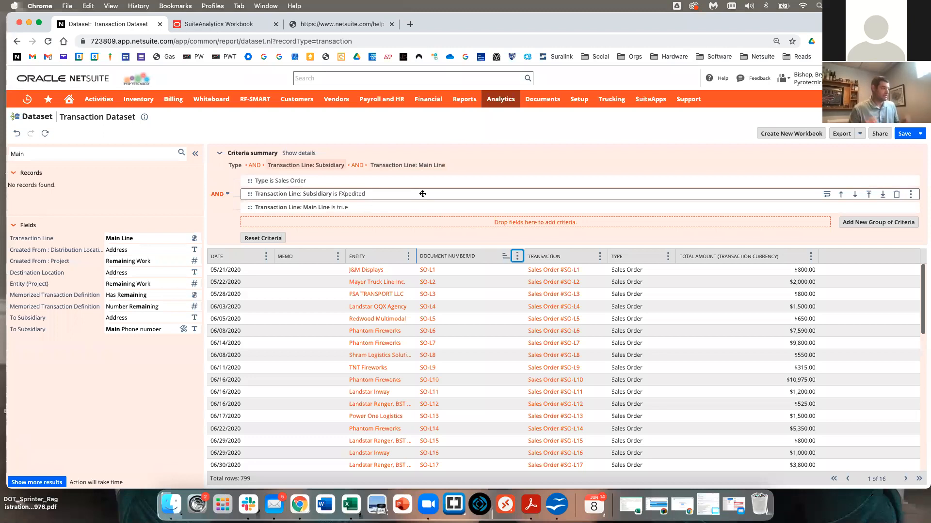
left_click(333, 208)
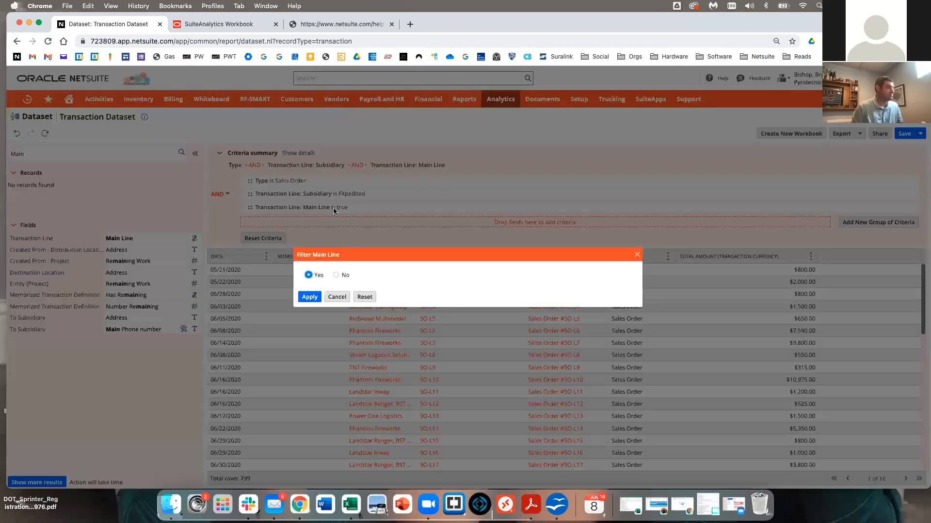
left_click(336, 275)
left_click(309, 297)
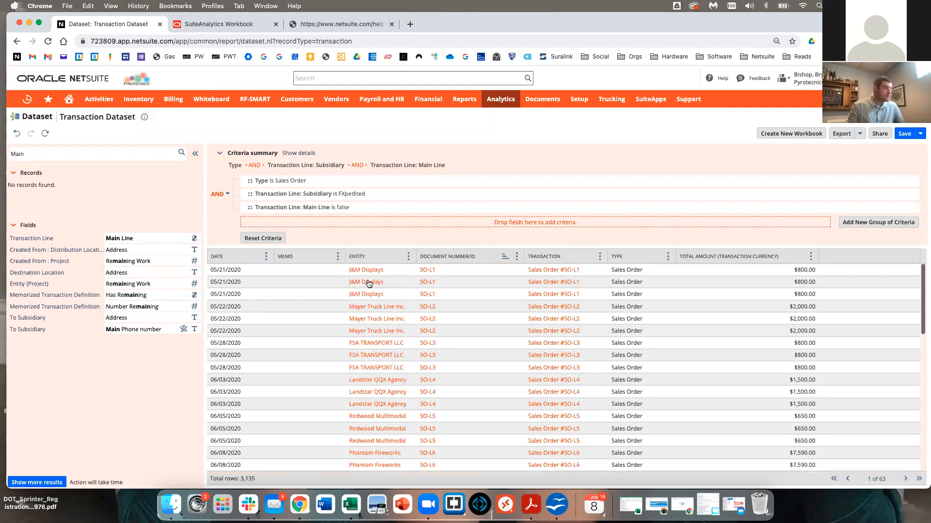
Open the first listed J&M Displays sales order and examine its item lines, highlighting the quantity and units of the Freight - Miles (Semi) item.
left_click(430, 270)
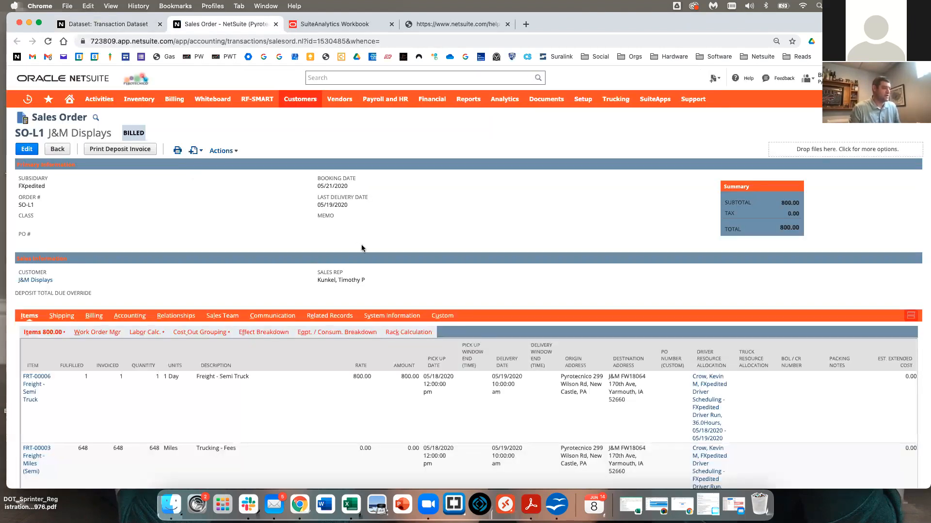
scroll(357, 244, "down", 3)
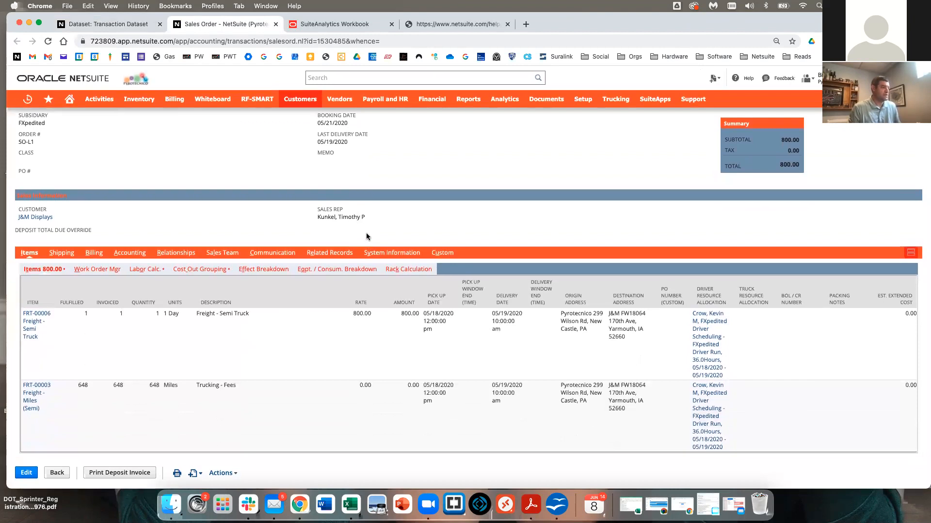
scroll(366, 233, "up", 3)
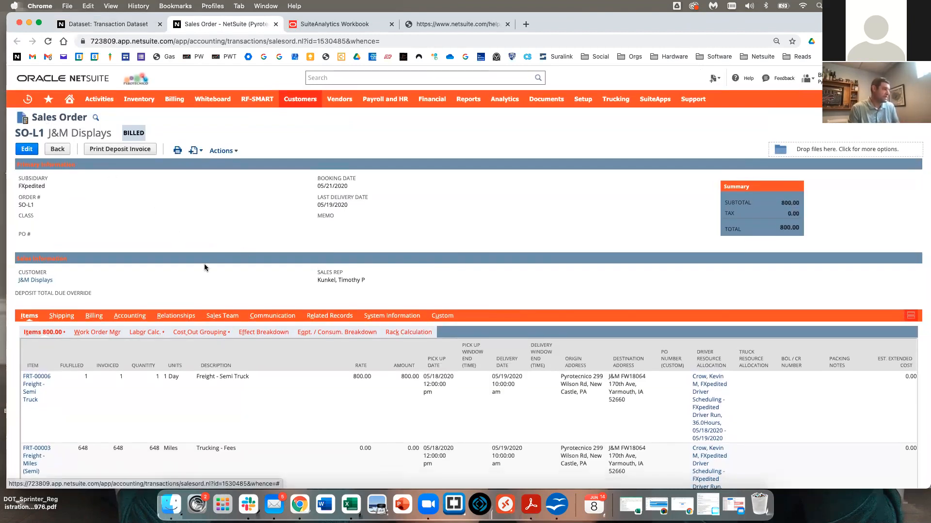
scroll(205, 264, "down", 1)
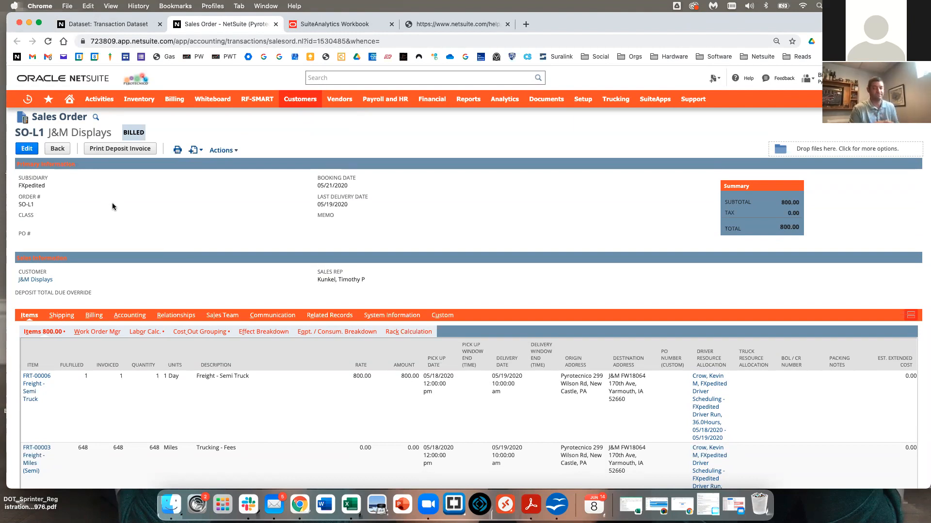
scroll(132, 203, "down", 3)
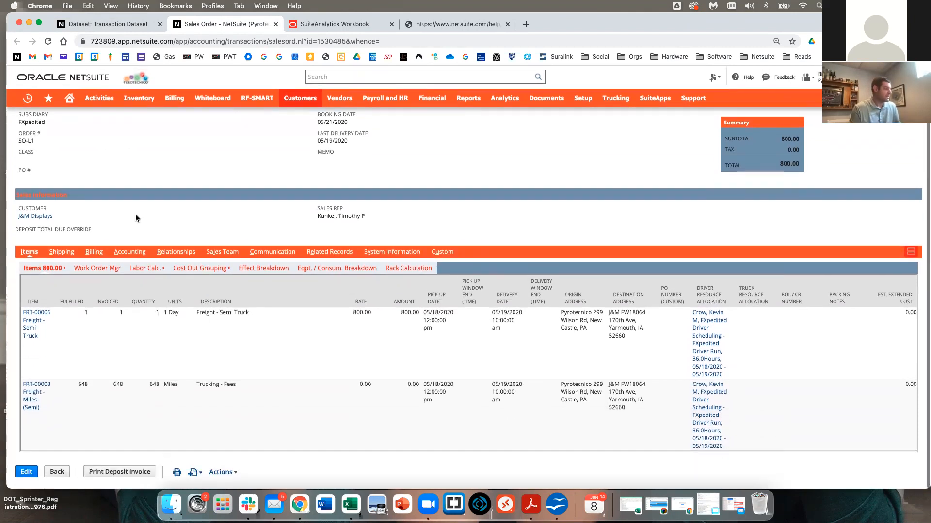
left_click_drag(42, 410, 150, 385)
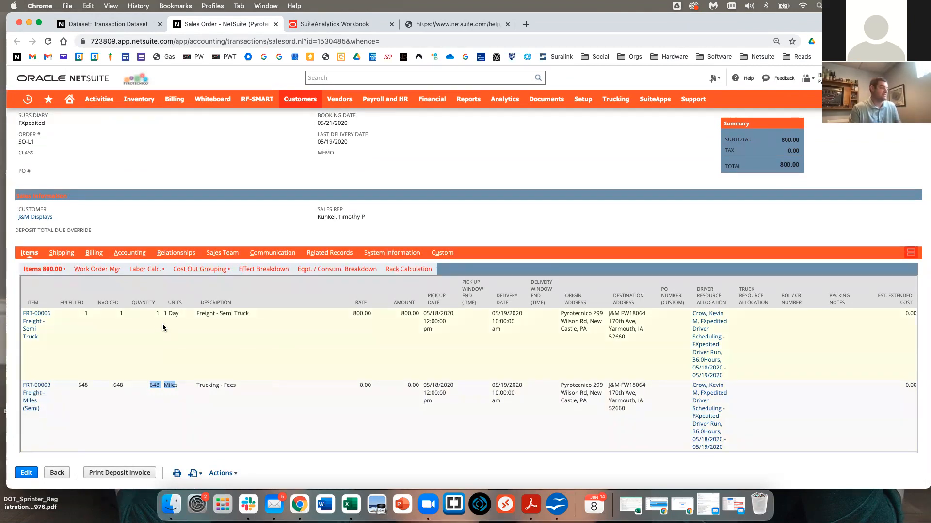
Examine the sales order's item lines, highlighting the Freight - Semi Truck line's values and the Freight - Miles (Semi) line's quantity, units and description.
left_click_drag(129, 312, 220, 309)
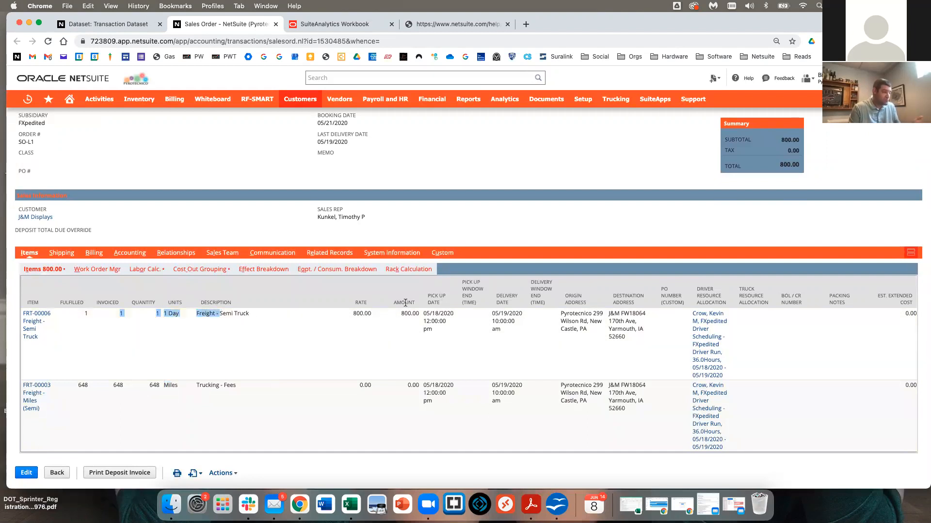
left_click_drag(322, 324, 454, 312)
left_click(148, 387)
left_click_drag(147, 386, 237, 387)
scroll(296, 330, "up", 3)
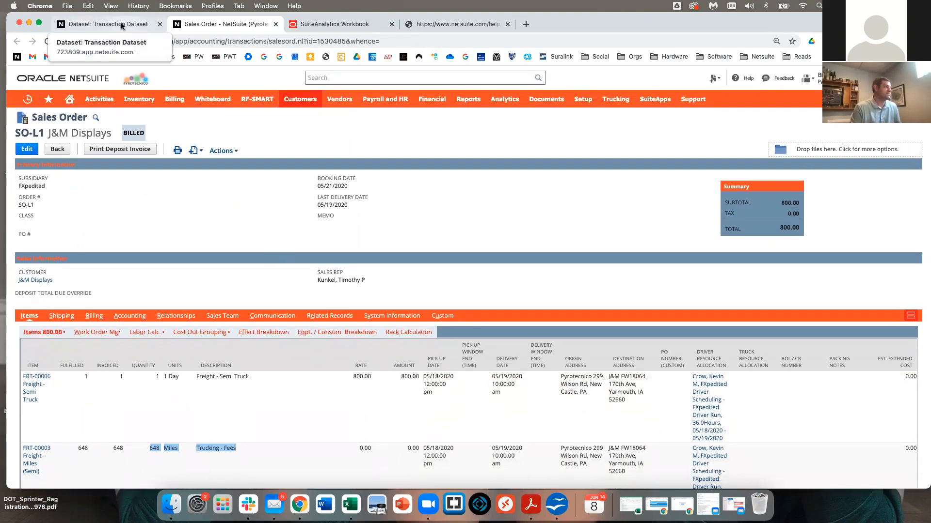
scroll(181, 208, "down", 3)
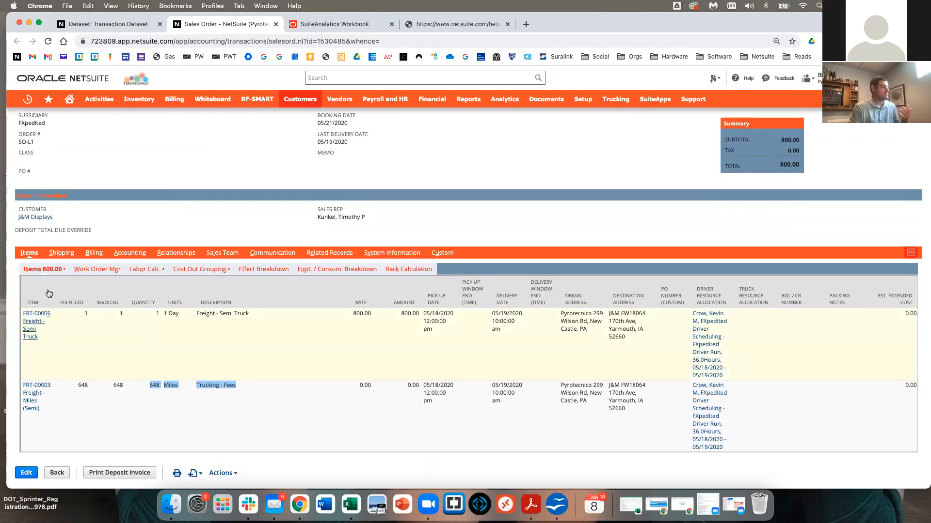
Return to the Transaction dataset, search the fields for "item" and start a criterion on the Transaction Line Item field.
left_click(138, 24)
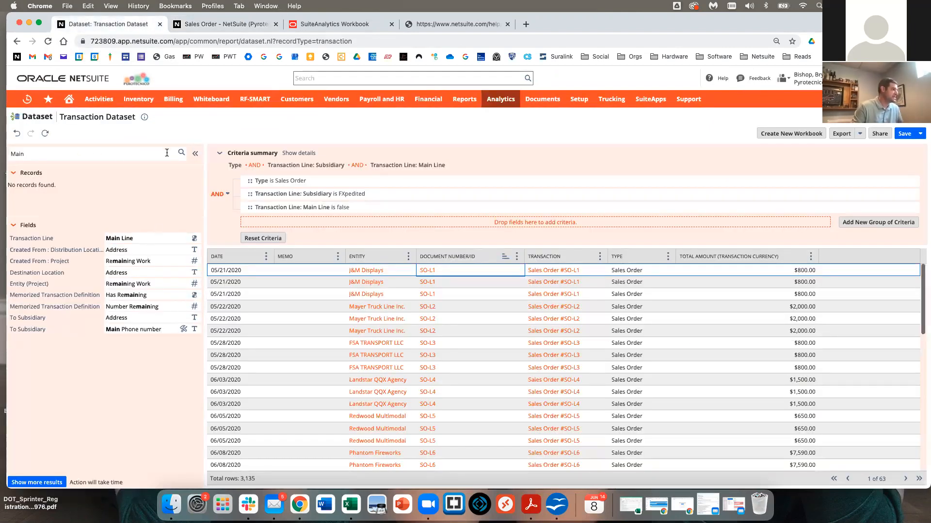
left_click_drag(114, 155, 1, 124)
type("itemn")
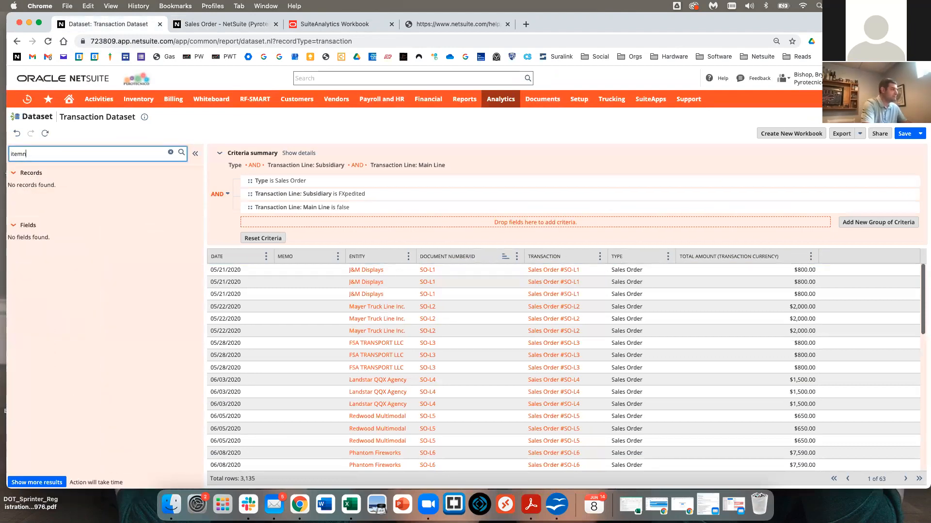
key("BackSpace")
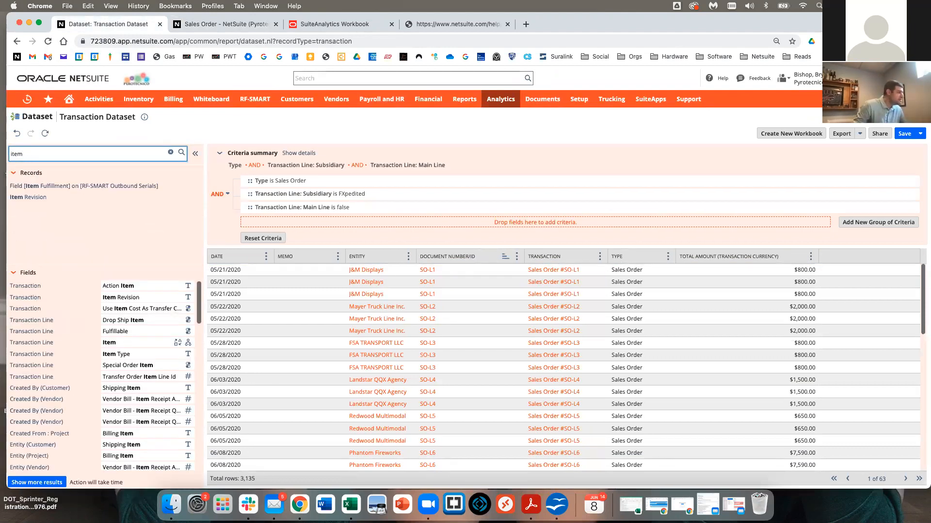
left_click_drag(120, 342, 304, 222)
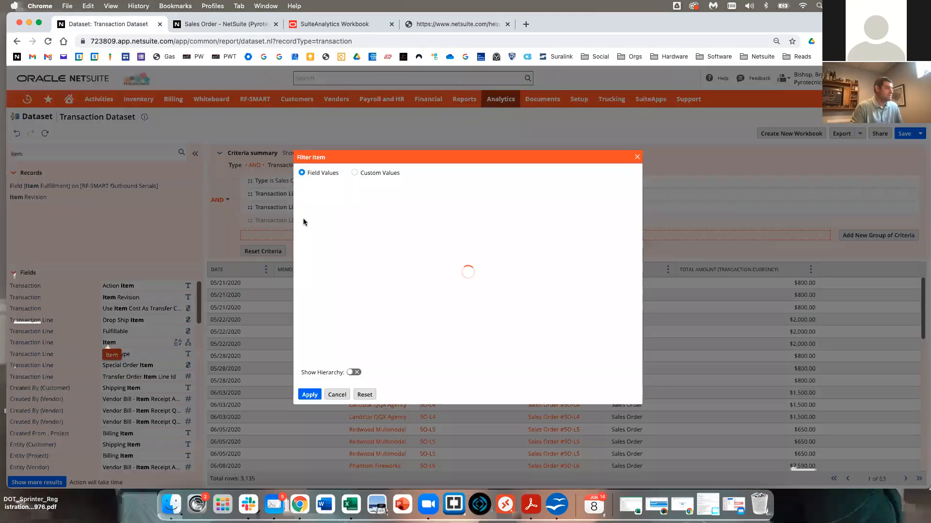
Try to find item FRT-00003 among the Item filter's field values, and clear the search.
left_click(386, 202)
type("FRT-0000")
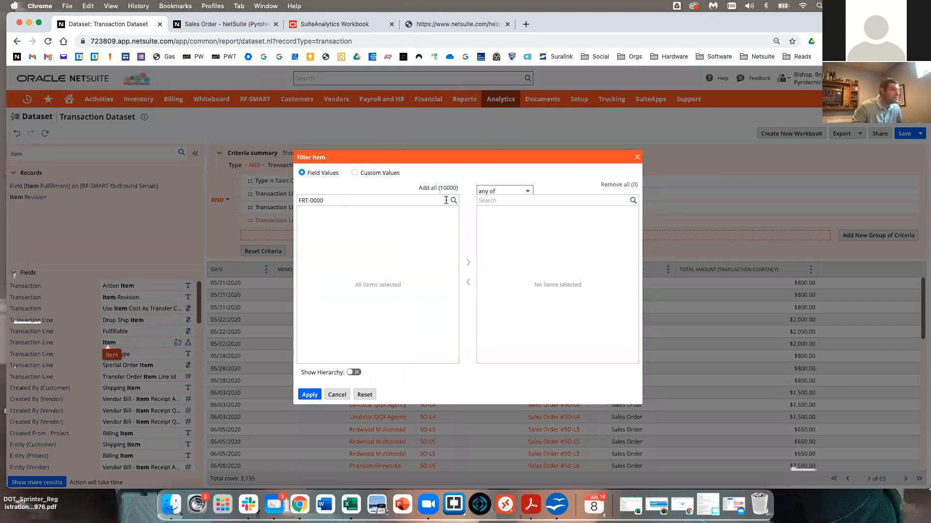
type("#")
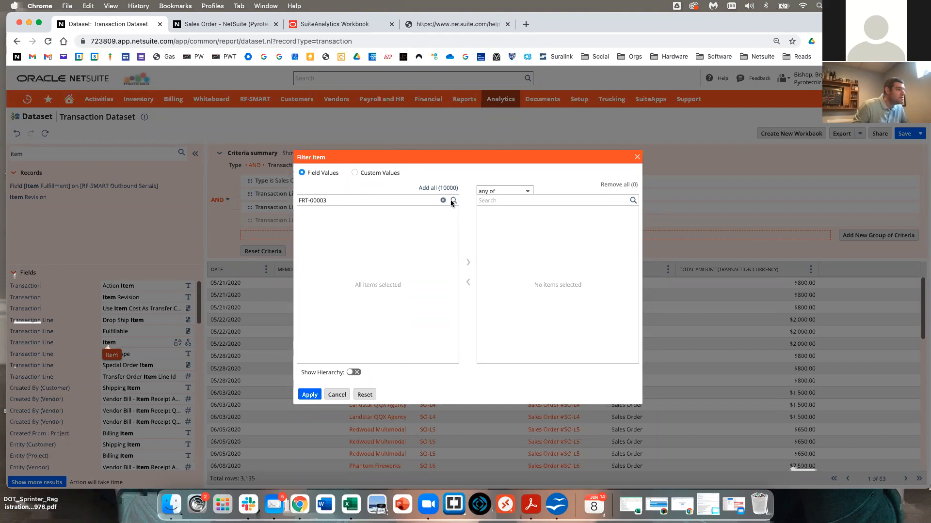
left_click(520, 193)
left_click_drag(390, 201, 132, 183)
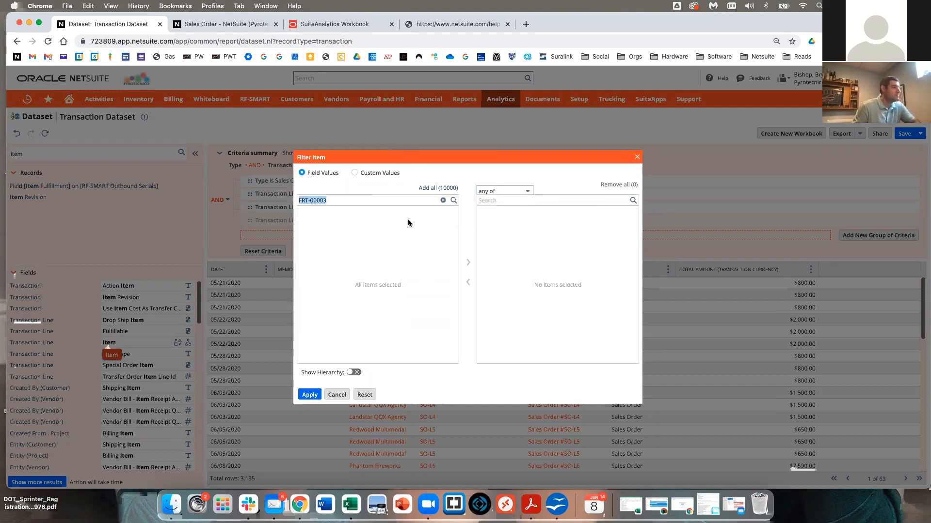
left_click(444, 200)
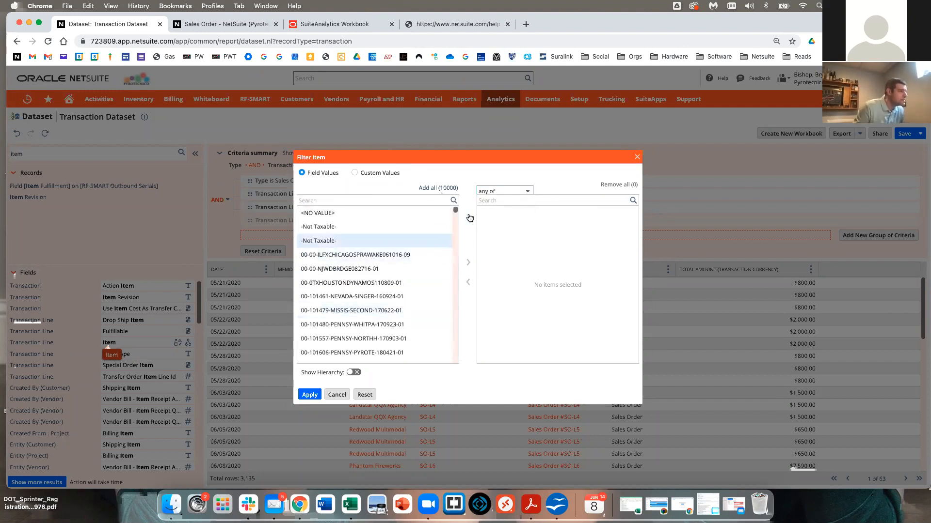
Browse the full list of item values and close the Item filter without applying it.
scroll(474, 220, "up", 1)
scroll(473, 221, "up", 5)
left_click(471, 216)
scroll(460, 213, "down", 5)
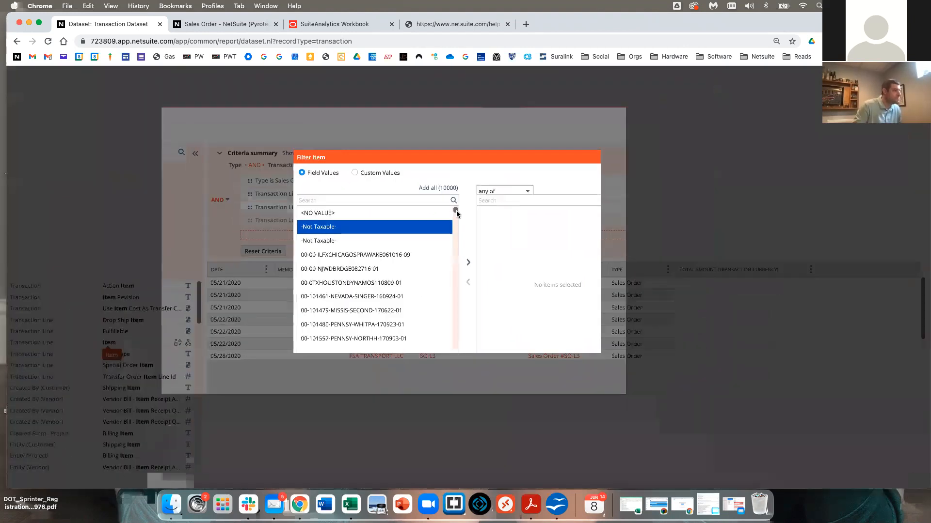
scroll(451, 270, "down", 15)
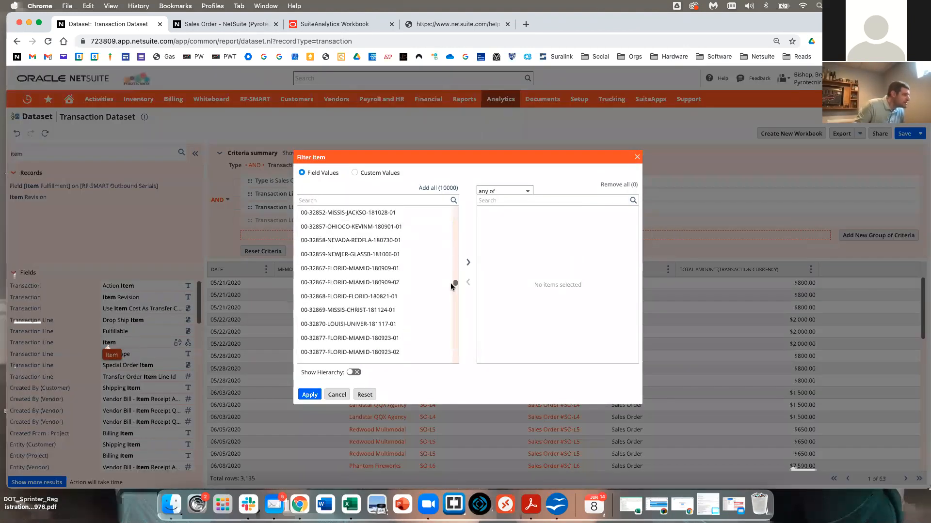
left_click(637, 157)
Save the dataset under the name "Test PNUG Data Set".
left_click(905, 133)
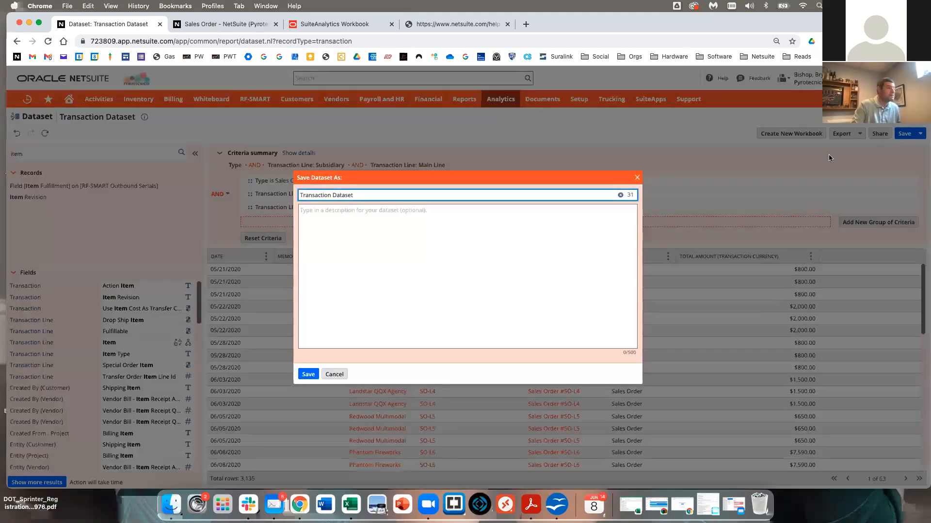
triple_click(411, 193)
type("Test PNUG")
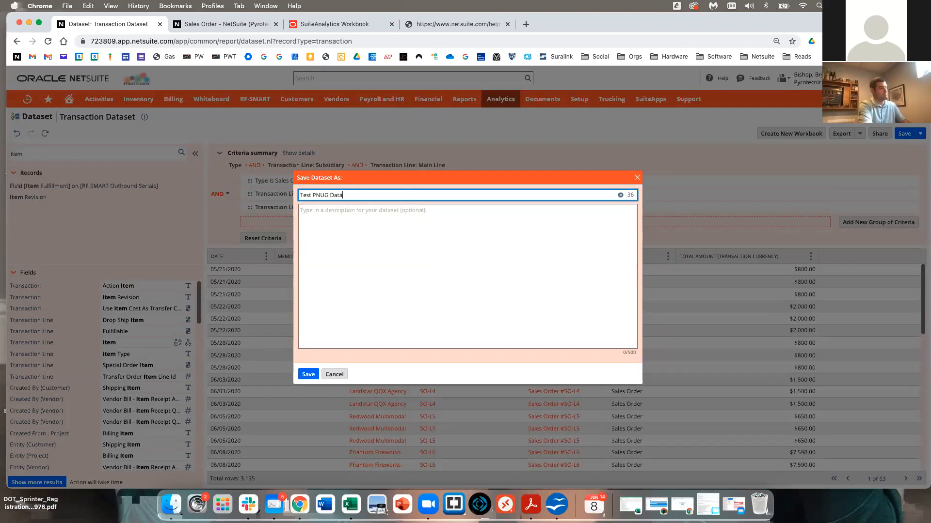
left_click(309, 374)
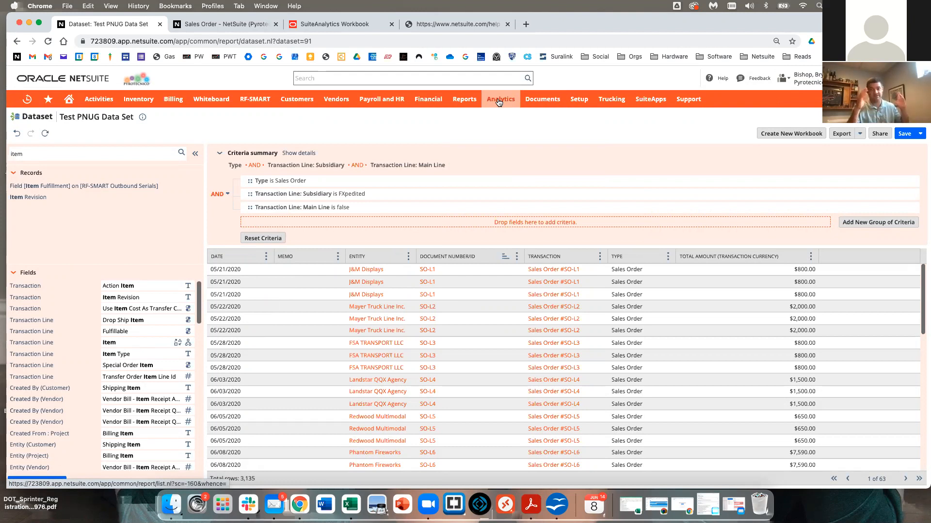
Go to the Analytics home page, show the favorite workbooks and open FXpedited Mile Information (Sales Order).
left_click(502, 101)
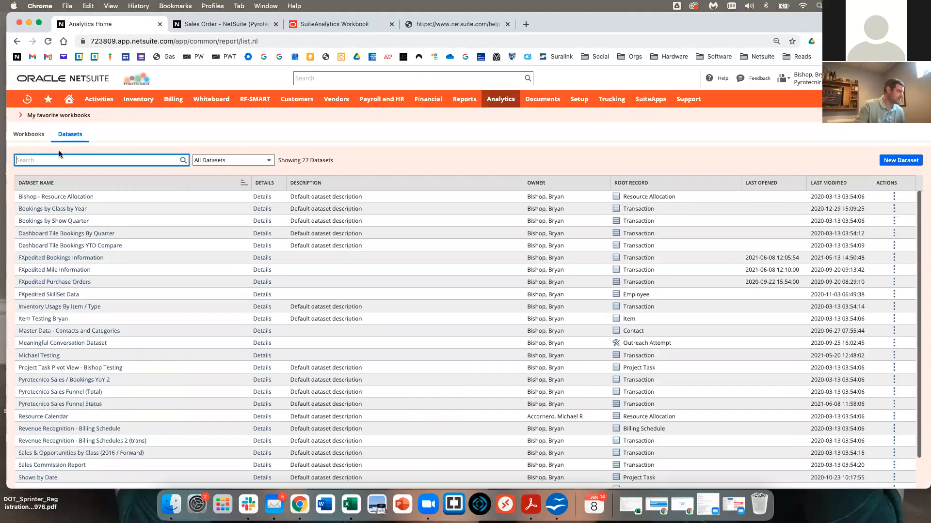
left_click(49, 116)
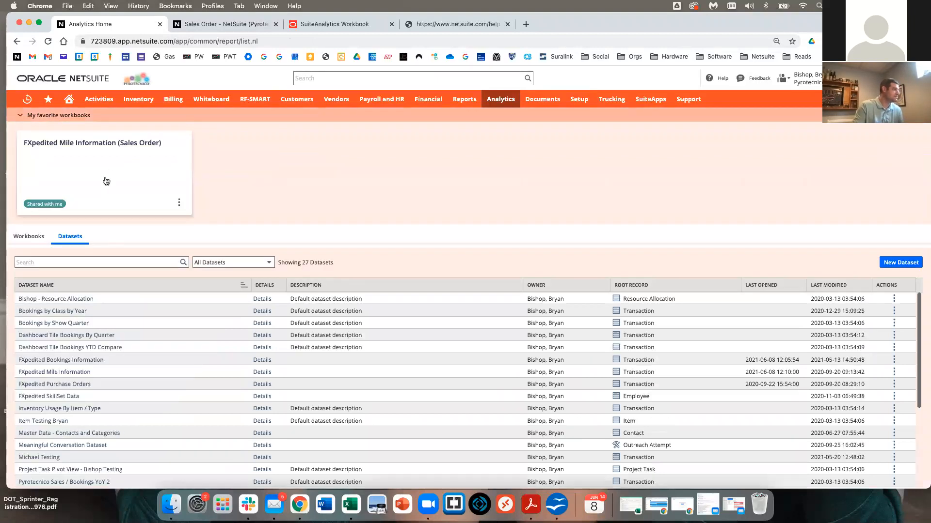
left_click(179, 199)
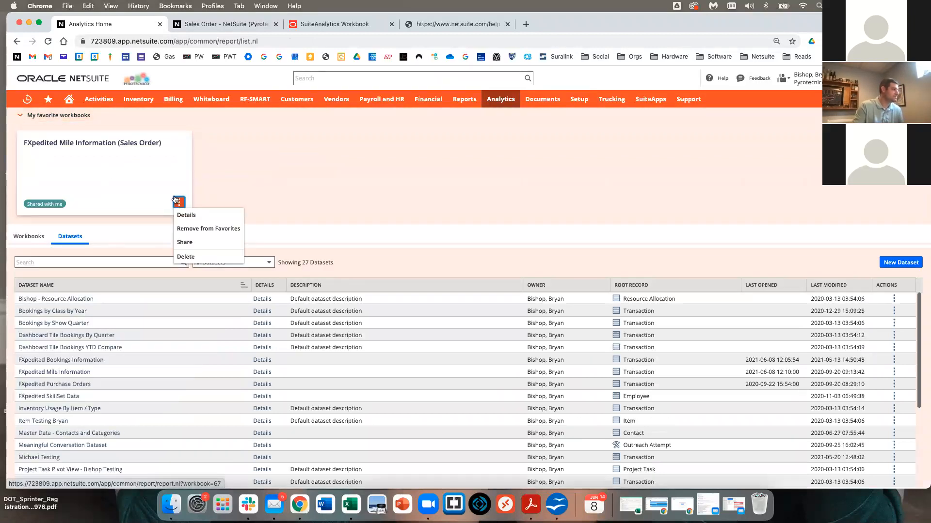
left_click(155, 174)
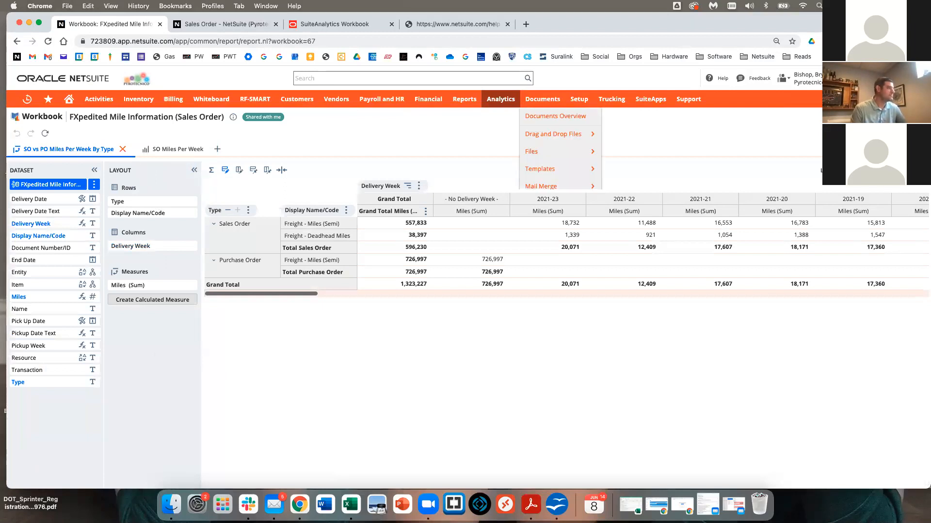
Check the workbook's cache-clearing option, and open its underlying FXpedited Mile Information dataset.
mouse_move(783, 78)
left_click(916, 170)
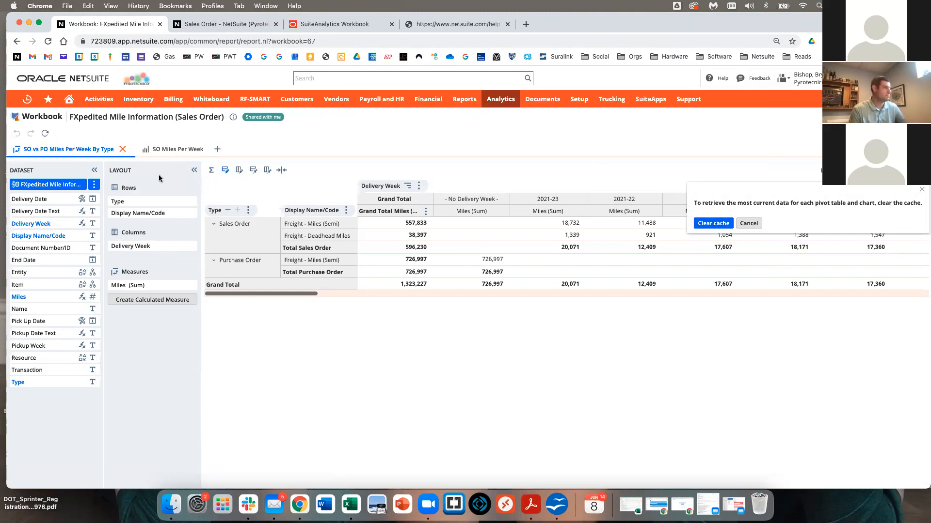
left_click(94, 169)
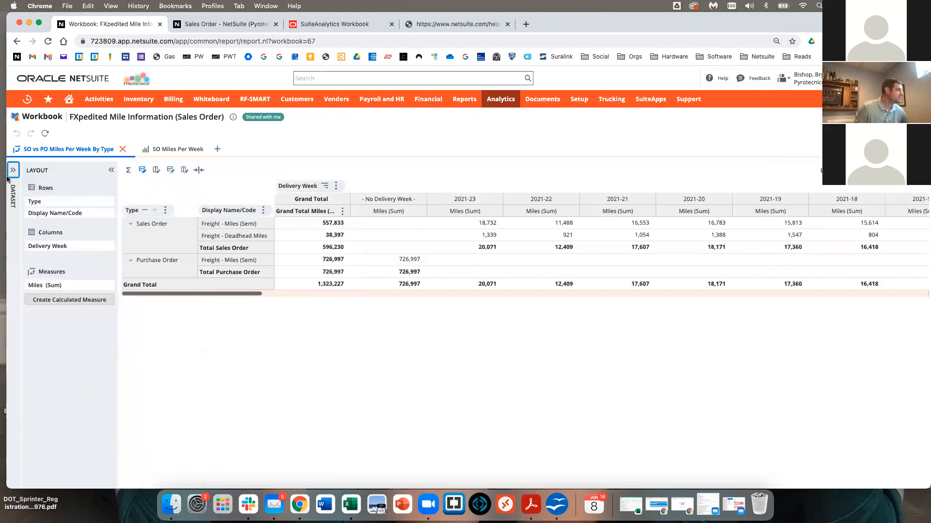
left_click(18, 172)
left_click(95, 185)
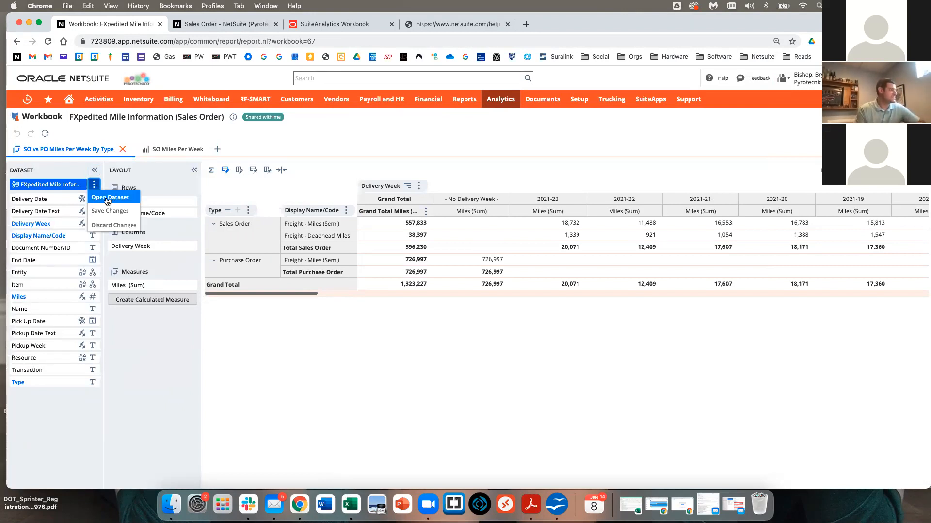
left_click(107, 199)
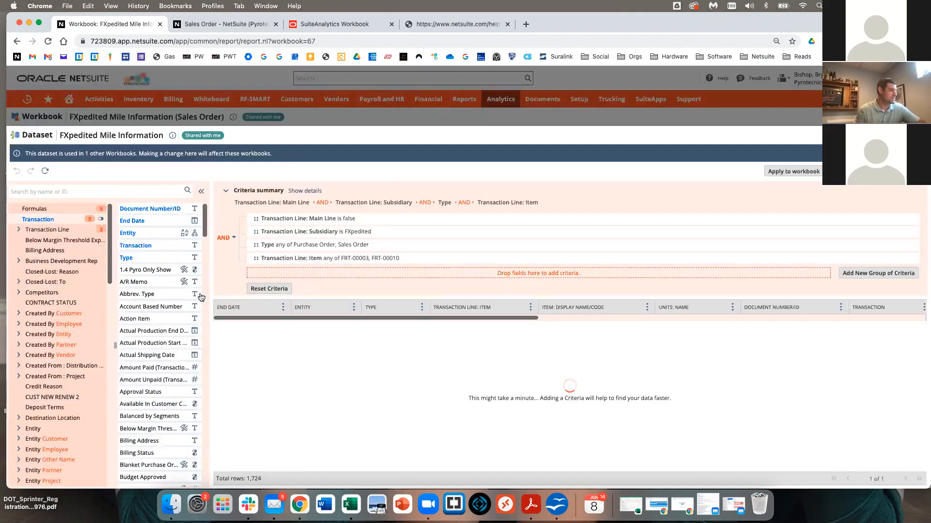
Inspect the custom values of the Transaction Line: Item criterion, copy FRT-00003 and leave the filter without applying changes.
left_click(355, 258)
left_click_drag(326, 235, 279, 236)
right_click(313, 237)
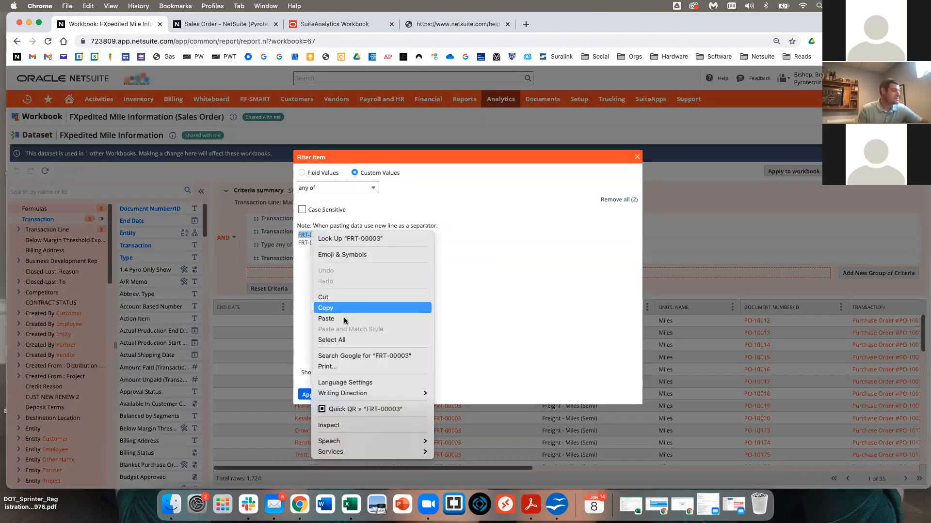
left_click(326, 307)
left_click(334, 395)
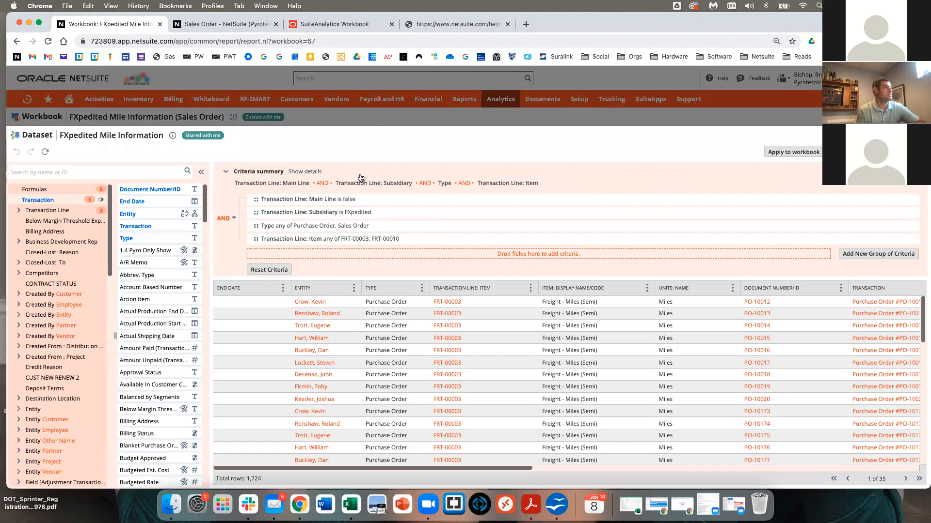
Switch to the SuiteAnalytics Workbook PDF guide and examine its web address, title page and table of contents.
left_click(317, 27)
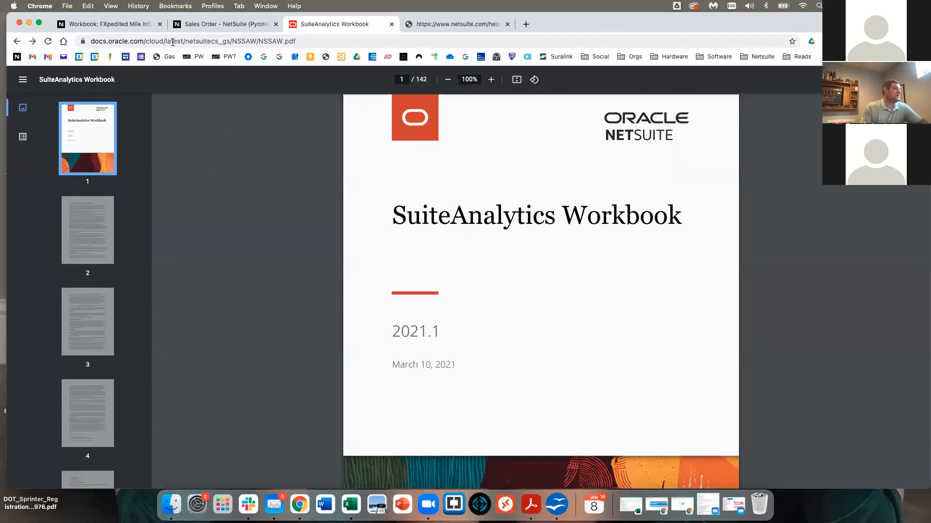
left_click(173, 41)
left_click(241, 41)
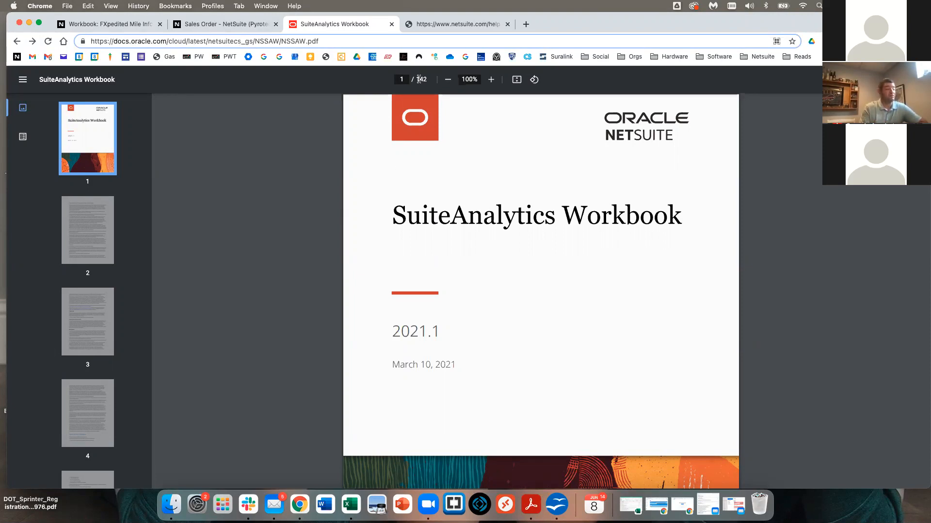
left_click_drag(408, 215, 623, 216)
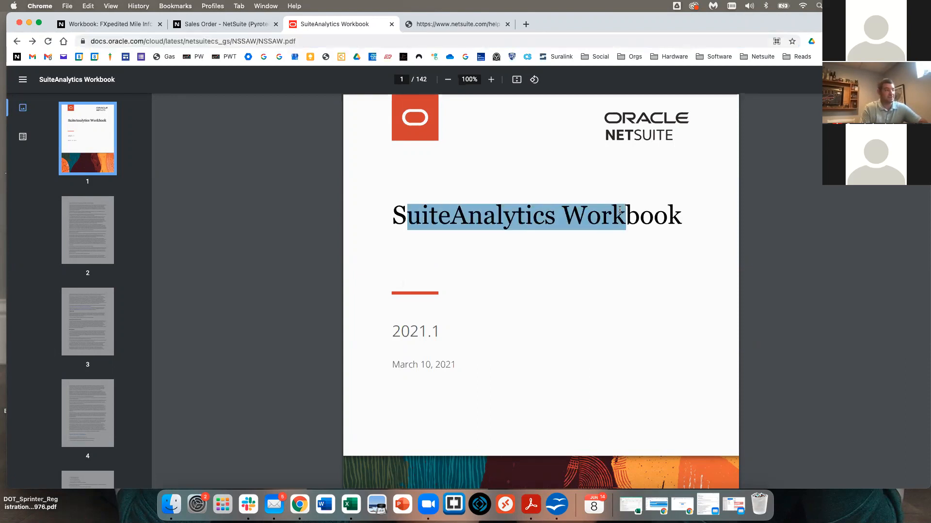
left_click(107, 245)
left_click(92, 327)
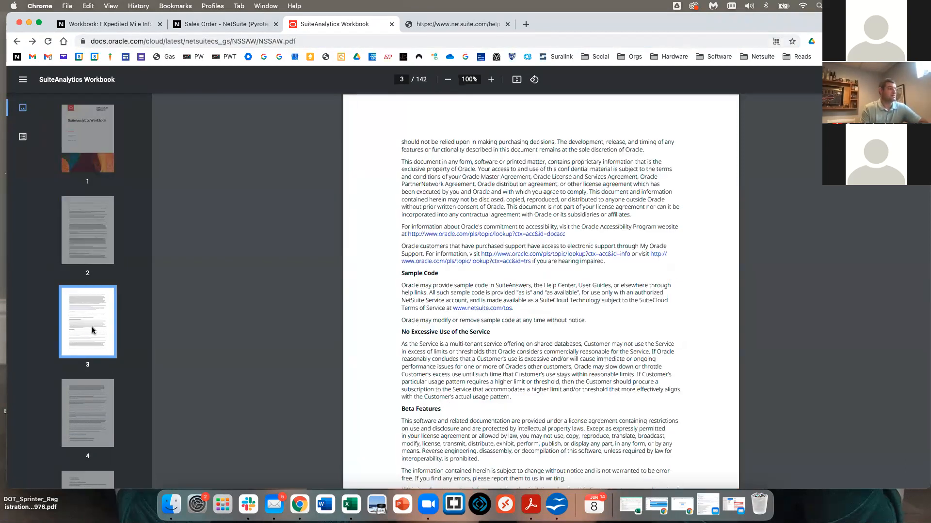
scroll(99, 211, "down", 5)
left_click(99, 211)
left_click(98, 262)
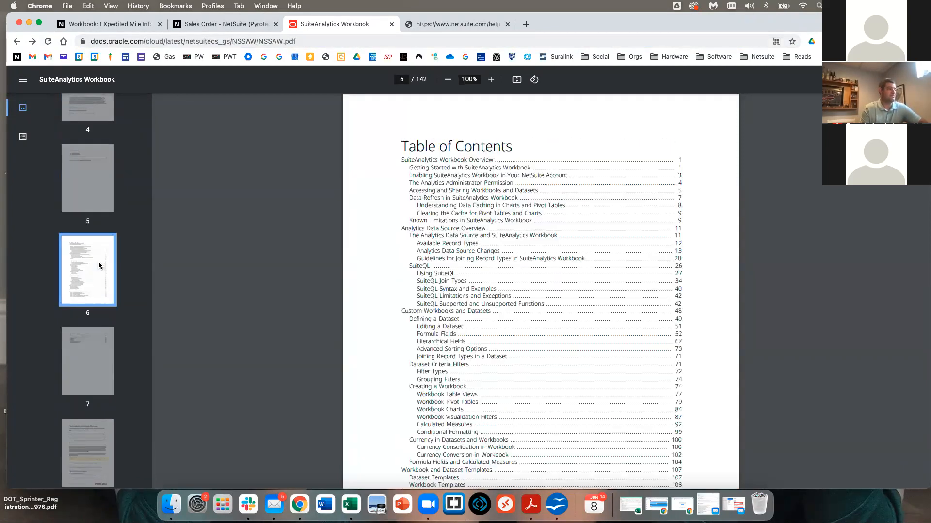
scroll(468, 315, "down", 3)
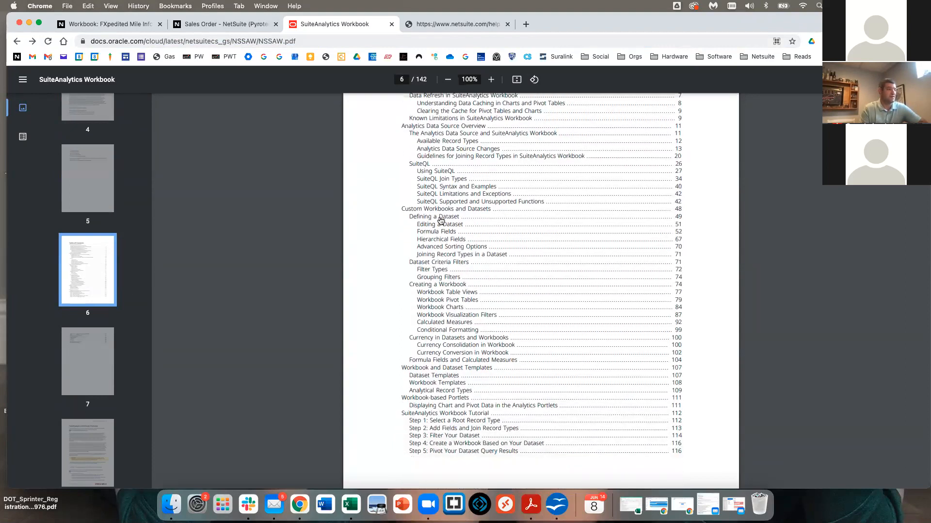
Switch to the NetSuite Schema Browser page, highlight the Browser2021_1 part of its address and open the Records Browser.
left_click(461, 24)
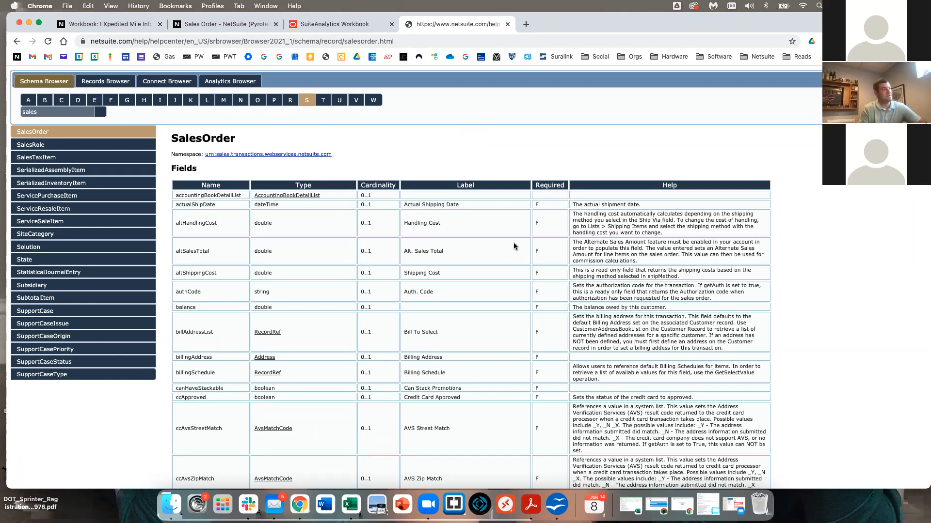
left_click_drag(244, 41, 296, 41)
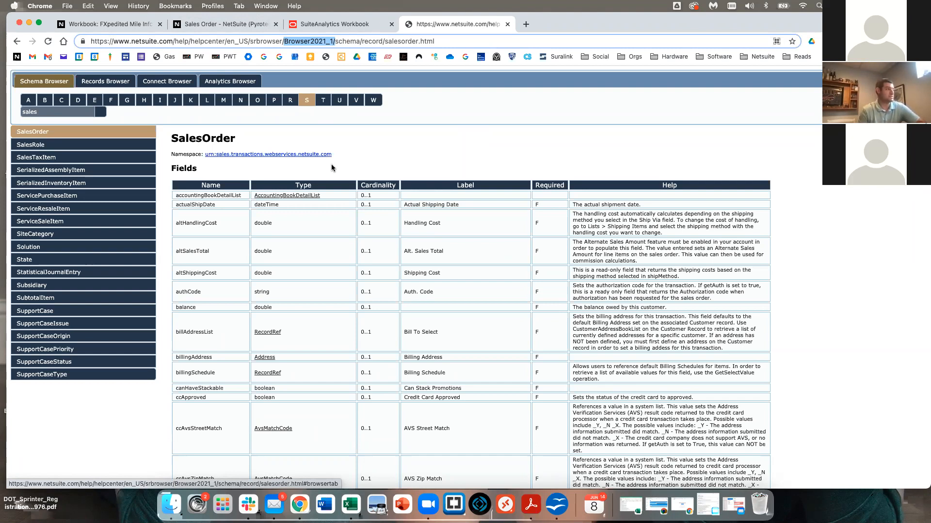
left_click(113, 82)
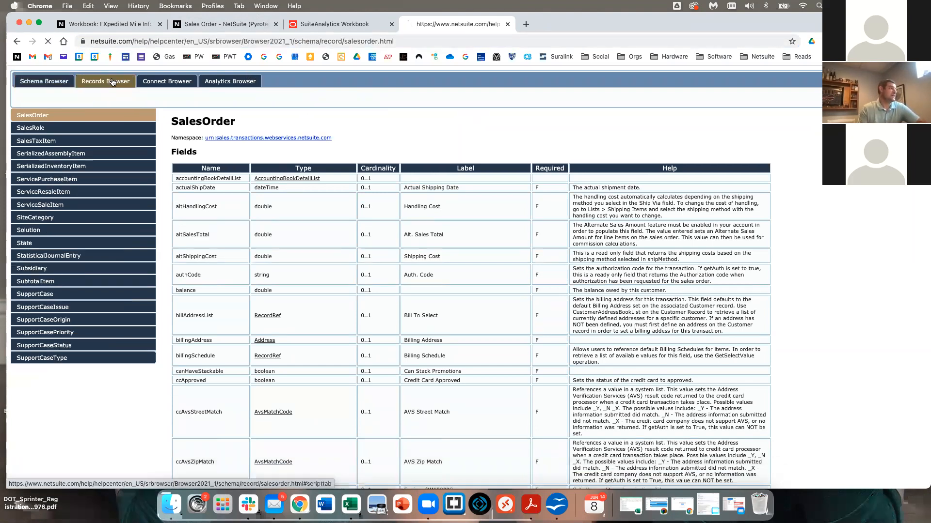
Open the Analytics Browser of the NetSuite schema reference and list the record types starting with A.
left_click(232, 80)
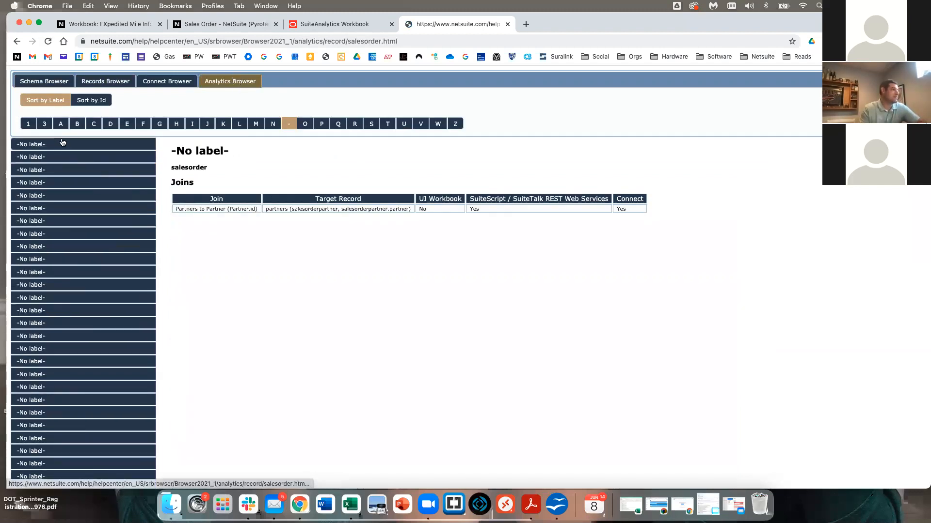
left_click(61, 125)
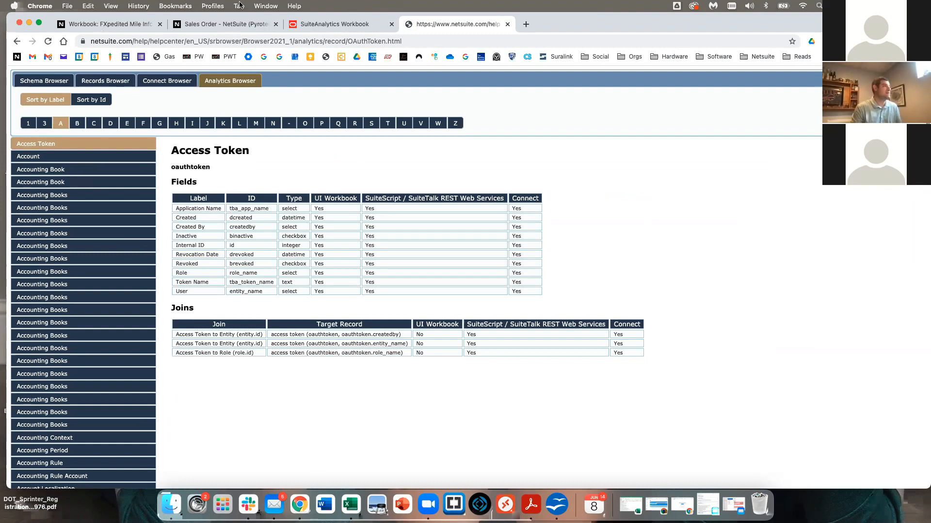
Switch back to the FXpedited Mile Information dataset, look through its Transaction fields, and return to the workbook.
left_click(223, 23)
left_click(135, 26)
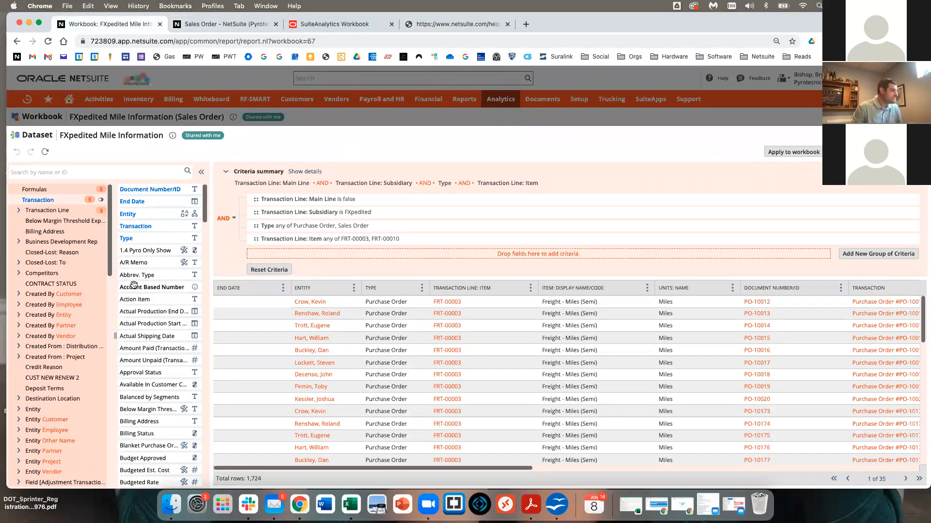
scroll(124, 252, "down", 3)
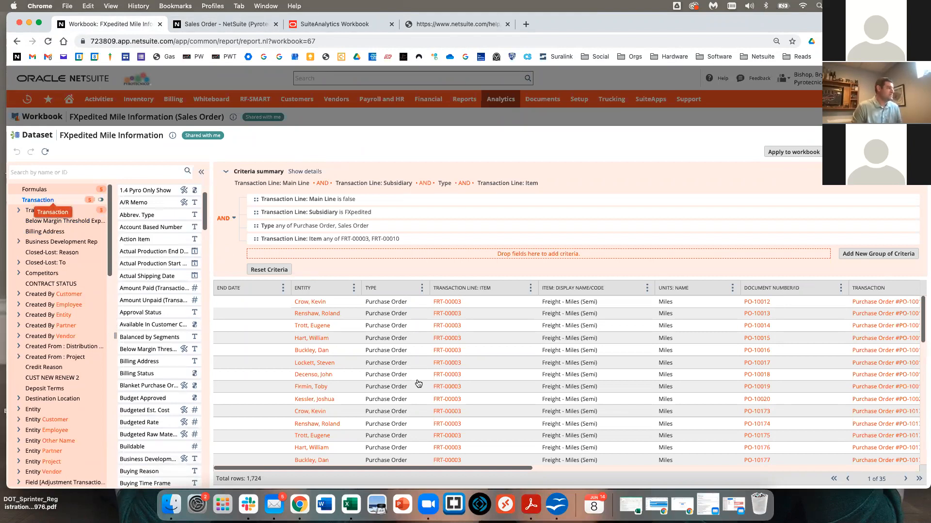
left_click(805, 151)
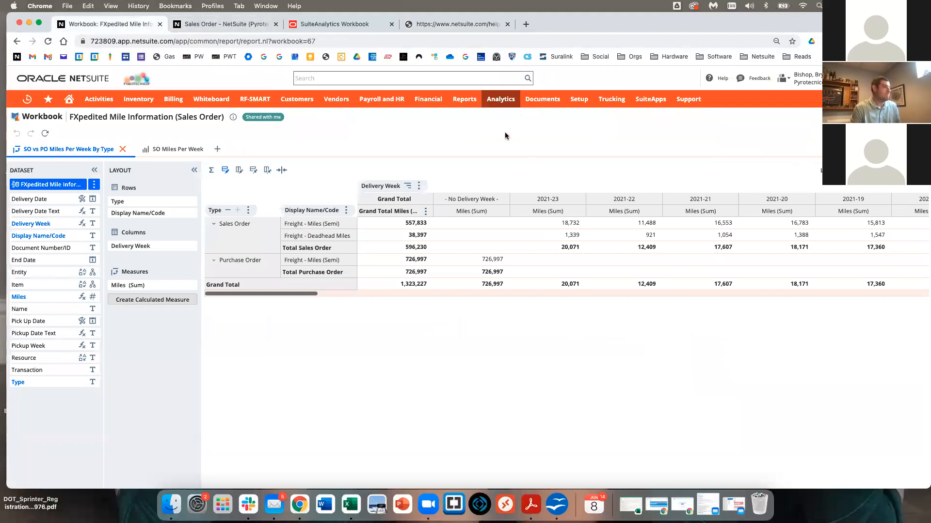
Start a new dataset from the Analytics home page and examine the available root record types through to the end of the list.
left_click(503, 100)
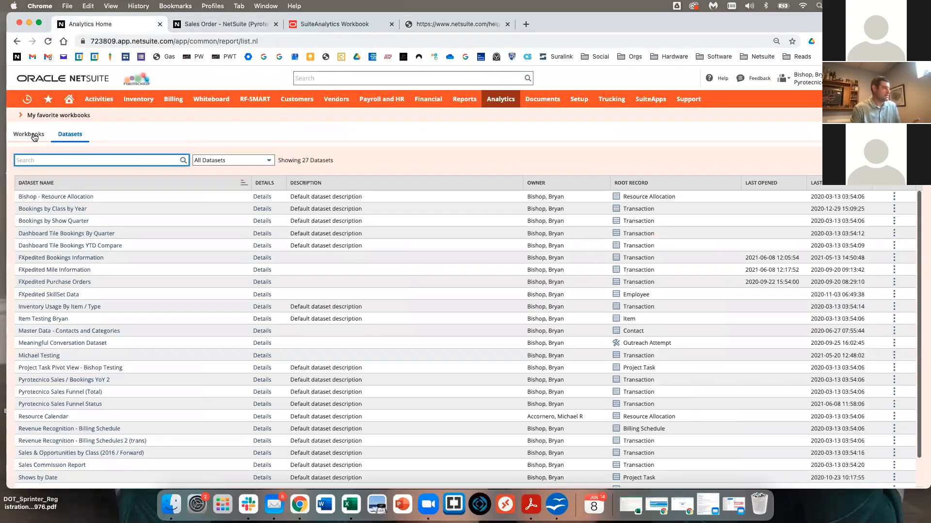
left_click(889, 160)
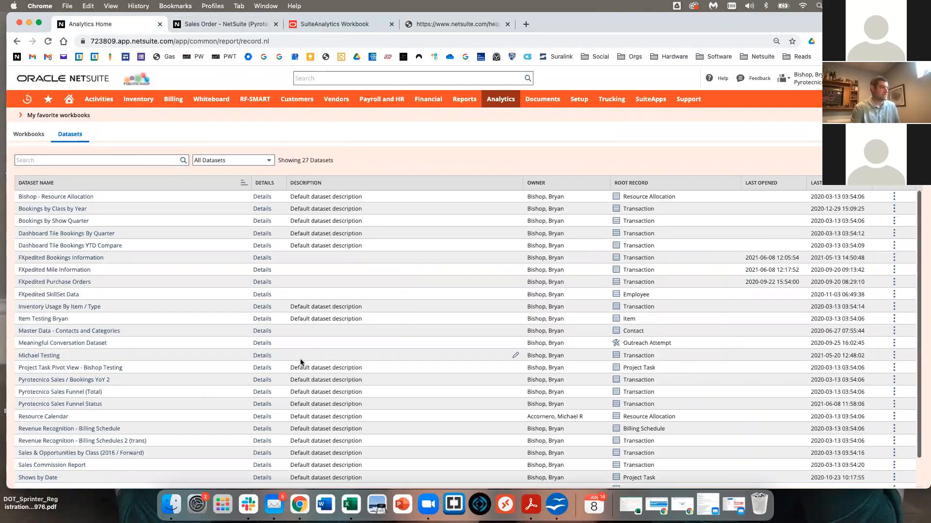
scroll(138, 252, "down", 10)
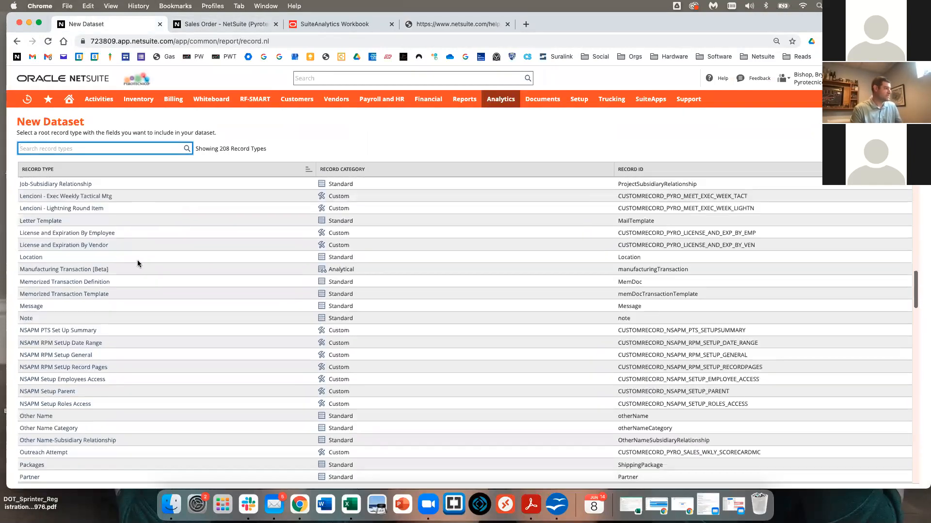
scroll(138, 260, "up", 3)
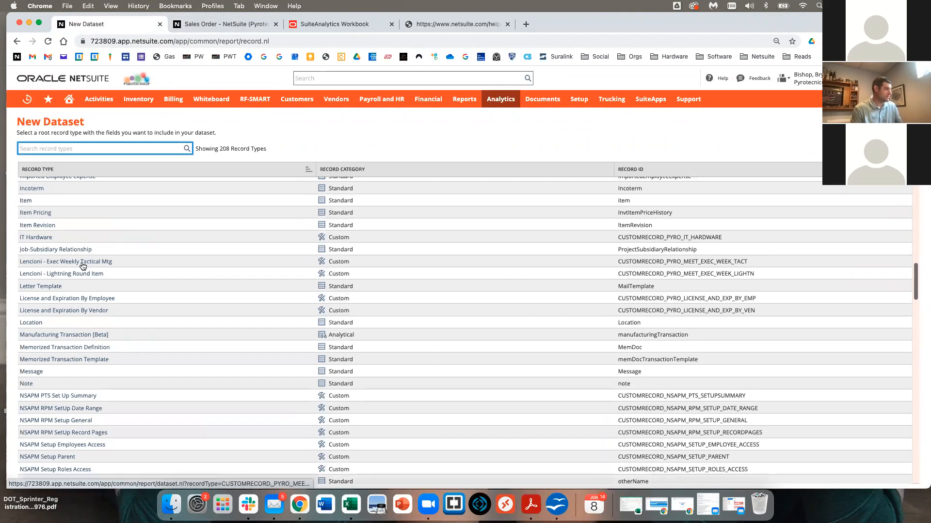
scroll(80, 328, "down", 5)
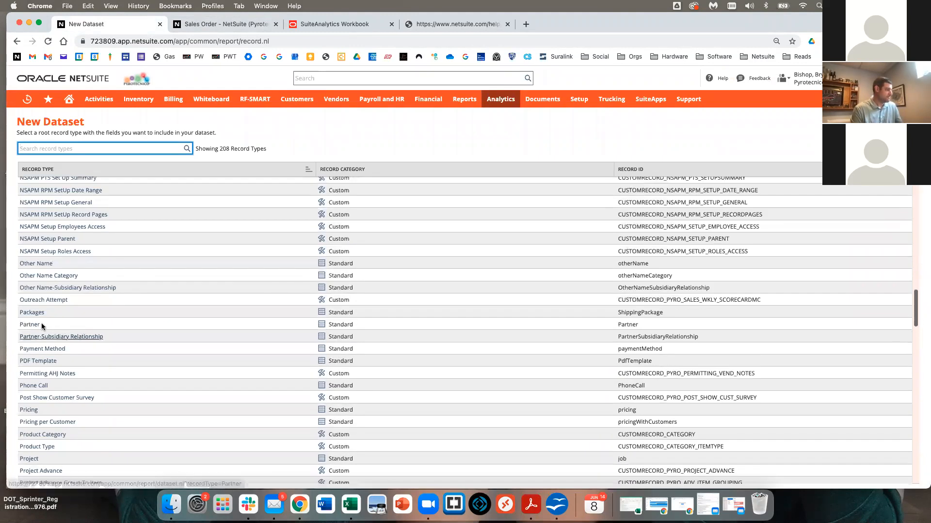
scroll(42, 323, "down", 5)
scroll(141, 364, "down", 5)
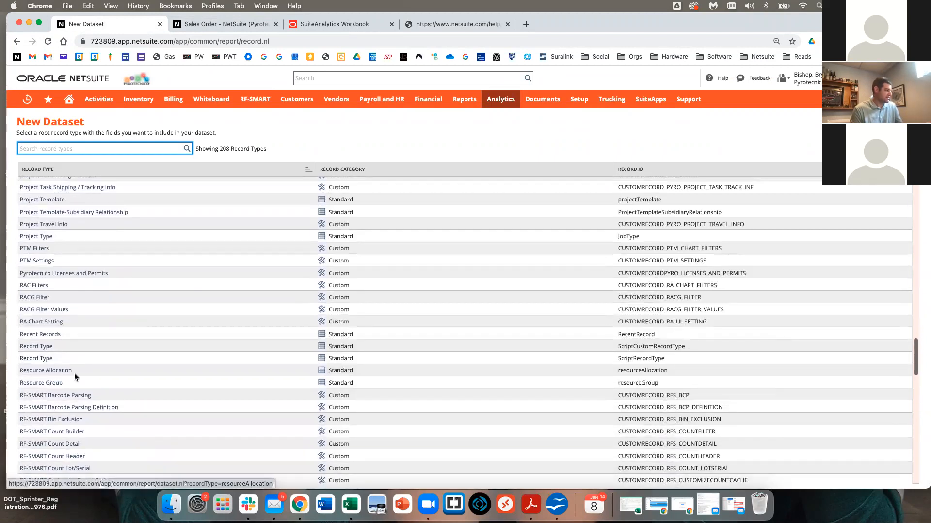
scroll(82, 383, "down", 12)
scroll(91, 391, "down", 5)
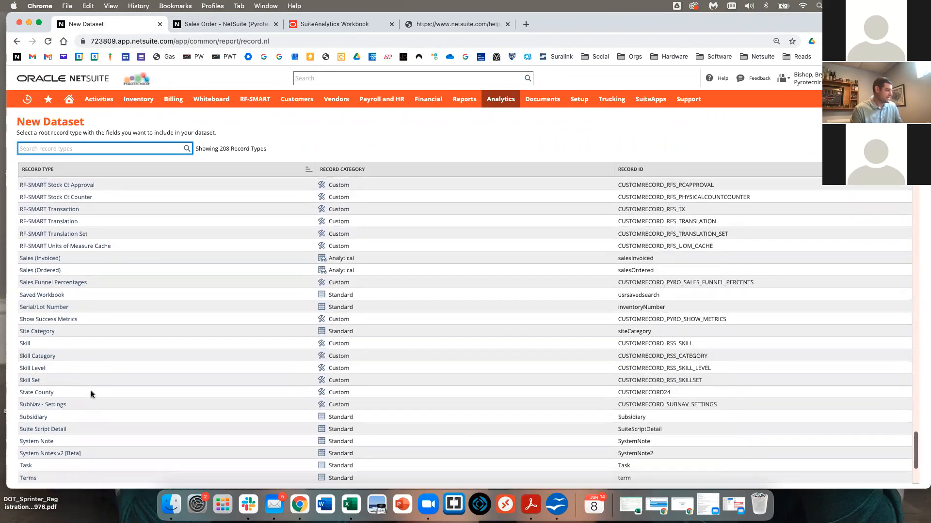
scroll(118, 320, "down", 3)
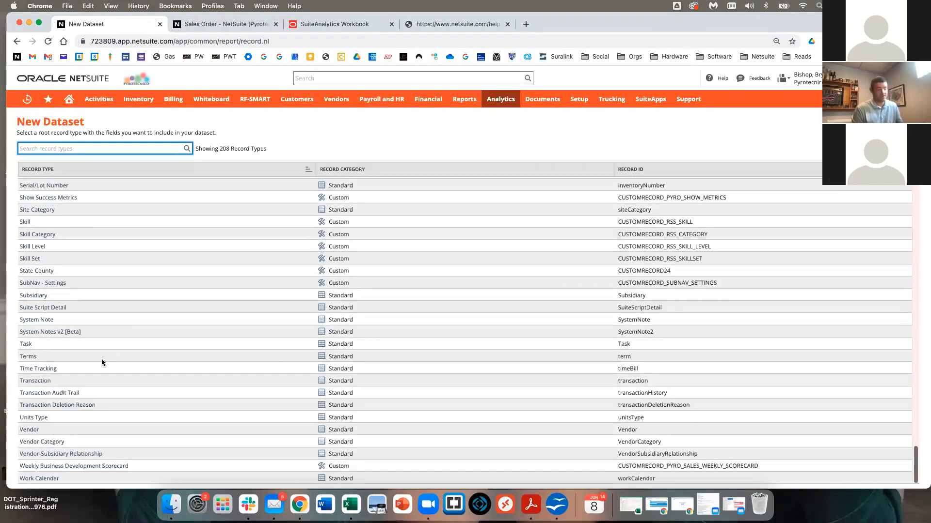
Return to the start of the record type list, highlight the custom 5 Why Root Cause record, and review the list again.
scroll(104, 353, "up", 15)
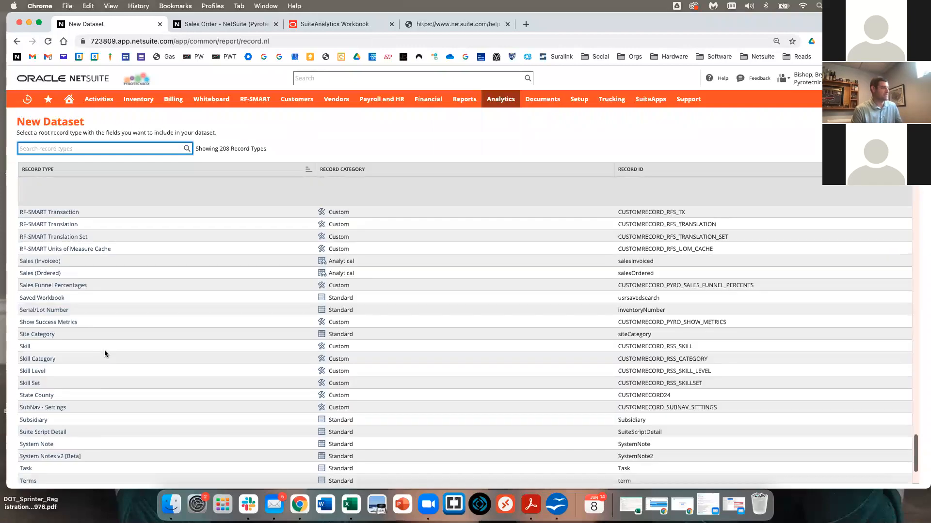
scroll(106, 349, "up", 20)
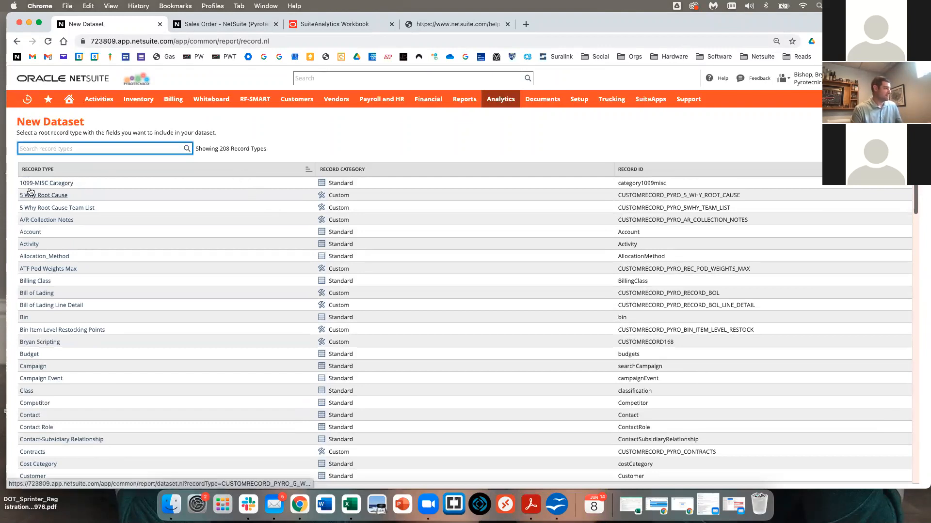
left_click_drag(78, 197, 20, 194)
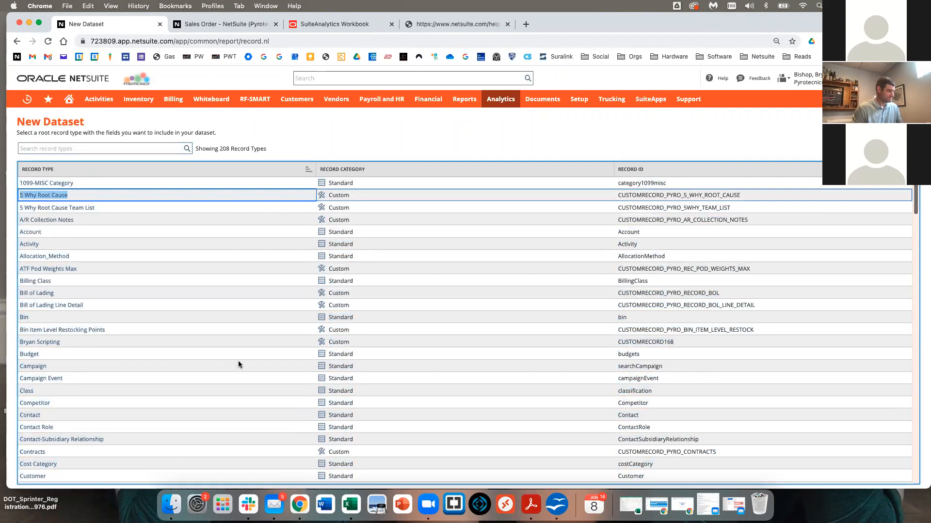
scroll(238, 364, "down", 2)
scroll(237, 360, "down", 20)
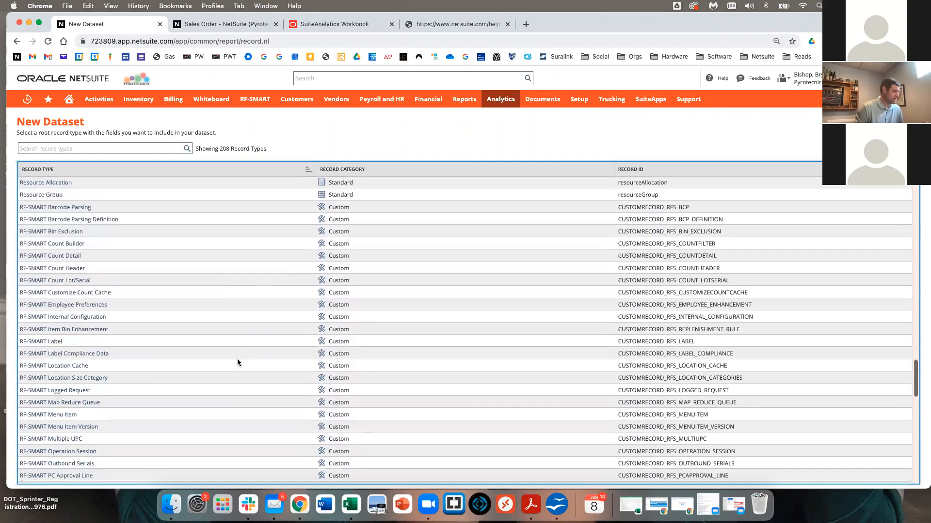
scroll(238, 361, "down", 20)
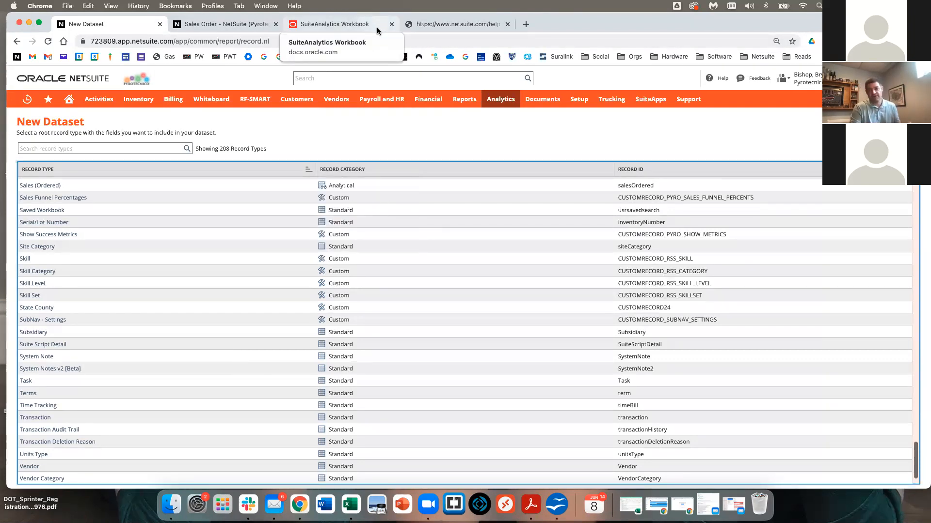
Switch to the sales order, read the field help for Last Delivery Date and Booking Date, and highlight the Booking Date label.
left_click(223, 23)
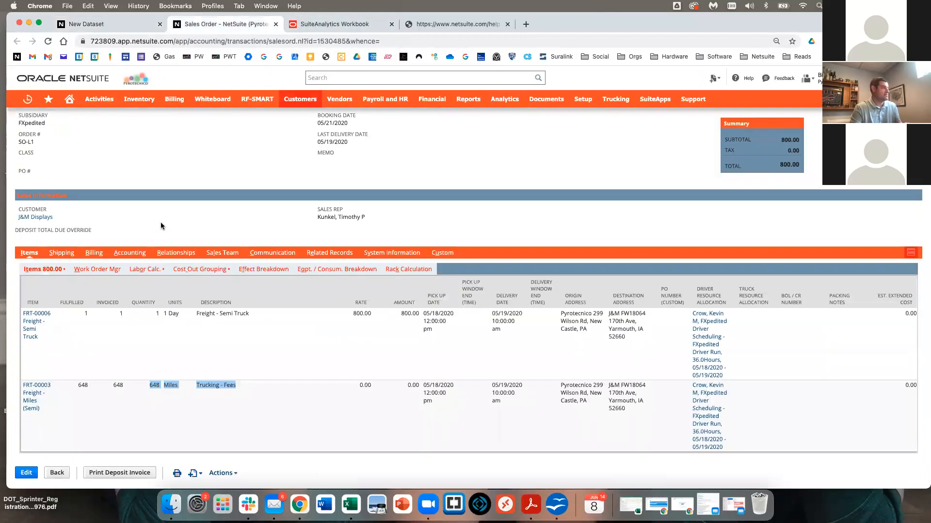
scroll(221, 240, "up", 2)
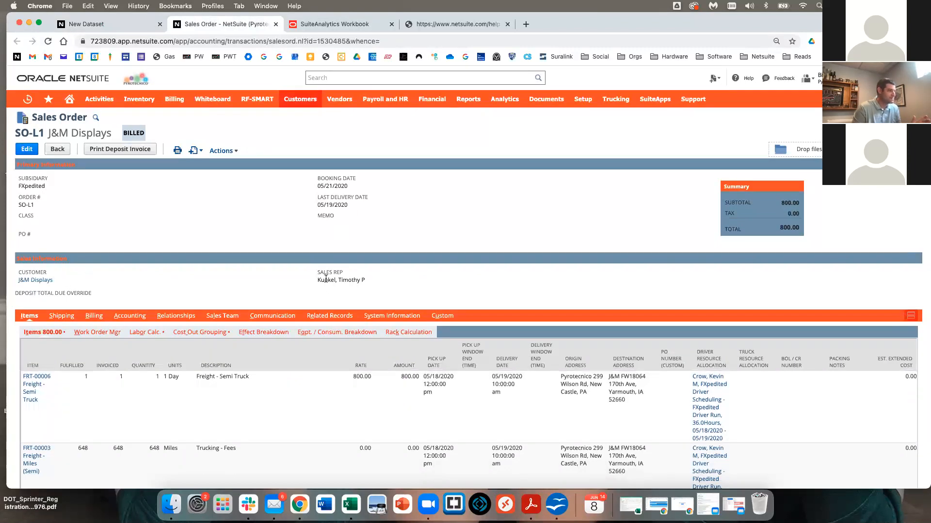
left_click(338, 198)
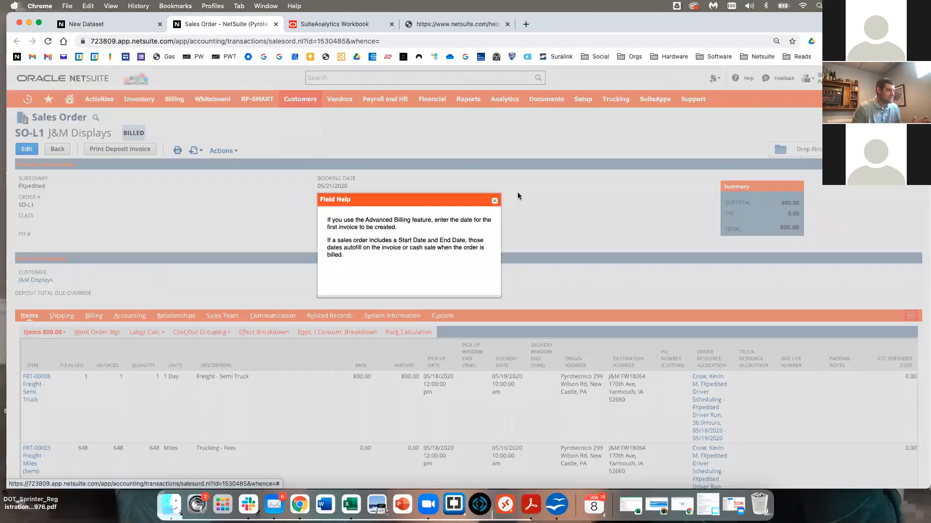
left_click(495, 199)
left_click(337, 178)
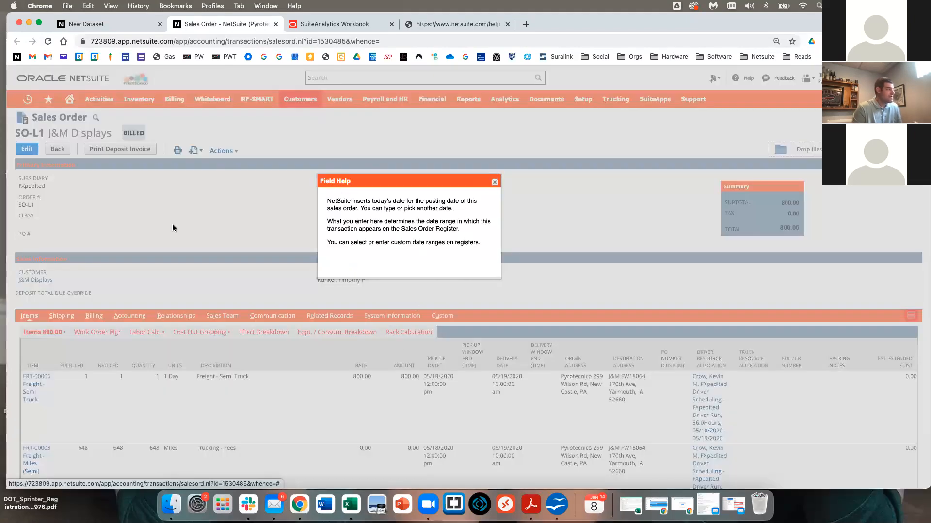
left_click(494, 181)
left_click(342, 198)
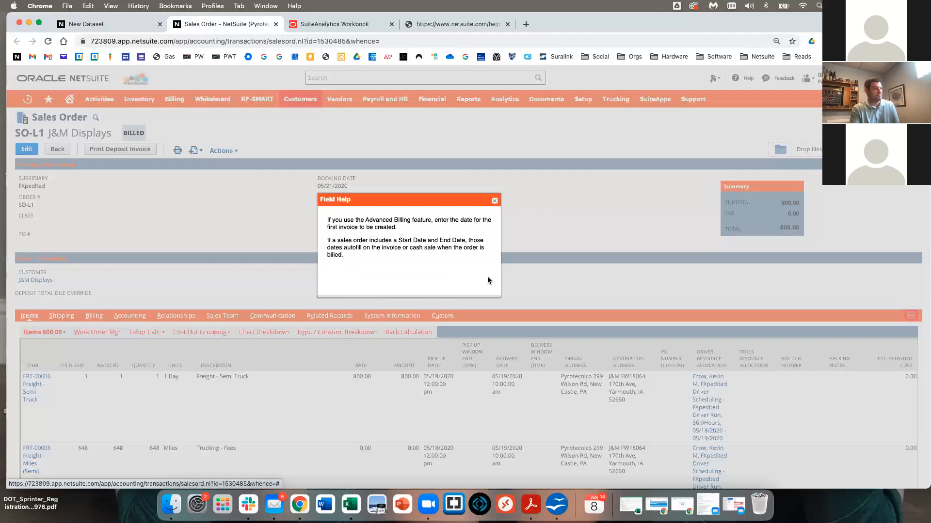
left_click_drag(497, 274, 446, 277)
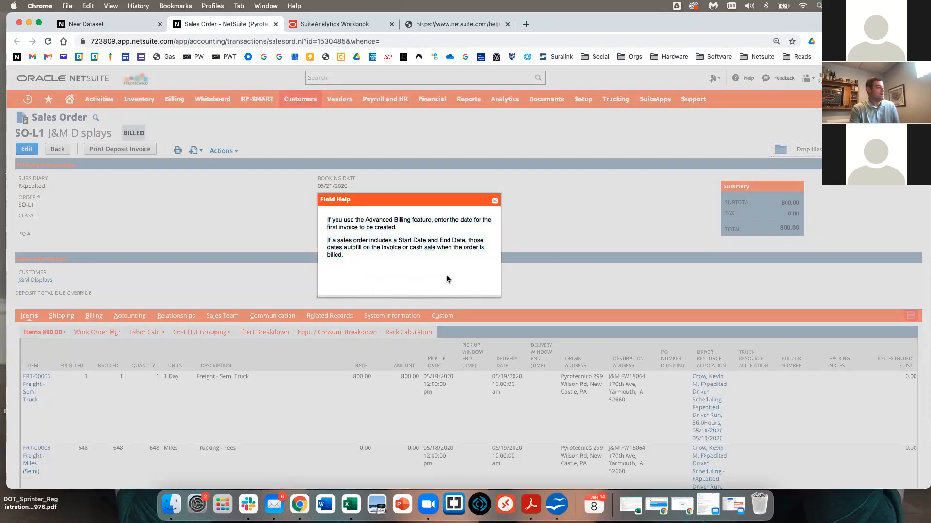
left_click(495, 200)
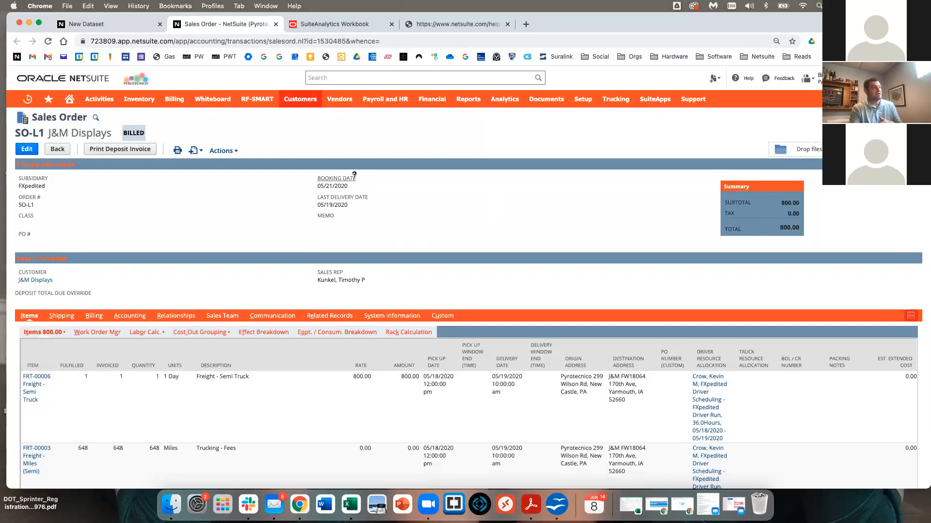
left_click_drag(356, 178, 319, 175)
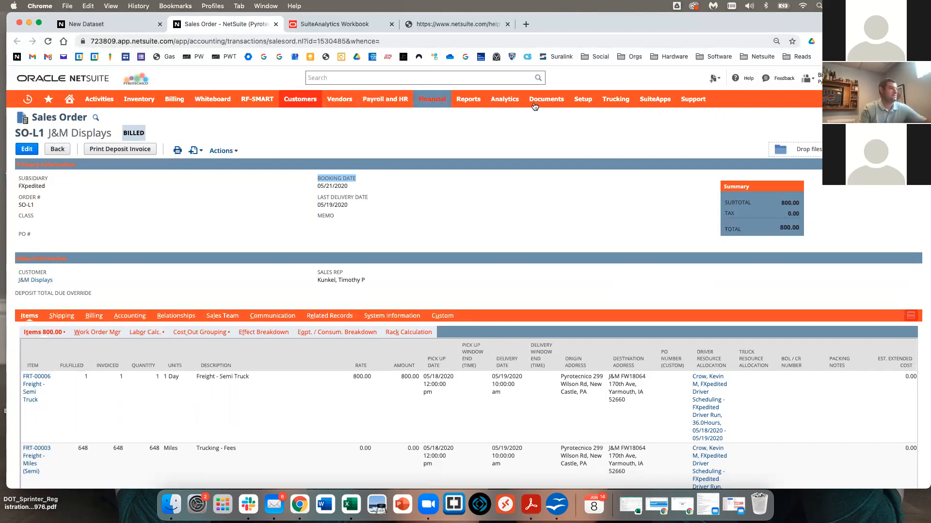
Search the Analytics datasets for PNUG and open the Test PNUG Data Set.
left_click(495, 101)
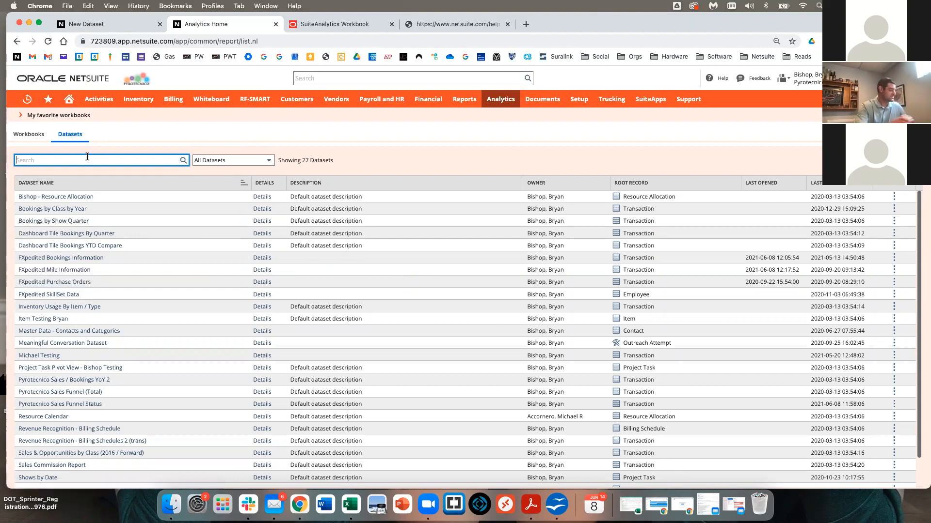
type("PNUG")
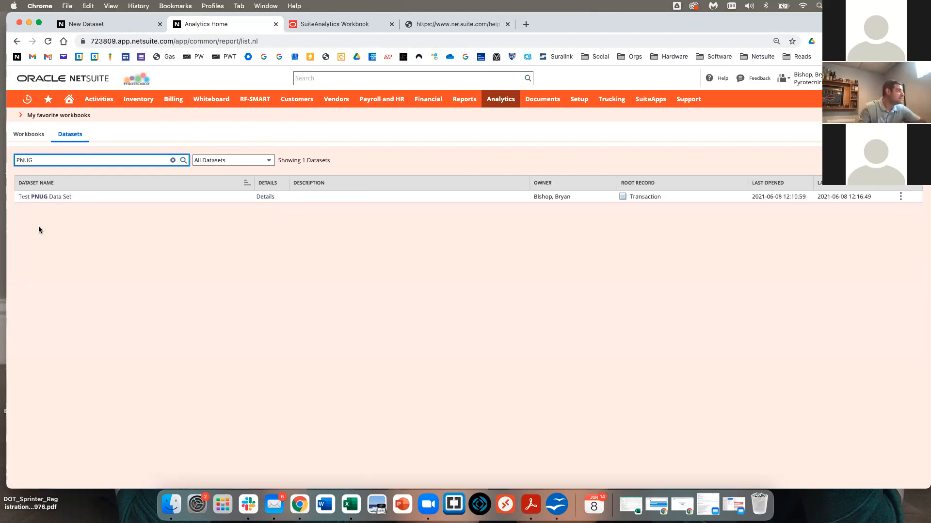
left_click(40, 196)
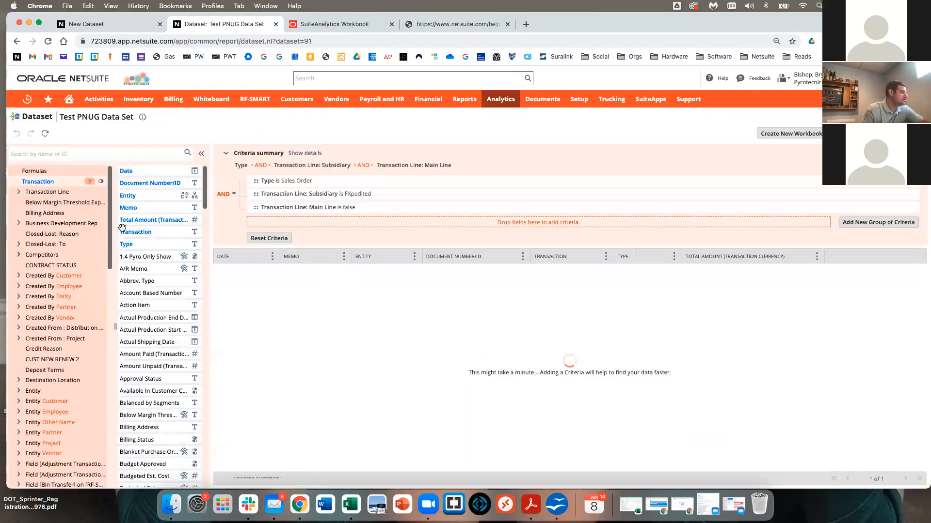
Search the dataset fields for "item" and add the Transaction Line Item field as a criterion.
left_click(99, 154)
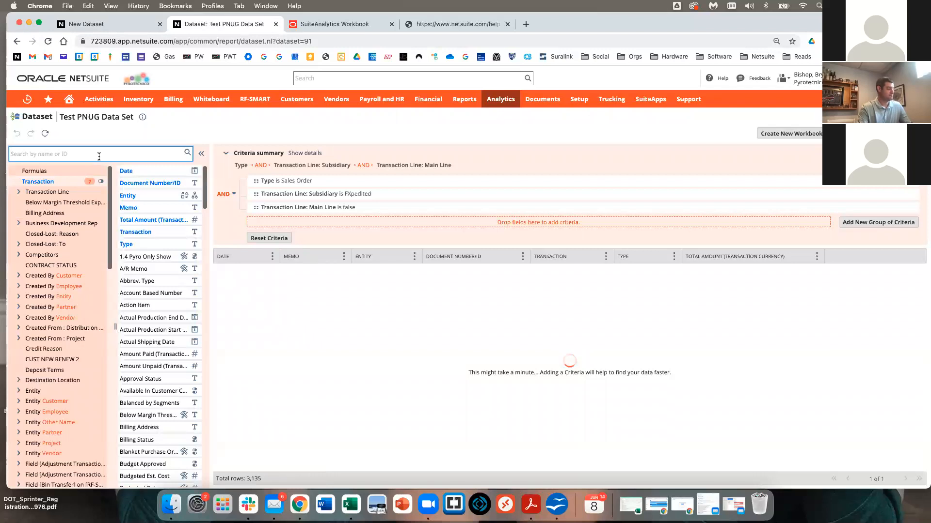
type("item")
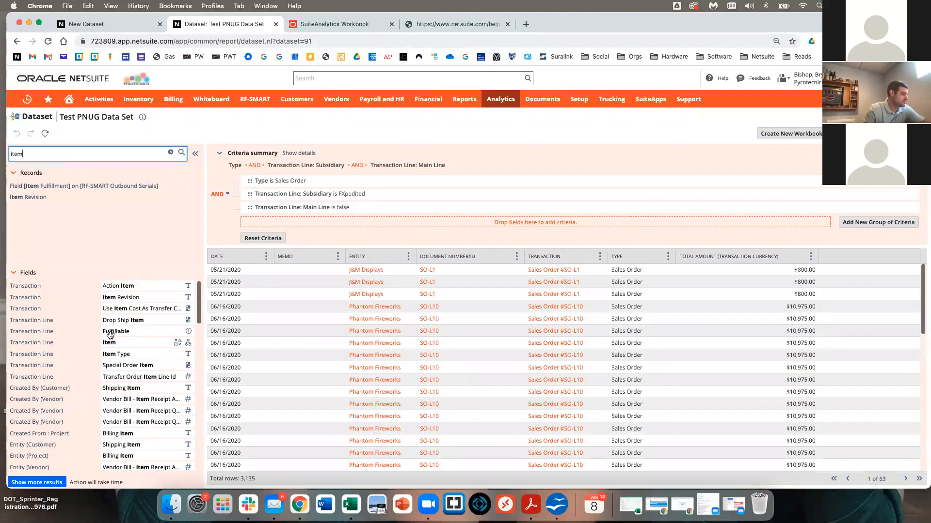
left_click_drag(119, 343, 289, 227)
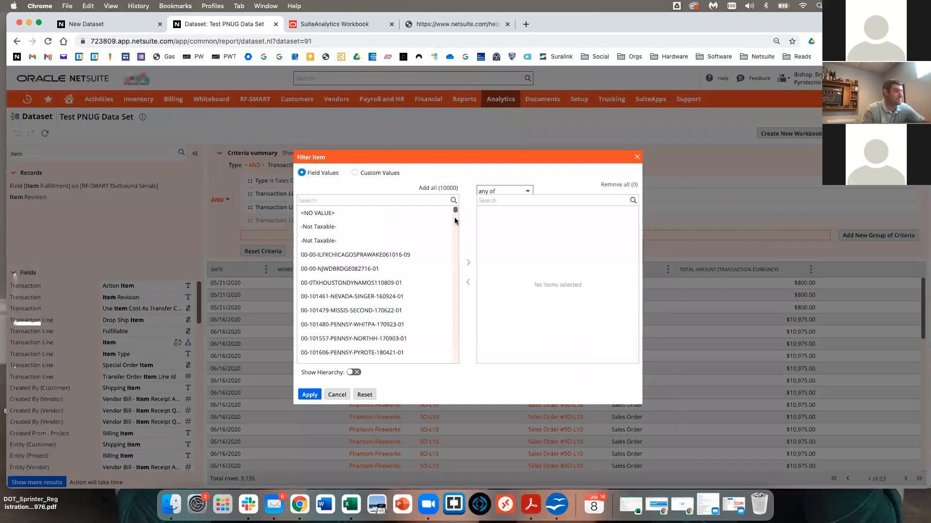
left_click(339, 200)
type("FRT-00003")
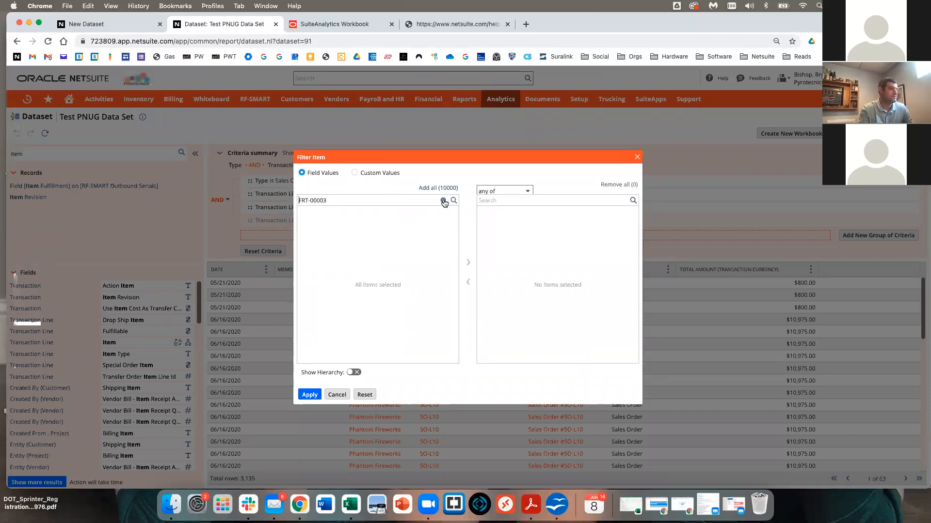
left_click(443, 200)
left_click(552, 199)
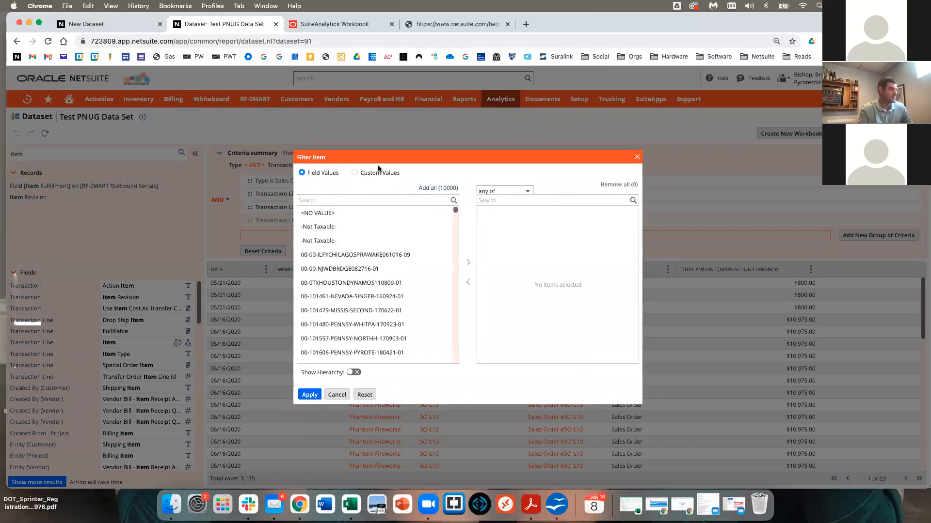
Filter the Transaction Line Item criterion with the custom value FRT-00003, using "any of".
left_click(364, 178)
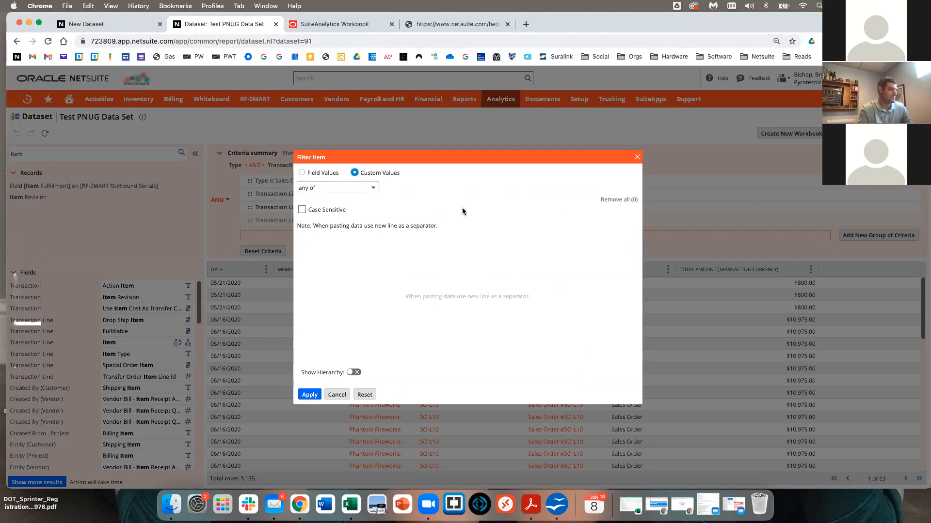
left_click(314, 238)
type("FRT-00003")
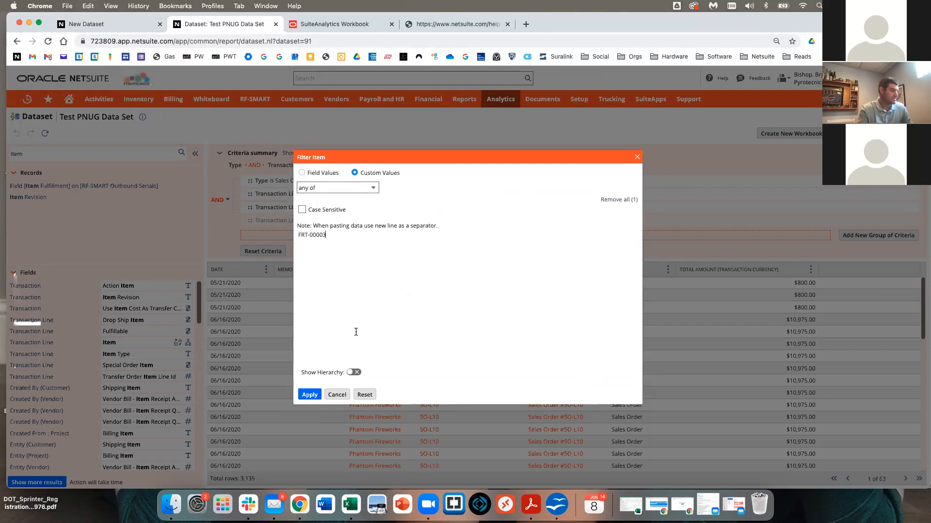
left_click(308, 395)
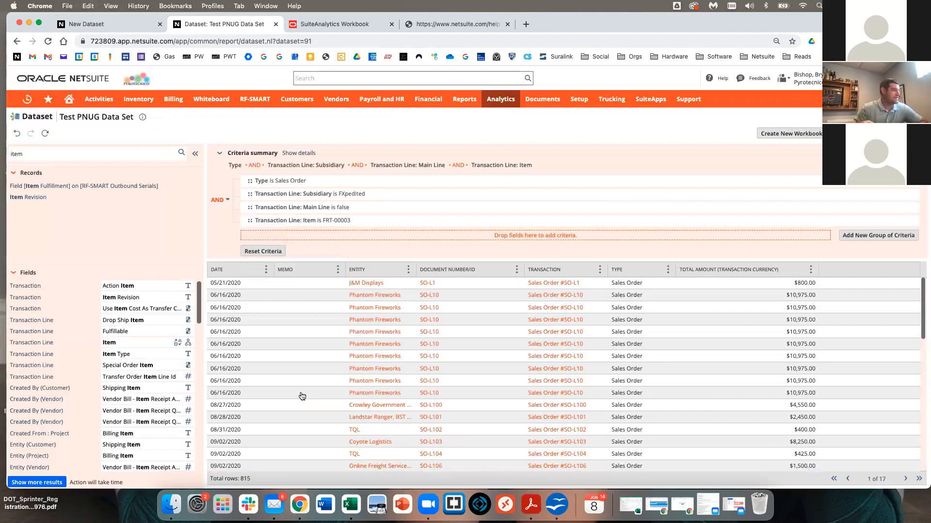
Reopen the Item criterion, compare its Field Values and Custom Values options, and reapply the FRT-00003 filter.
left_click(282, 221)
left_click(319, 174)
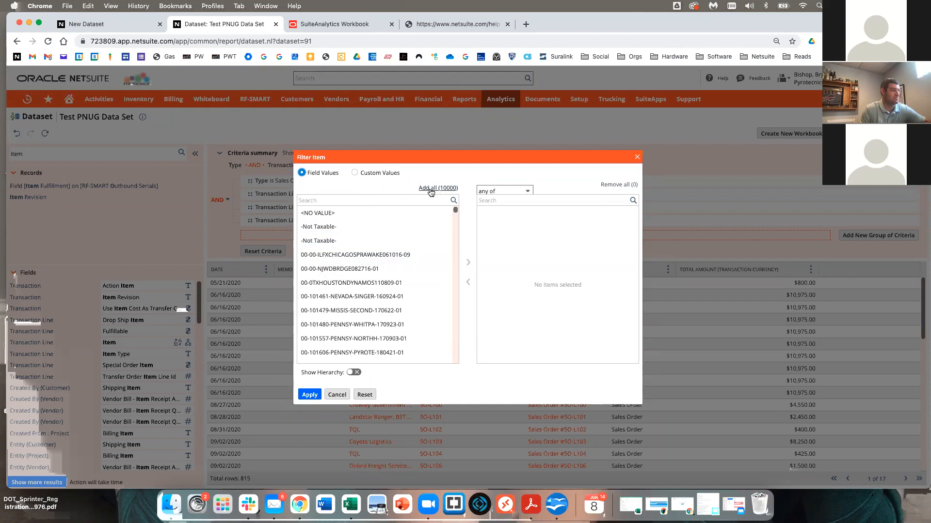
left_click(371, 173)
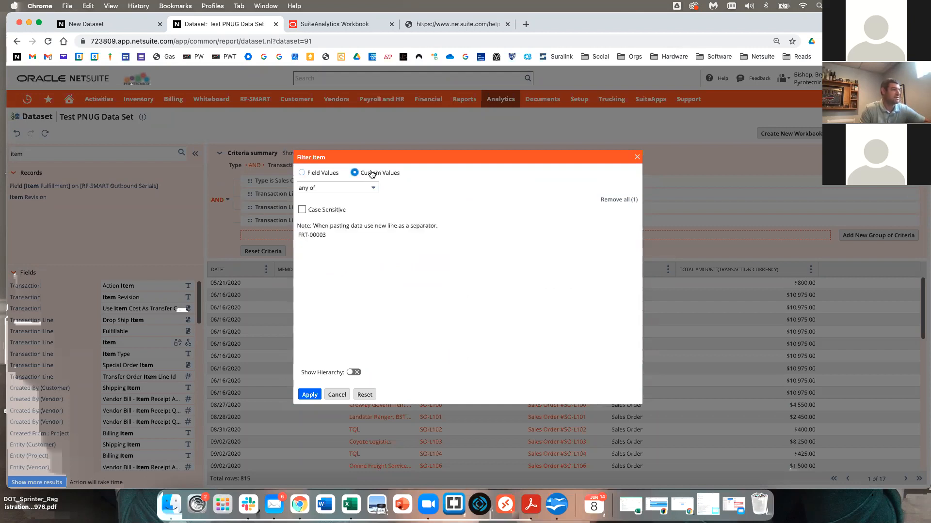
left_click(309, 395)
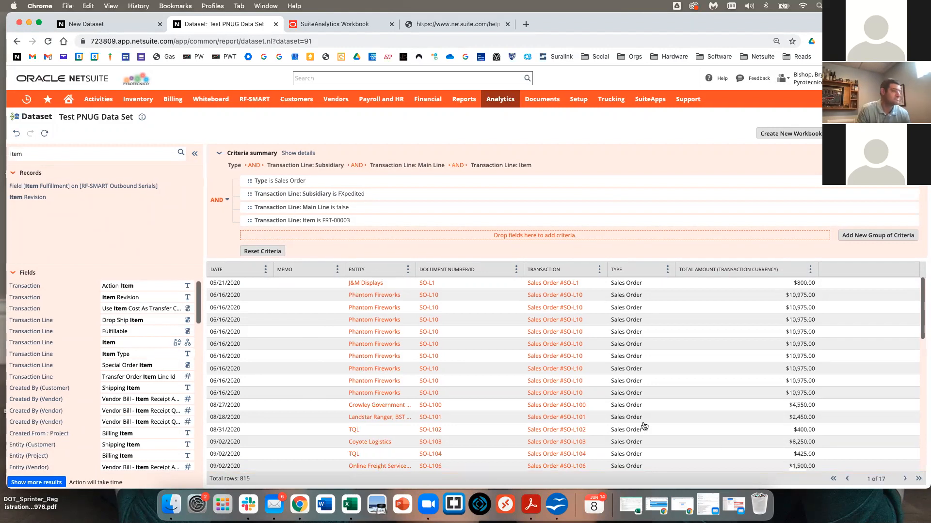
Search the dataset fields for "quant" and add the Transaction Line Quantity as a column before Total Amount.
double_click(50, 156)
type("quanity")
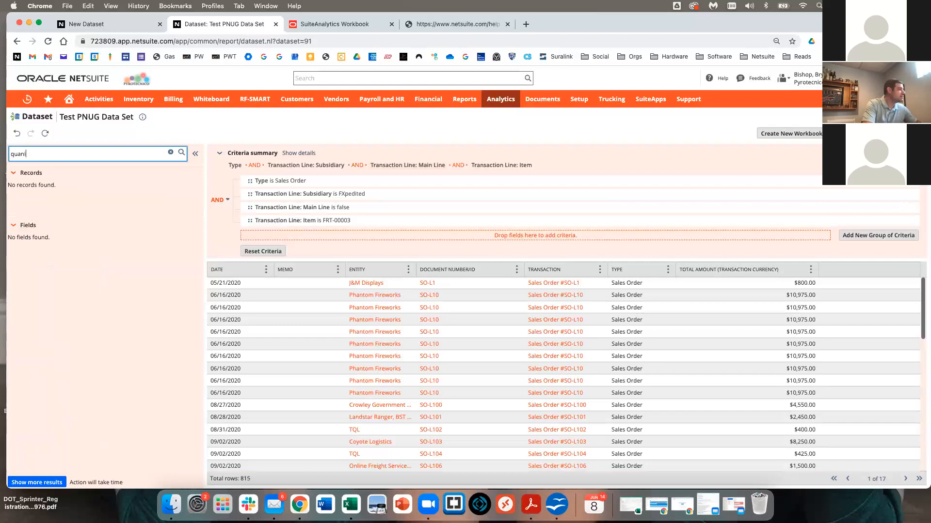
key("BackSpace")
type("t")
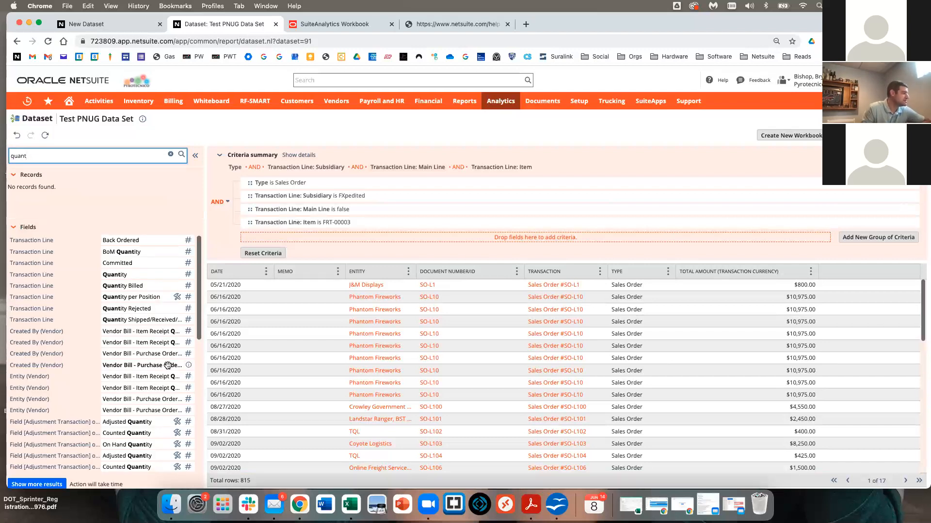
left_click_drag(114, 272, 678, 298)
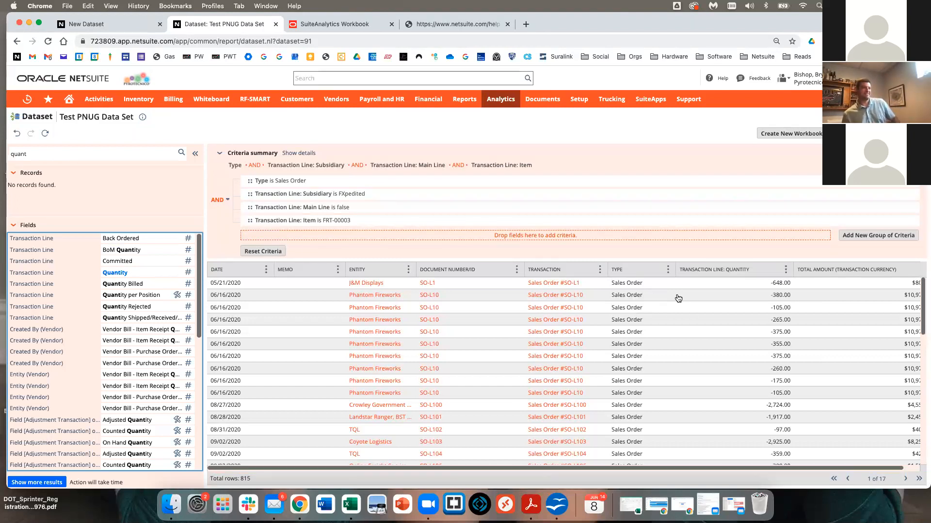
Review the dataset rows, open sales order SO-L1, and highlight the quantity on its FRT-00003 line.
scroll(824, 373, "right", 2)
left_click(800, 357)
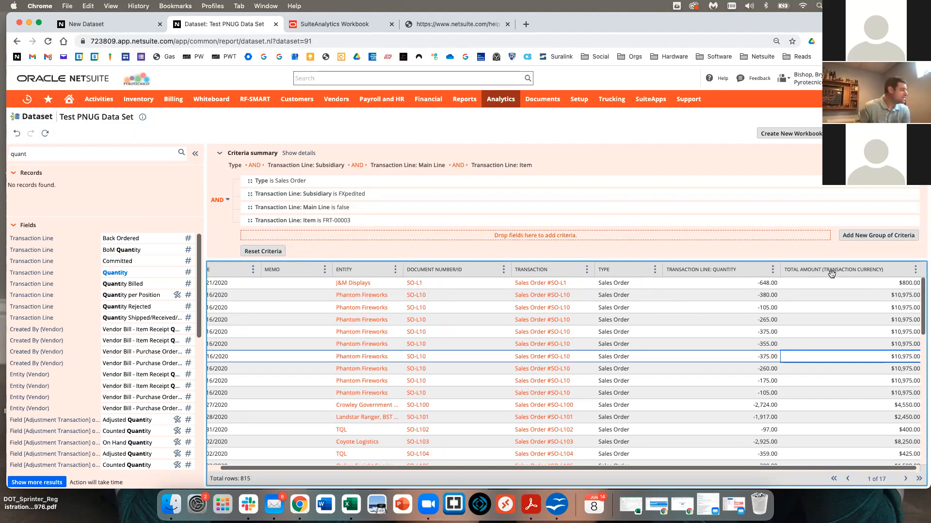
scroll(444, 316, "left", 2)
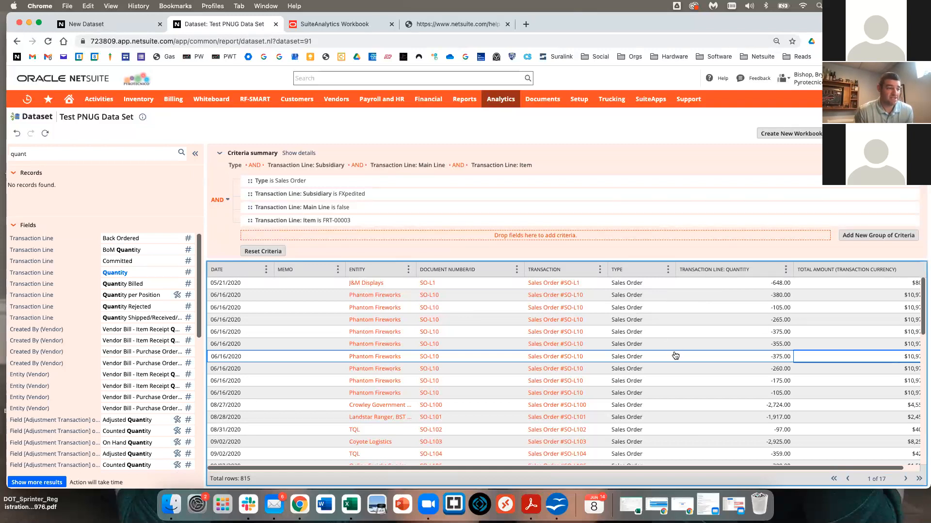
scroll(676, 355, "down", 10)
scroll(675, 356, "up", 10)
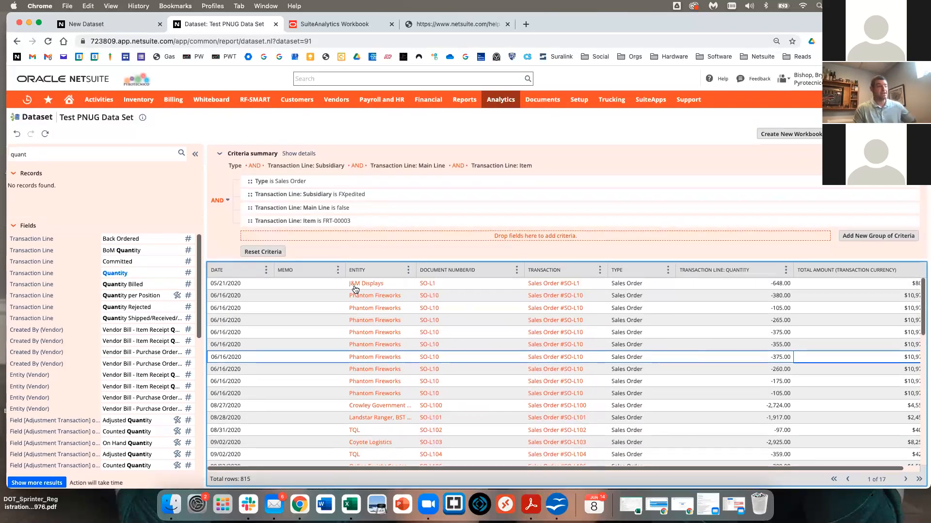
left_click(427, 283)
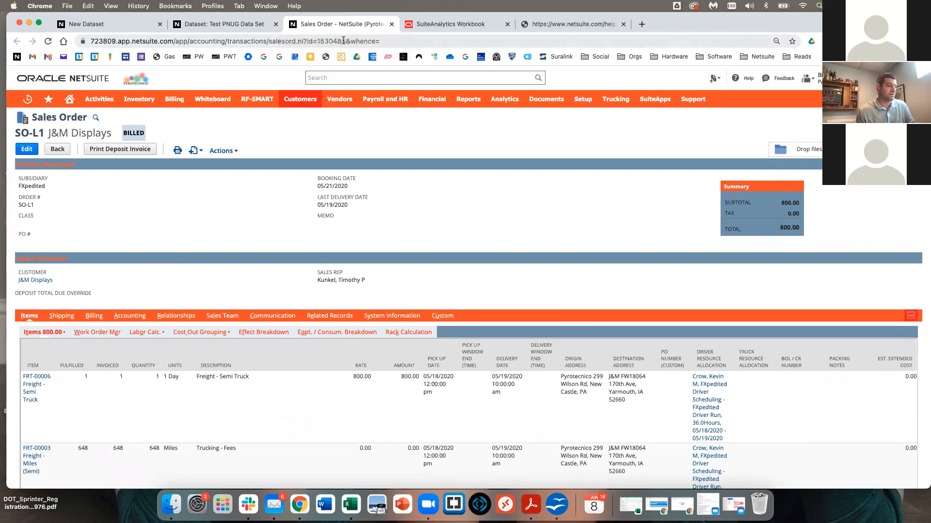
scroll(368, 314, "down", 2)
scroll(367, 314, "up", 1)
left_click_drag(161, 387, 134, 388)
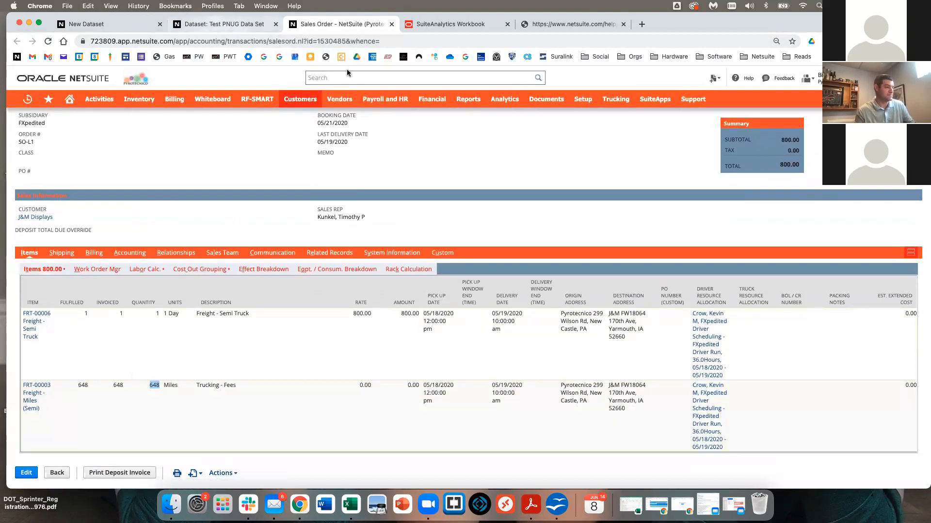
Return to the Test PNUG Data Set and highlight the Transaction Line Quantity for SO-L1.
left_click(123, 23)
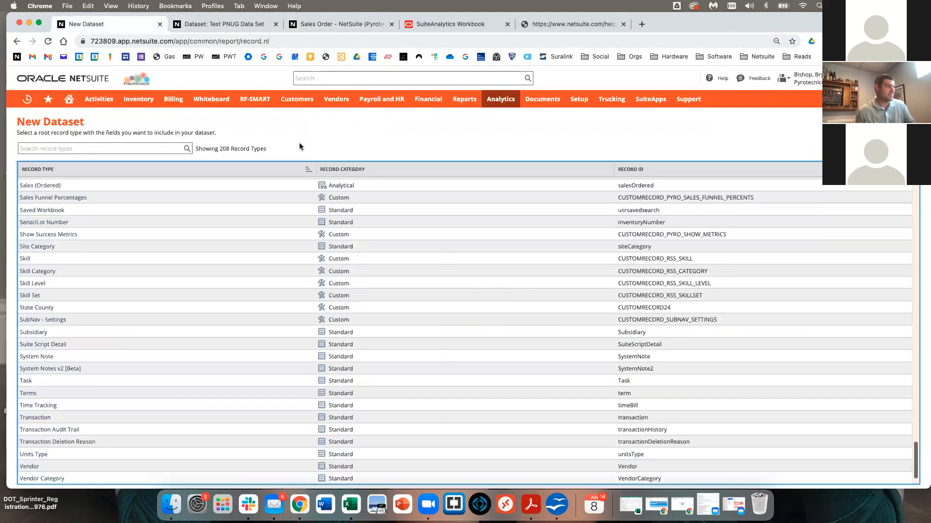
left_click(373, 24)
left_click(224, 26)
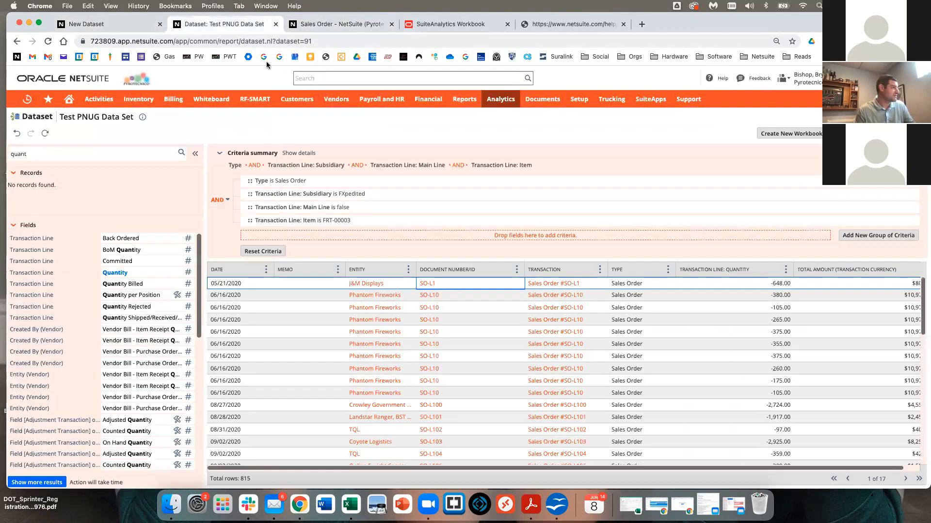
double_click(776, 284)
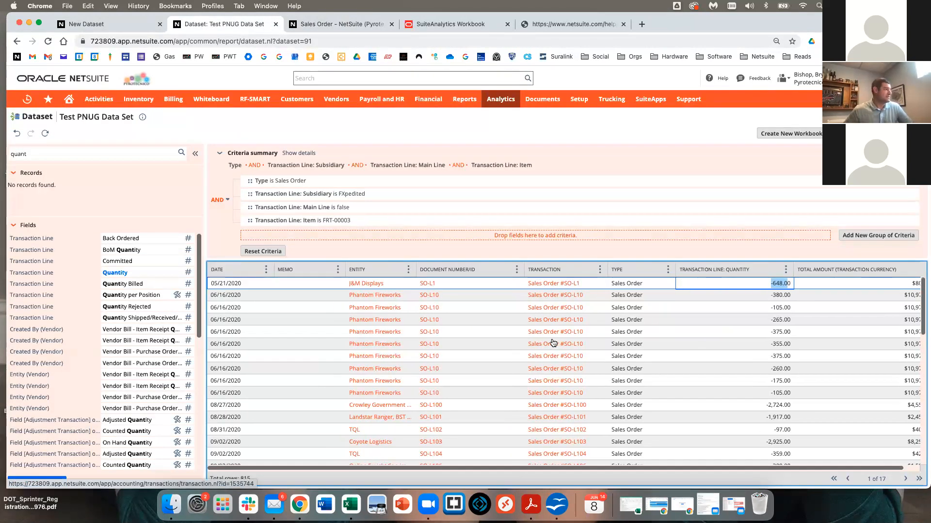
scroll(553, 344, "down", 4)
scroll(417, 349, "up", 4)
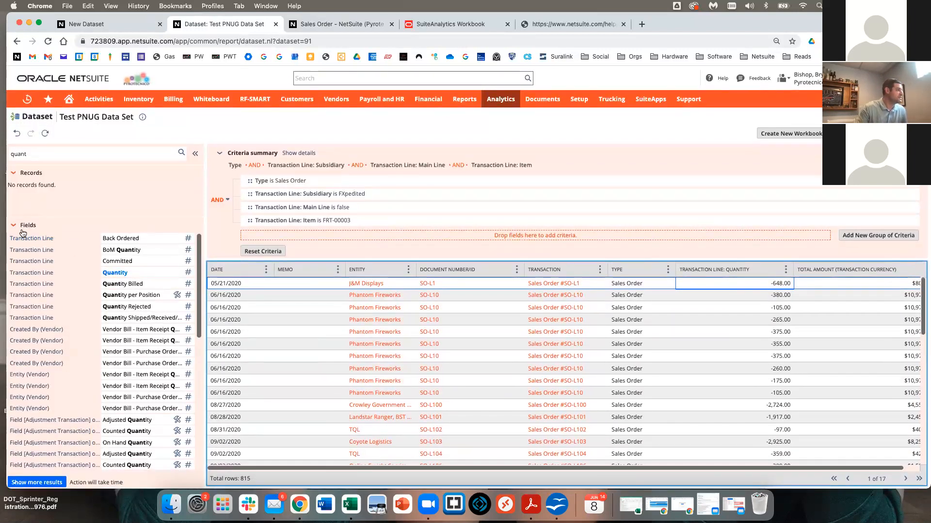
Save the dataset and clear the field search to show the full record and field lists.
left_click(27, 225)
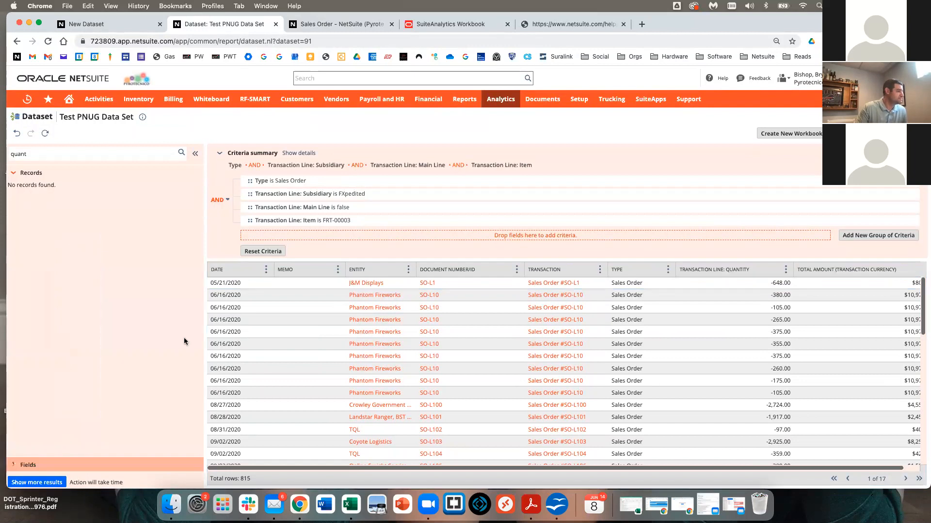
left_click(27, 464)
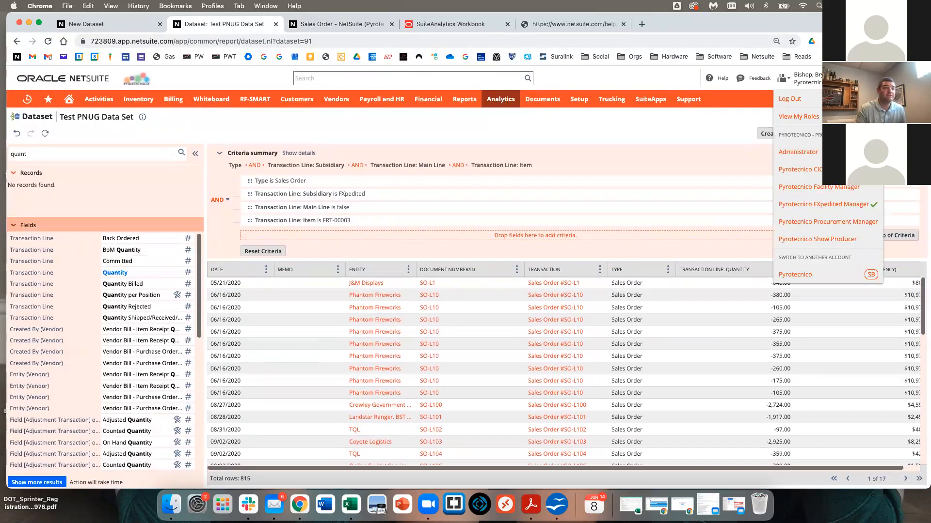
left_click(848, 133)
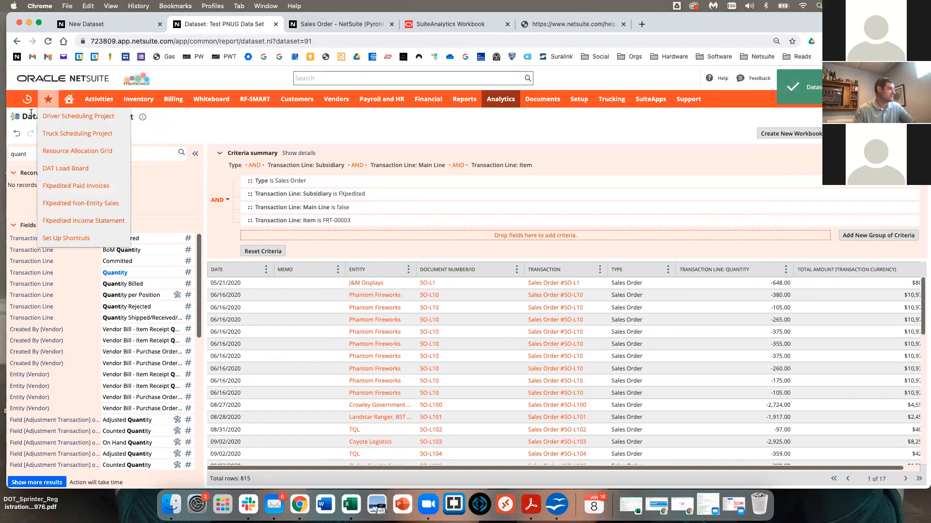
left_click(194, 153)
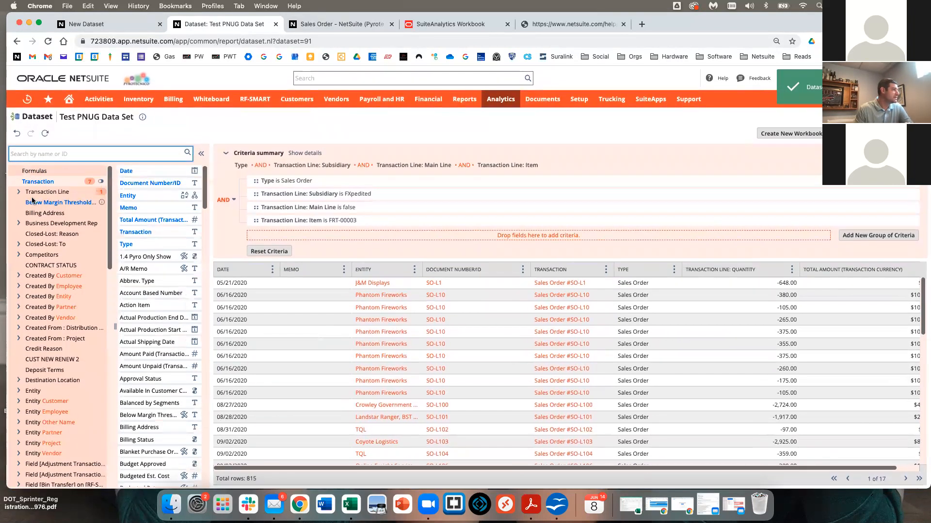
Start a new formula field, search its fields for "Quanti", and insert Transaction Line: Quantity as the formula.
left_click(34, 170)
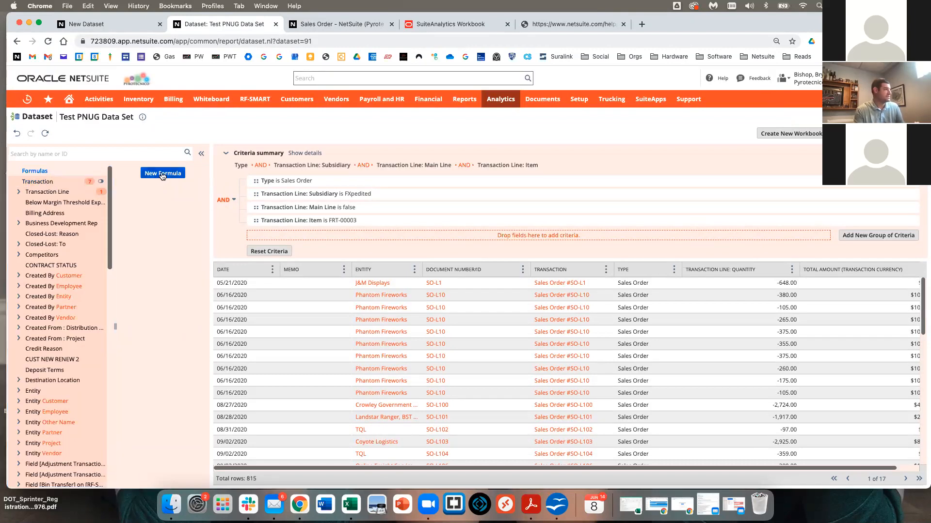
left_click(163, 174)
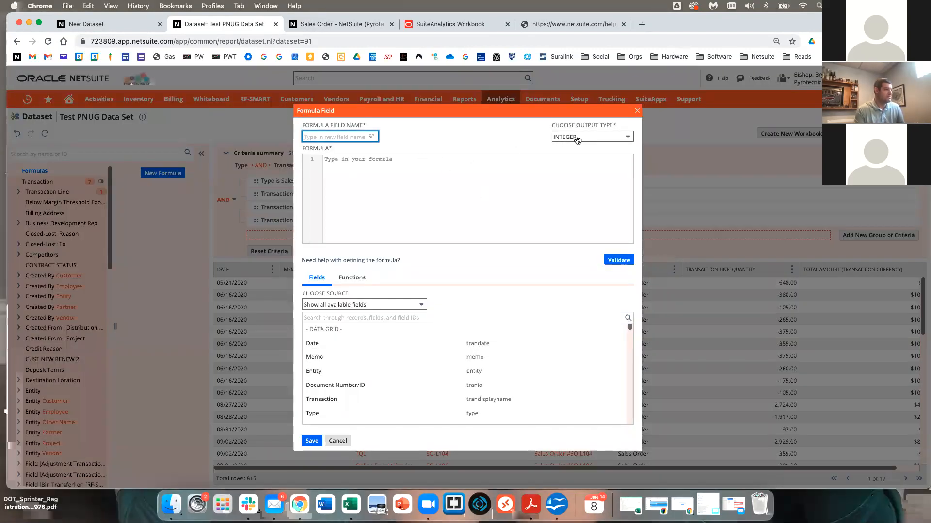
left_click(353, 168)
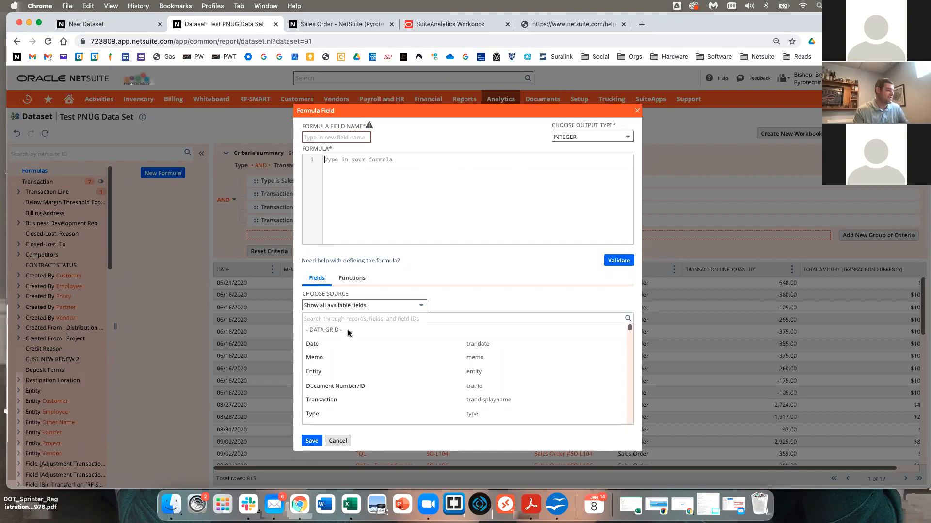
left_click(333, 319)
type("Quanity")
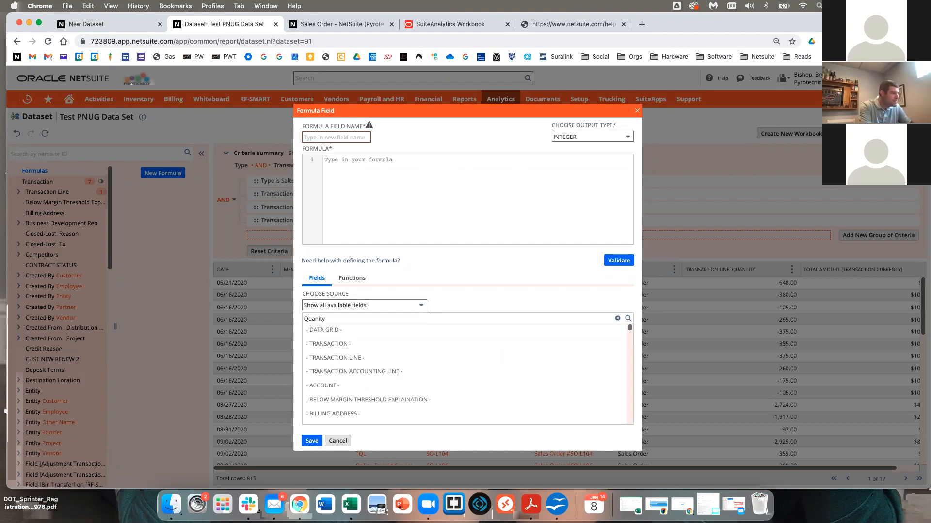
key("BackSpace")
key("BackSpace")
key("BackSpace")
key("BackSpace")
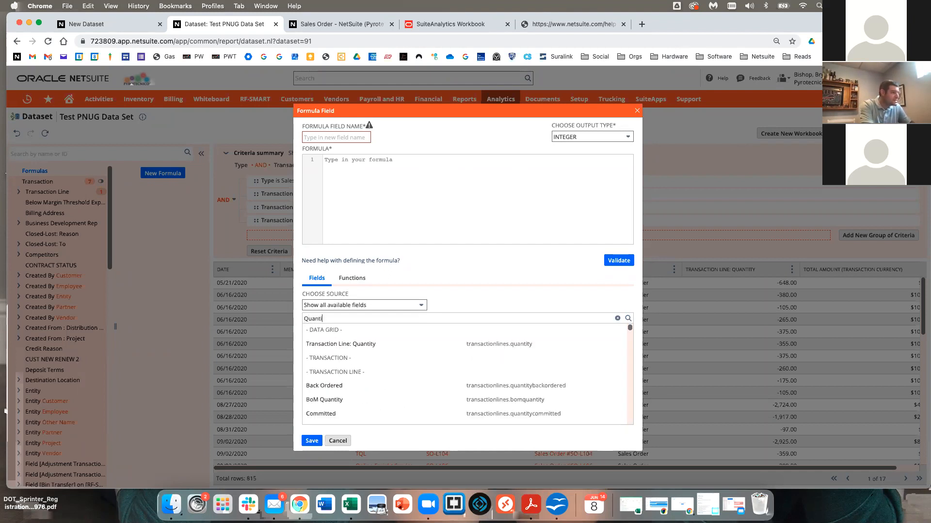
left_click(364, 344)
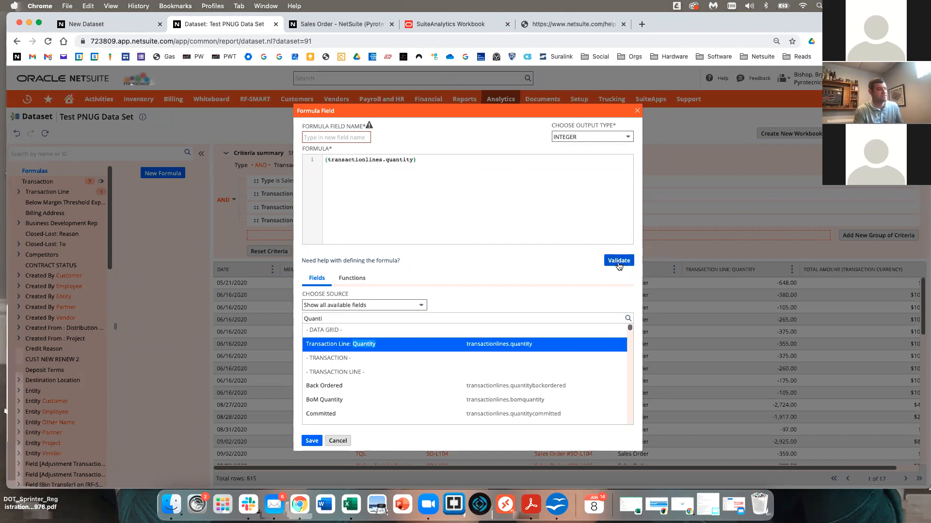
Validate the quantity formula with INTEGER output, and again with the output type set to FLOAT.
left_click(618, 260)
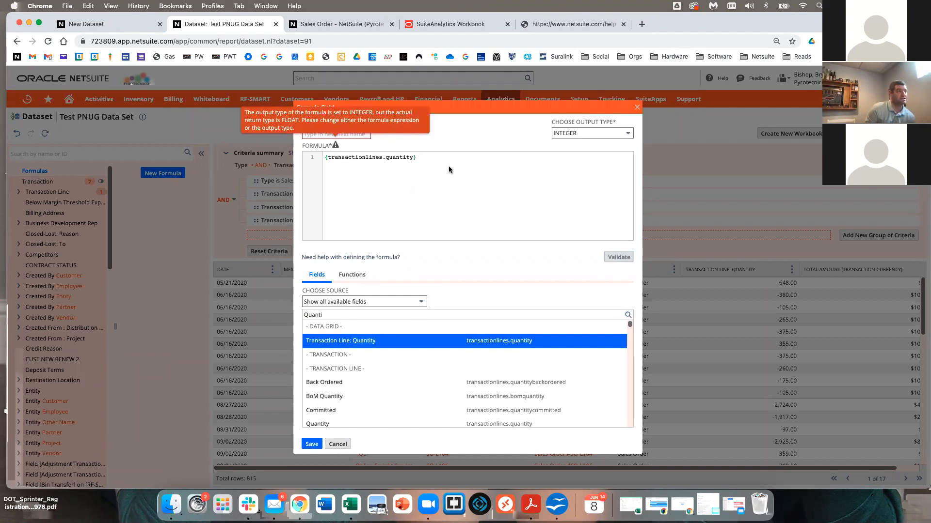
left_click(596, 134)
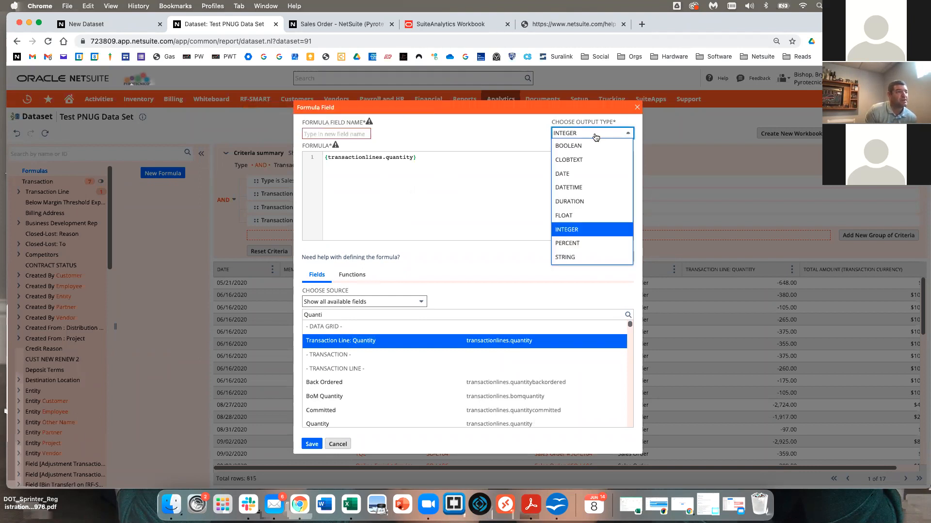
left_click(577, 215)
left_click(619, 259)
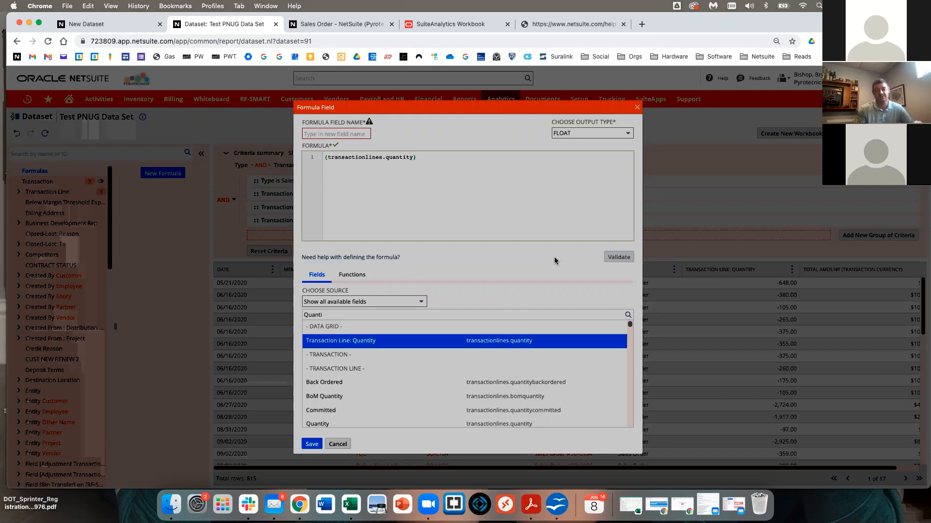
Set the formula's output type back to INTEGER and validate it.
left_click(577, 135)
left_click(584, 229)
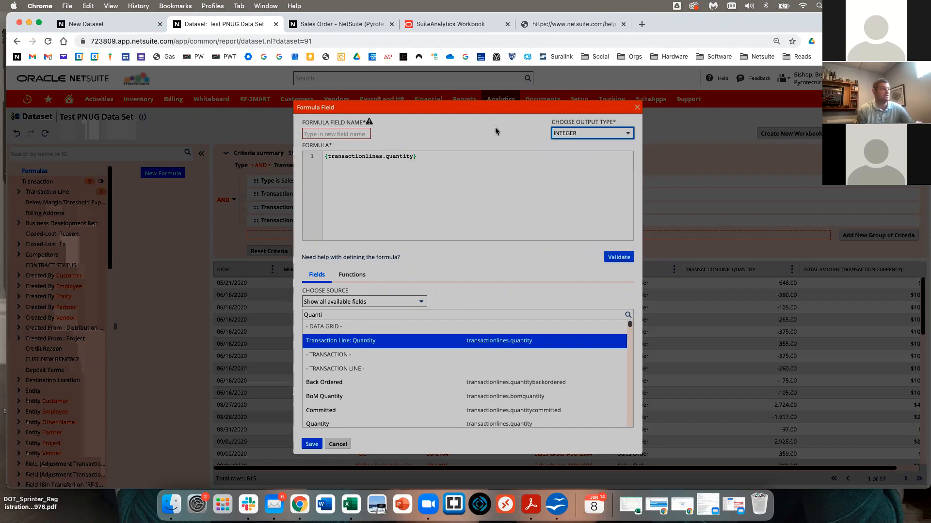
left_click(620, 258)
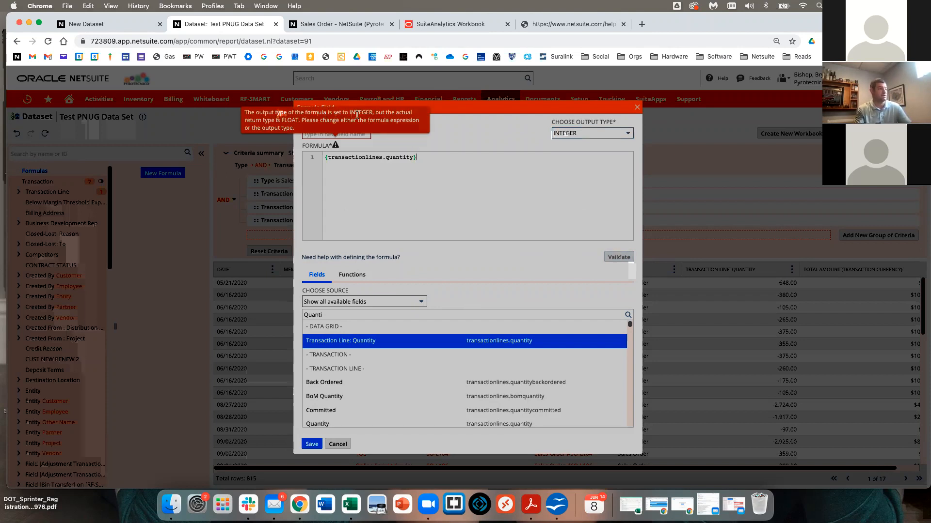
Change the formula's output type to FLOAT and validate the expression.
left_click(581, 136)
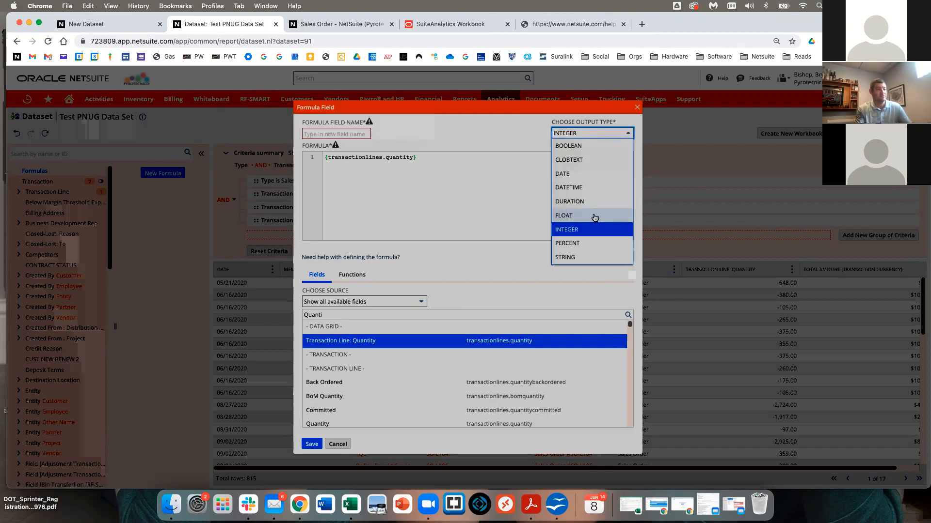
left_click(595, 217)
left_click(619, 258)
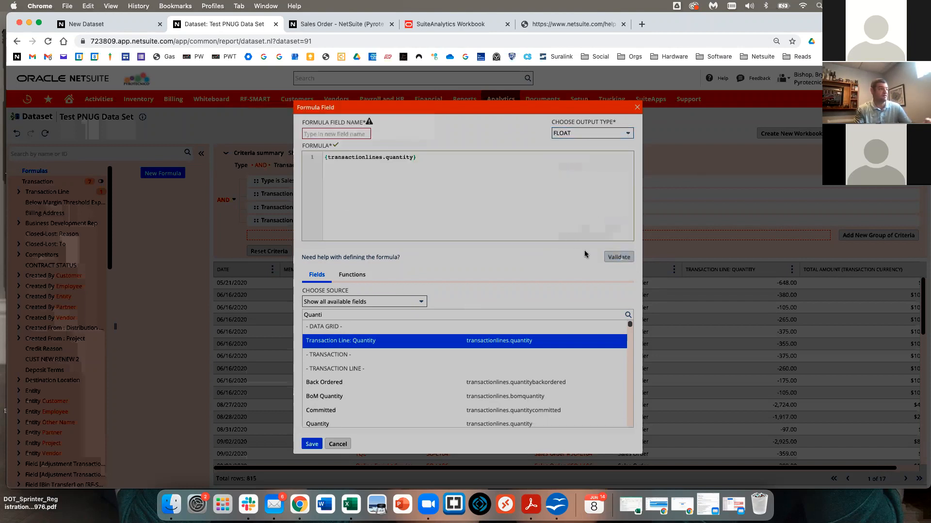
Name the formula field with the owner's first name followed by "Quantity" and save it.
left_click(313, 445)
left_click(343, 133)
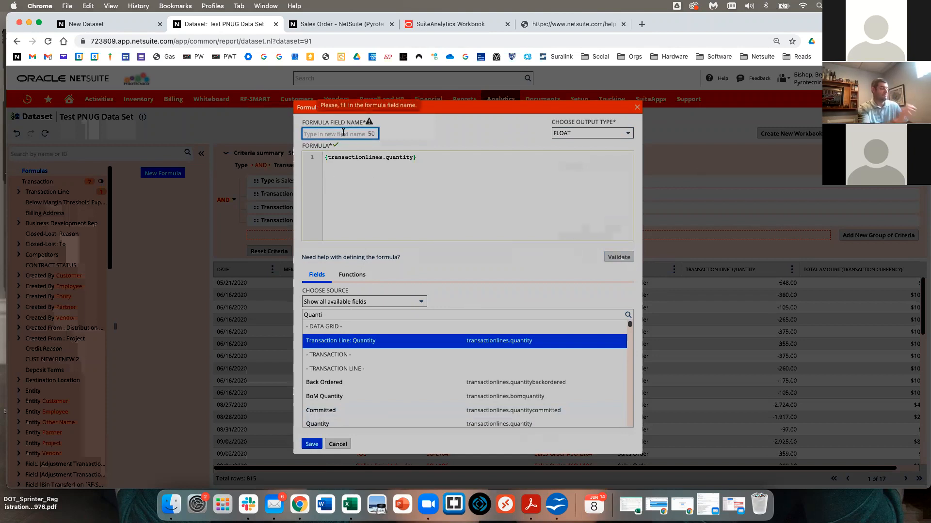
type("Bryan Quantity")
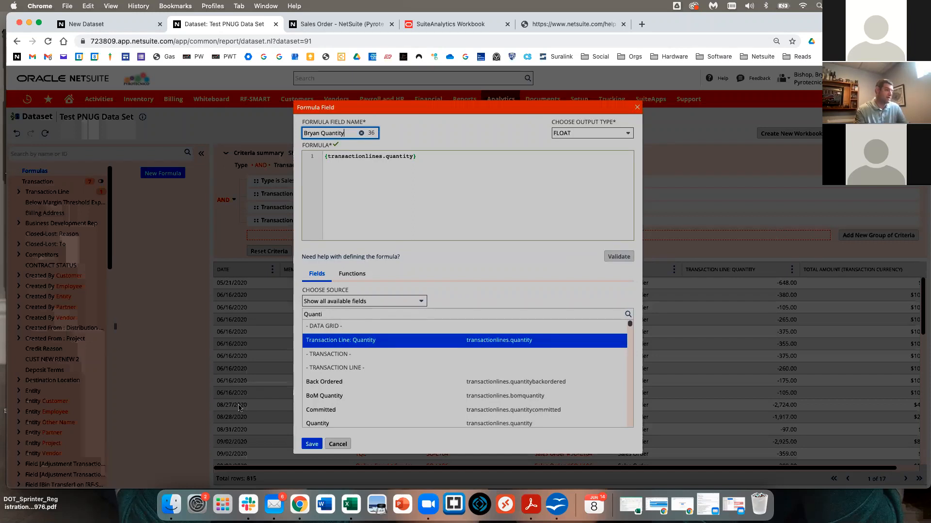
left_click(312, 444)
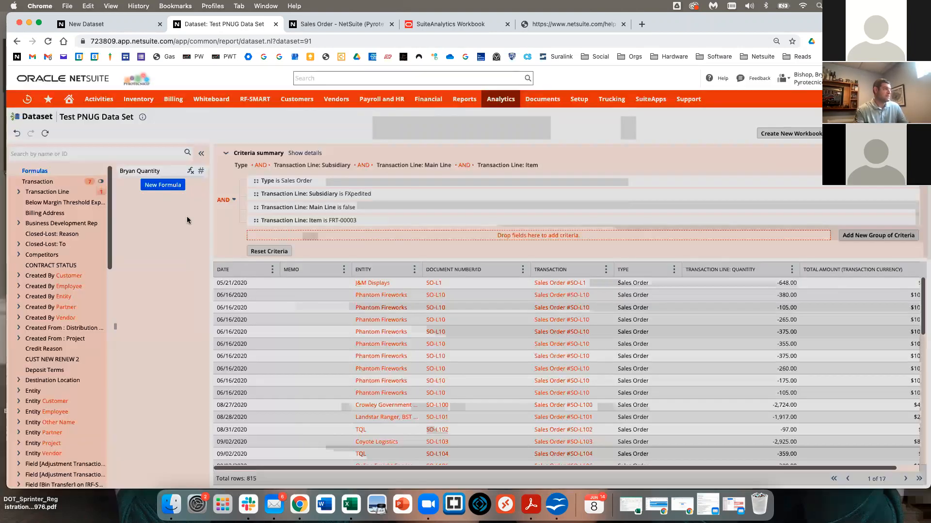
Add the new quantity formula field to the data grid between the Type and Transaction Line: Quantity columns.
left_click(52, 185)
left_click(54, 173)
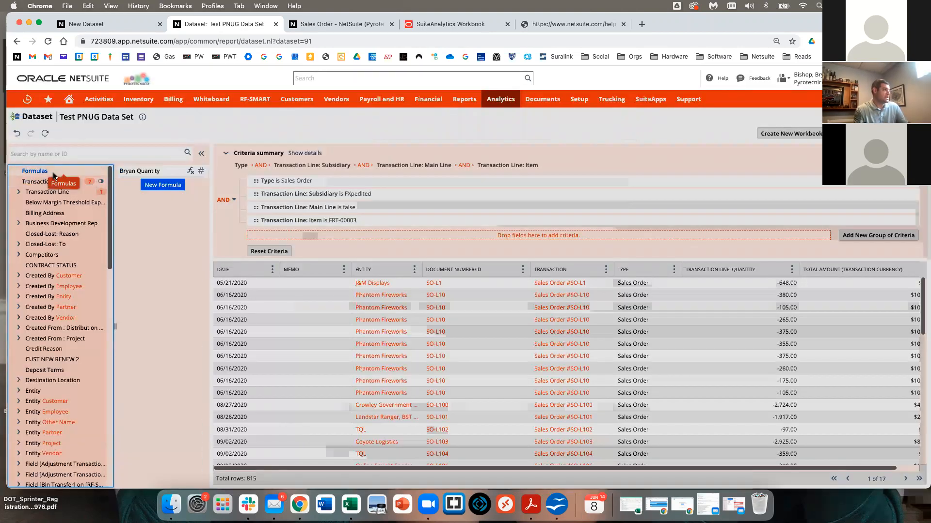
left_click_drag(145, 171, 670, 295)
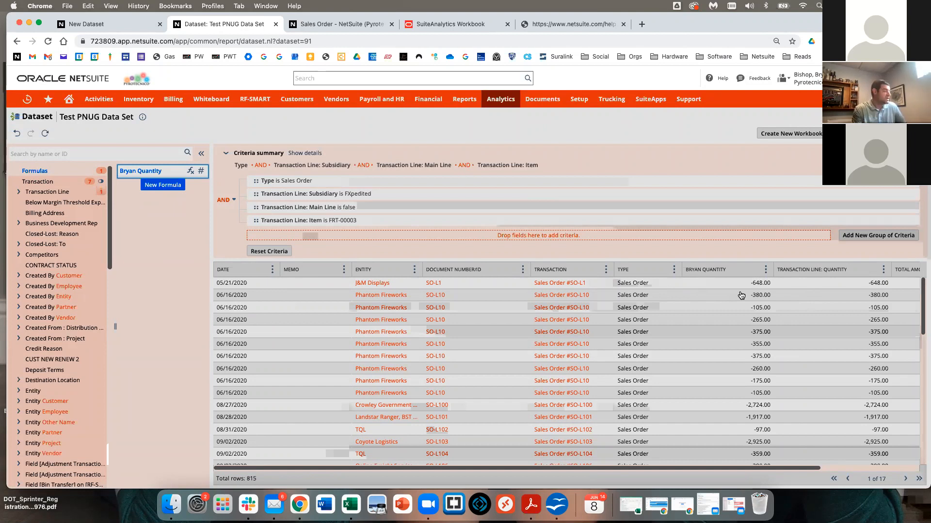
Open the saved quantity formula for editing and insert the ABS function ahead of its expression.
mouse_move(152, 171)
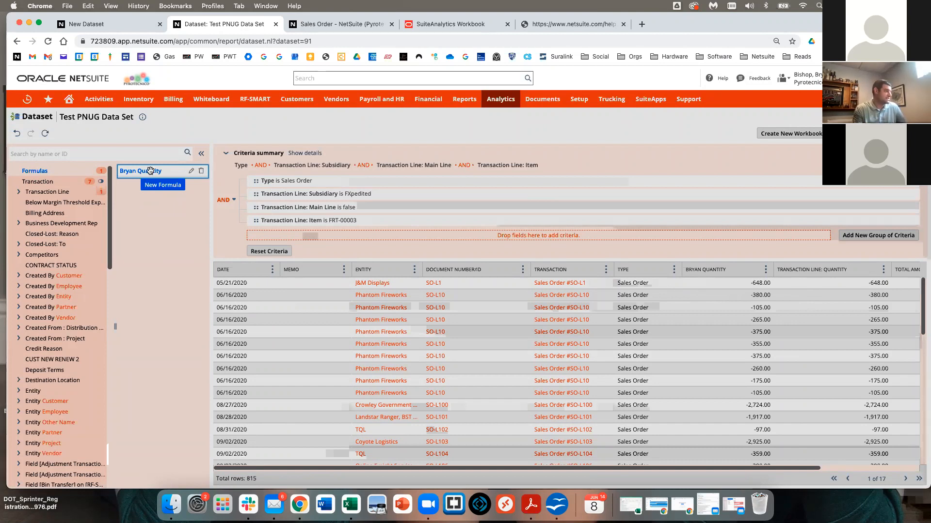
left_click(39, 172)
double_click(39, 171)
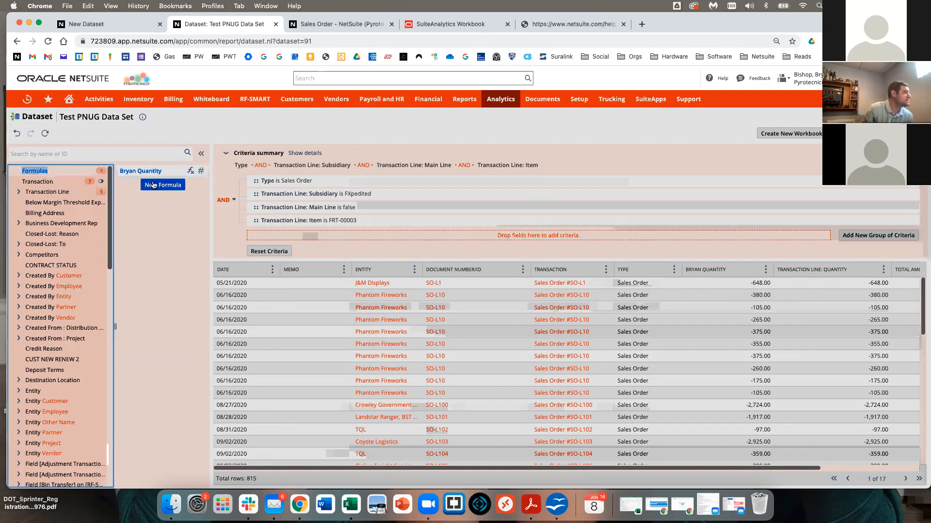
left_click(192, 170)
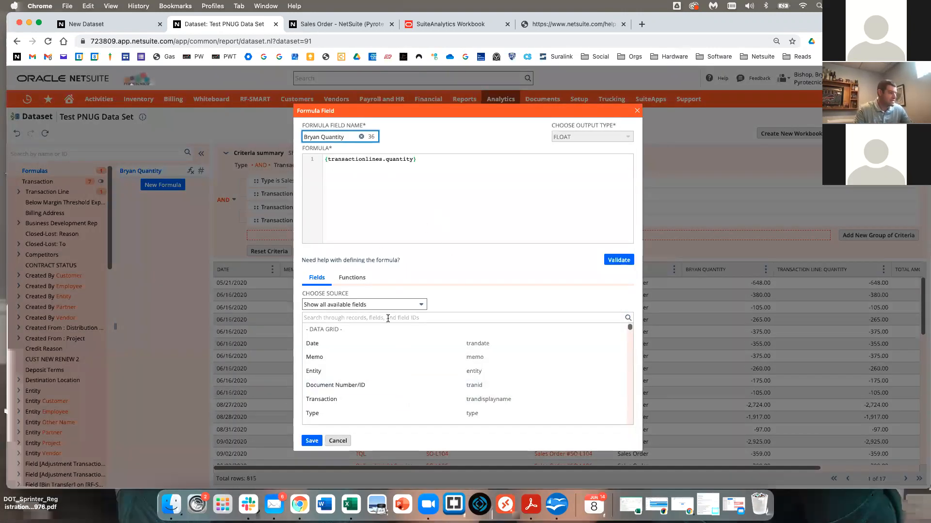
left_click(352, 277)
left_click(318, 333)
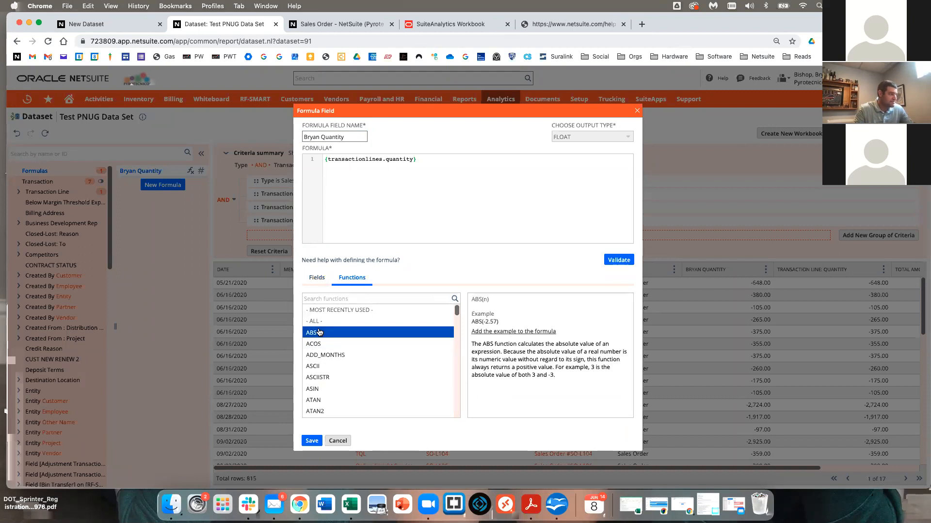
double_click(327, 333)
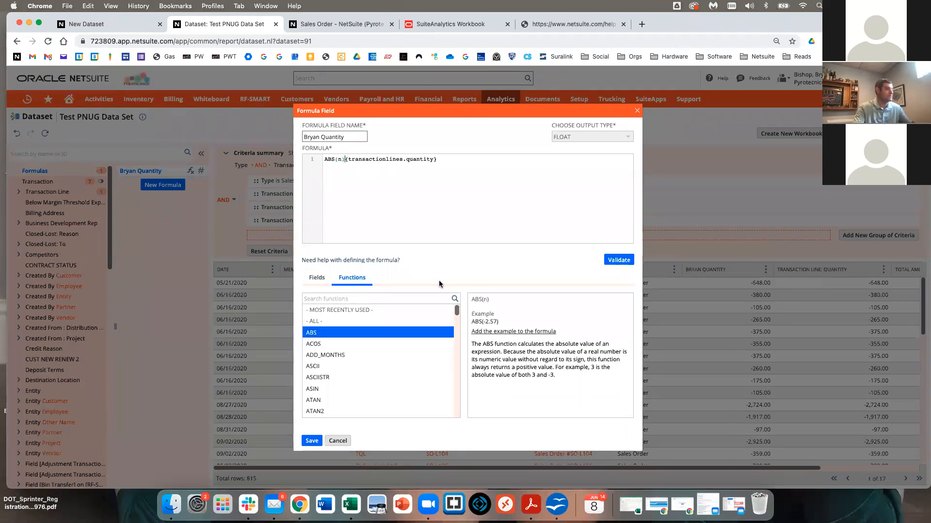
Complete the formula as ABS({transactionlines.quantity}), validate it and save the field.
key("BackSpace")
key("BackSpace")
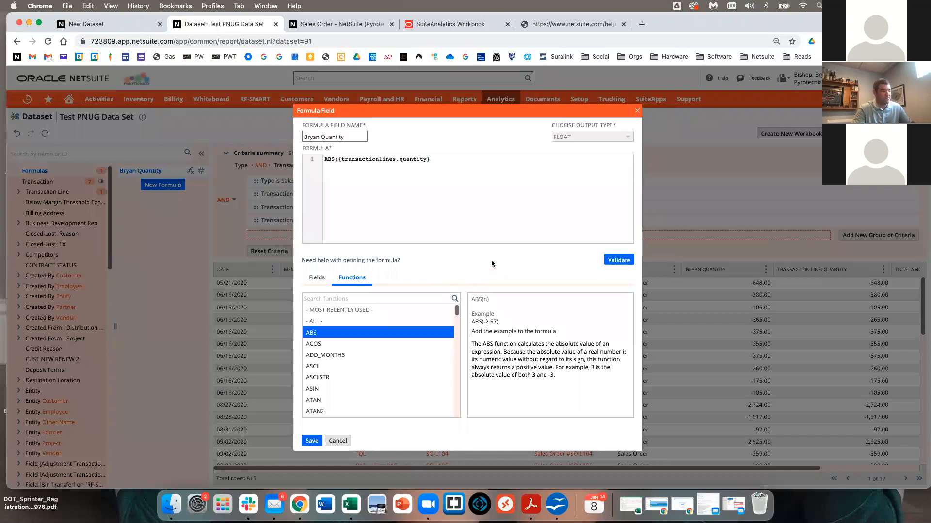
left_click(444, 162)
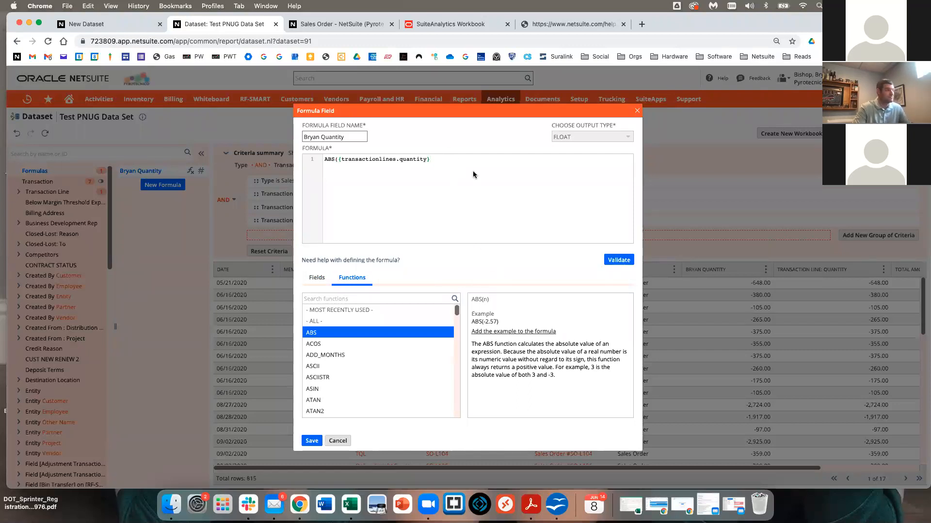
type(")")
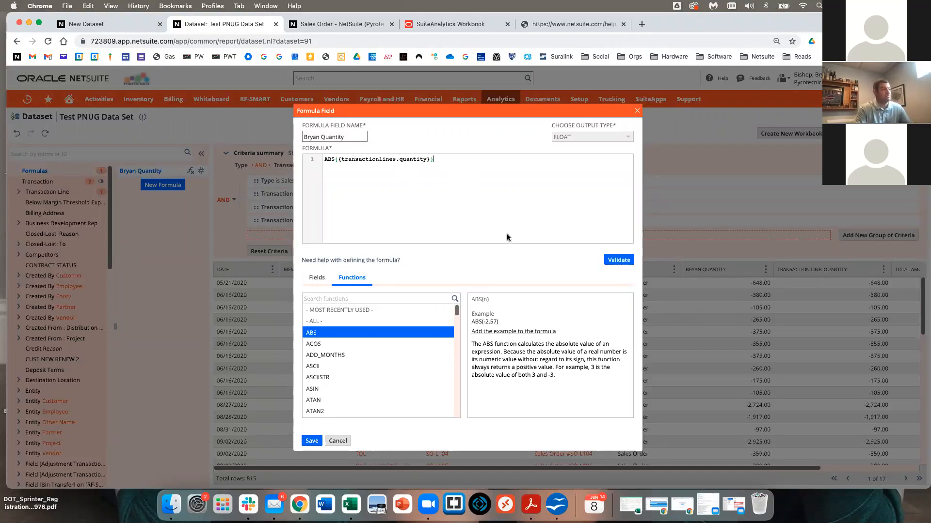
left_click(622, 259)
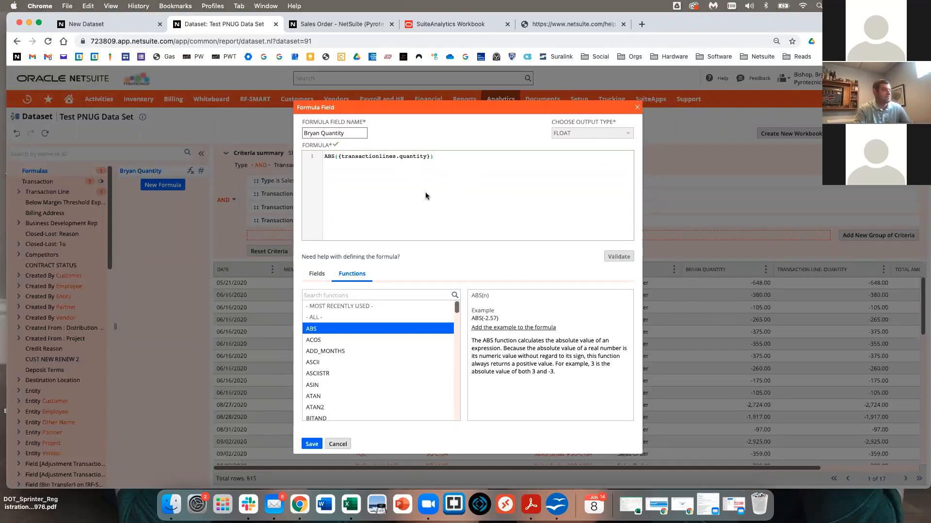
left_click(312, 444)
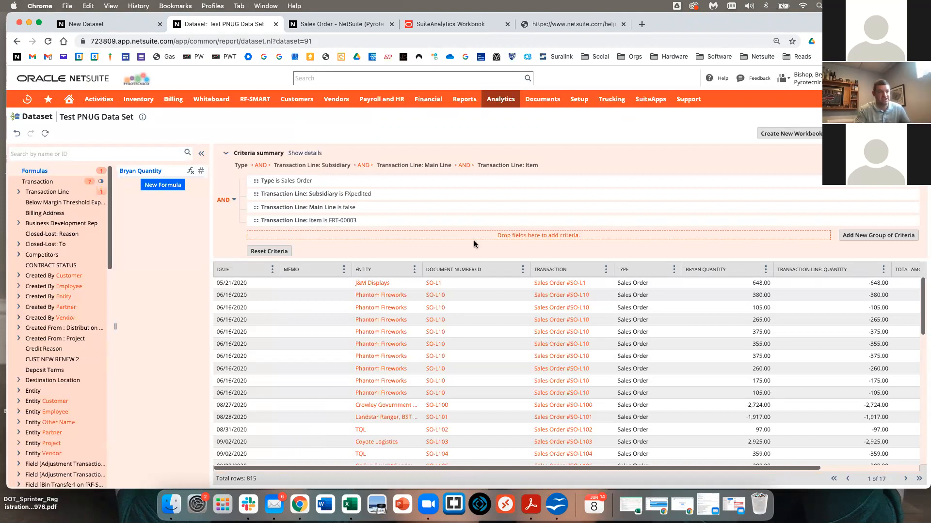
Compare the formula quantity with Transaction Line: Quantity in the first row, and save the dataset.
left_click_drag(754, 286, 782, 288)
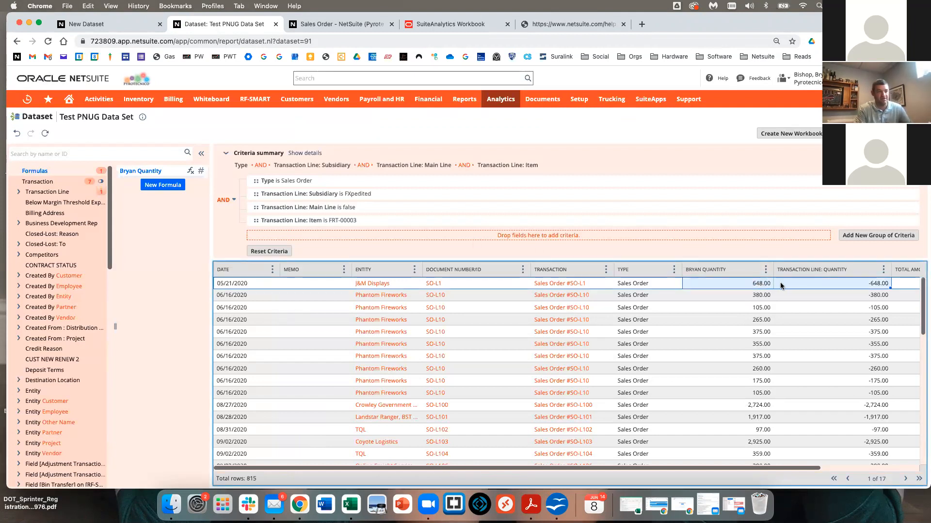
left_click(737, 285)
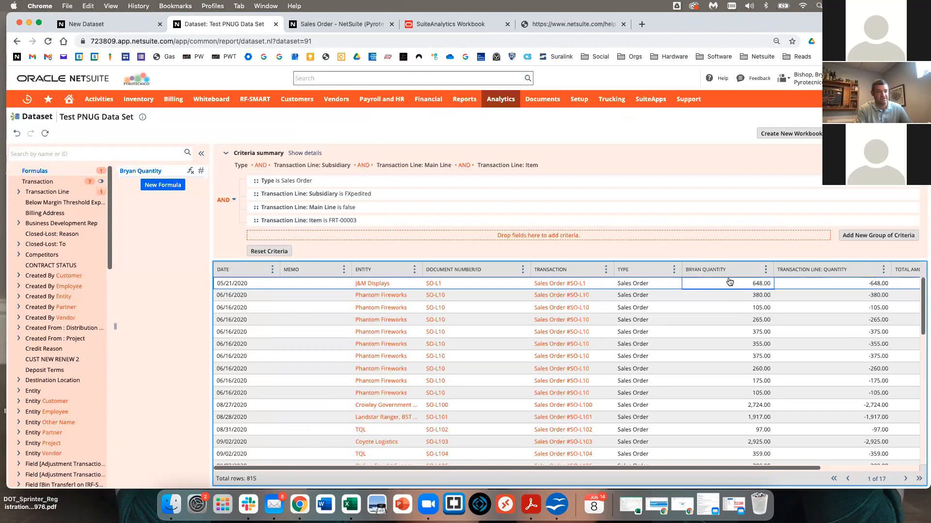
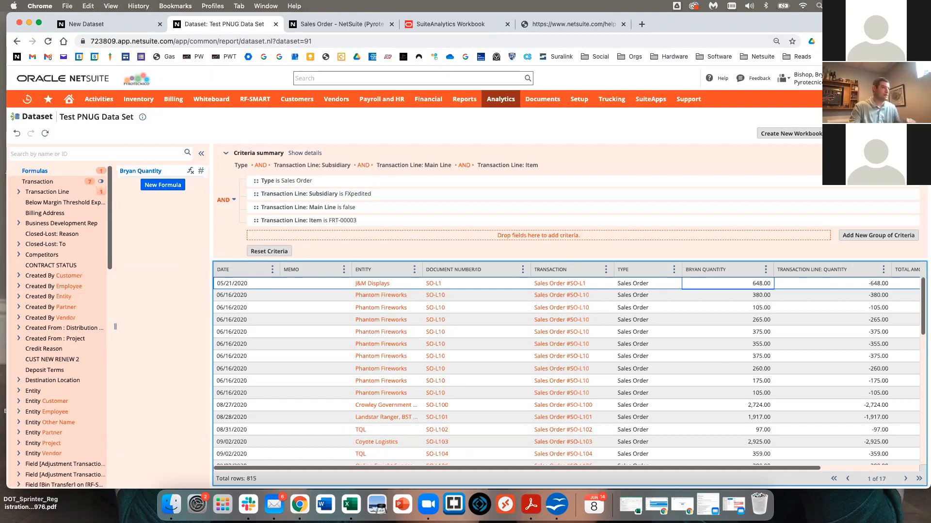
left_click(878, 133)
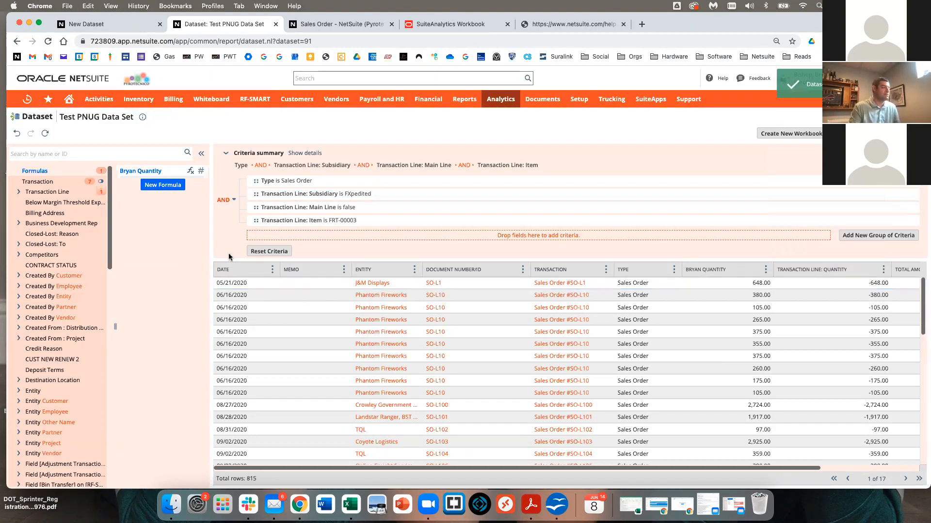
Open the favorite workbook FXpedited Mile Information (Sales Order) and show its dataset's formulas.
left_click(501, 99)
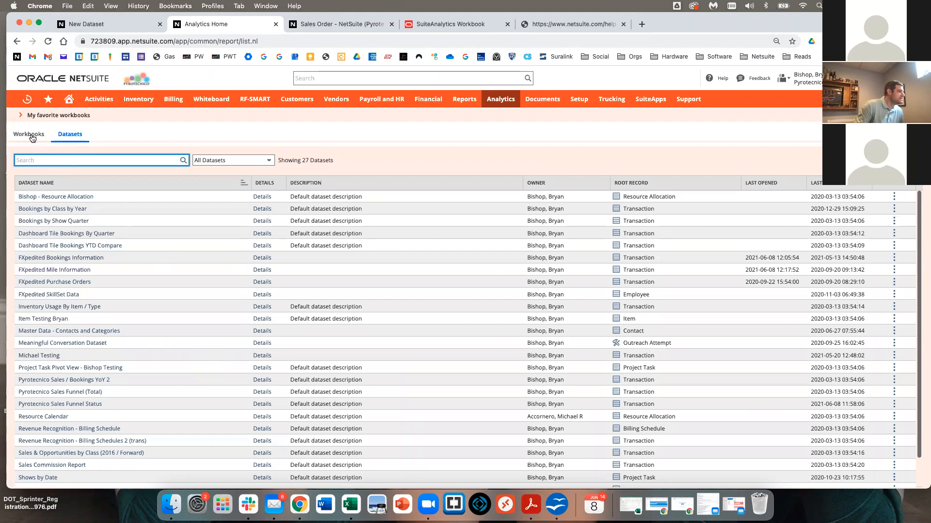
left_click(38, 115)
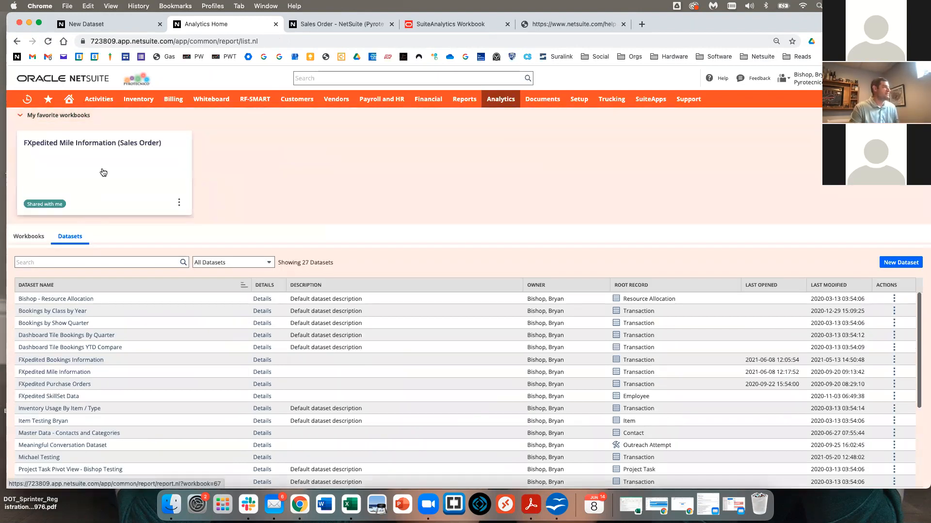
left_click(98, 166)
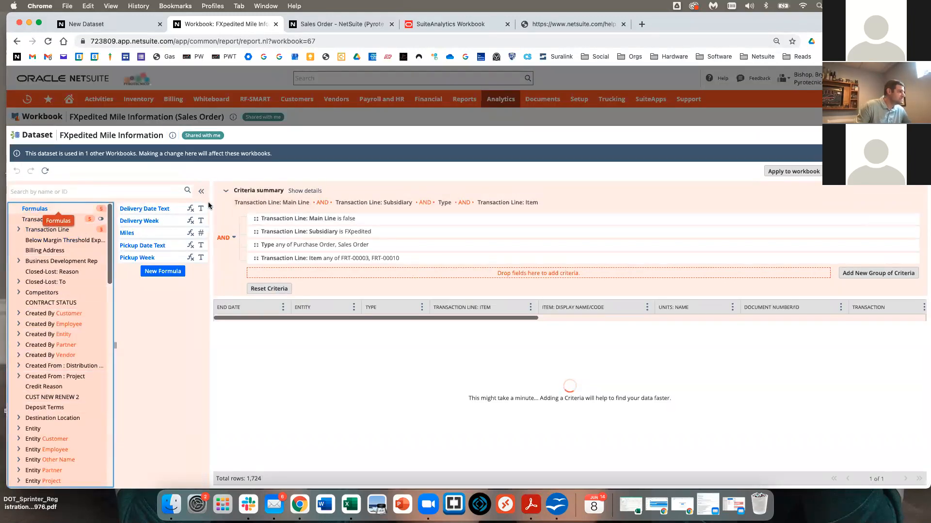
Copy the Delivery Week formula TO_CHAR({transactionlines.custcol_pyro_delivery_date},'YYYY-IW') and close it without changes.
left_click(152, 221)
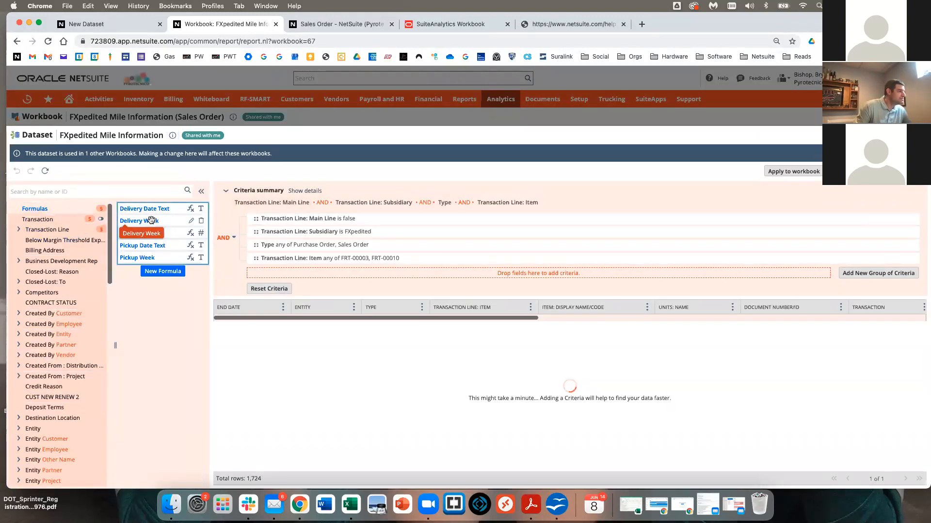
left_click(191, 221)
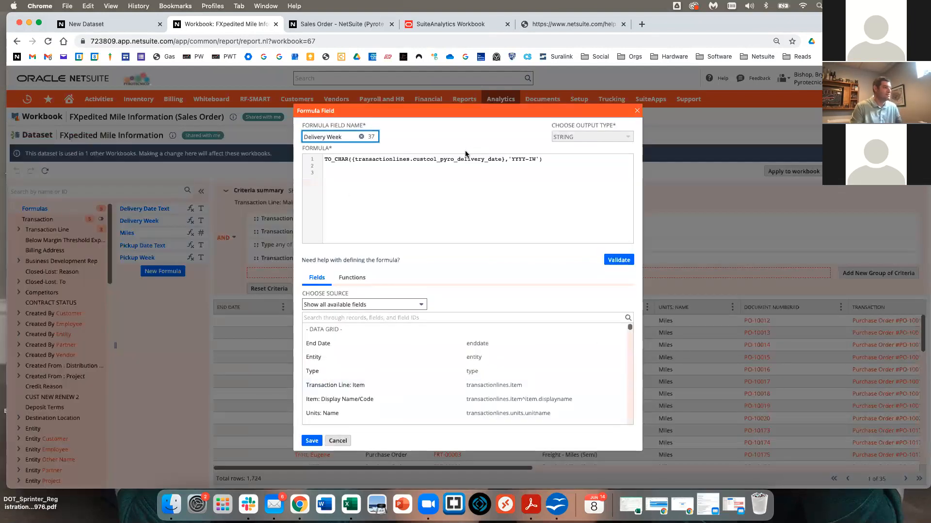
left_click_drag(561, 160, 158, 149)
key("super+c")
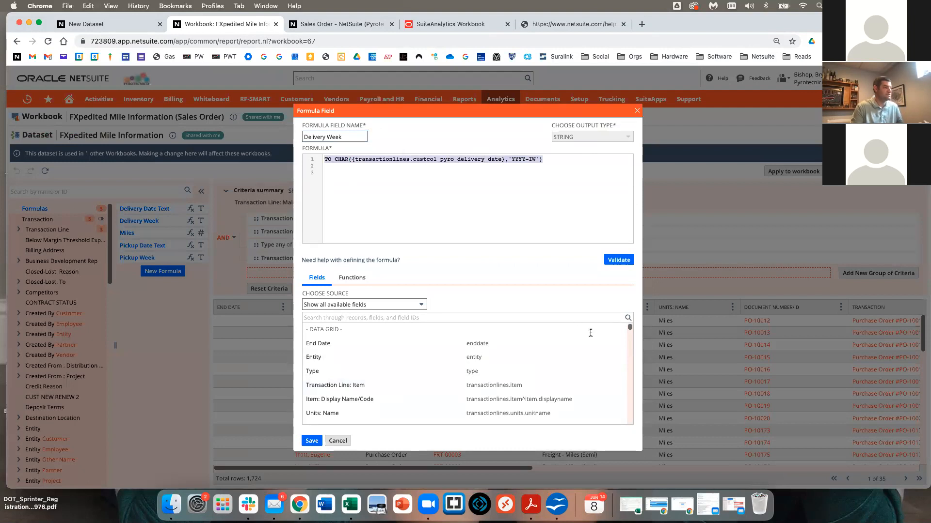
left_click(635, 111)
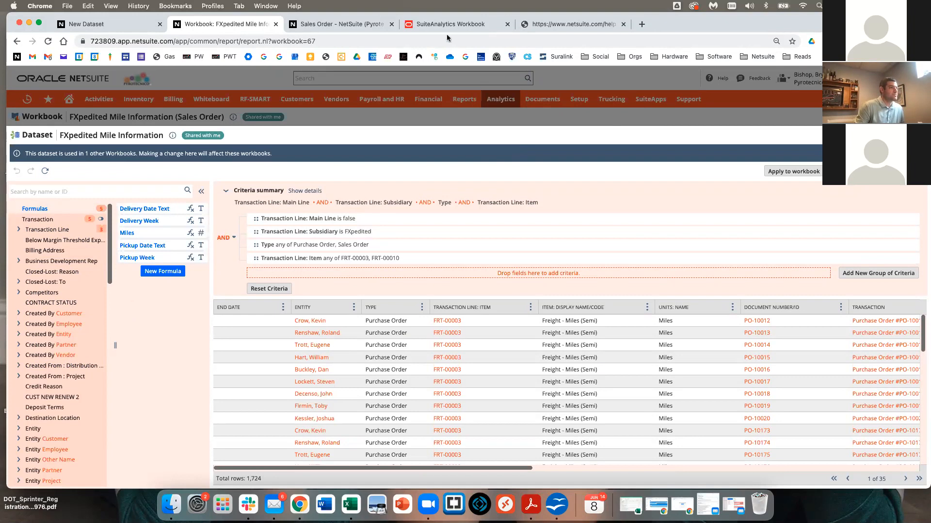
Return to the Analytics dataset list, find and open Test PNUG Data Set, and show its formulas.
left_click(17, 41)
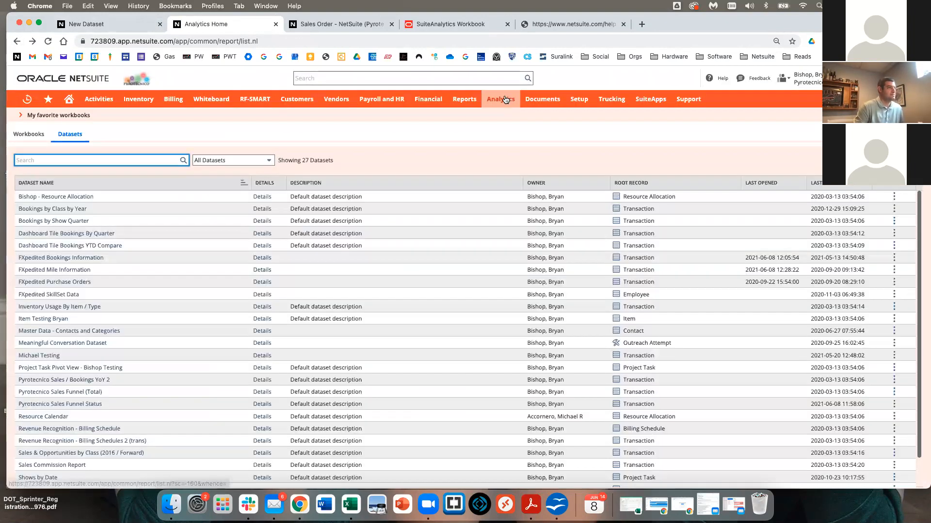
left_click(500, 99)
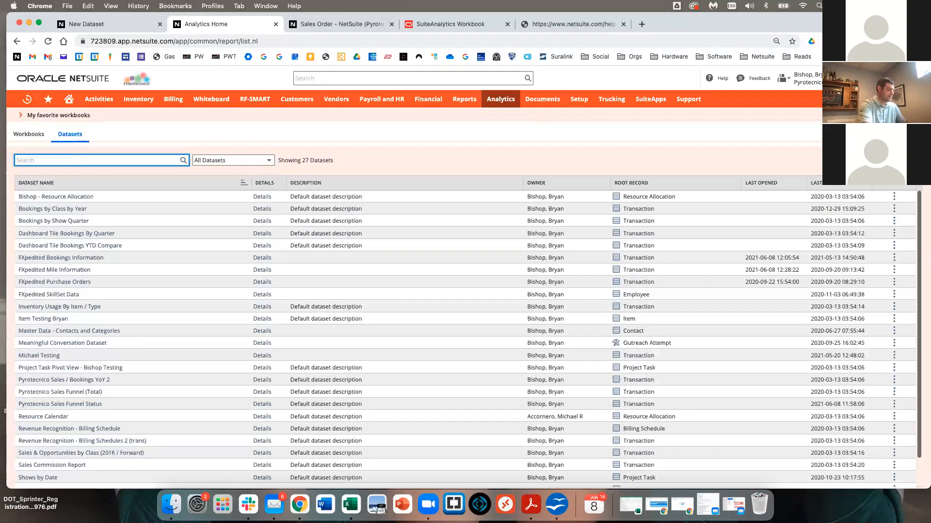
type("PNU6")
left_click(36, 197)
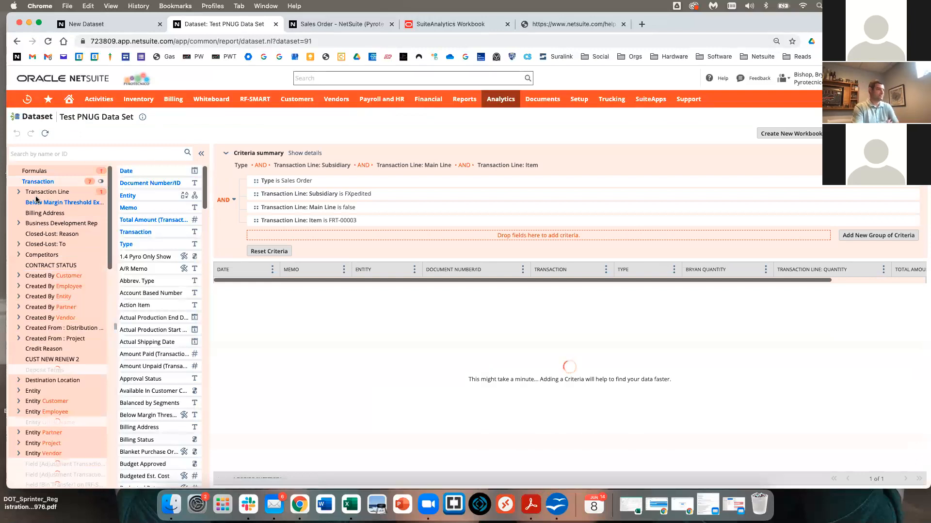
left_click(56, 171)
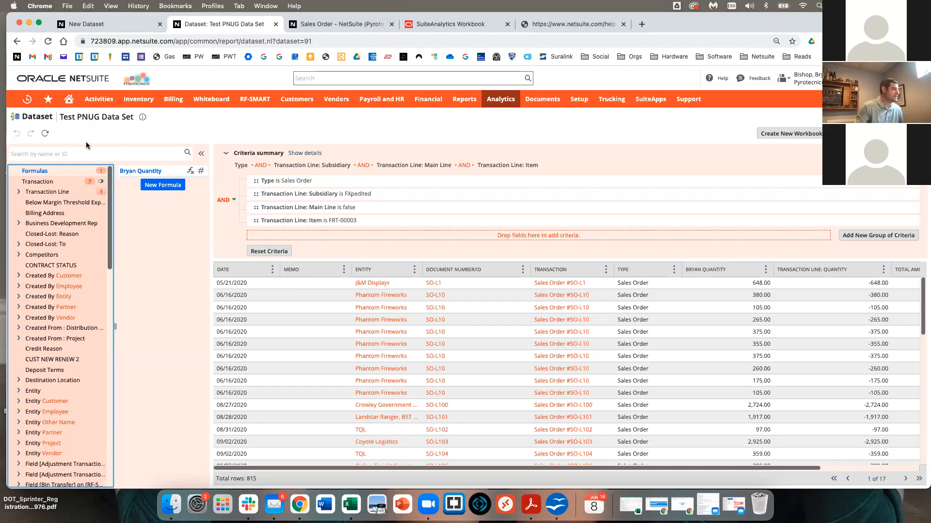
Search the fields for "Delivery" and add Transaction Line: Delivery Date to the grid after Document Number/ID.
left_click(71, 153)
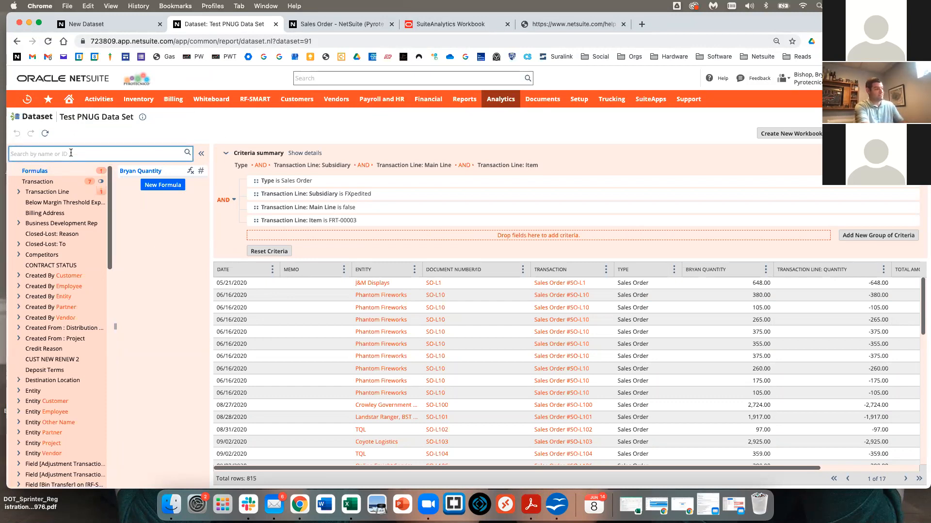
type("Delivery")
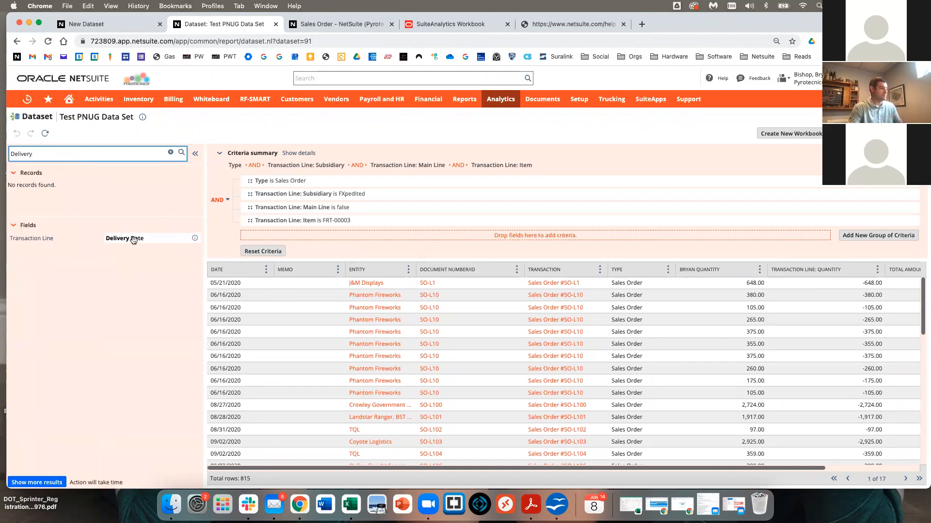
left_click_drag(132, 239, 528, 298)
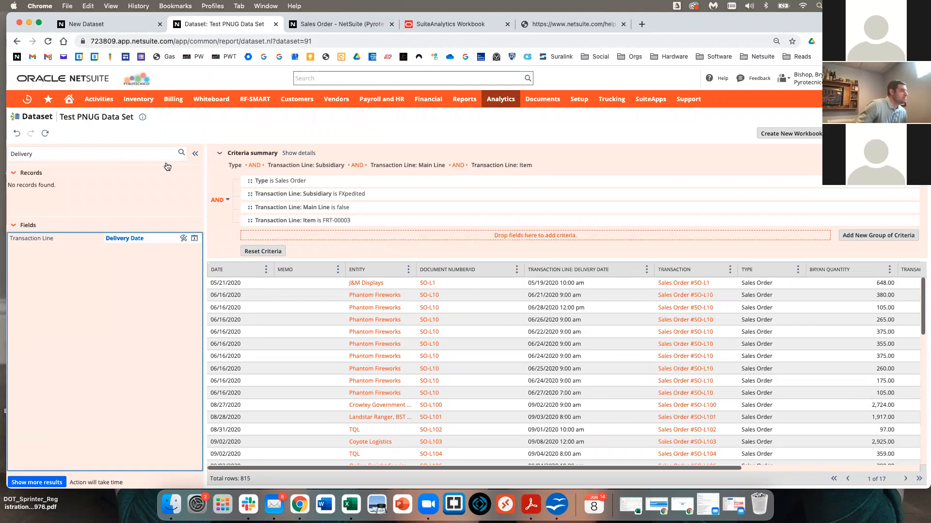
Clear the field search and start a new formula containing TO_CHAR({transactionlines.custcol_pyro_delivery_date},'YYYY-IW').
double_click(91, 155)
key("BackSpace")
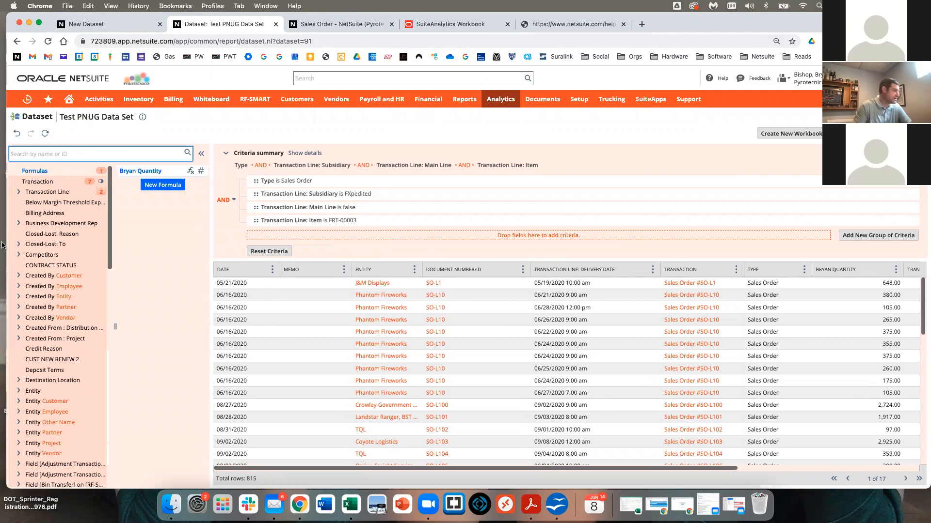
left_click(161, 186)
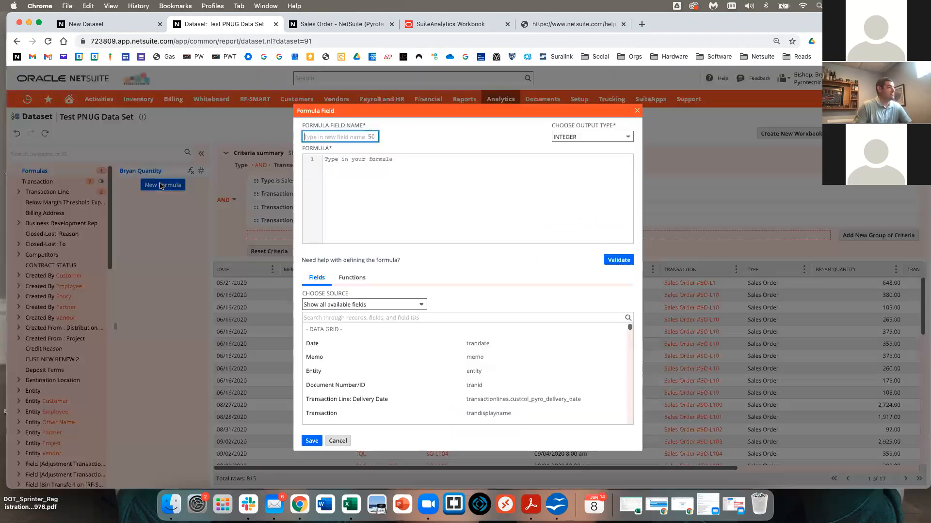
left_click(344, 167)
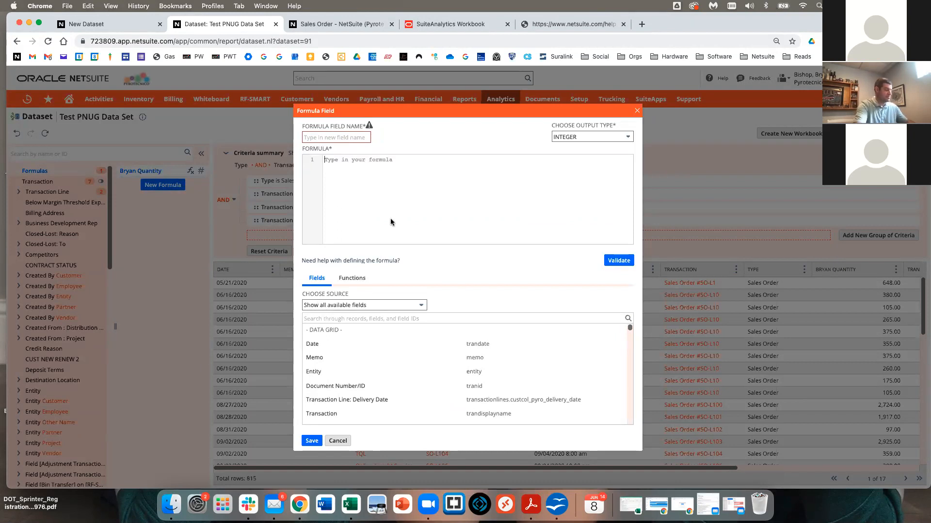
key("super+v")
Remove the field reference from TO_CHAR, then find "Delivery" and insert the Transaction Line: Delivery Date field two lines below the function.
left_click_drag(505, 159, 351, 158)
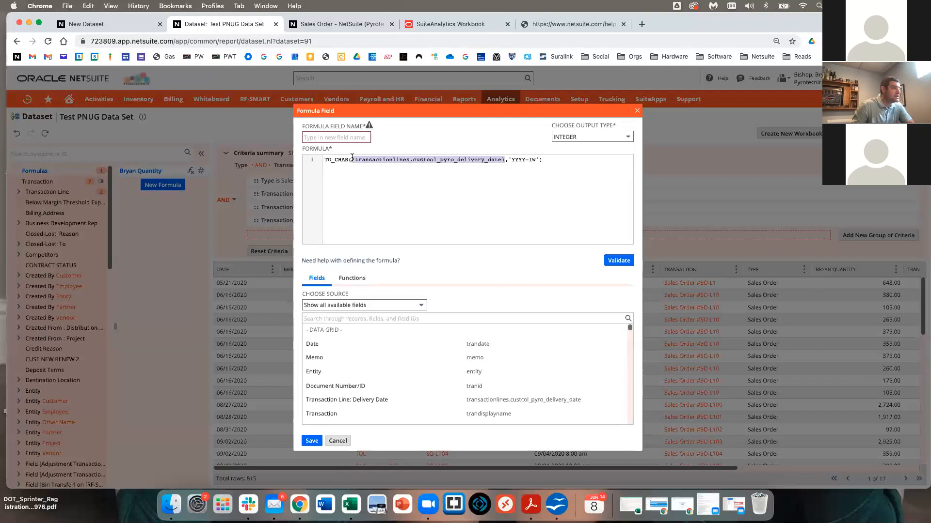
key("BackSpace")
left_click(437, 161)
key("Return")
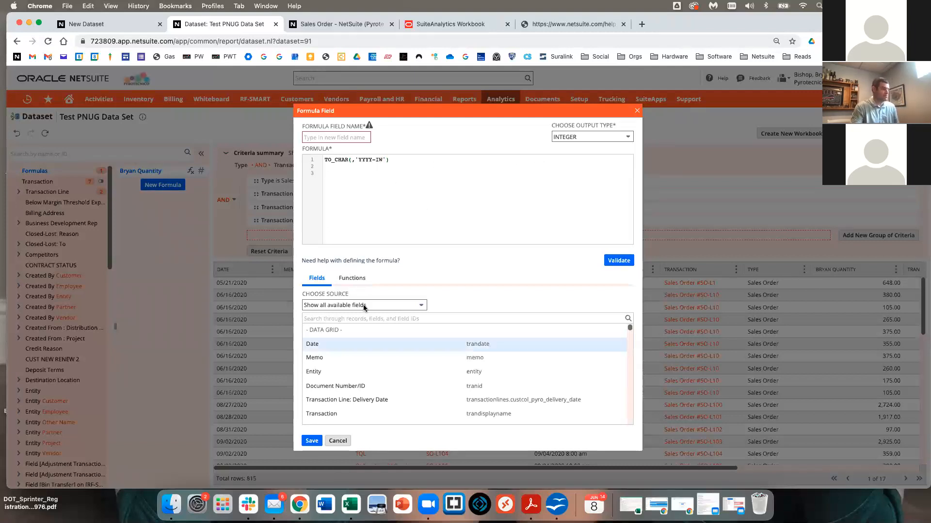
left_click(348, 318)
type("Delivery")
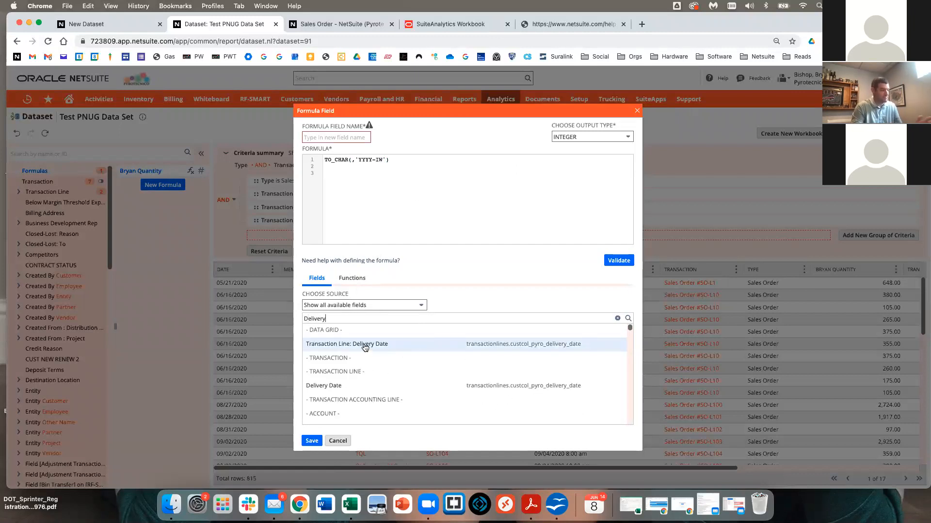
double_click(365, 347)
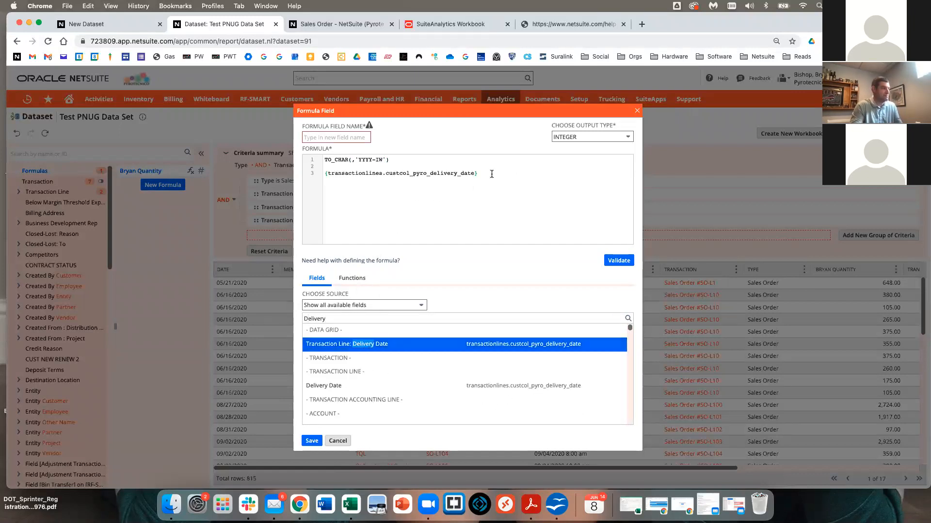
Move {transactionlines.custcol_pyro_delivery_date} into the TO_CHAR parentheses, before the comma and 'YYYY-IW'.
left_click(306, 172)
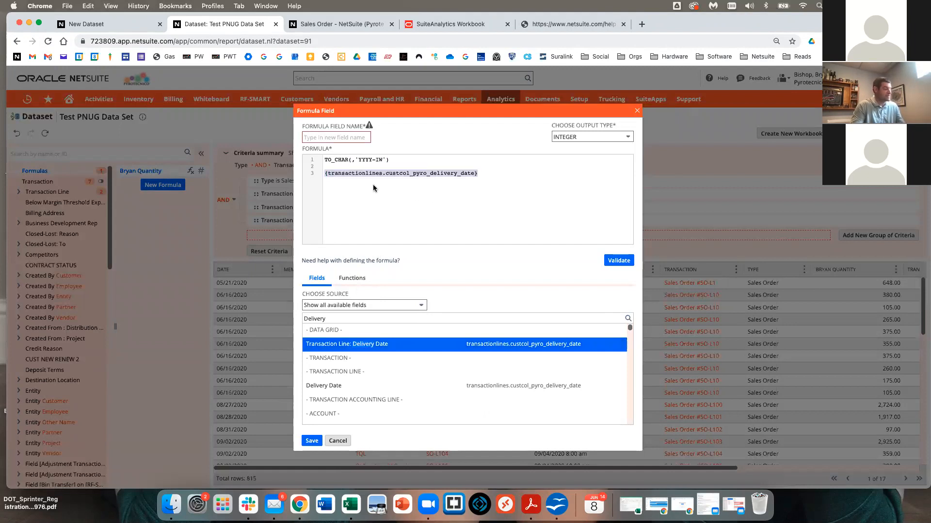
left_click(357, 173)
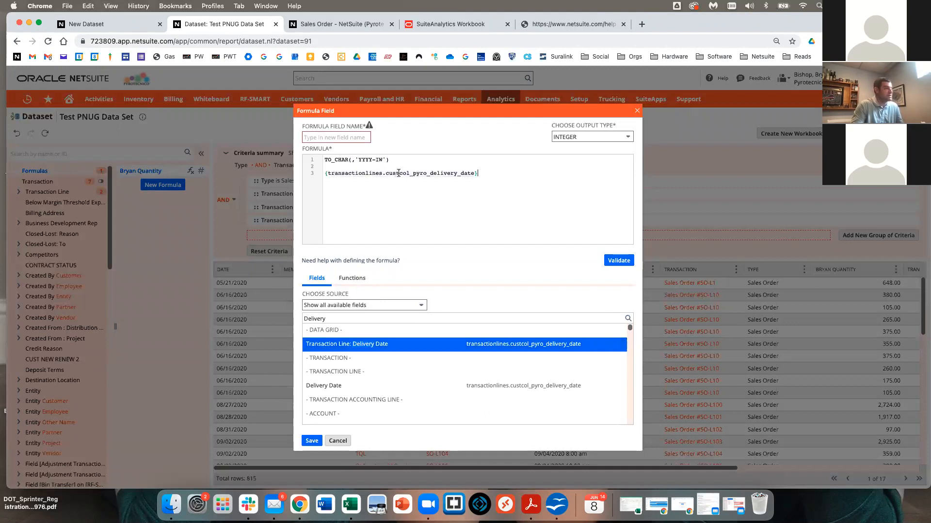
left_click_drag(385, 174, 477, 174)
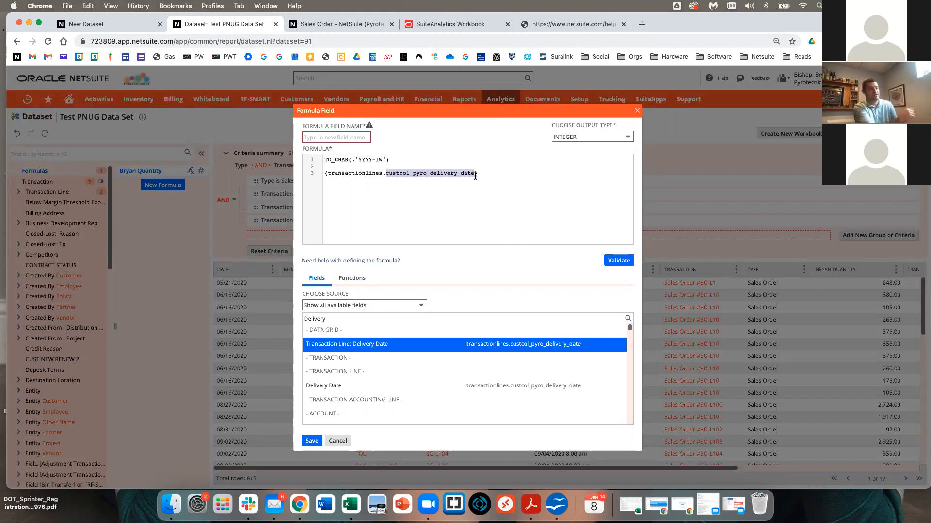
left_click_drag(476, 174, 308, 175)
key("super+x")
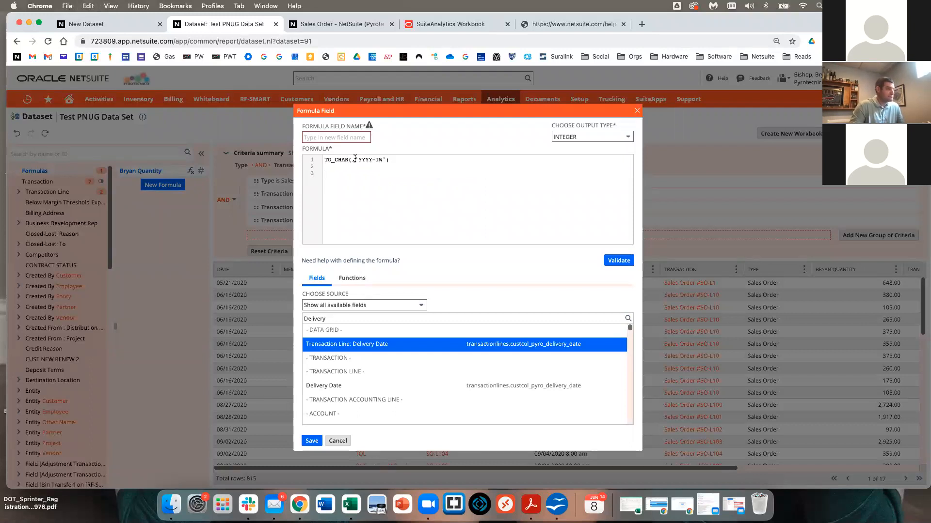
key("super+v")
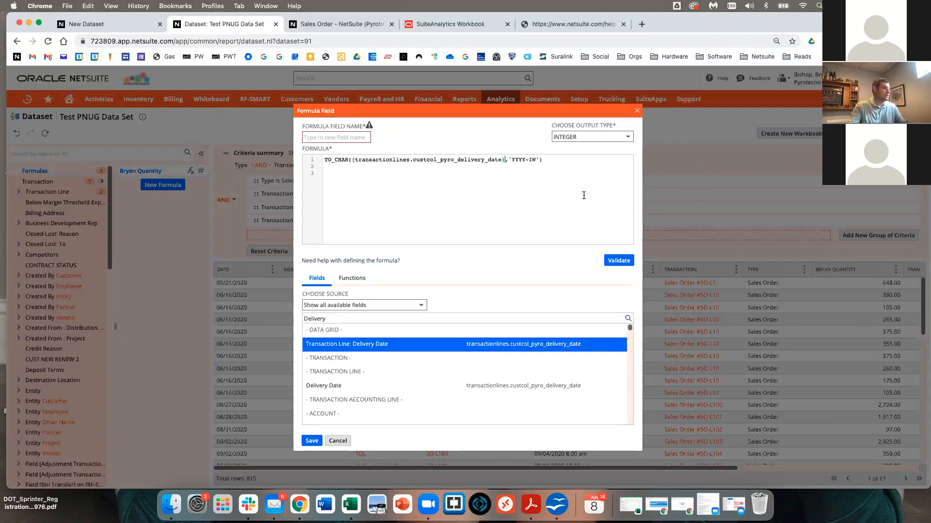
Name the formula field Delivery Week, set its output type to STRING and validate the formula.
left_click(334, 137)
type("Delivery ")
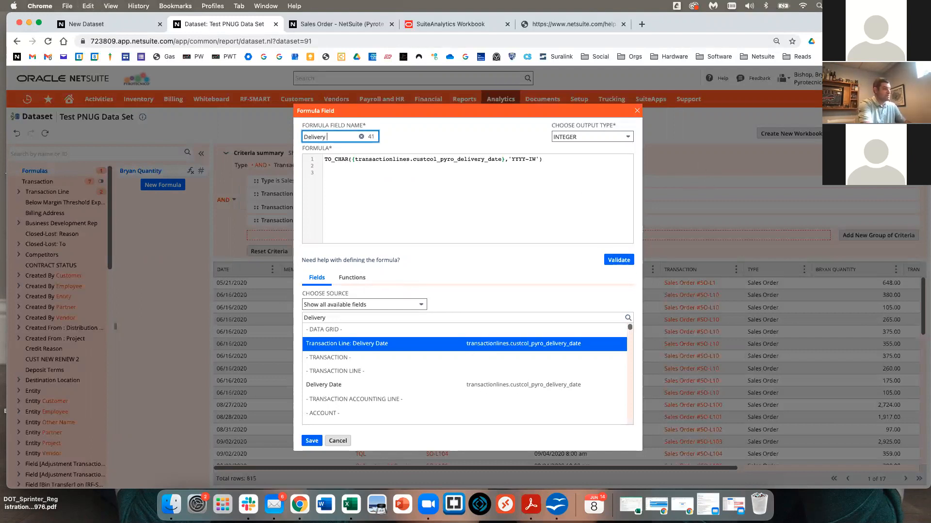
type("Week")
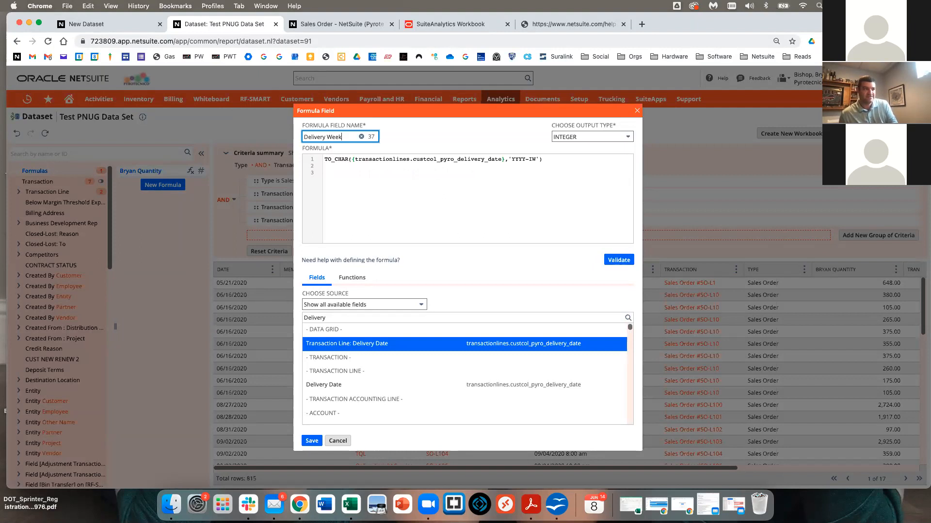
left_click(616, 261)
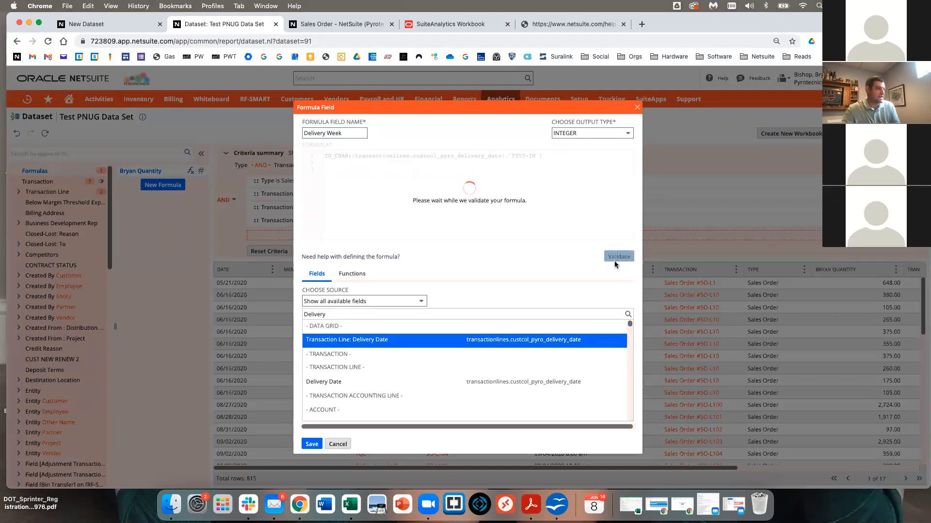
left_click(587, 140)
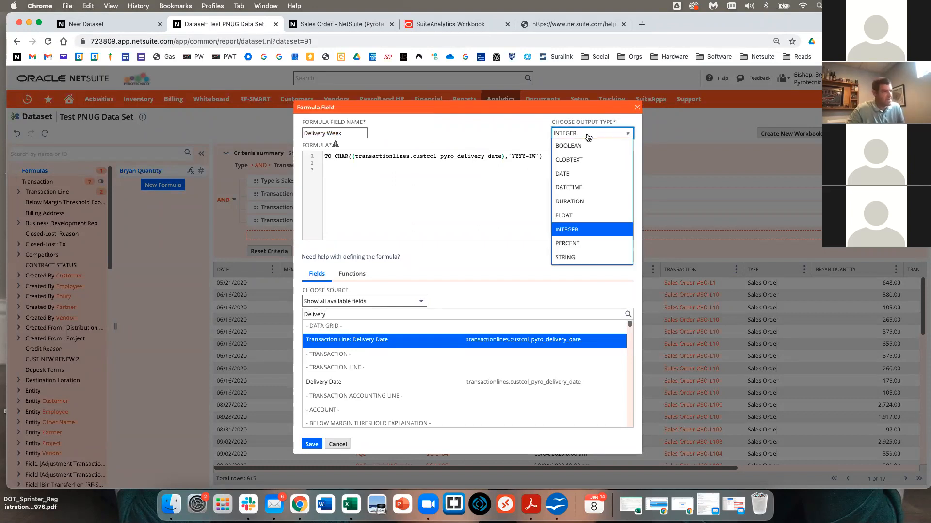
left_click(585, 256)
left_click(619, 257)
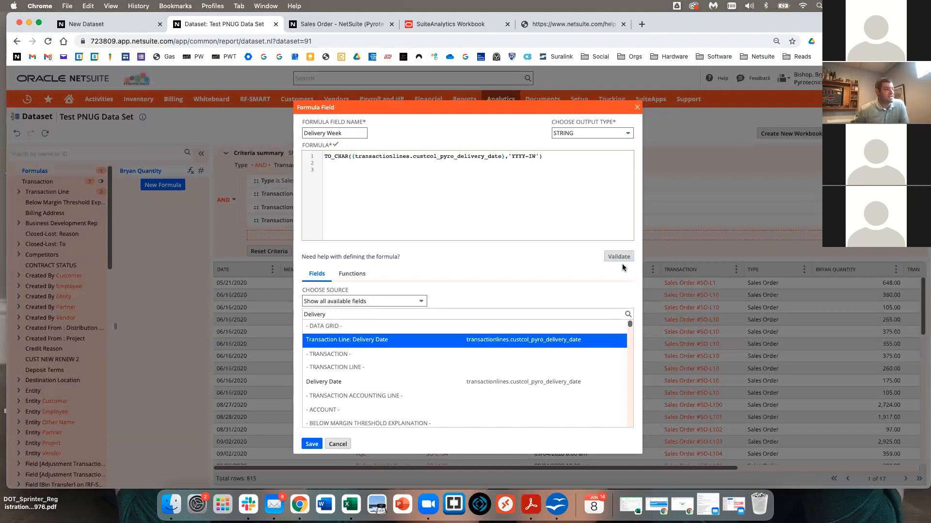
Save the formula, add Delivery Week to the grid after Transaction Line: Delivery Date and save the dataset.
left_click_drag(511, 156, 537, 156)
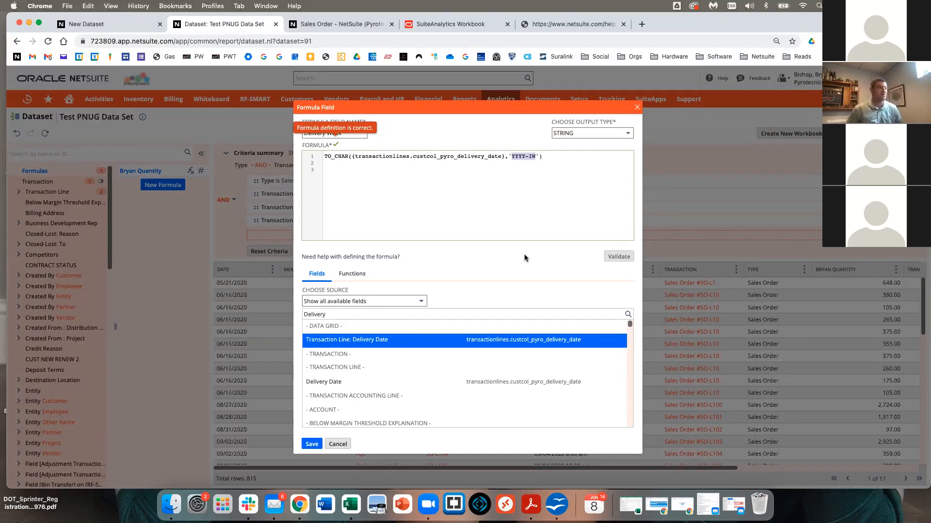
left_click(312, 444)
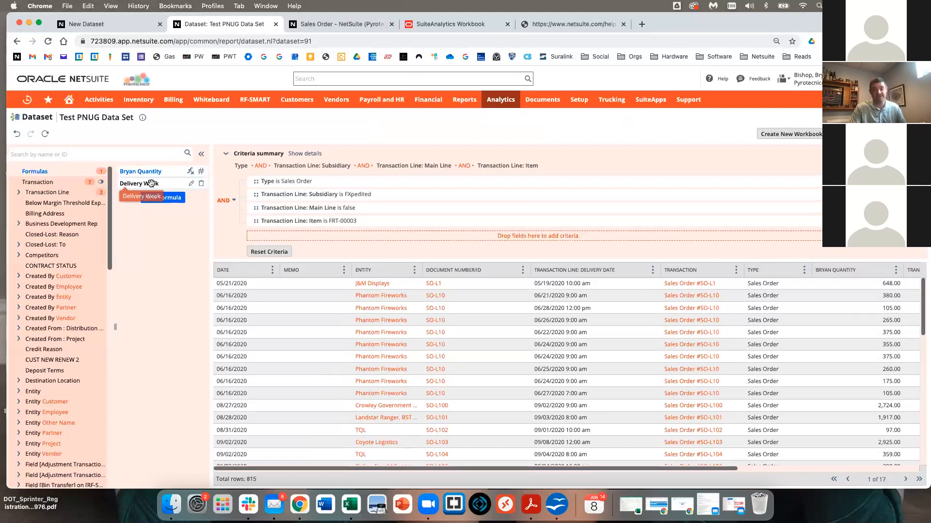
mouse_move(150, 183)
left_mouse_down()
mouse_move(618, 370)
mouse_move(651, 310)
left_mouse_up()
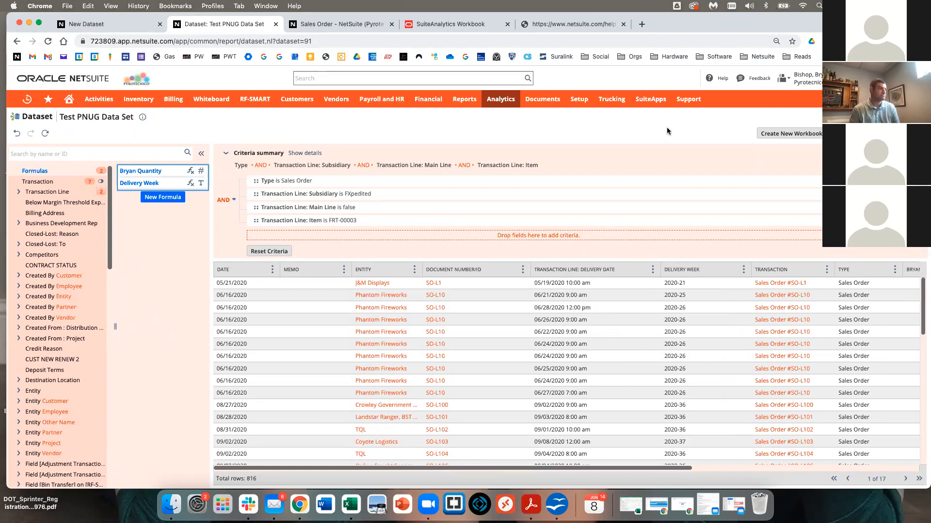
left_click(902, 134)
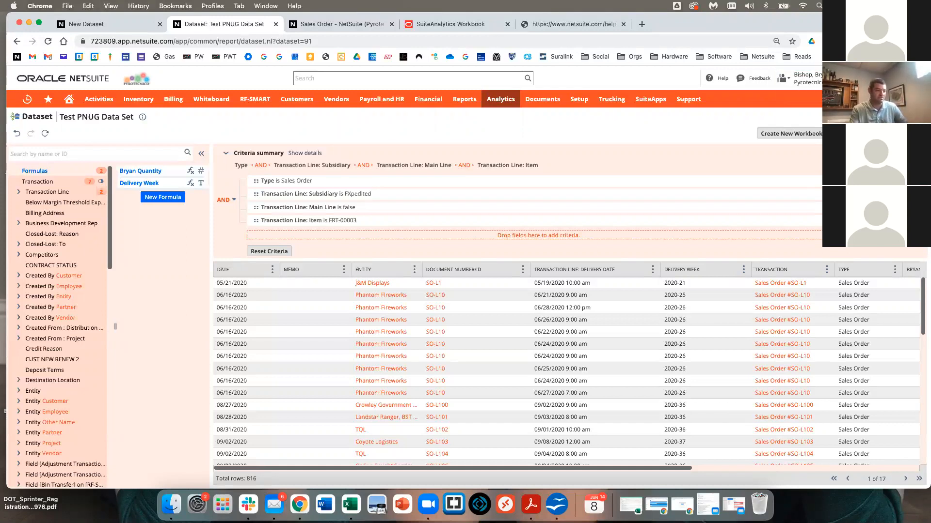
Review the dataset grid across its columns, including Delivery Week, Bryan Quantity and Transaction Line: Quantity.
left_click_drag(683, 468, 349, 443)
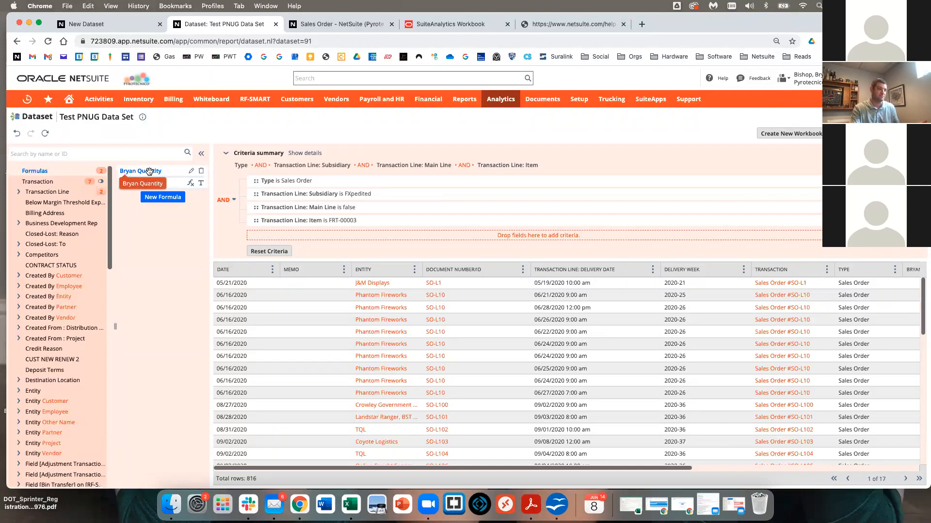
scroll(778, 418, "right", 2)
scroll(765, 415, "right", 6)
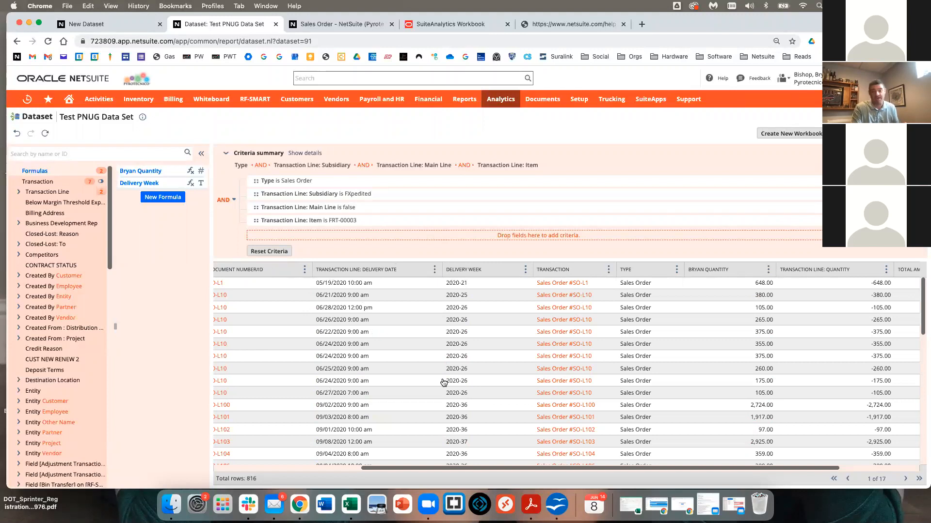
scroll(444, 383, "down", 1)
scroll(443, 383, "left", 1)
left_click_drag(674, 468, 311, 448)
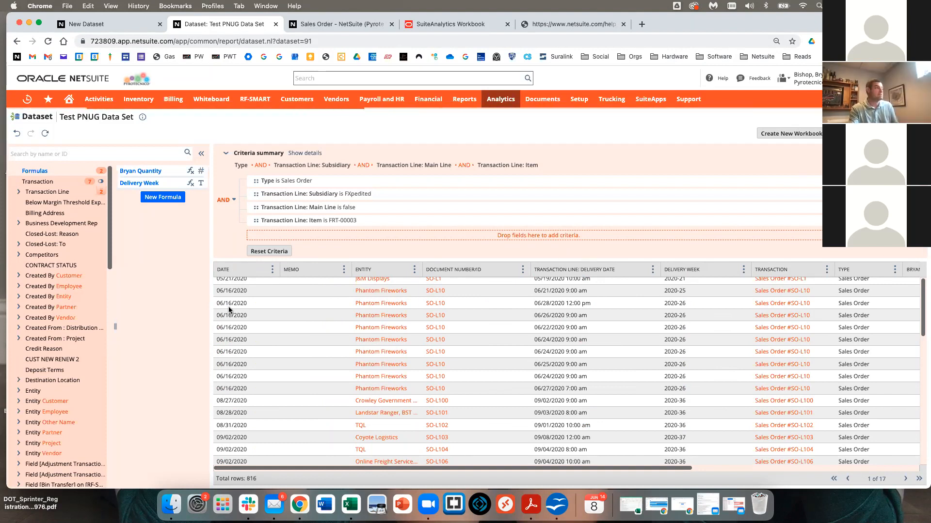
Browse the records related to Transaction, expanding Transaction Audit Trail and Sales Rep to examine their linked records.
left_click_drag(108, 245, 160, 476)
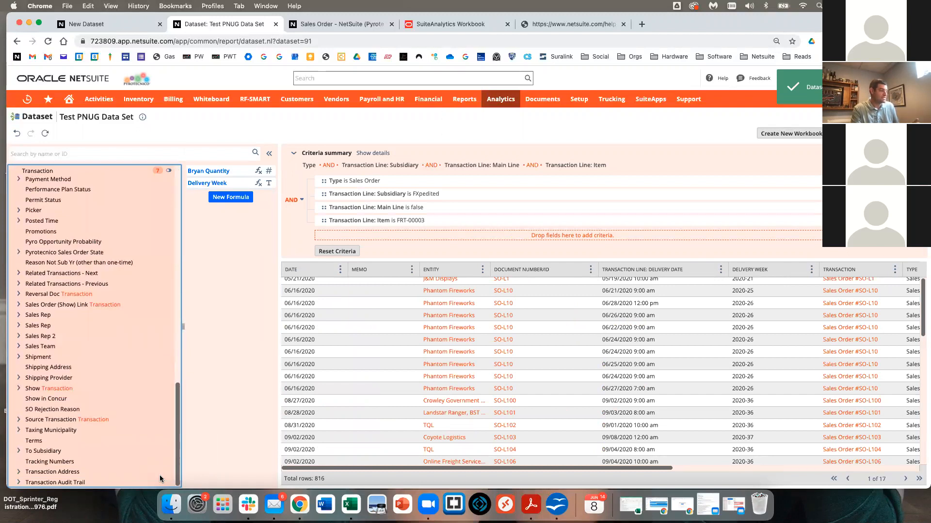
left_click(19, 483)
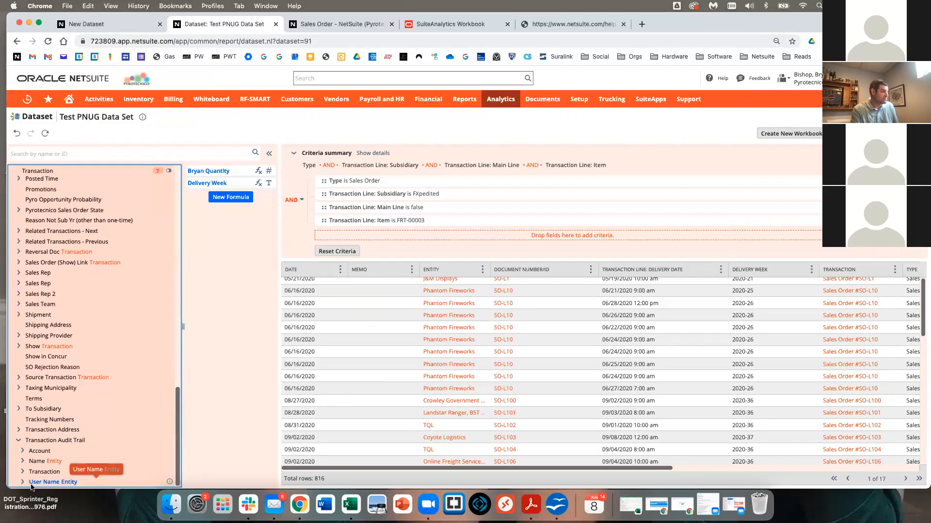
scroll(41, 412, "up", 1)
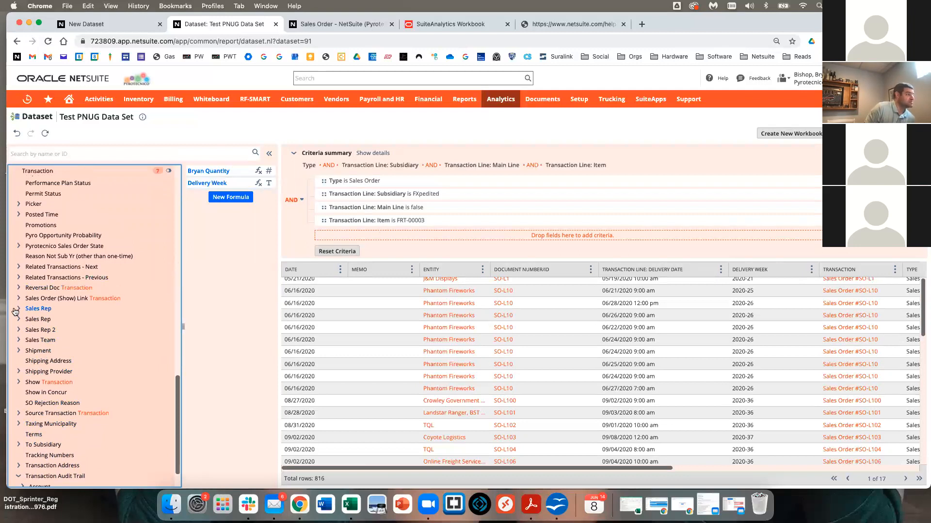
left_click(17, 310)
scroll(63, 344, "down", 15)
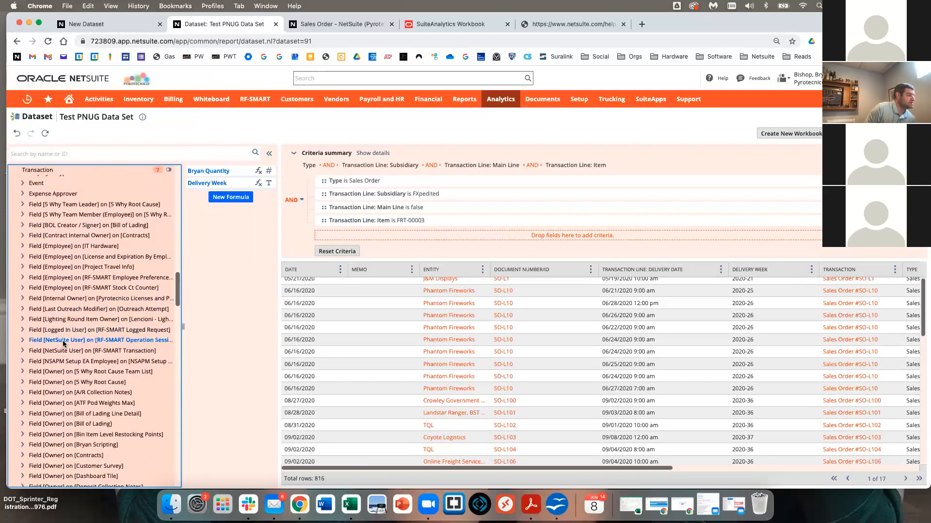
scroll(63, 344, "down", 2)
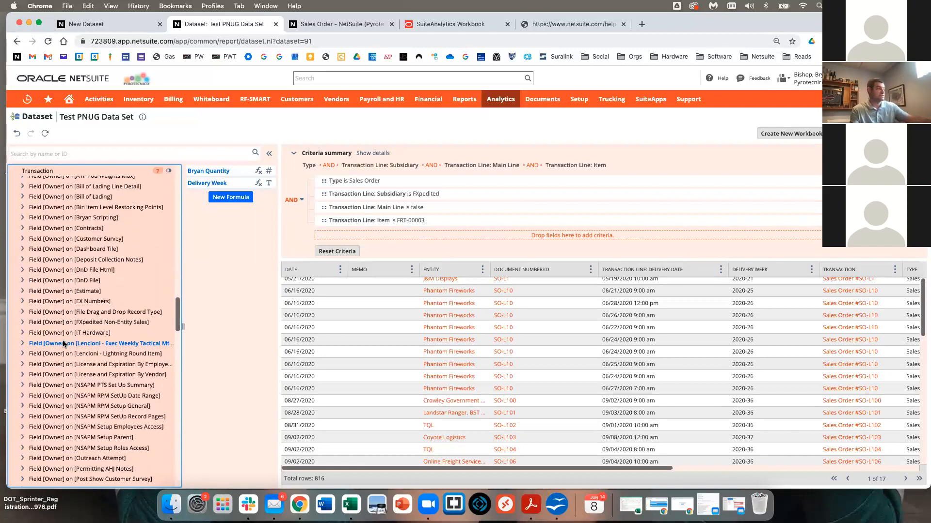
scroll(63, 344, "up", 12)
scroll(54, 338, "up", 3)
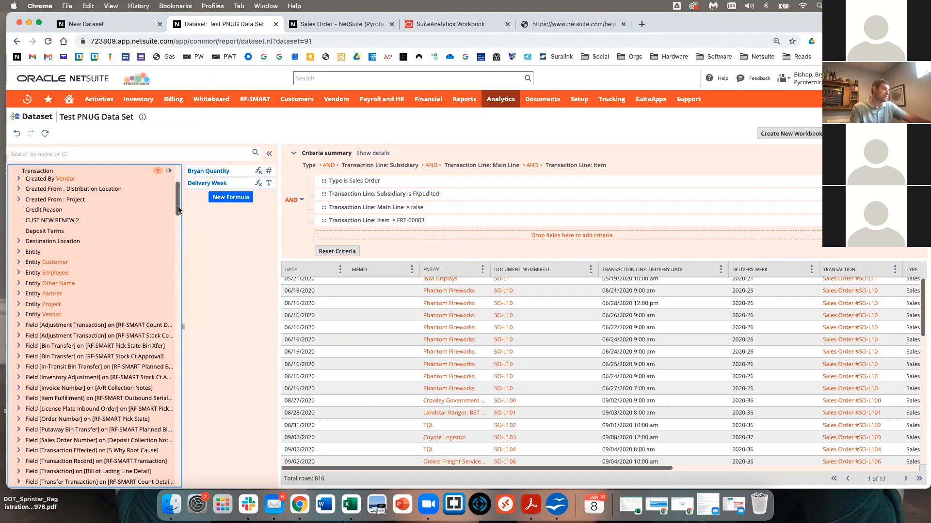
left_click_drag(179, 191, 179, 172)
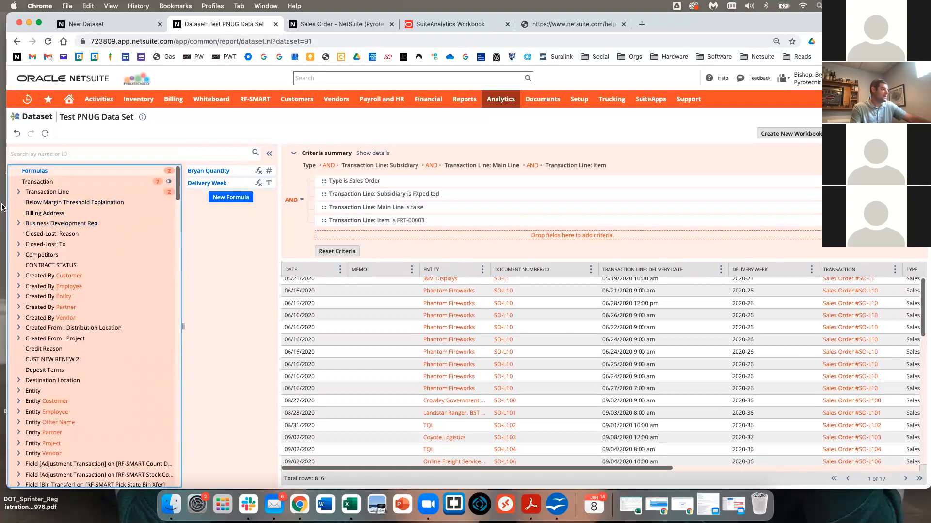
Show the fields of the Transaction record and look through the whole field list.
left_click(43, 180)
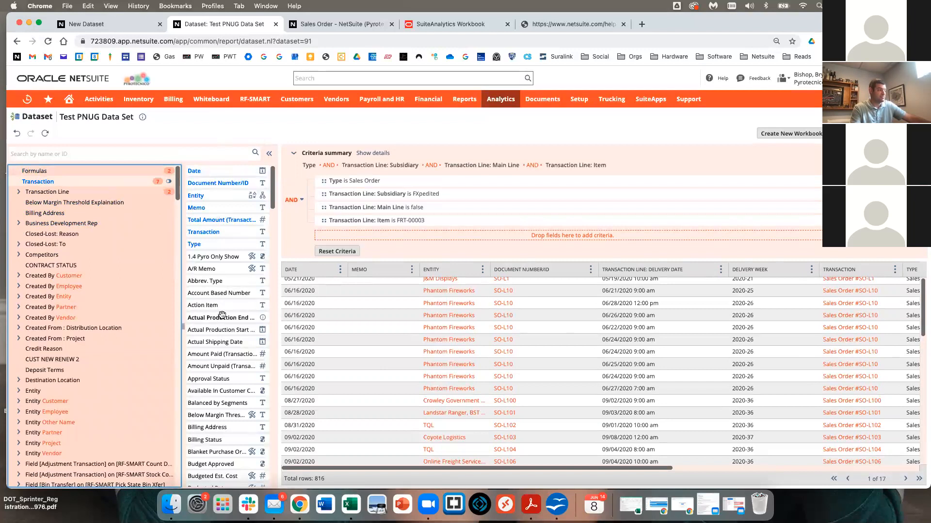
scroll(222, 316, "down", 15)
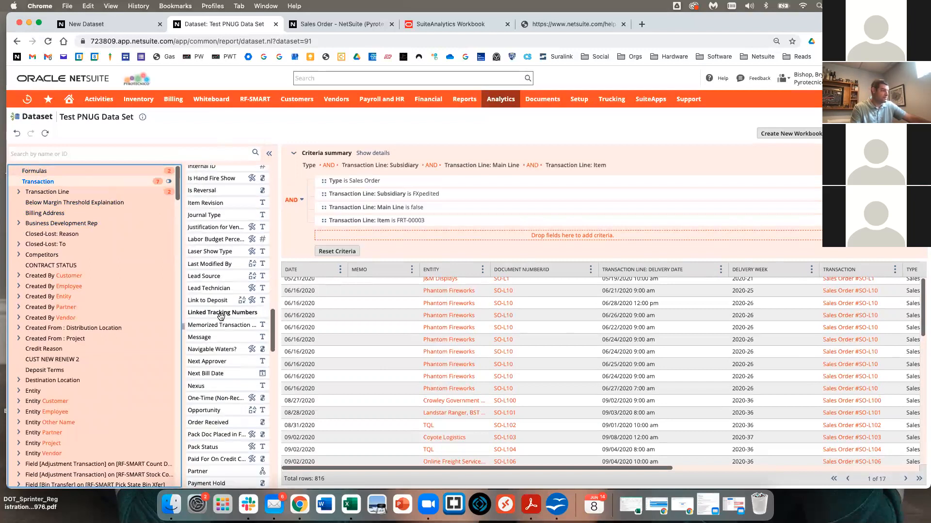
scroll(221, 315, "down", 15)
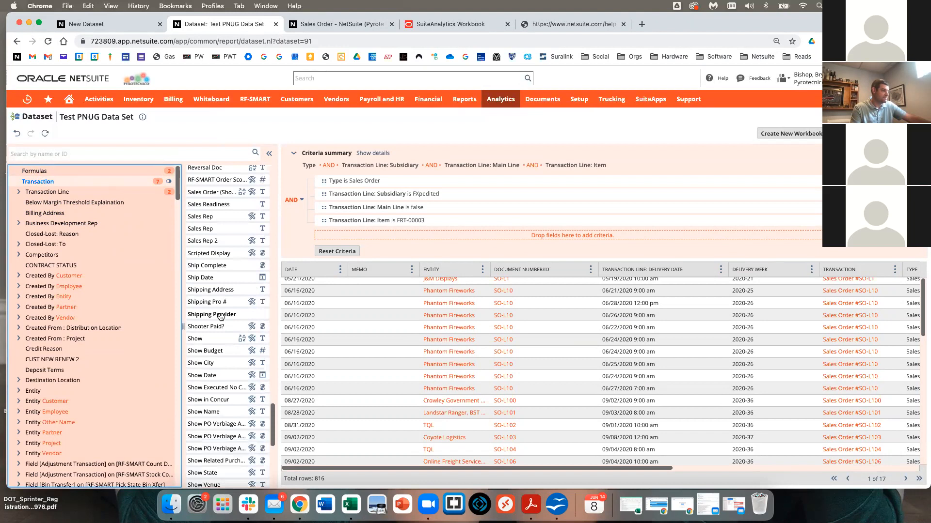
scroll(220, 316, "down", 10)
scroll(221, 315, "up", 15)
scroll(220, 315, "up", 15)
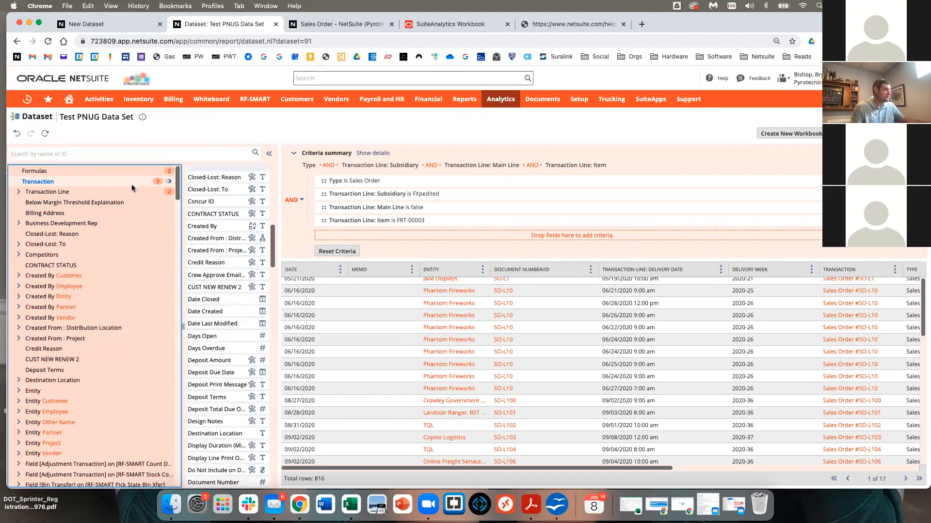
Search the fields for "sales" and add the custom Transaction field Sales Rep to the grid after Date.
left_click(136, 151)
type("sales")
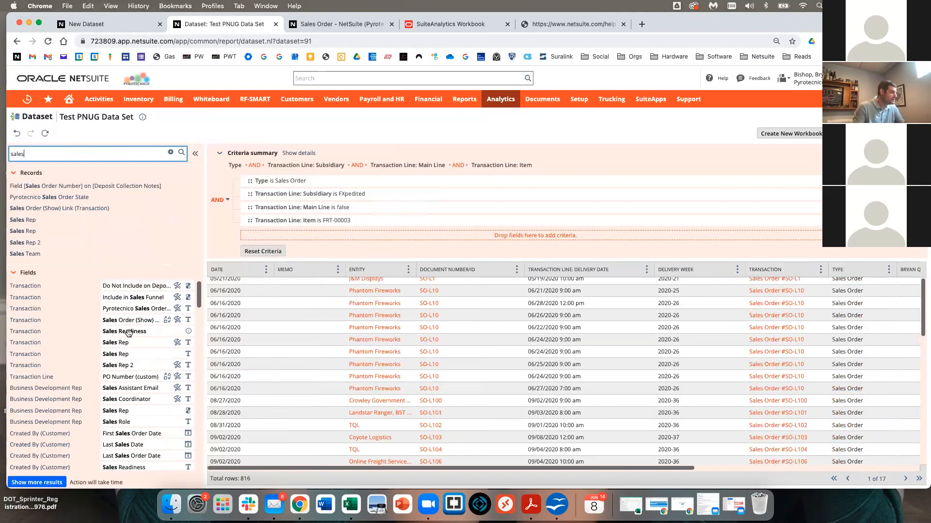
left_click_drag(115, 342, 147, 368)
left_click_drag(108, 343, 276, 271)
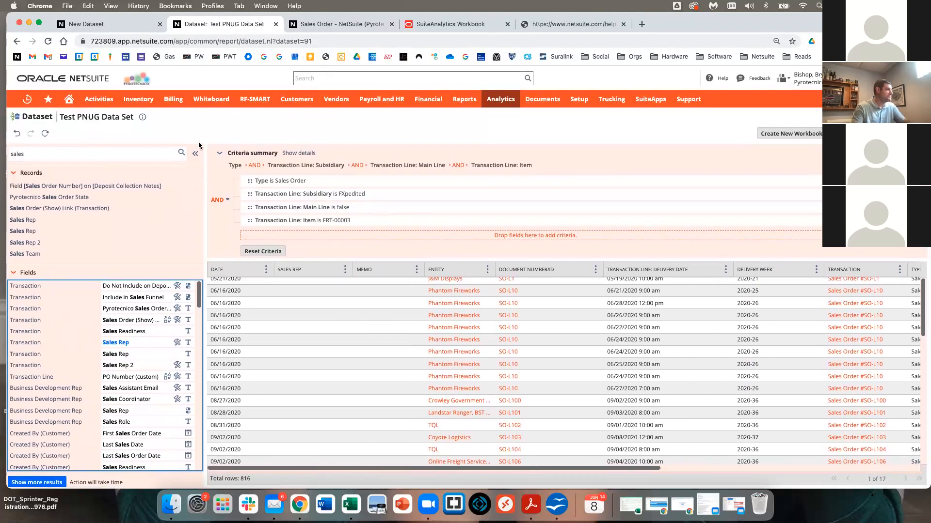
Clear the field search, show the Transaction record's fields from the start and open the Memo column's options.
left_click_drag(51, 154, 3, 142)
key("BackSpace")
left_click(39, 182)
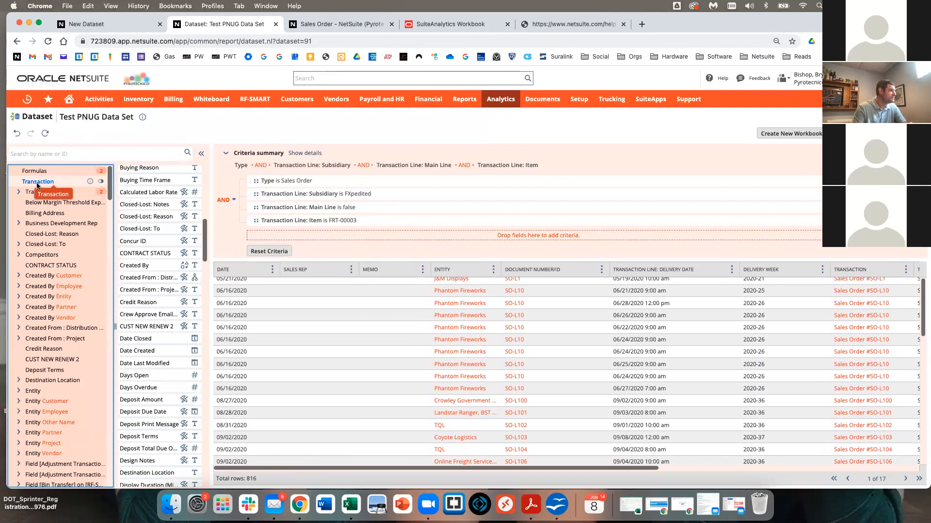
left_click_drag(205, 240, 216, 149)
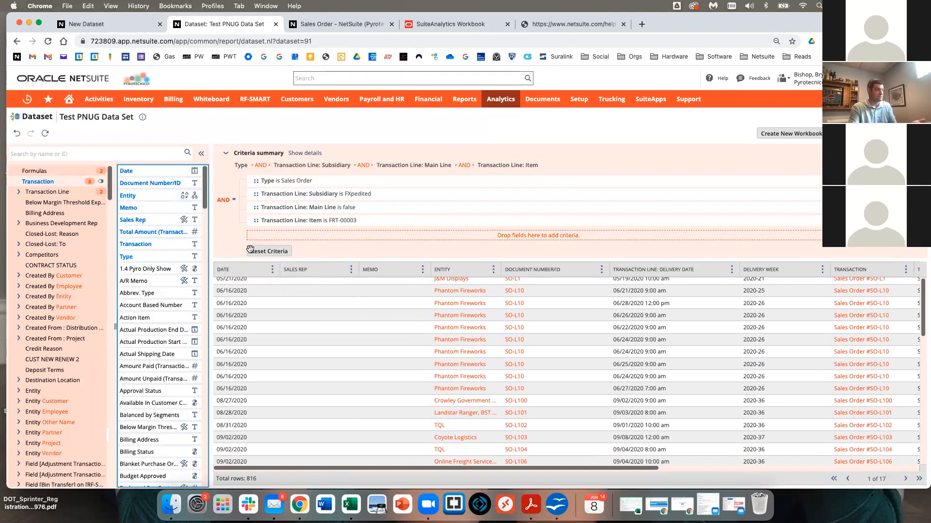
left_click(422, 270)
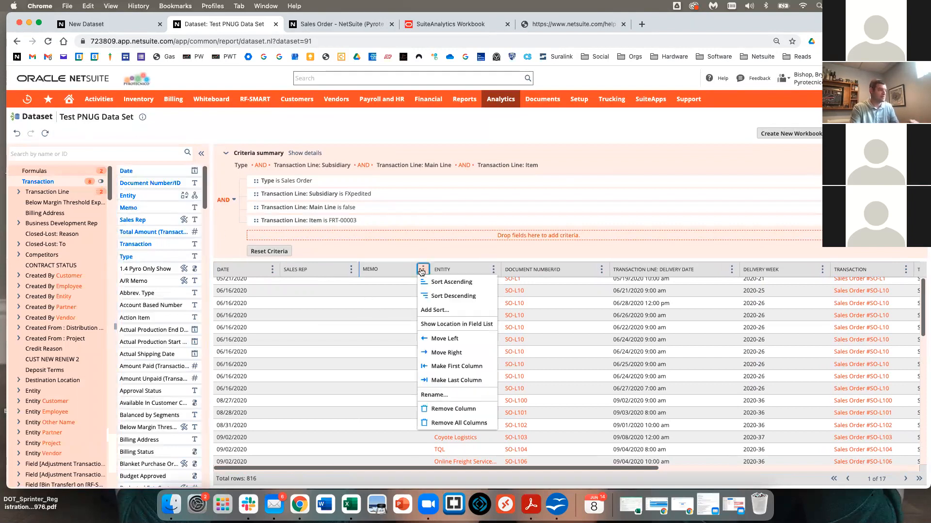
Remove the Memo column from the dataset's results grid.
left_click(455, 409)
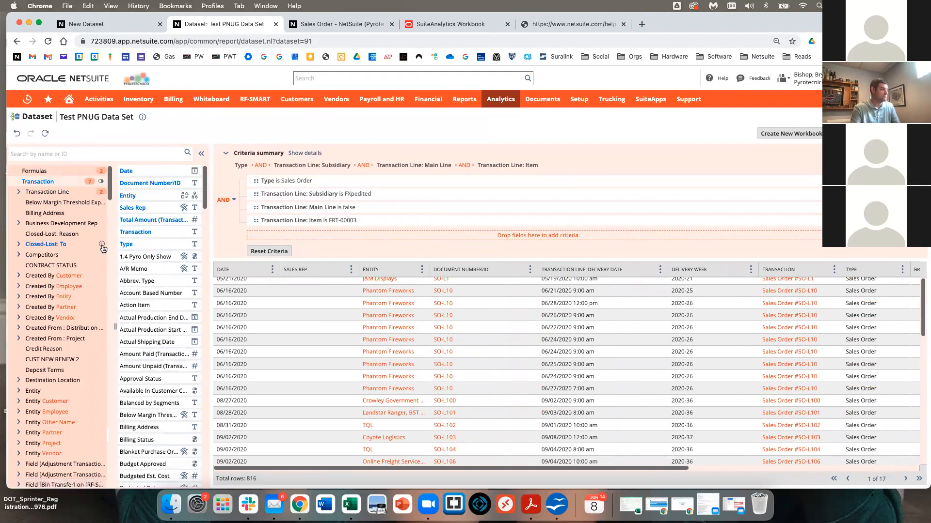
Review the fields available under Transaction Line, Transaction and Formulas.
left_click(52, 193)
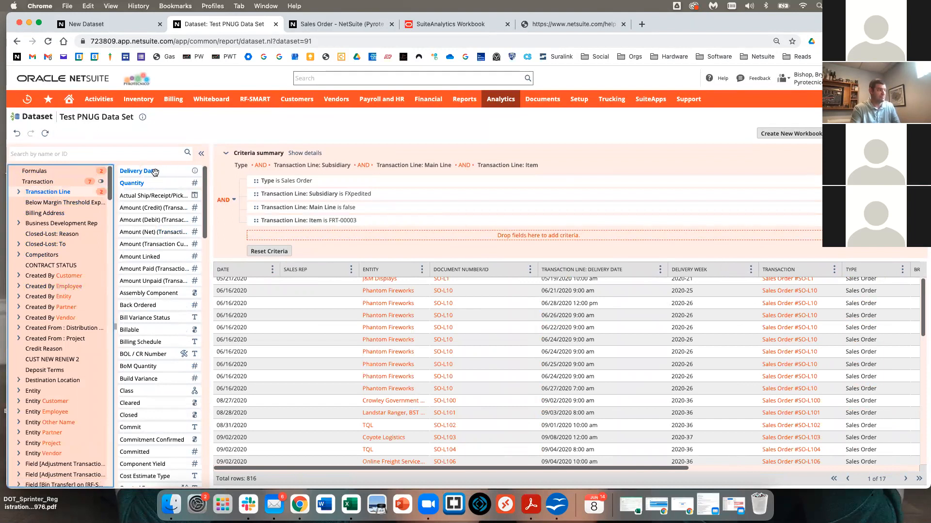
left_click(34, 171)
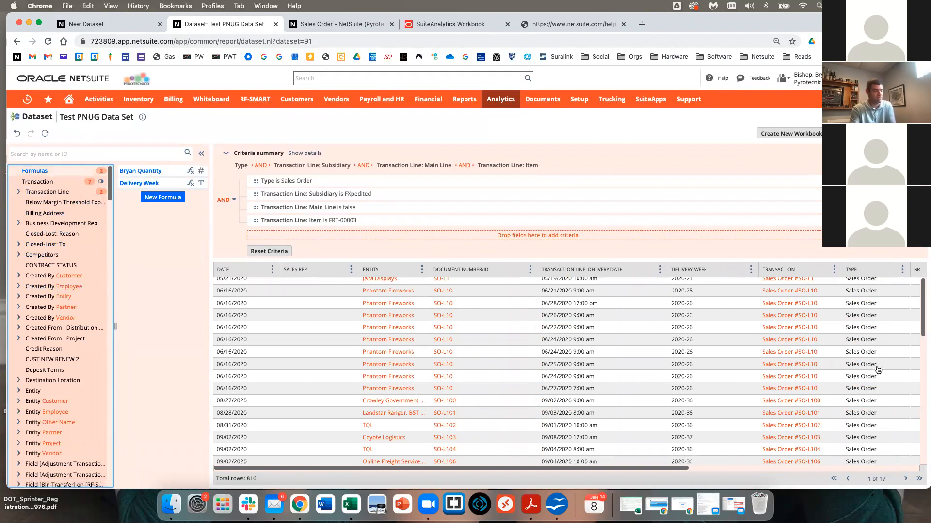
left_click(41, 183)
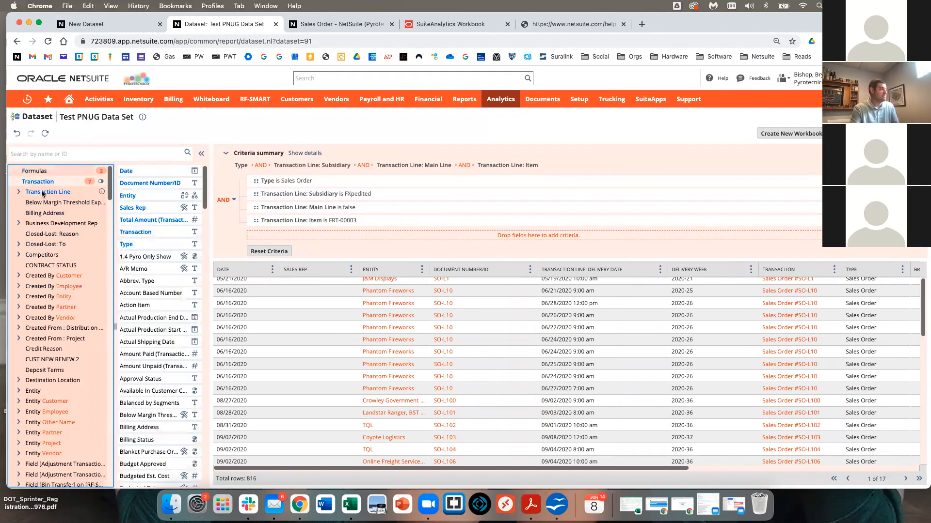
left_click(34, 171)
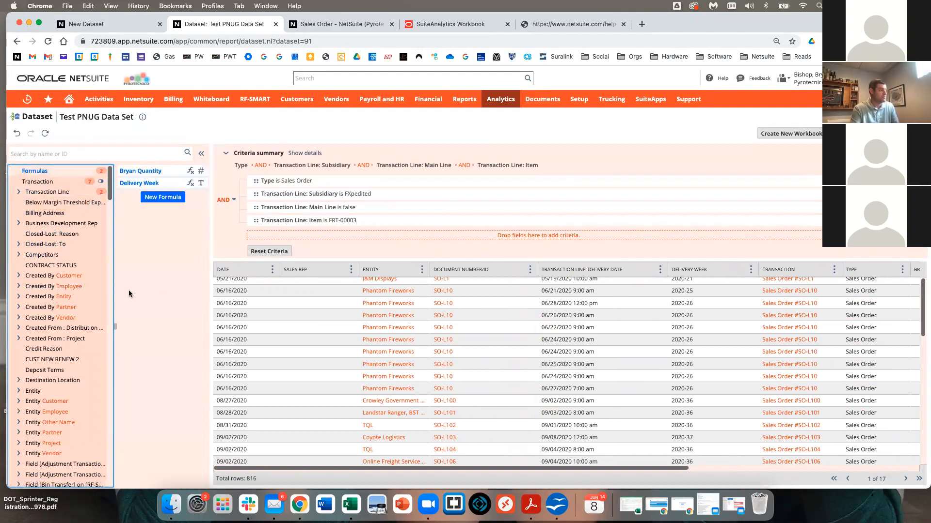
Look through the record types related to Transaction, including the nested records under Sales Rep.
scroll(41, 287, "down", 5)
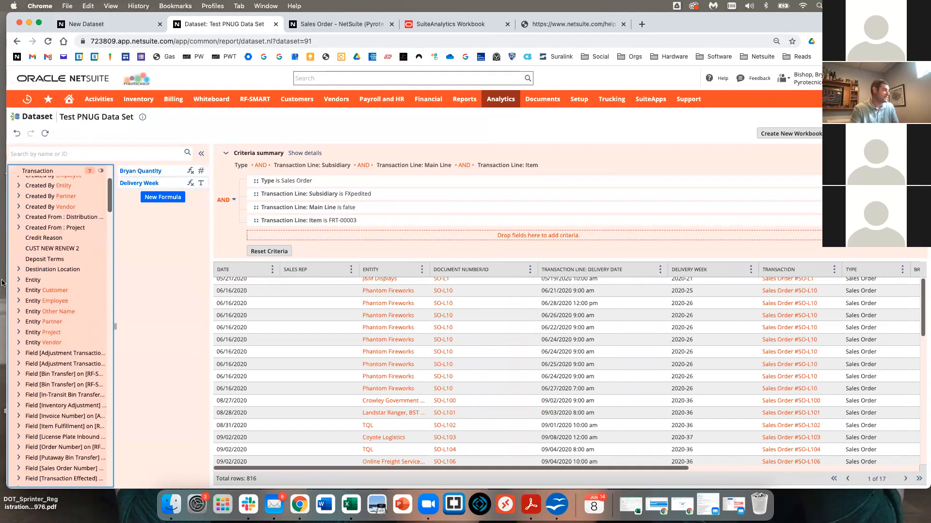
scroll(21, 349, "down", 10)
scroll(21, 349, "down", 10)
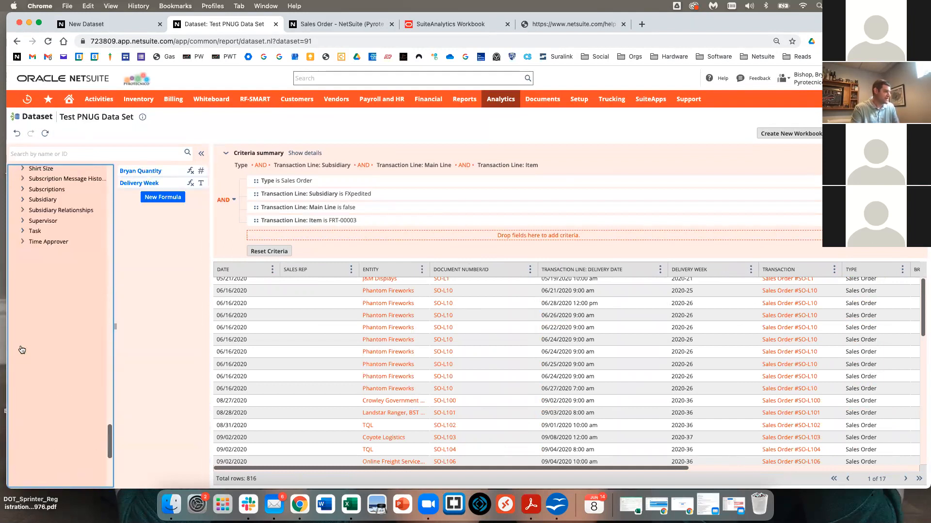
scroll(267, 348, "down", 5)
scroll(267, 348, "up", 10)
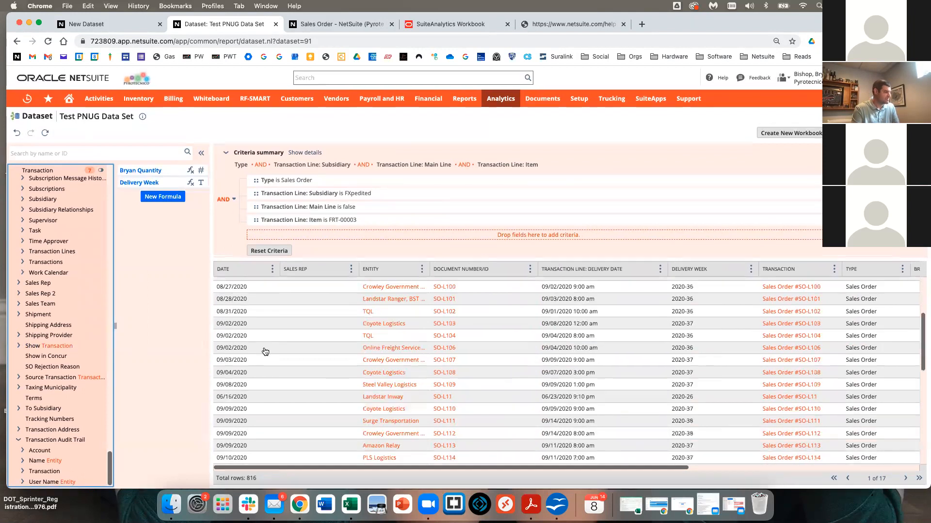
scroll(67, 354, "up", 10)
scroll(67, 354, "up", 10)
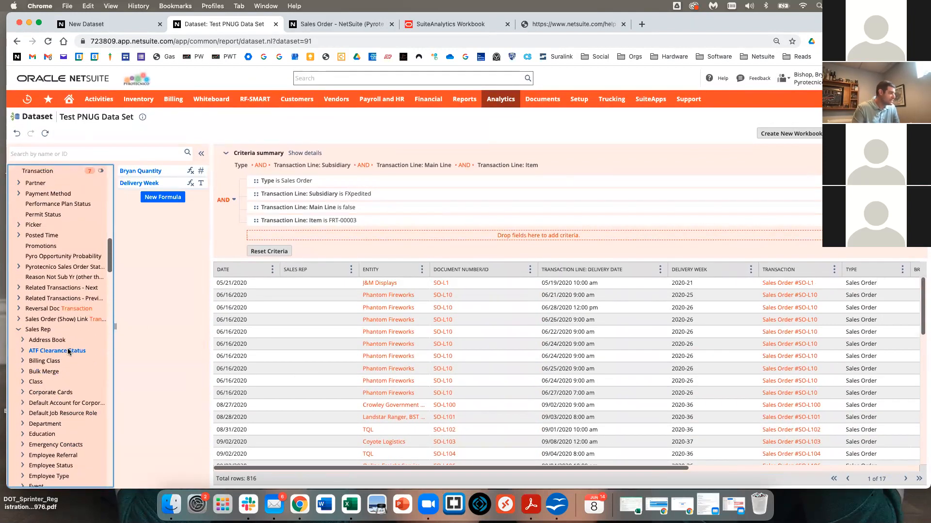
scroll(58, 339, "down", 8)
scroll(58, 291, "up", 6)
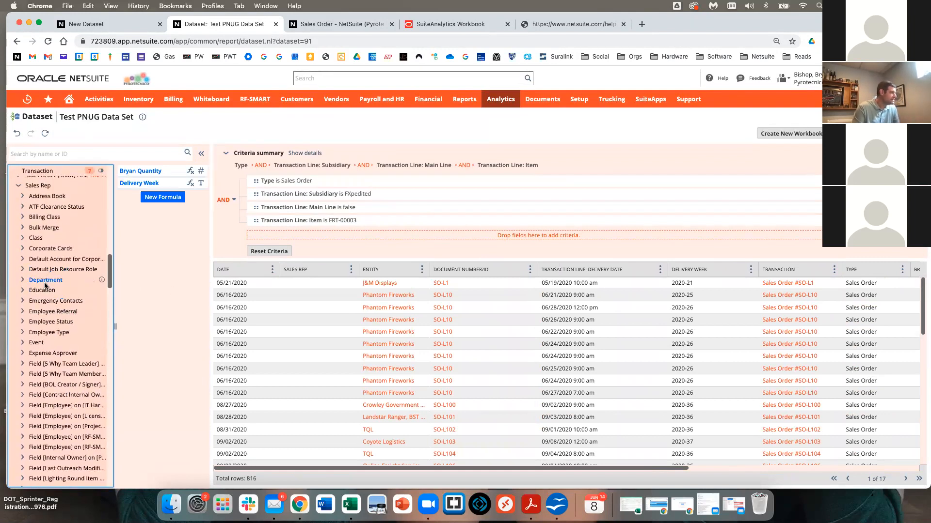
Under Sales Rep, drill through Department, its RF-SMART Stock Ct Approval field record and Account to view the 1099-MISC Category fields.
left_click_drag(42, 274, 307, 289)
left_click(45, 280)
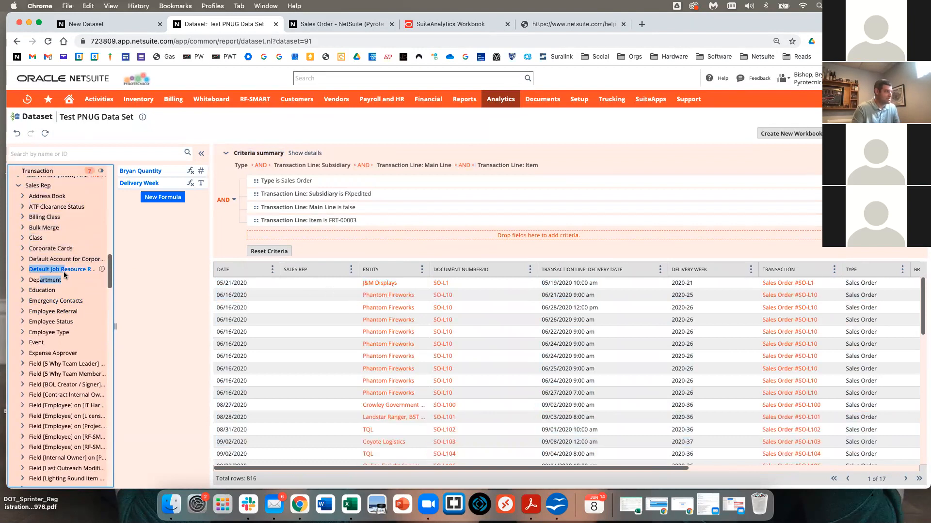
left_click(22, 280)
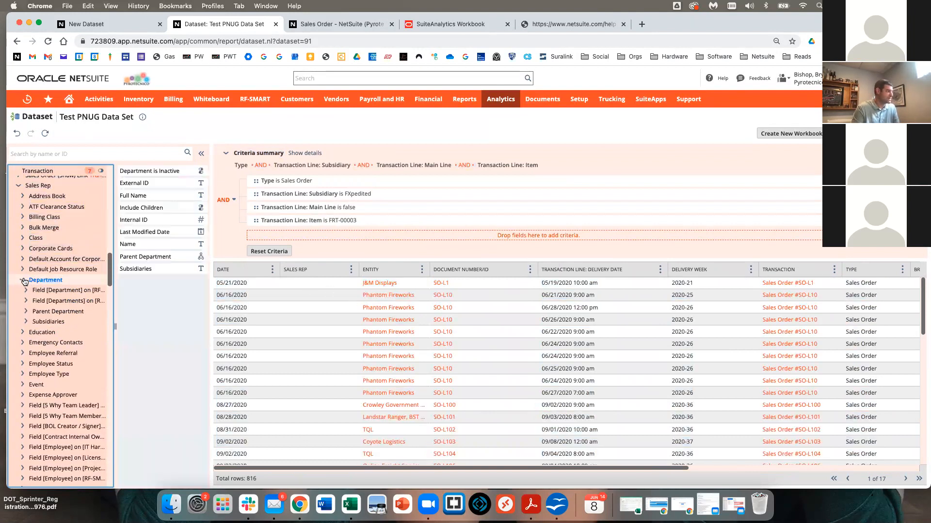
scroll(26, 291, "down", 1)
left_click(49, 304)
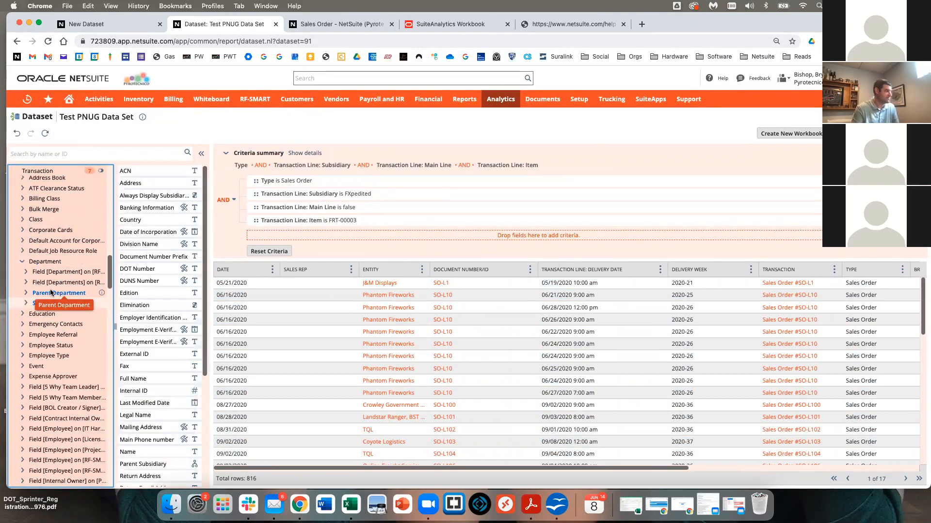
left_click(59, 272)
left_click(26, 272)
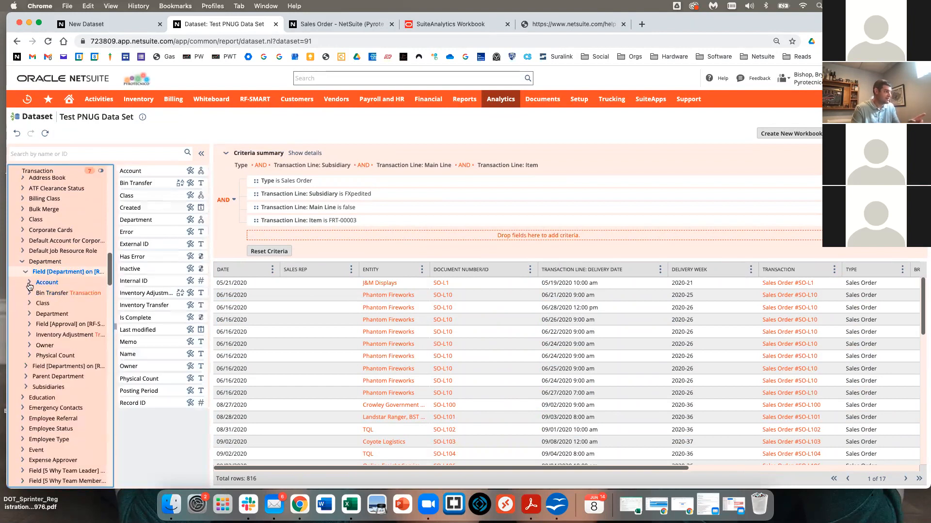
left_click(29, 282)
left_click(33, 294)
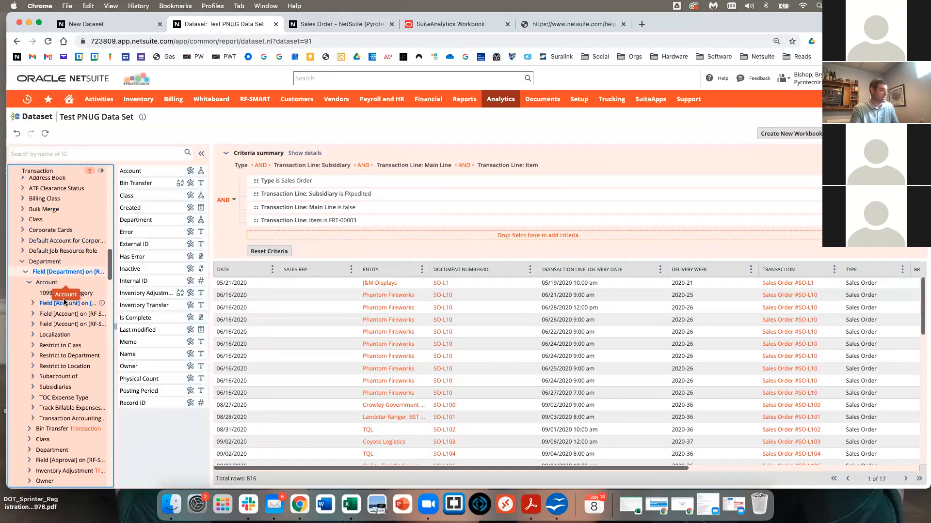
left_click(44, 294)
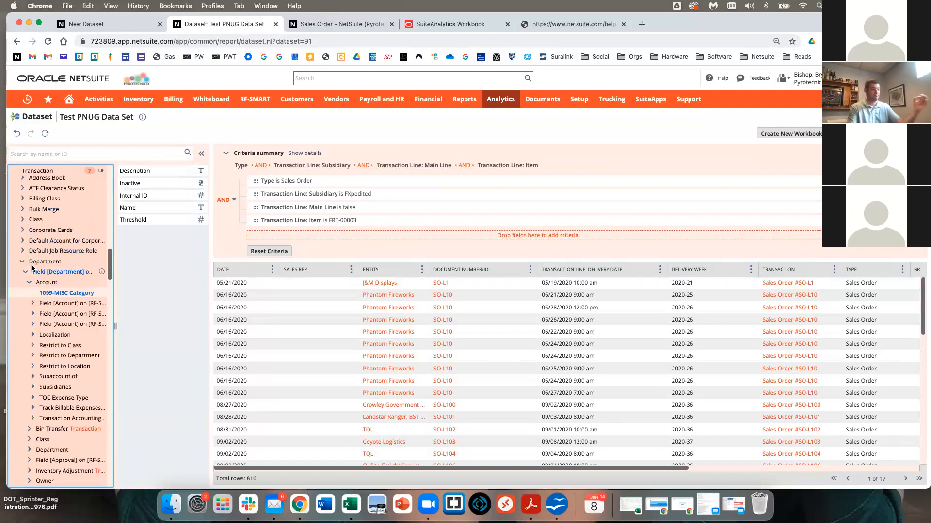
Collapse the Sales Rep record and return to the start of the related record list.
scroll(29, 269, "up", 5)
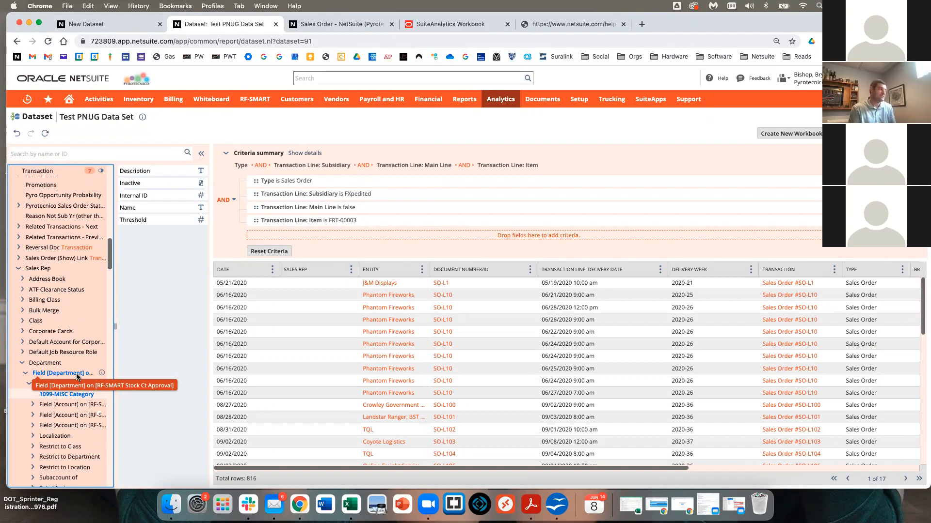
left_click(19, 268)
scroll(68, 286, "up", 15)
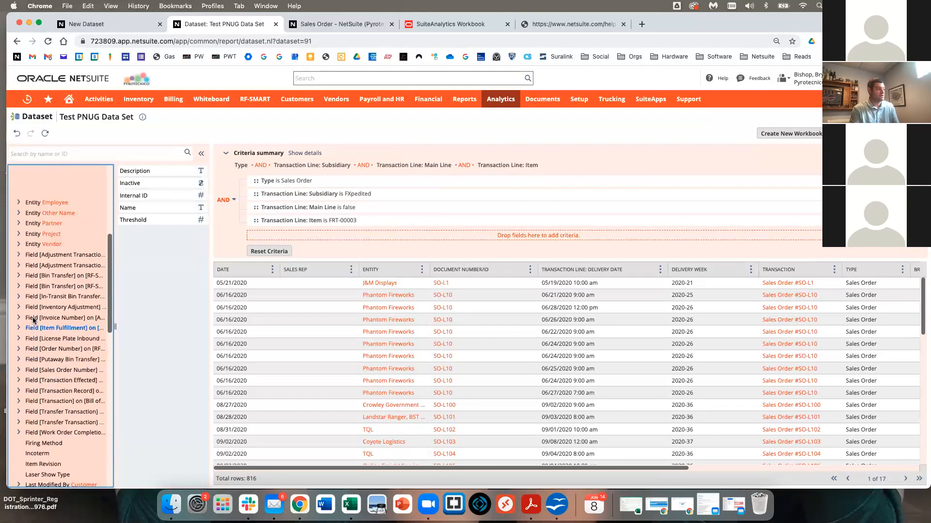
scroll(34, 321, "down", 2)
scroll(35, 321, "up", 3)
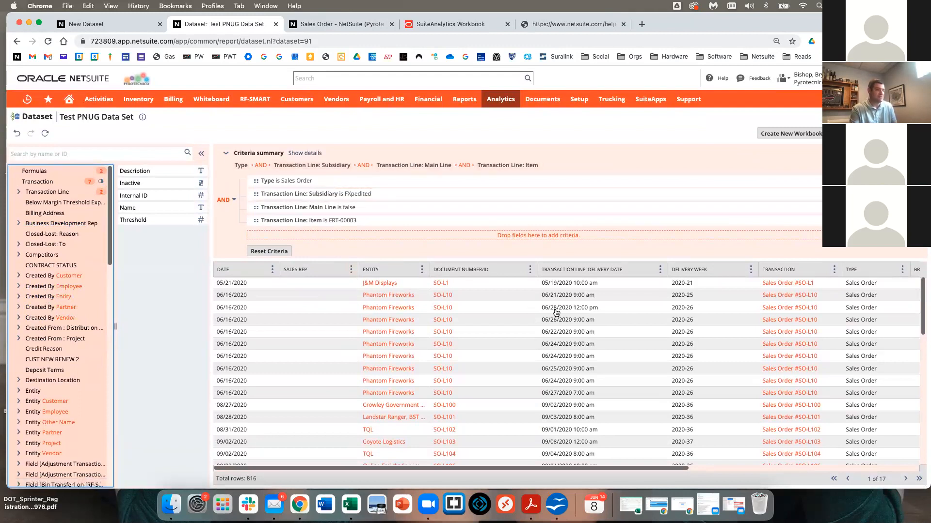
scroll(558, 312, "right", 2)
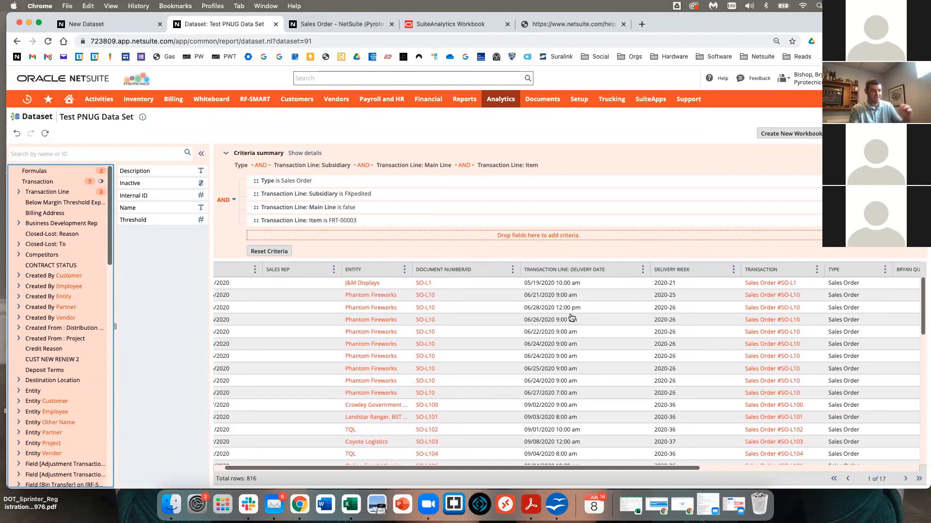
Switch to the J&M Displays sales order and examine the FRT-00003 freight miles line across its columns.
left_click(342, 24)
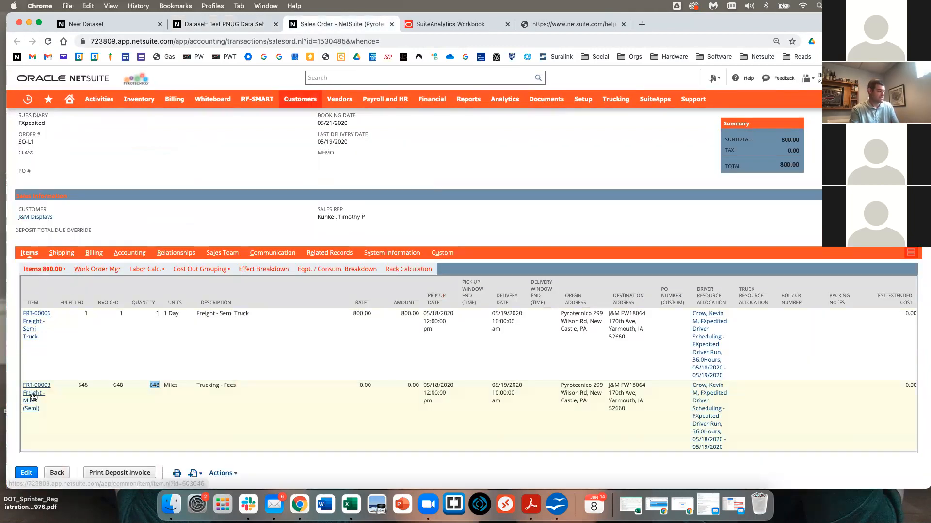
left_click_drag(92, 386, 225, 380)
left_click(140, 404)
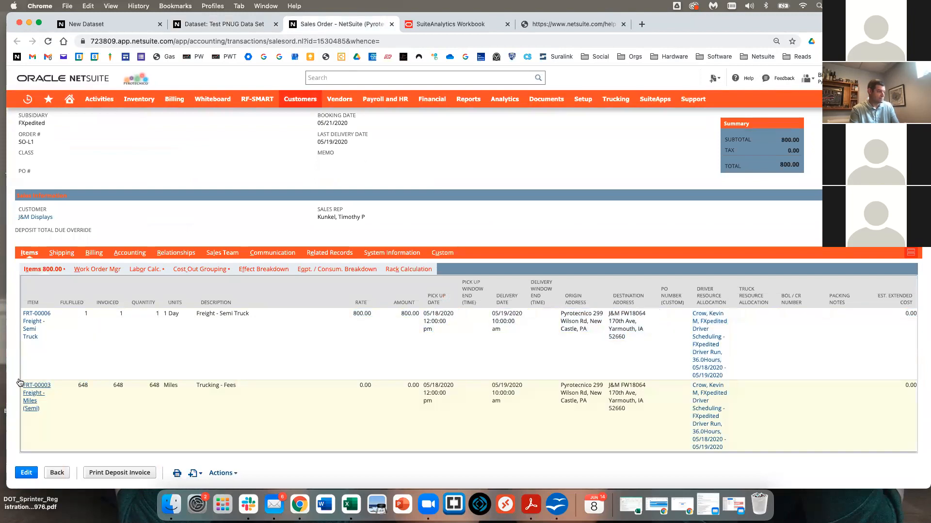
scroll(467, 415, "right", 4)
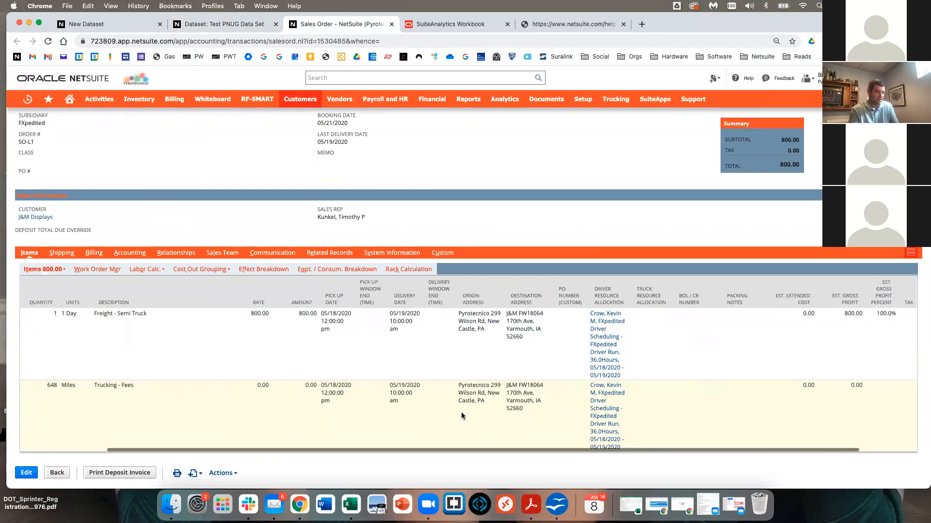
scroll(461, 415, "right", 2)
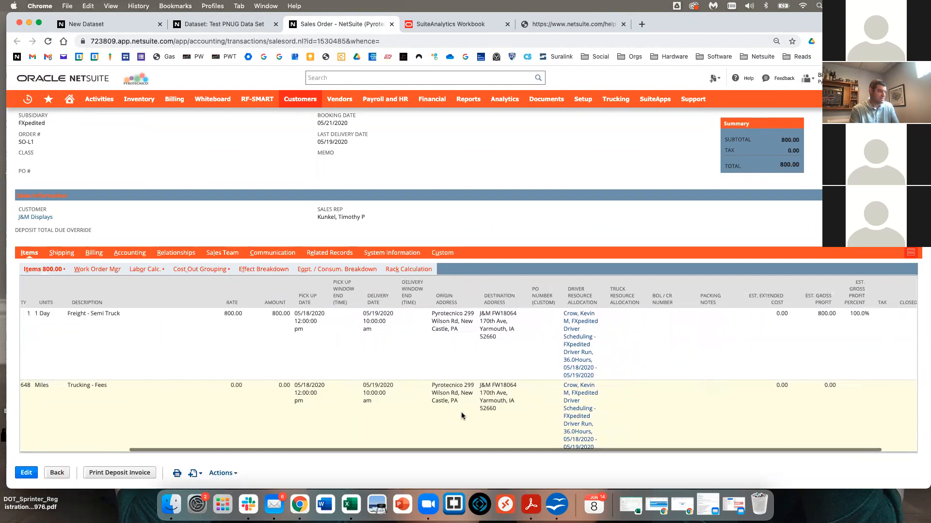
Compare the line-level Delivery Date column with the order header, and review the quantities on both item lines.
mouse_move(375, 297)
left_mouse_down()
mouse_move(417, 304)
mouse_move(383, 303)
left_mouse_up()
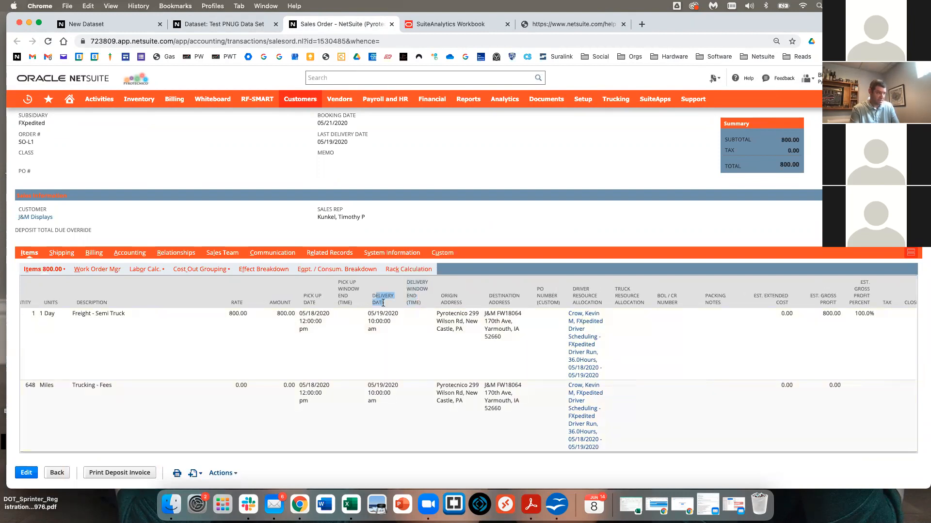
scroll(368, 283, "up", 3)
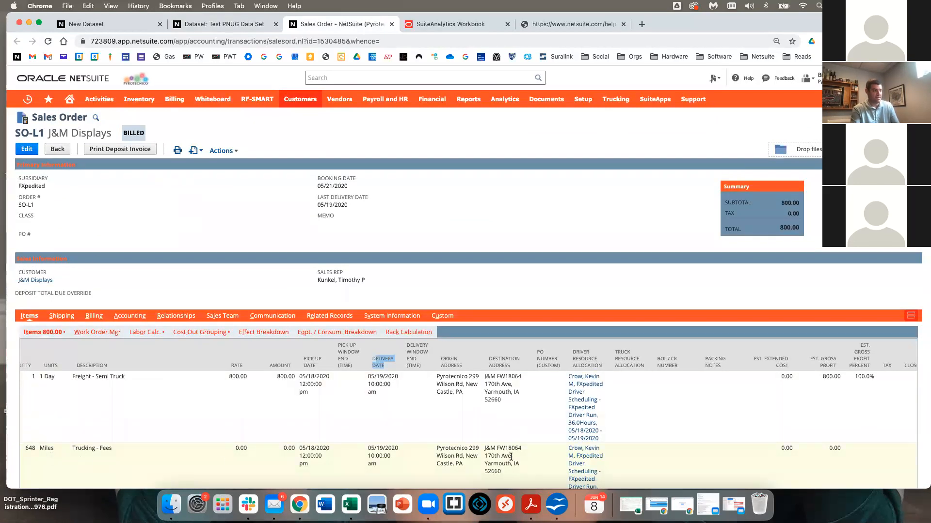
scroll(511, 457, "down", 3)
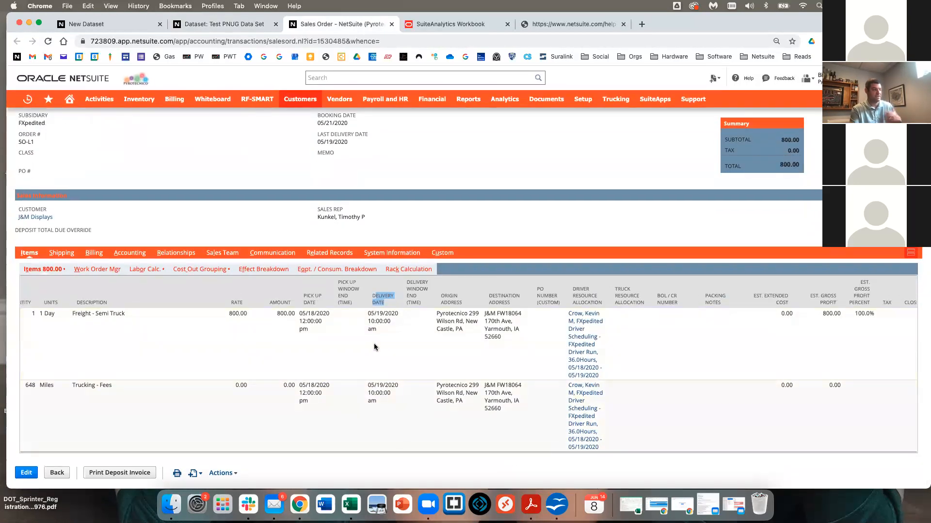
left_click(416, 388)
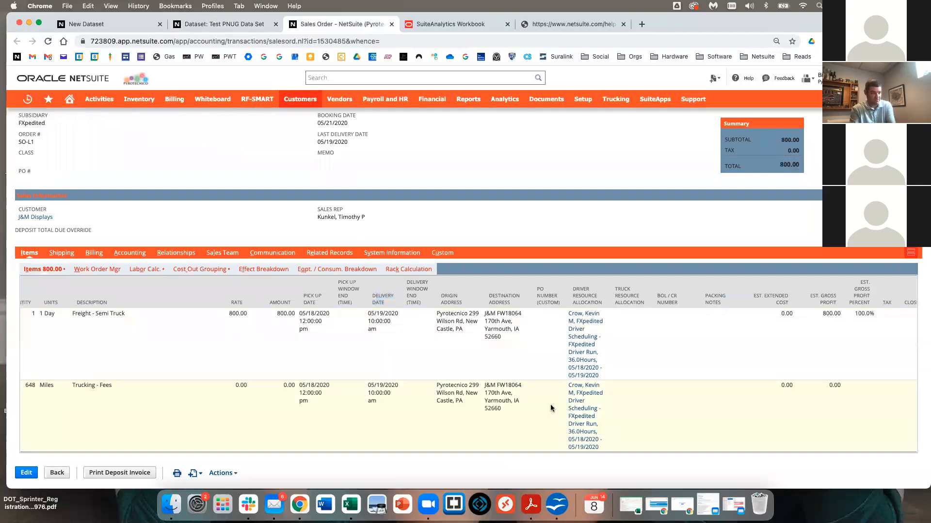
left_click_drag(46, 385, 18, 387)
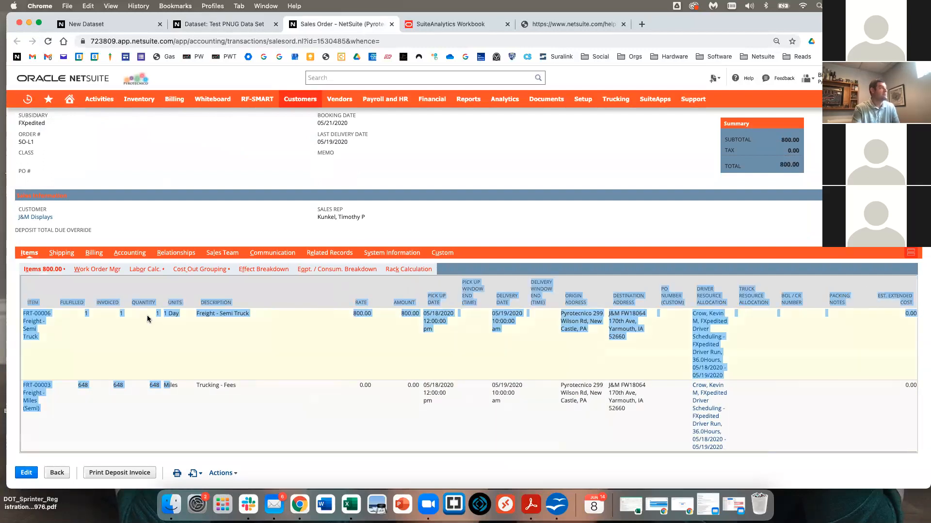
left_click(133, 418)
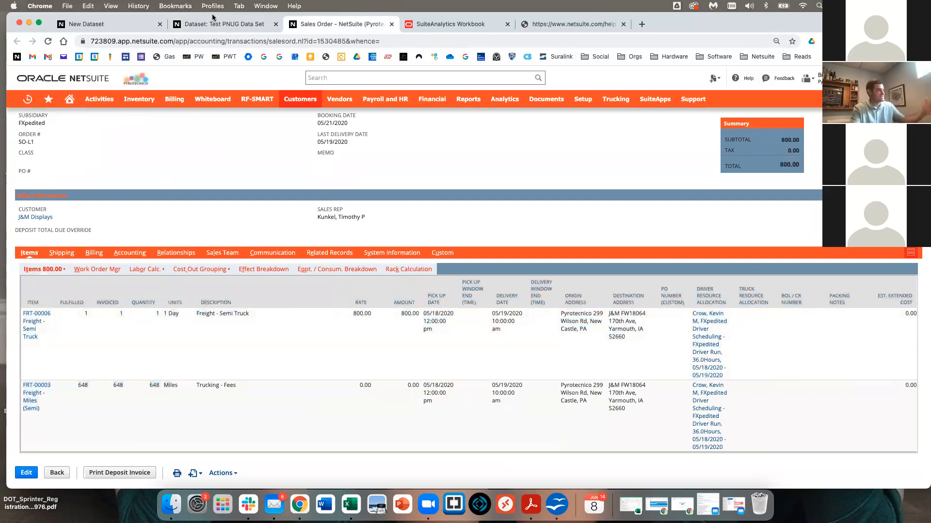
Return to the Test PNUG Data Set and inspect the Delivery Week formula definition, closing it without changes.
left_click(239, 24)
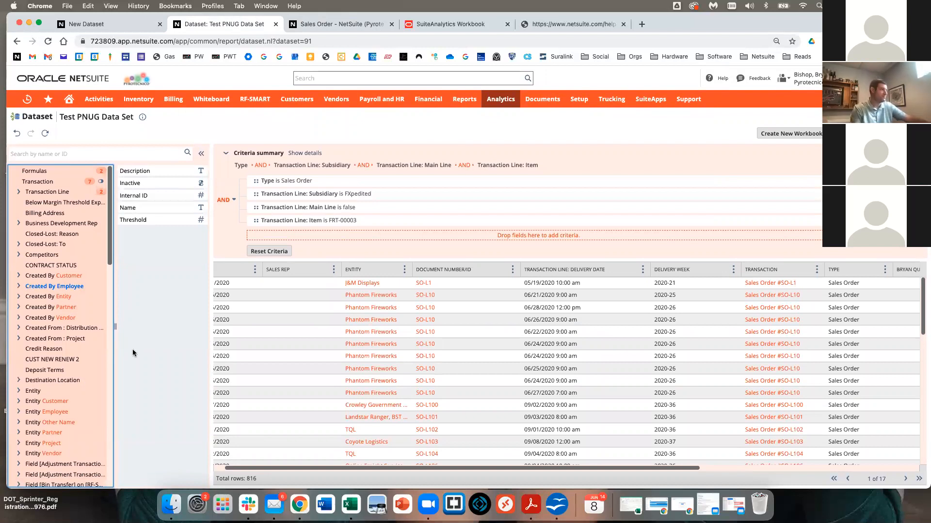
left_click(40, 172)
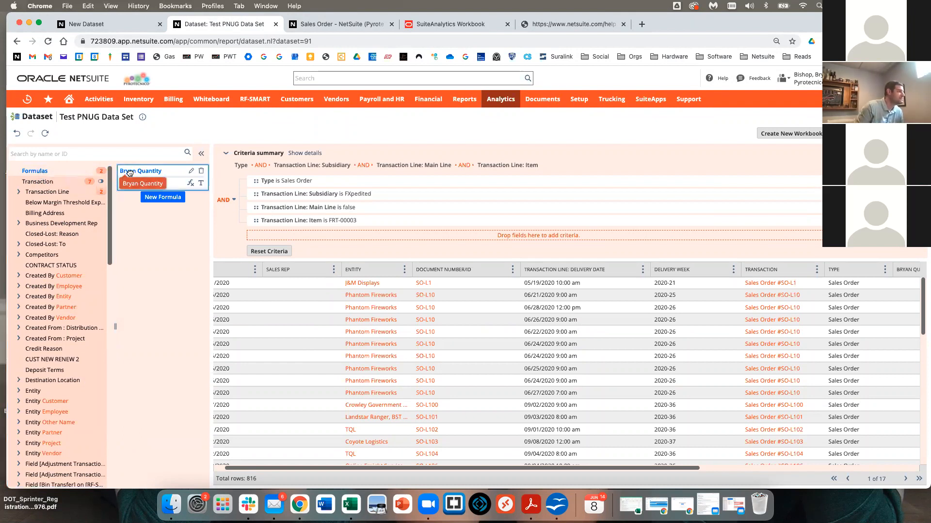
left_click(66, 174)
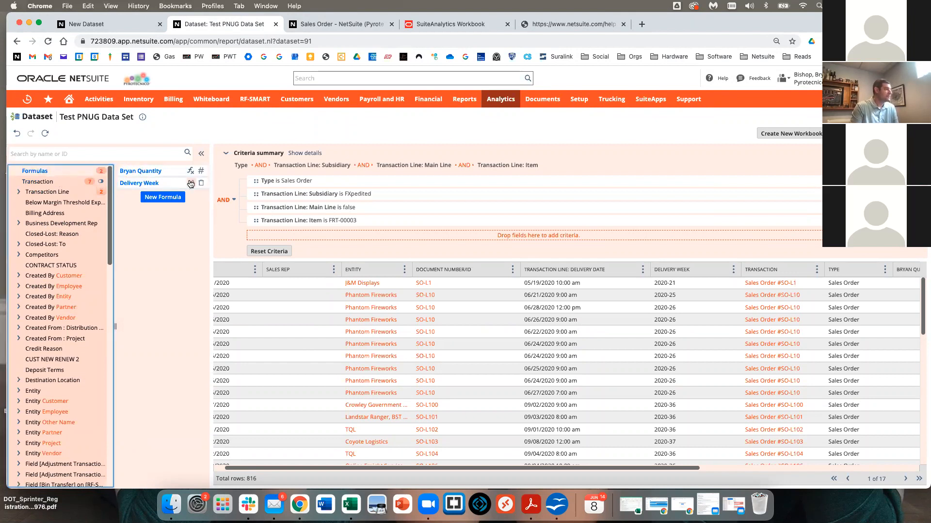
left_click(191, 185)
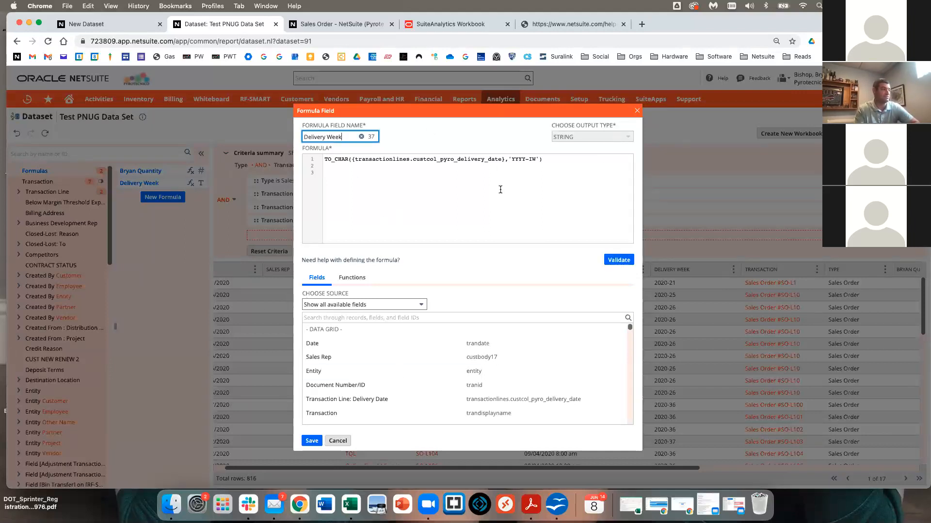
left_click(638, 112)
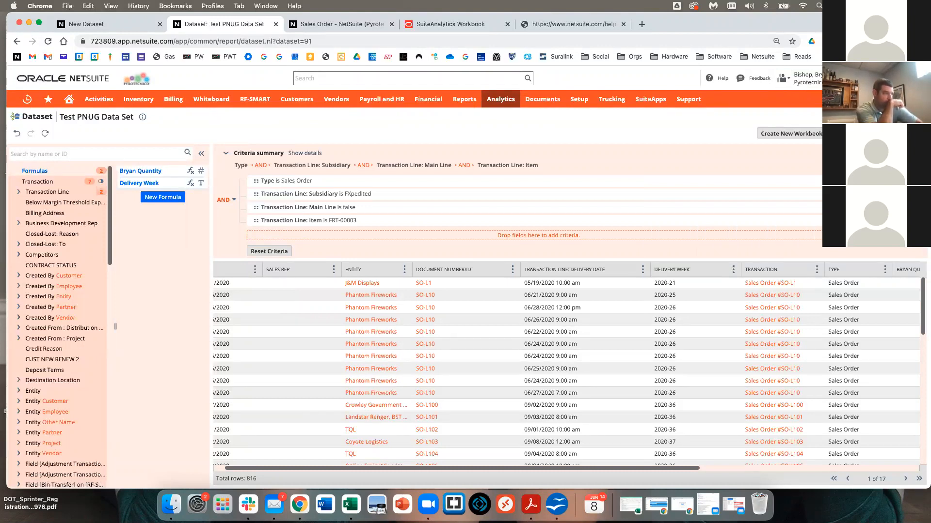
Search the dataset's field list for "item" and examine the matching Transaction Line and related record fields.
scroll(781, 379, "up", 10)
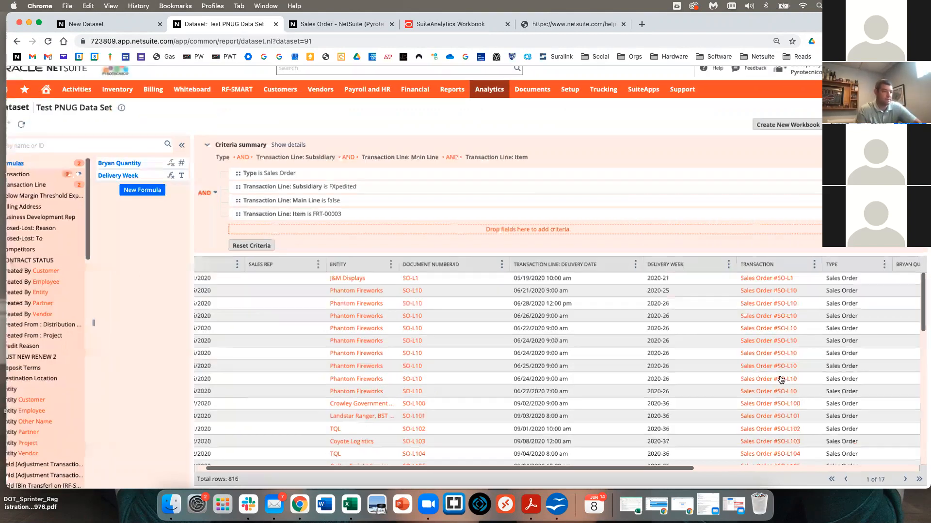
scroll(781, 380, "down", 10)
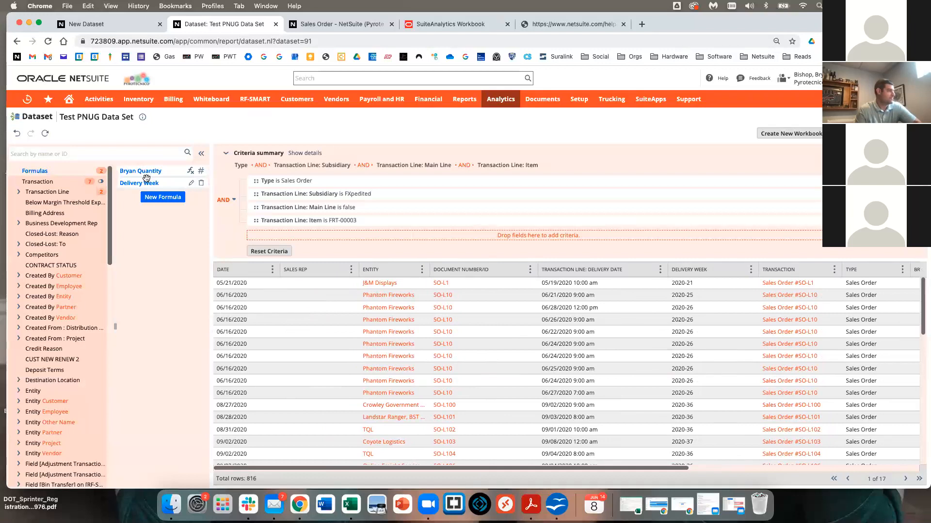
left_click(116, 155)
type("iteam")
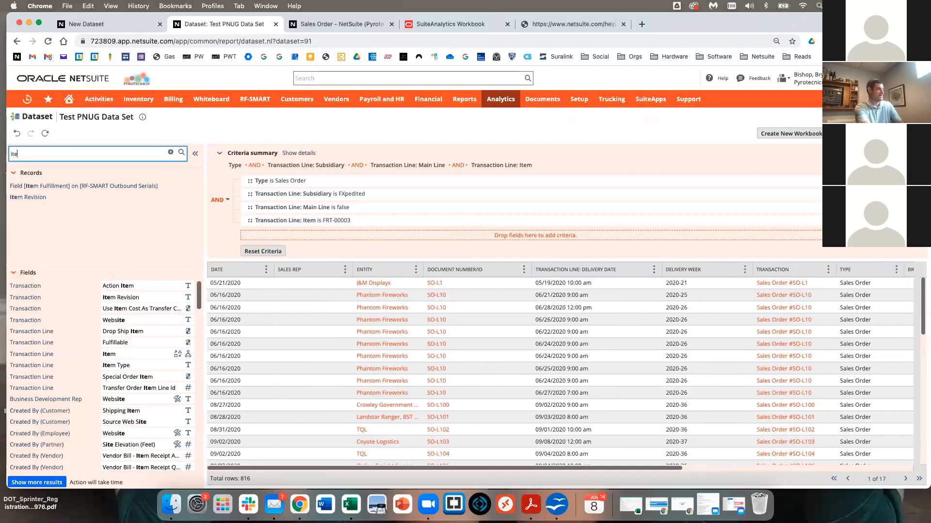
key("BackSpace")
key("BackSpace")
type("m")
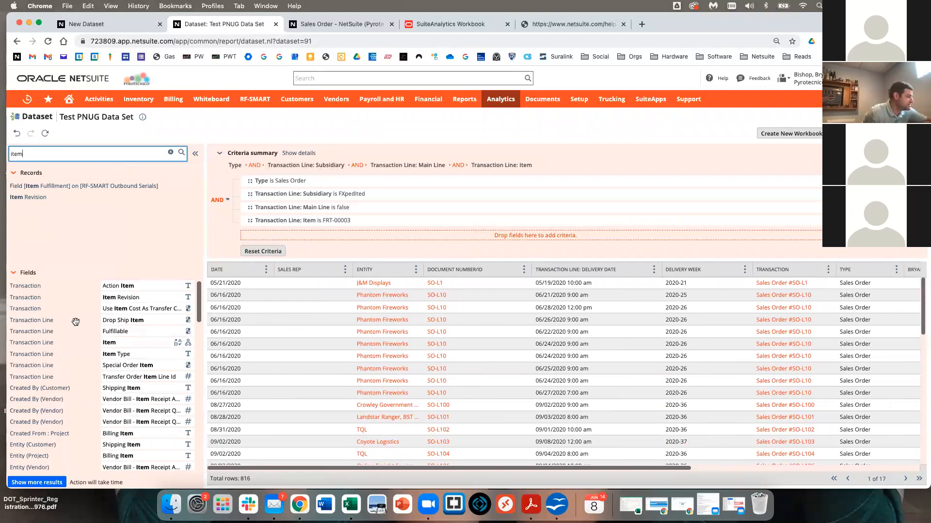
scroll(53, 340, "down", 1)
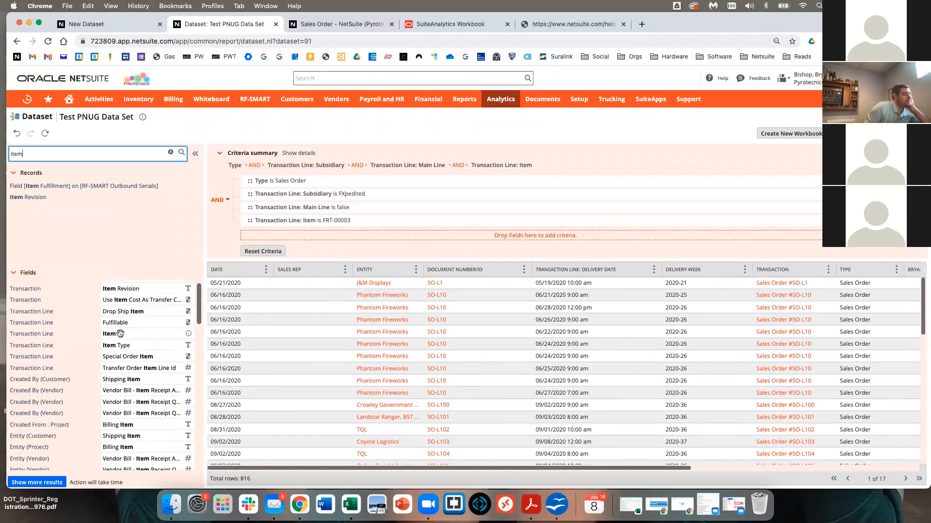
scroll(55, 366, "down", 2)
scroll(55, 366, "up", 2)
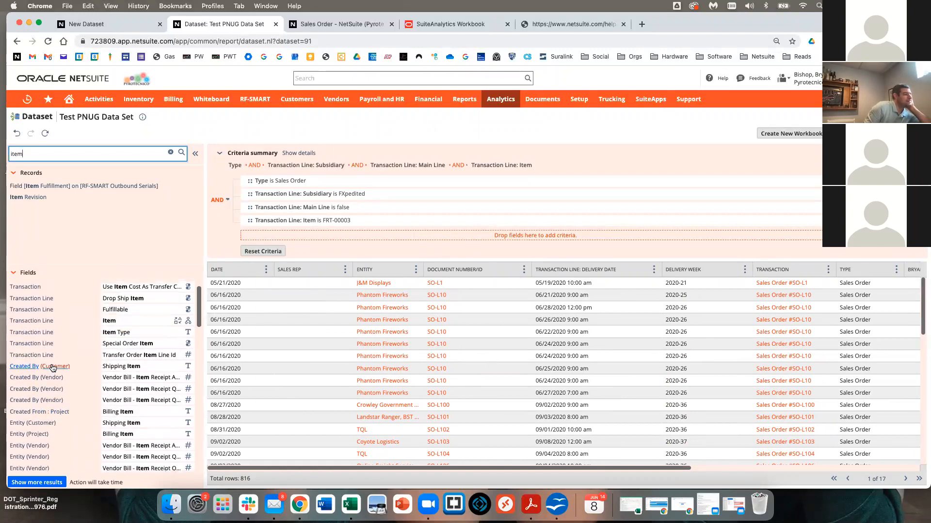
left_click(110, 319)
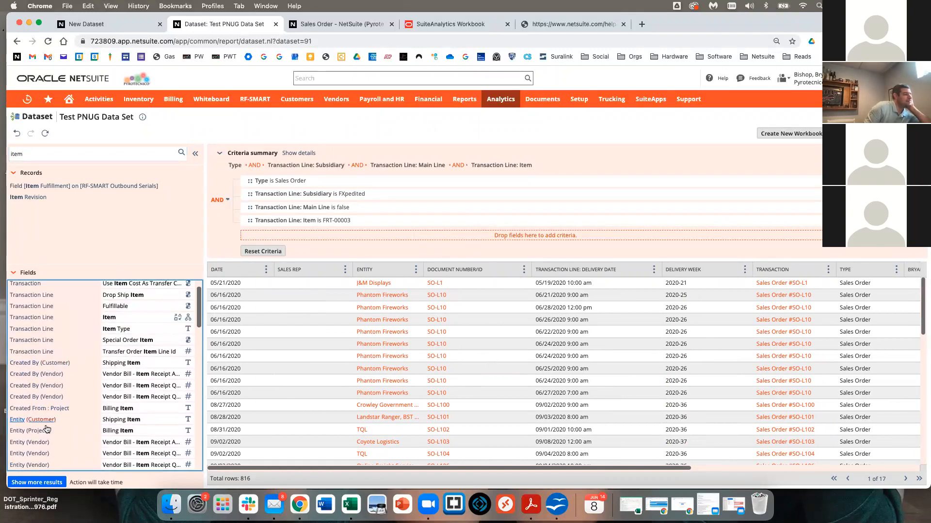
Clear the field search and look through the fields available under the Transaction Line and Transaction records.
left_click(15, 154)
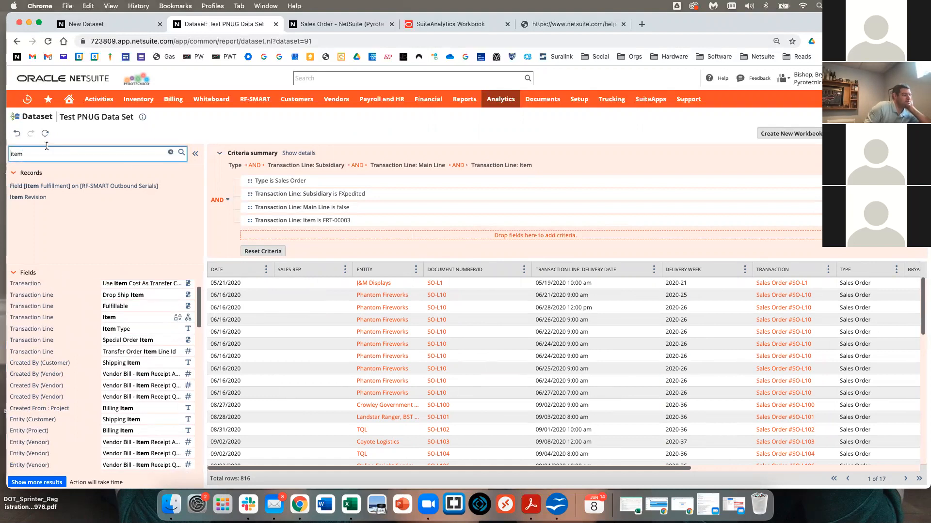
key("BackSpace")
key("BackSpace")
key("BackSpace")
key("BackSpace")
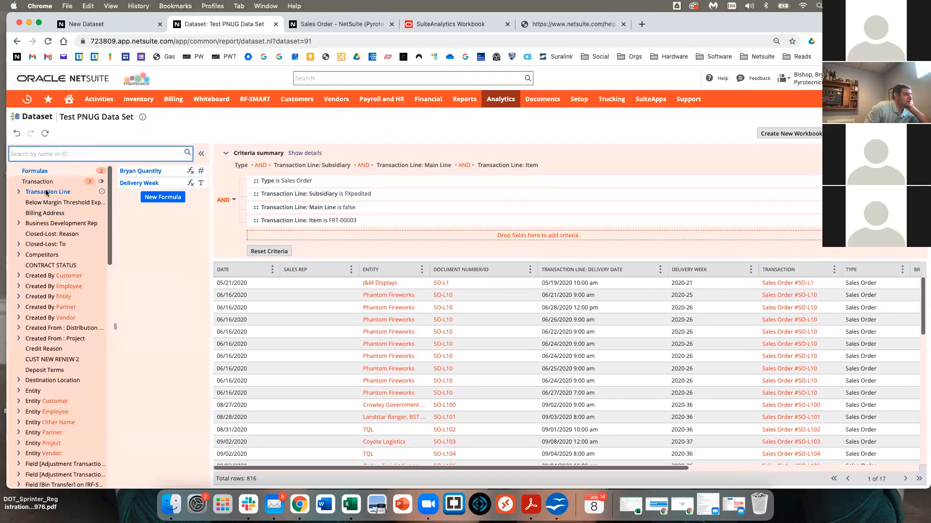
left_click(46, 192)
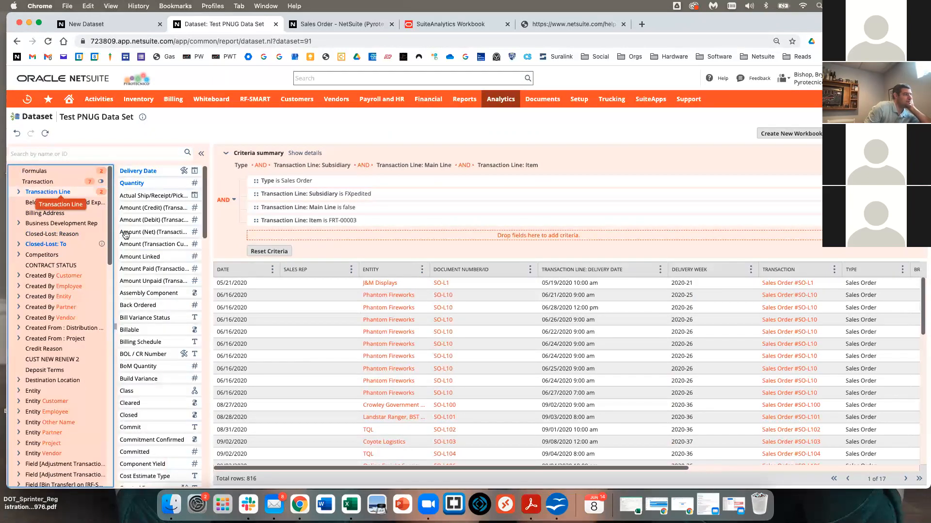
left_click(64, 184)
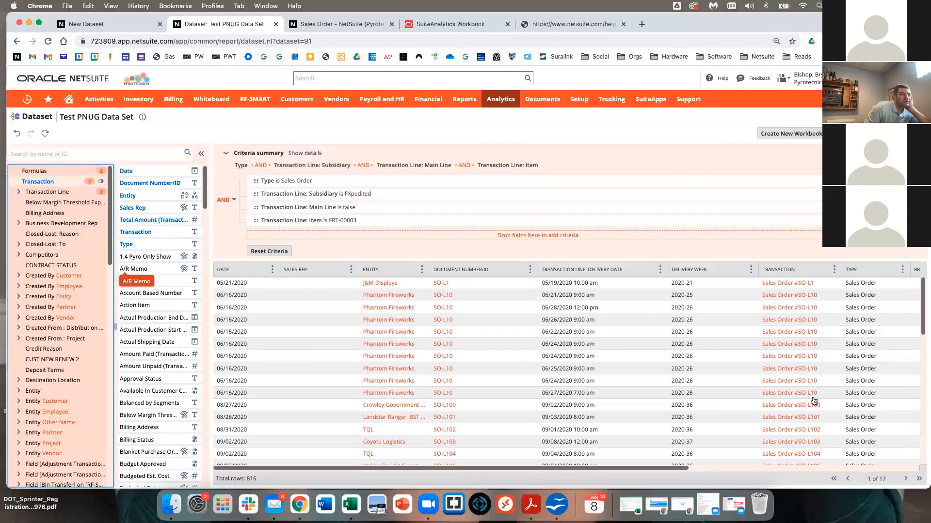
scroll(729, 380, "right", 4)
scroll(726, 379, "left", 4)
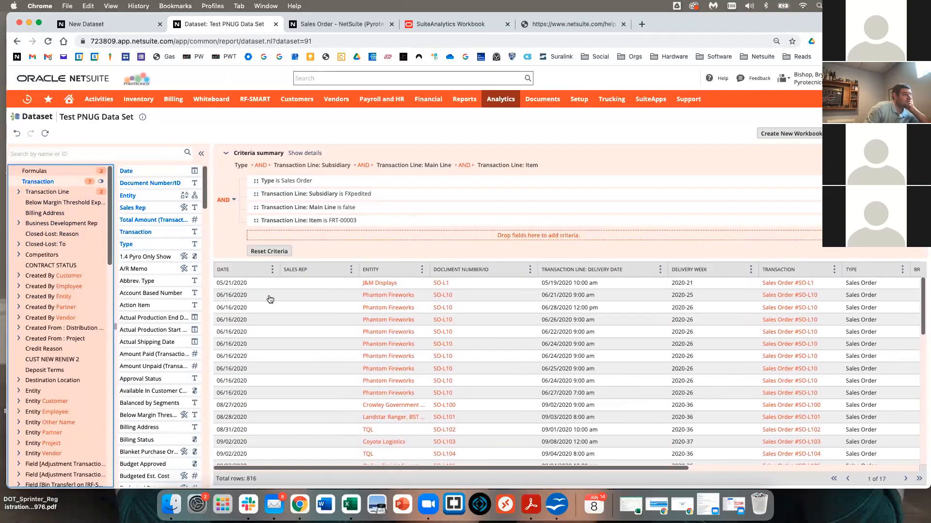
scroll(146, 208, "down", 1)
scroll(147, 208, "down", 2)
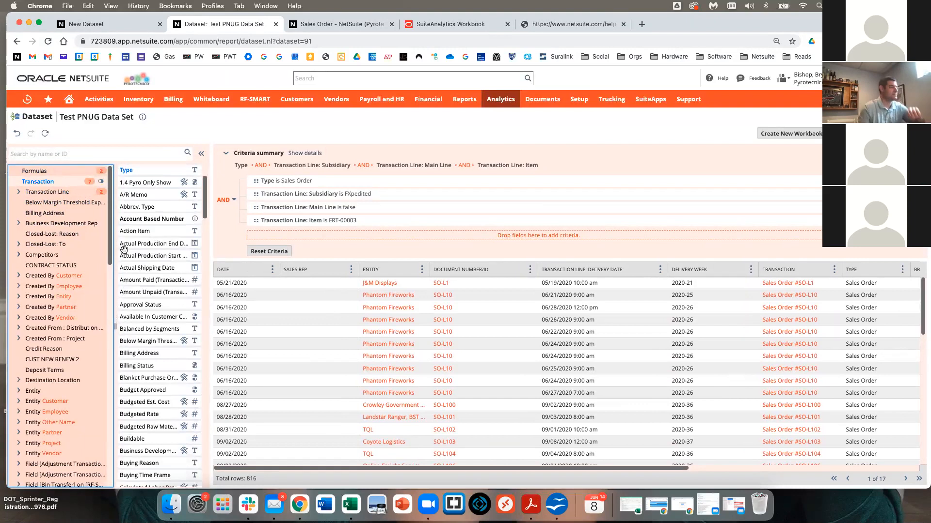
scroll(147, 207, "up", 3)
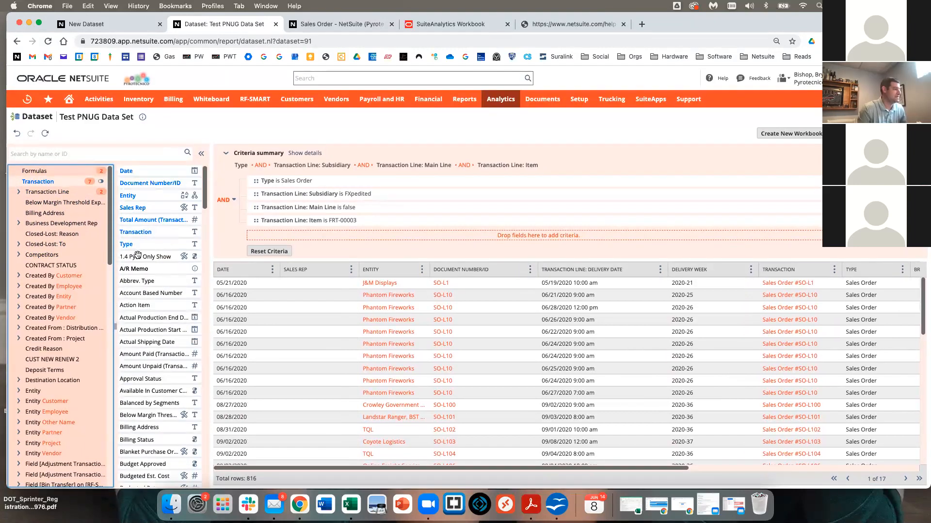
Search the field list for "item" again and locate the Transaction Line Item and Item Type fields.
left_click(76, 152)
type("item")
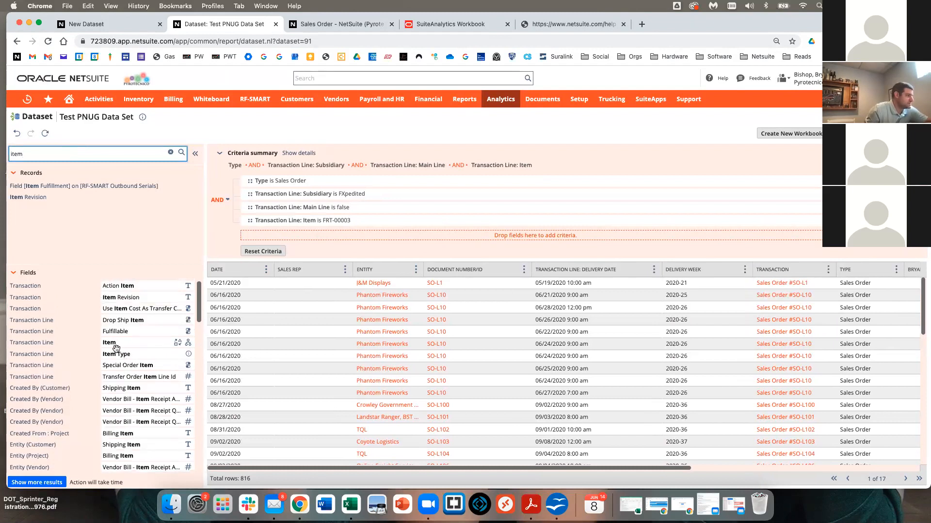
left_click(145, 355)
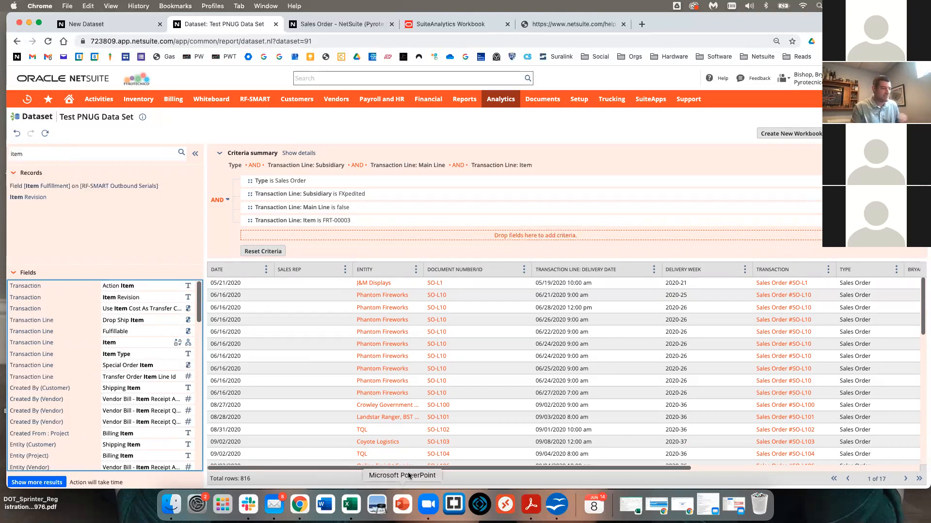
Compare the Bryan Quantity column with the Transaction Line: Quantity column in the dataset results.
left_click_drag(624, 468, 853, 468)
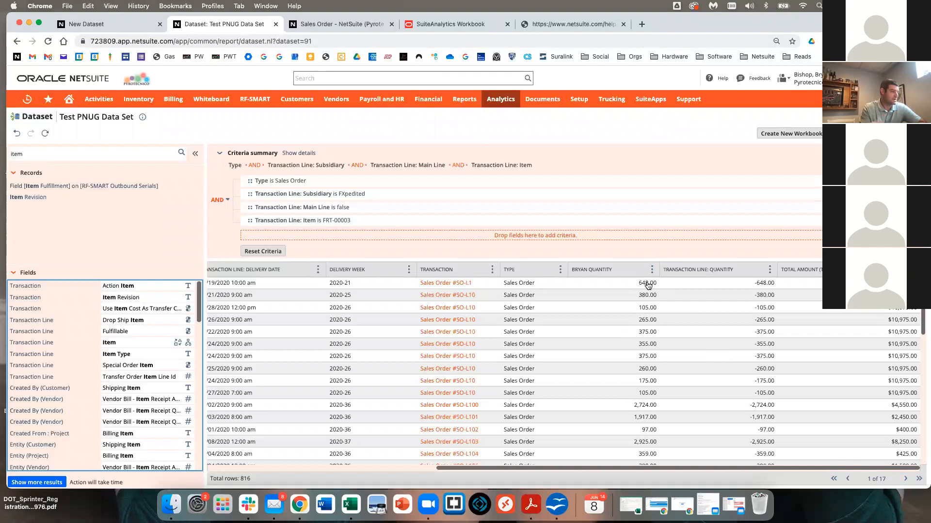
scroll(373, 367, "left", 5)
scroll(373, 367, "left", 2)
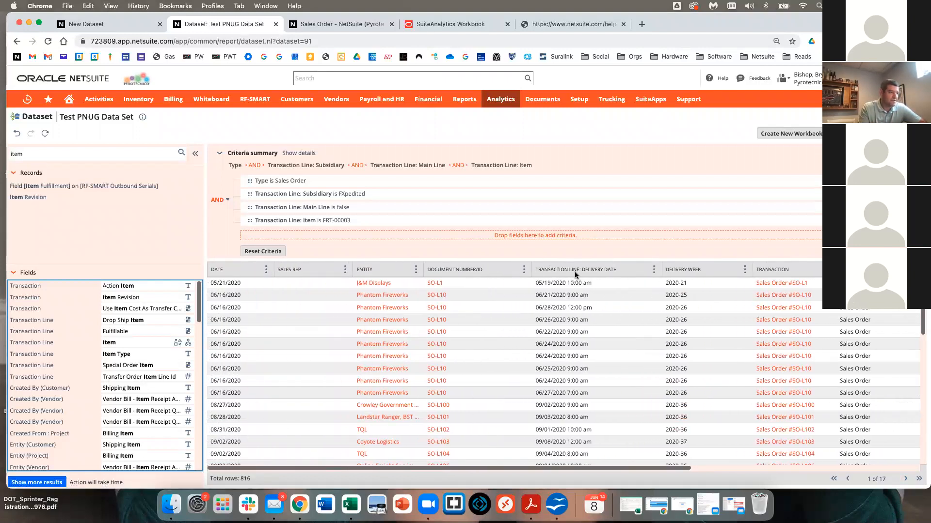
Sort the dataset results in ascending order by Transaction Line: Delivery Date.
scroll(384, 317, "right", 2)
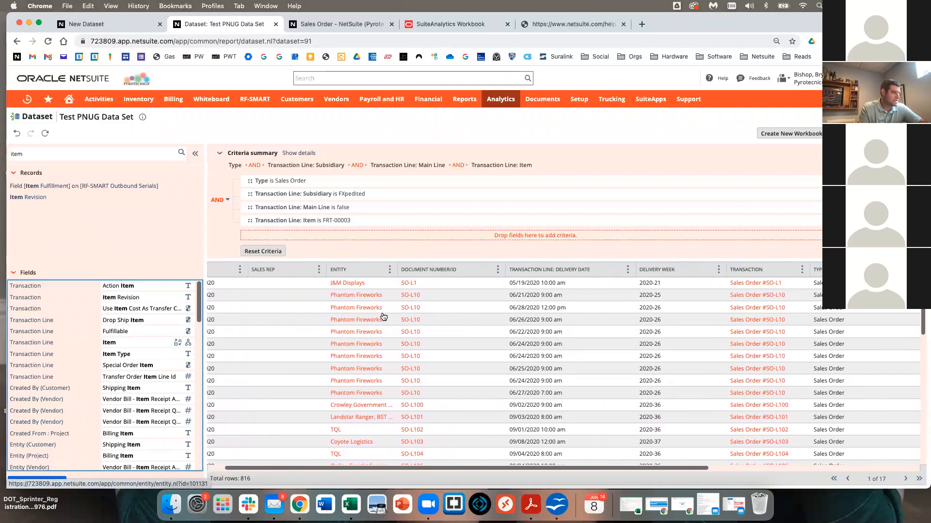
scroll(383, 317, "right", 1)
left_click(610, 270)
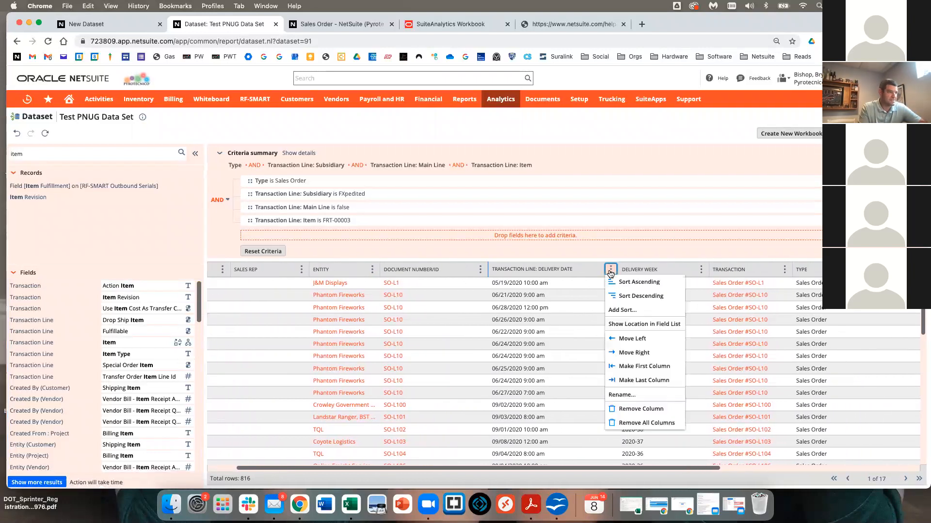
left_click(610, 270)
left_click(610, 270)
left_click(630, 283)
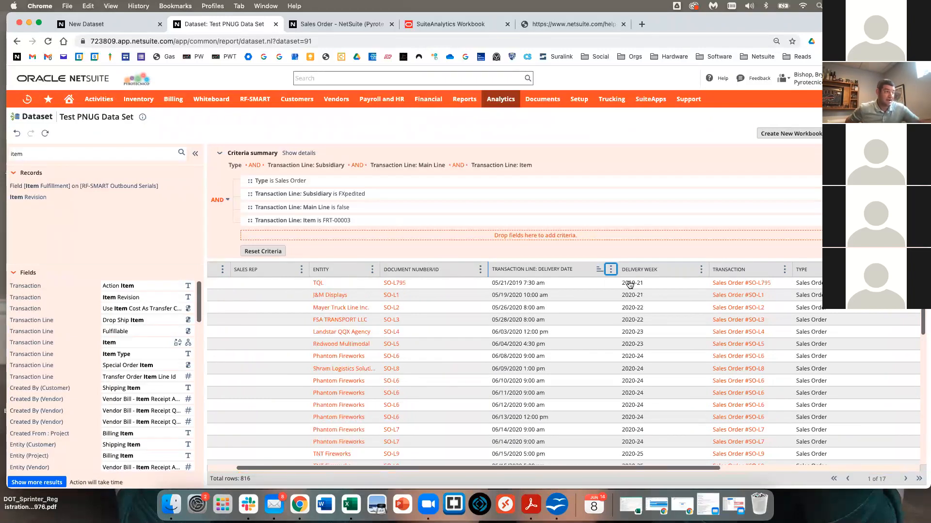
Highlight the delivery date, document number and entity of the first sorted row, SO-L795, and clear the selection.
left_click_drag(554, 286, 479, 285)
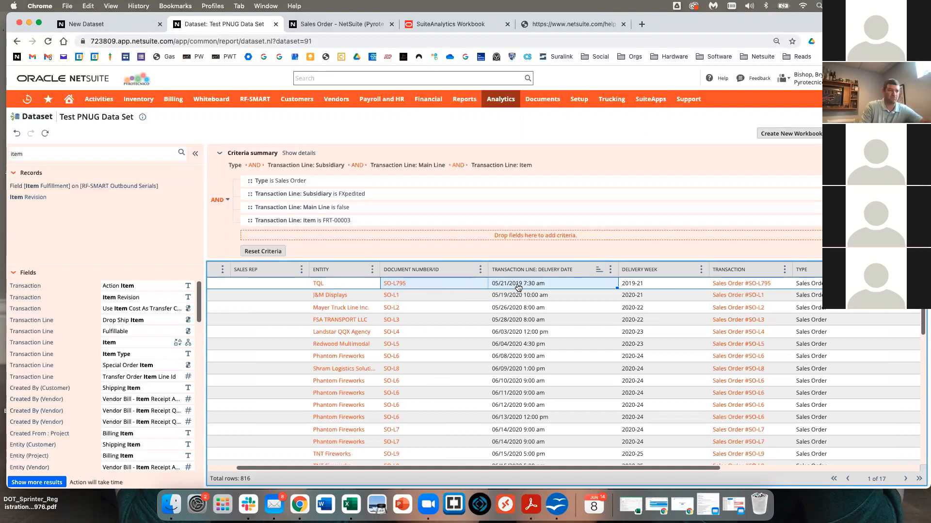
left_click_drag(418, 283, 373, 284)
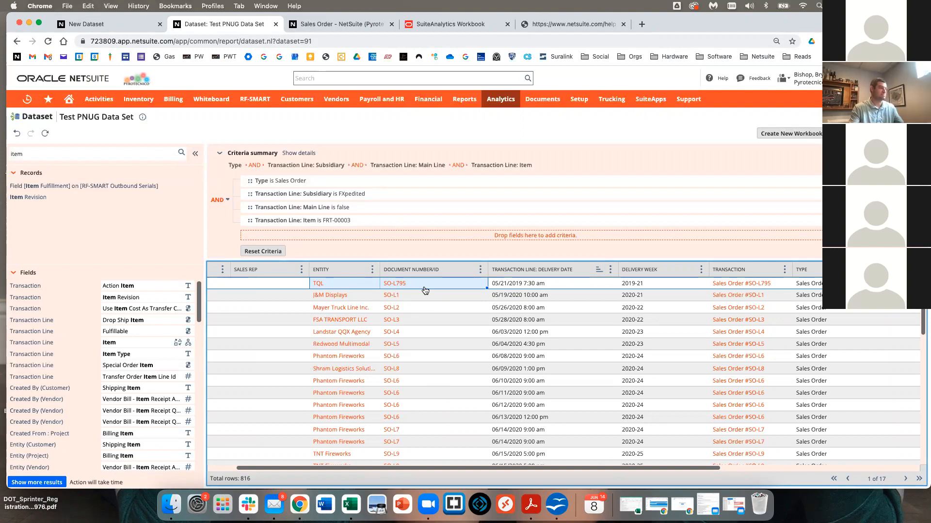
left_click(583, 130)
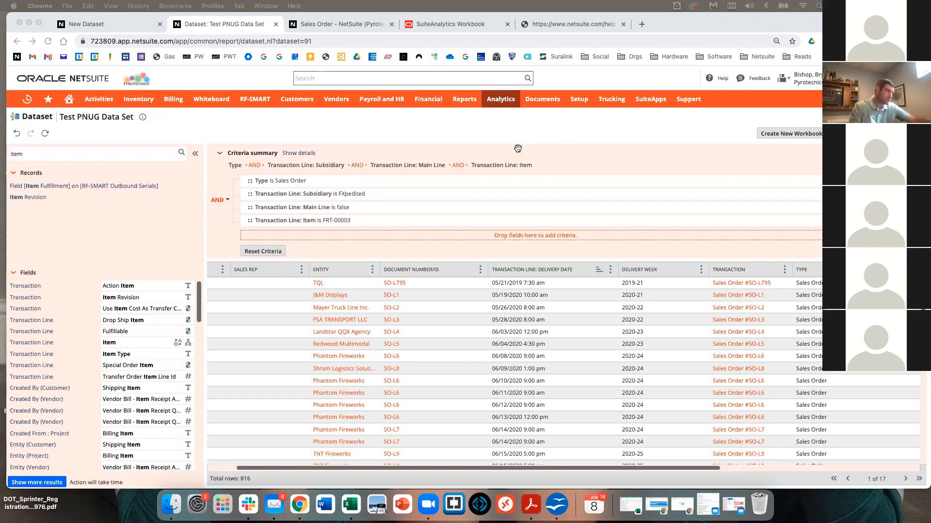
Highlight the dataset's name, Test PNUG Data Set, in the page heading and clear the selection.
left_click(63, 117)
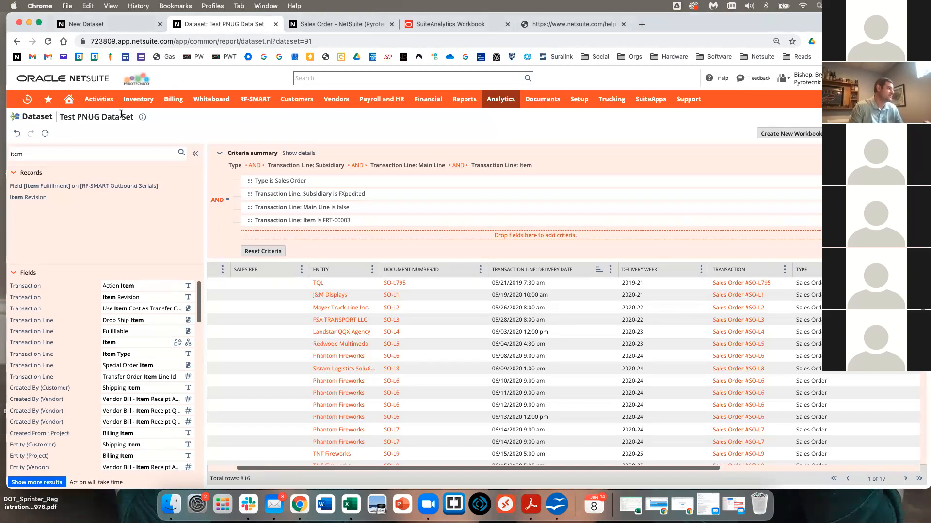
left_click_drag(134, 116, 59, 118)
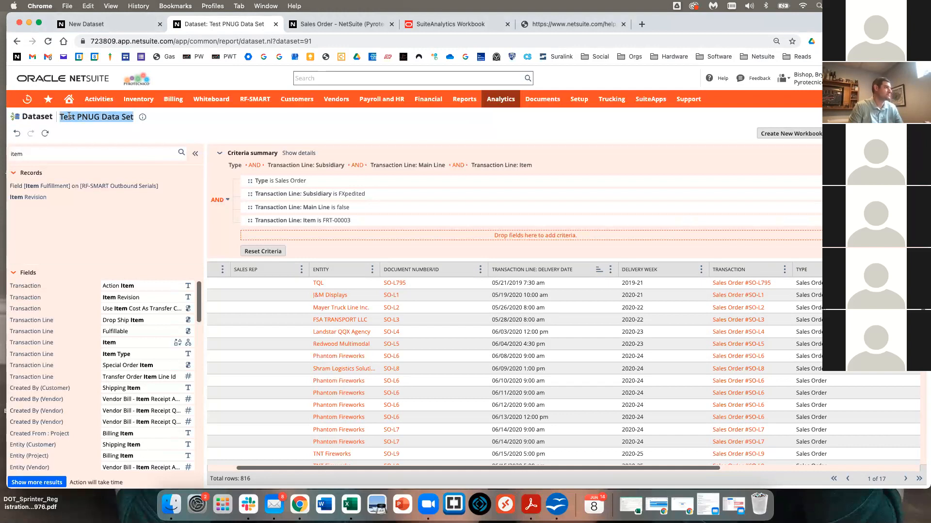
right_click(61, 118)
left_click(97, 137)
left_click(245, 123)
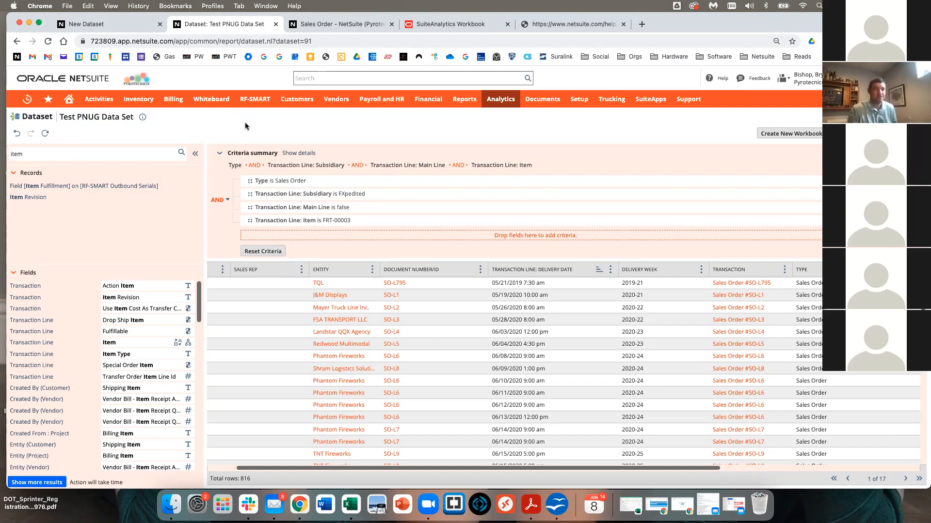
Save the dataset and create a new workbook from it.
mouse_move(579, 100)
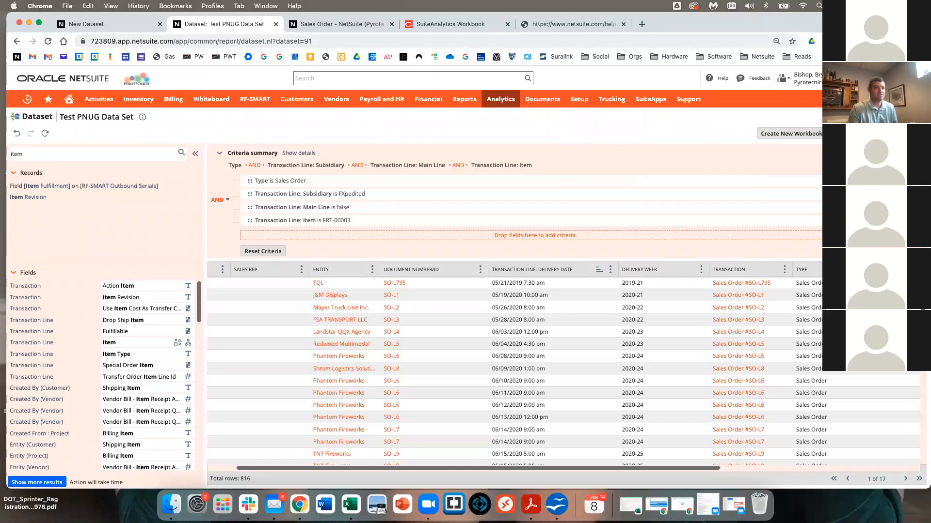
left_click(848, 134)
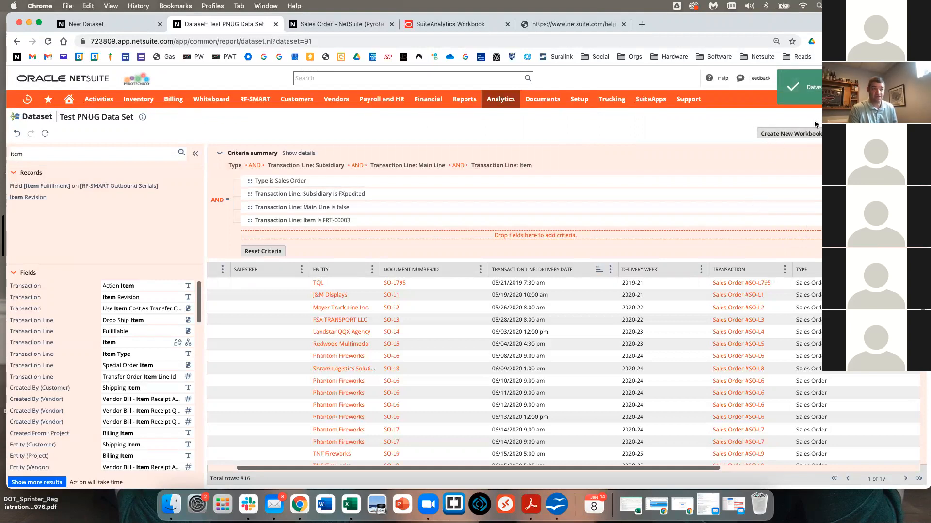
left_click(771, 135)
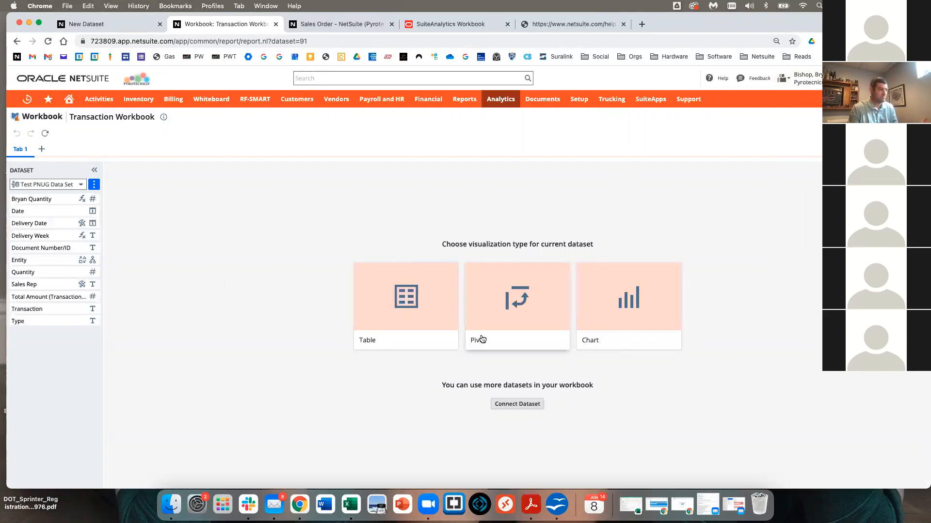
Add a table visualization with the columns Delivery Week, Type, Transaction and Bryan Quantity, in that order.
left_click(387, 308)
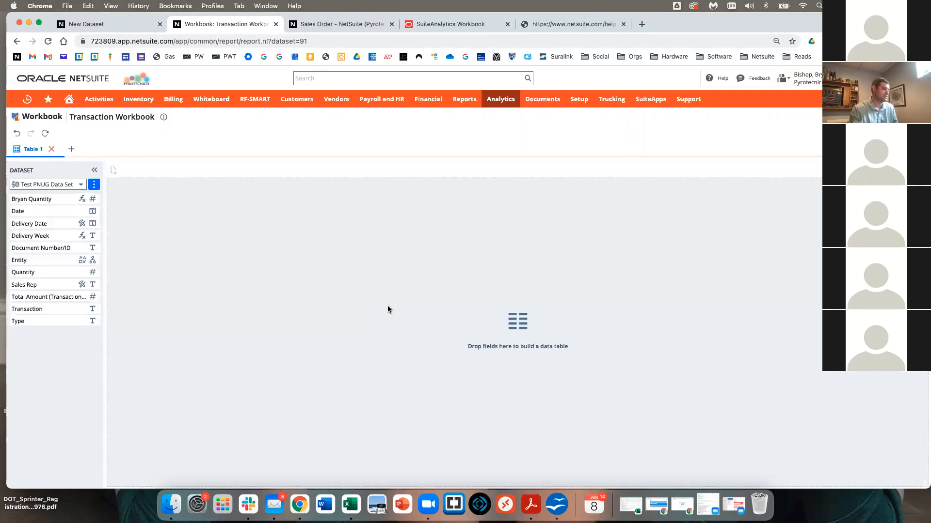
left_click_drag(30, 200, 179, 193)
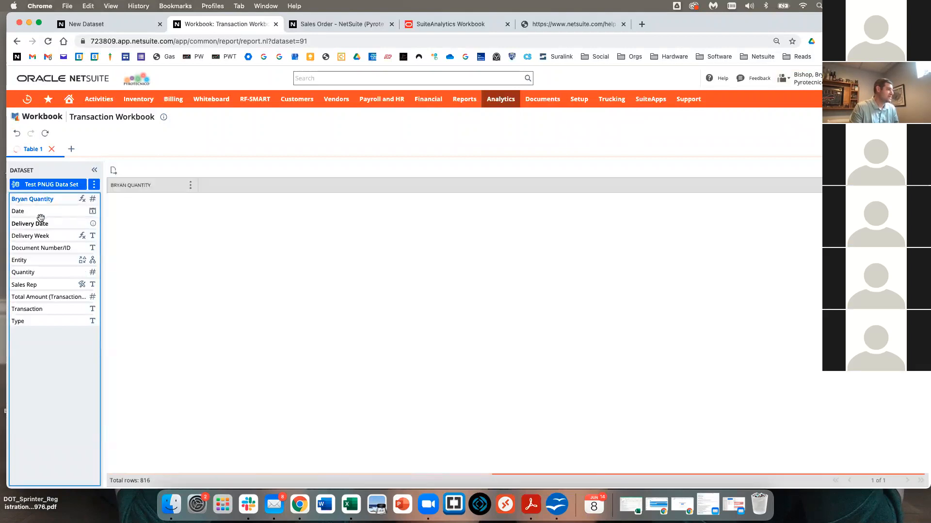
left_click_drag(35, 210, 11, 205)
left_click_drag(41, 236, 118, 190)
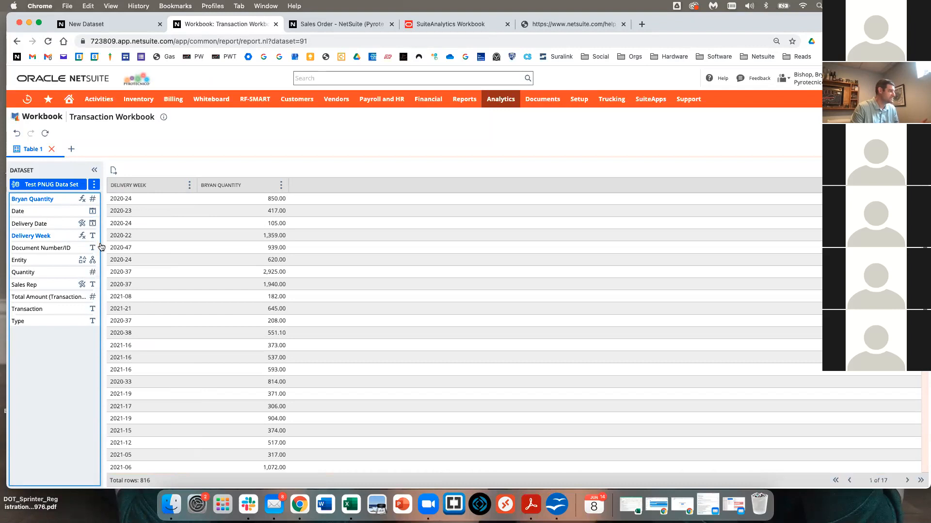
left_click_drag(42, 309, 179, 216)
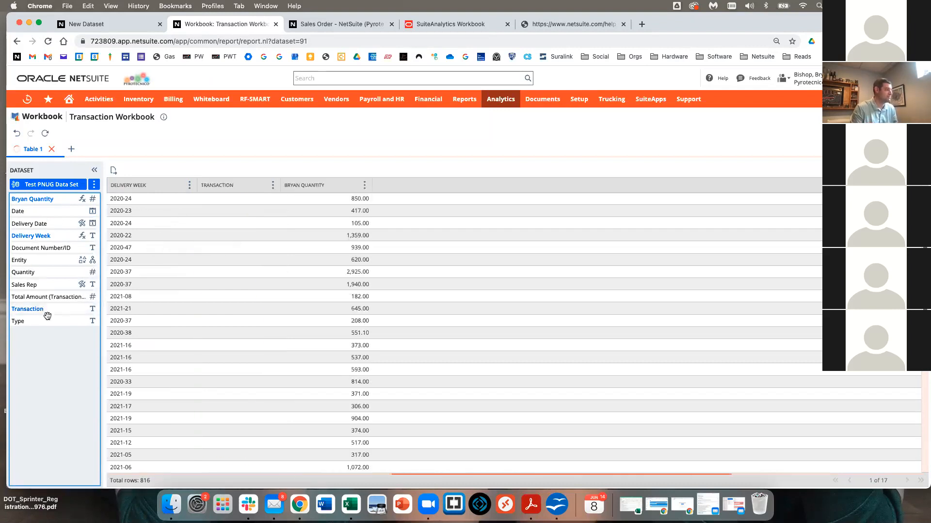
left_click_drag(39, 321, 190, 234)
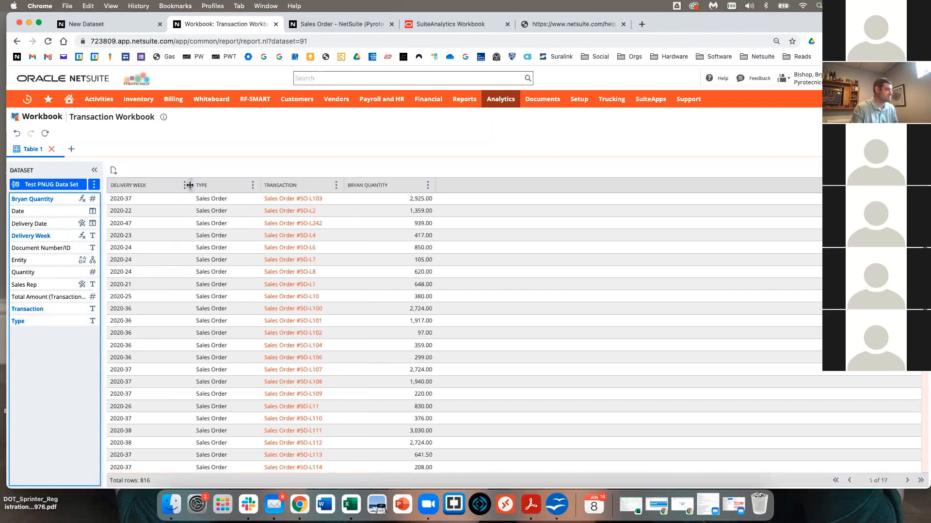
Sort the workbook table by Delivery Week in ascending order.
left_click(185, 185)
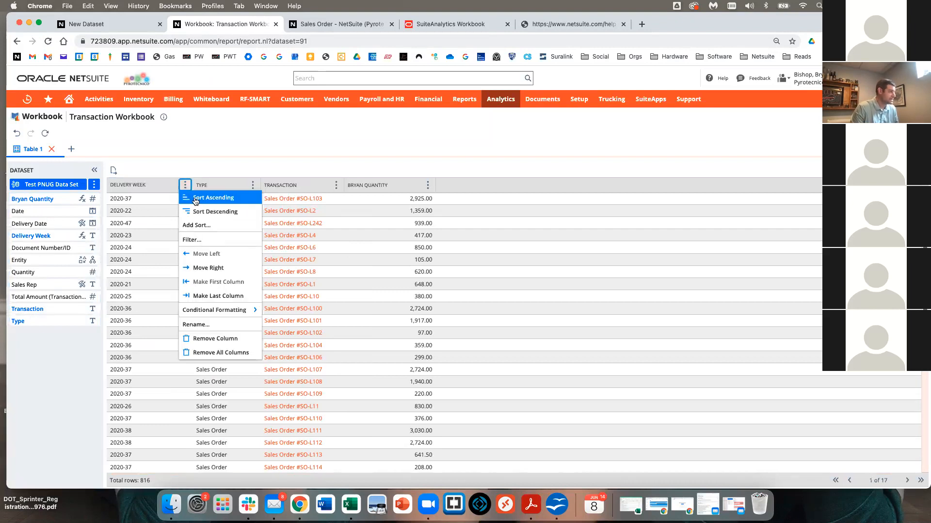
left_click(195, 198)
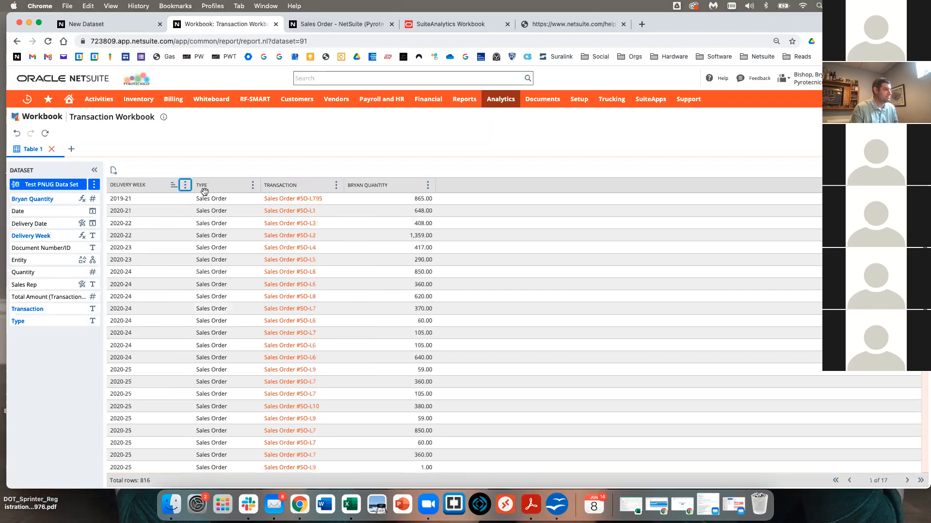
Rename the table's Bryan Quantity column to Miles and narrow that column.
left_click(427, 185)
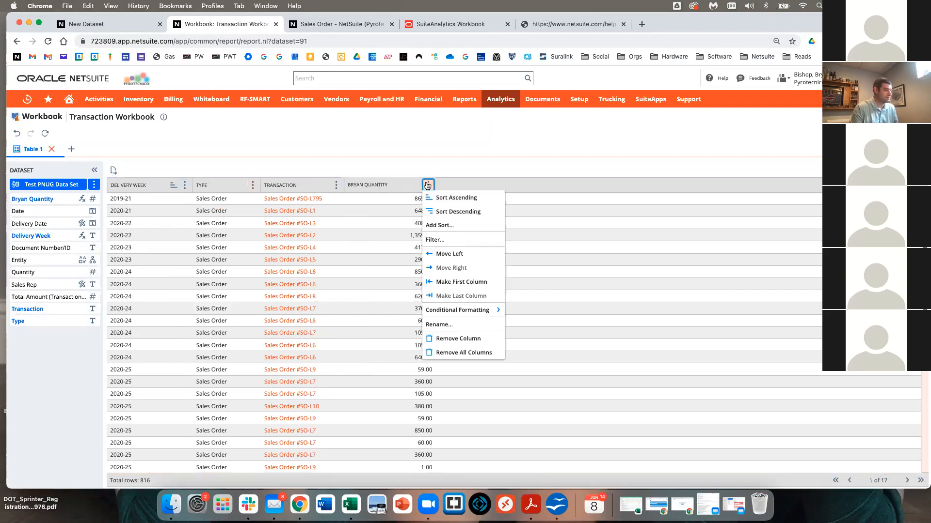
left_click(465, 324)
type("Miles")
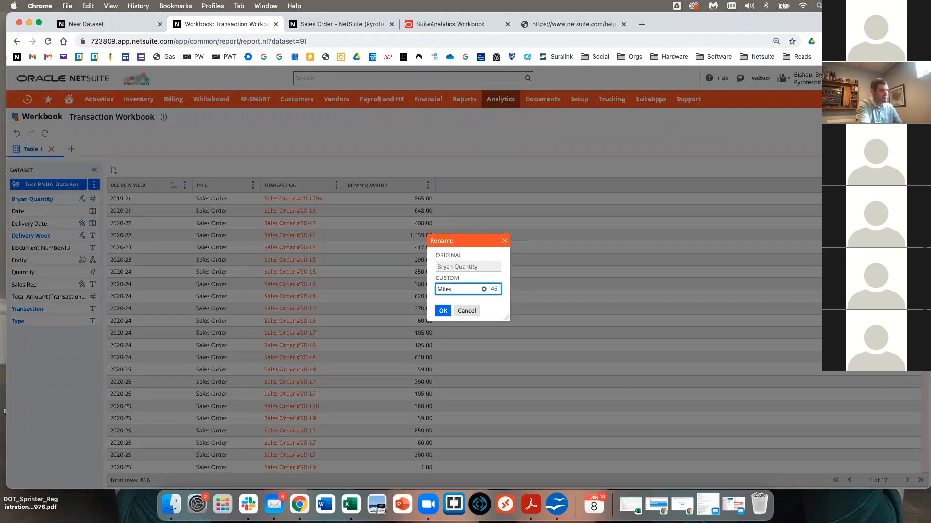
left_click(442, 311)
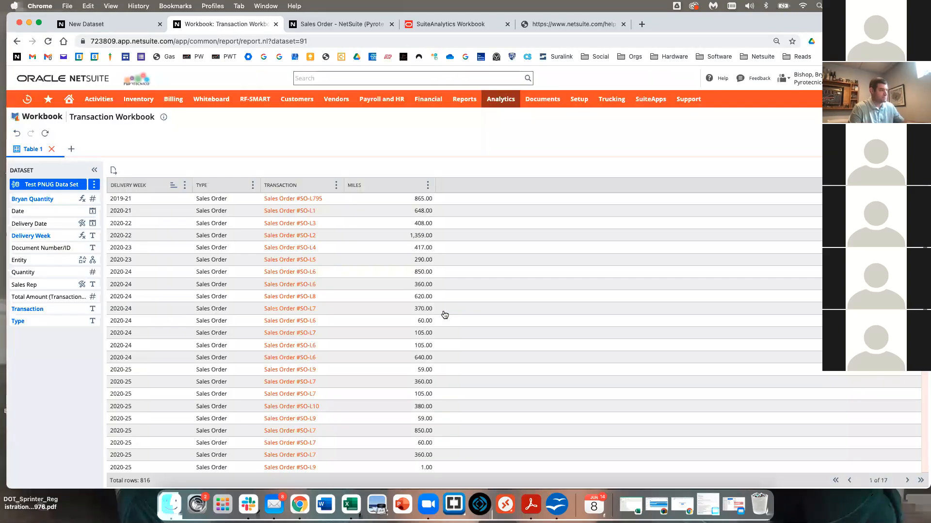
left_click_drag(434, 185, 387, 185)
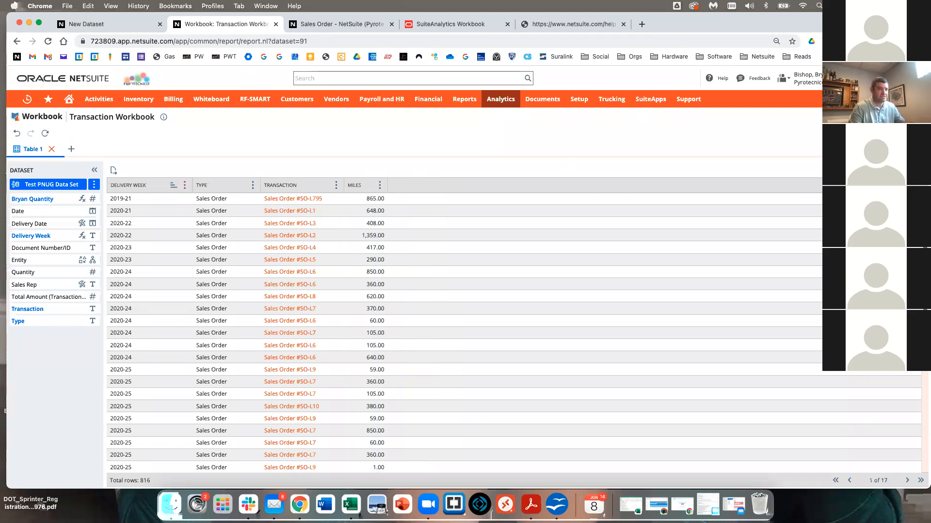
Save the workbook as Test PNUG Data Set with the three-line placeholder description dsaf, 'adsf, dsaf.
left_click(906, 118)
left_click_drag(381, 194, 107, 180)
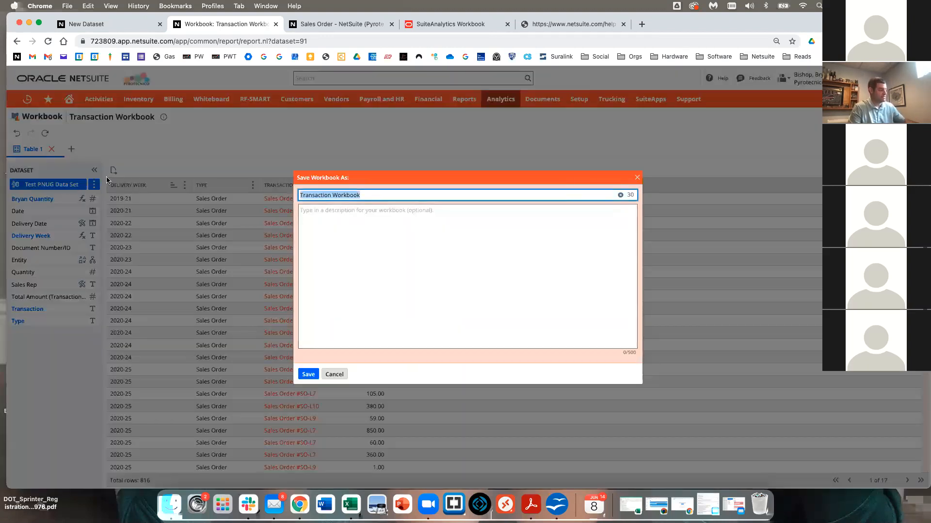
key("super+v")
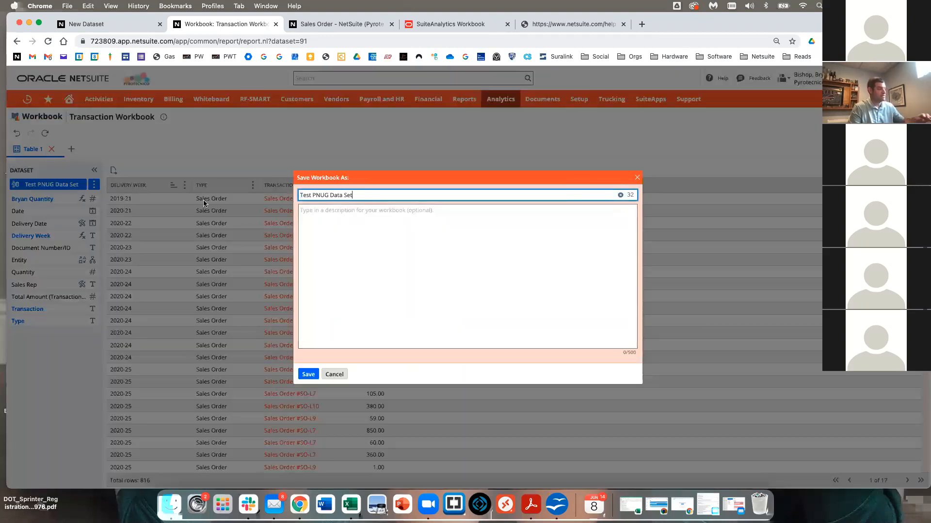
left_click(365, 207)
type("dsaf")
key("Return")
type("'adsf")
key("Return")
type("dsaf")
key("Return")
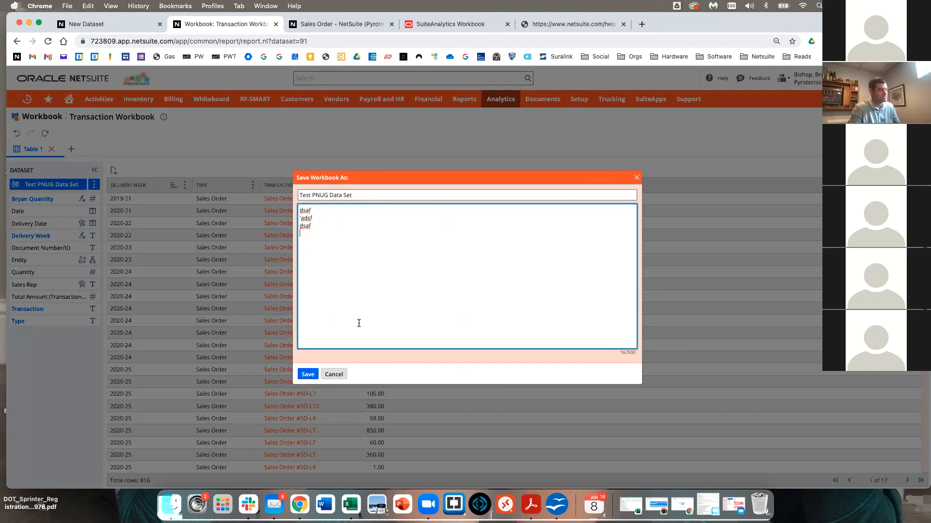
left_click(308, 375)
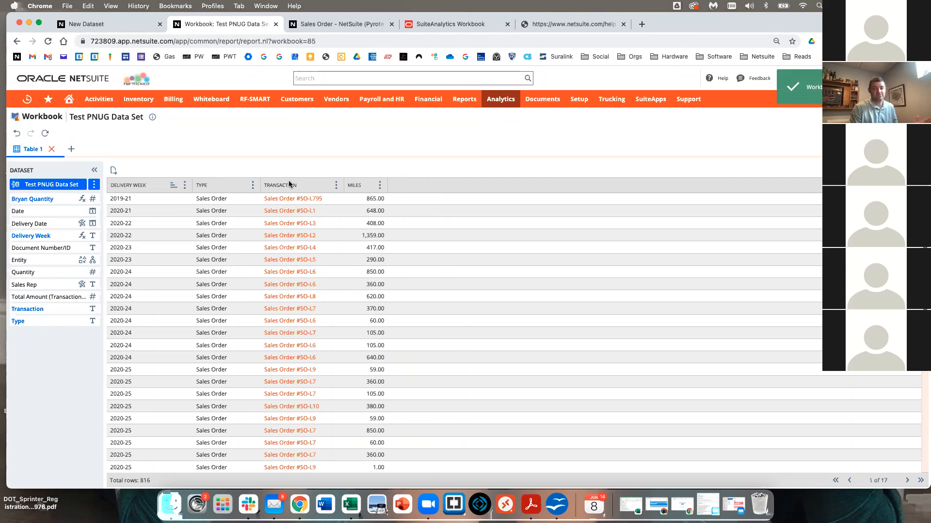
Export the table as a CSV file and open the download, Test PNUG Data Set - Table 1.csv, from its folder in Excel.
left_click(114, 170)
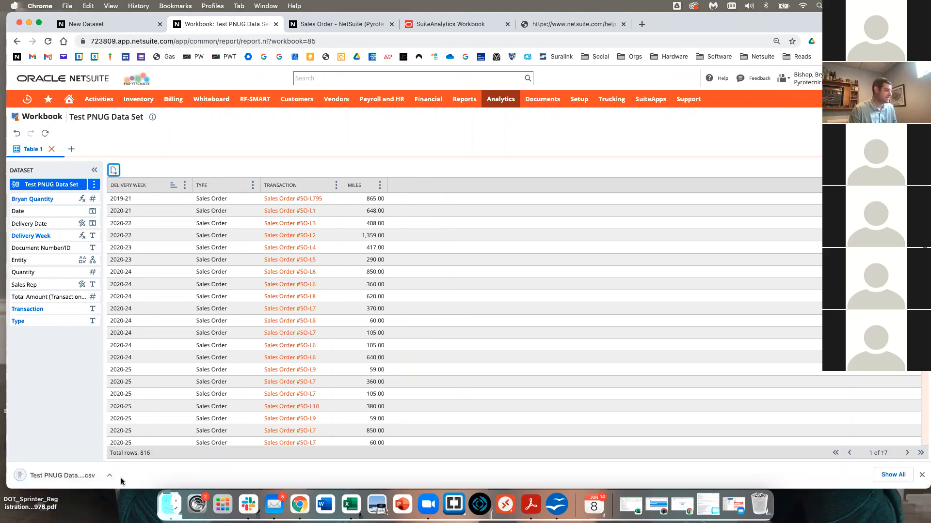
left_click(110, 475)
left_click(138, 463)
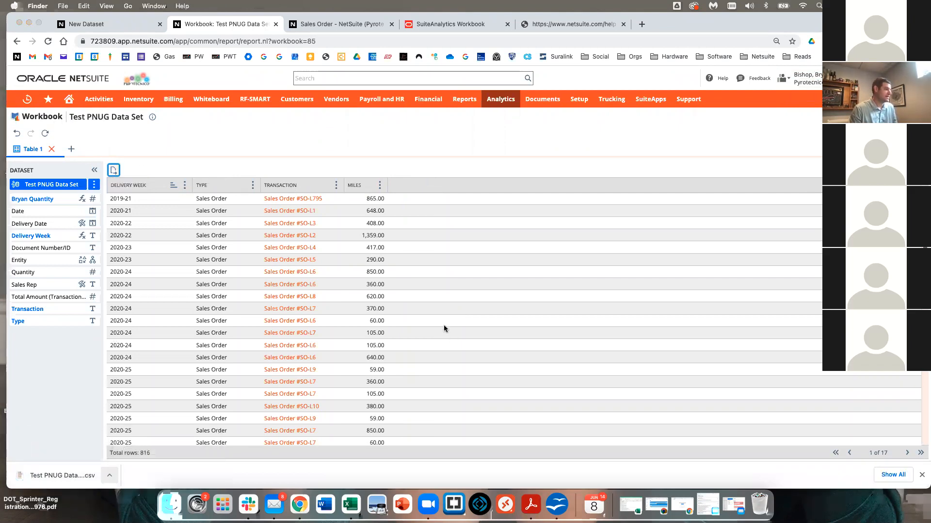
right_click(415, 154)
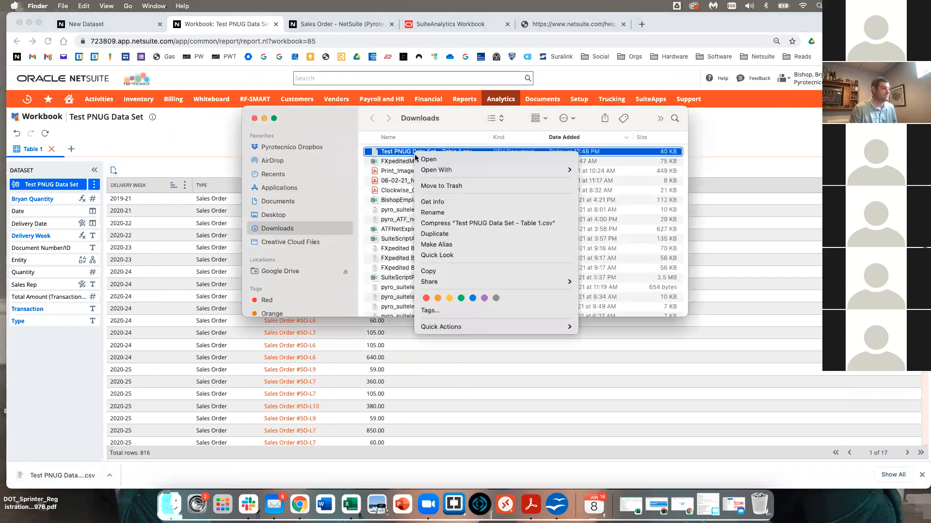
mouse_move(438, 169)
left_click(605, 221)
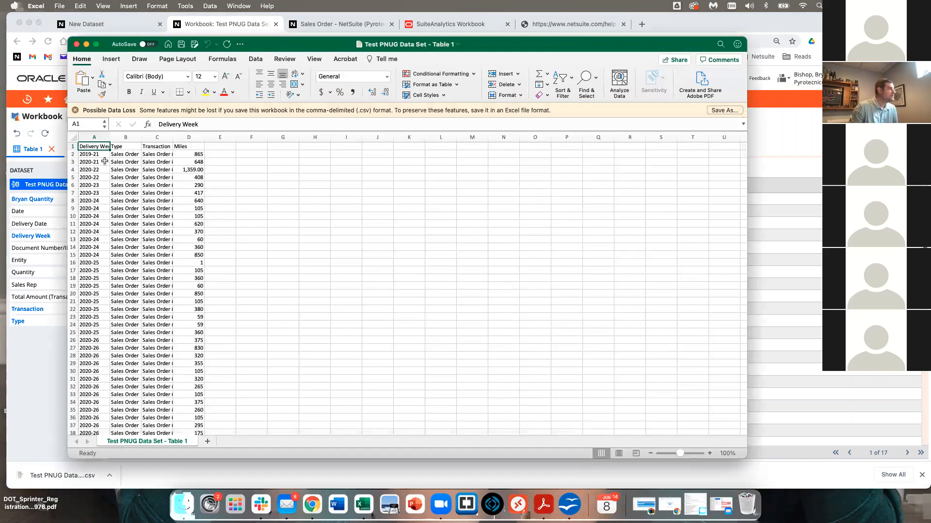
Auto-fit all column widths in the exported sheet and look through its rows.
left_click(73, 137)
double_click(110, 137)
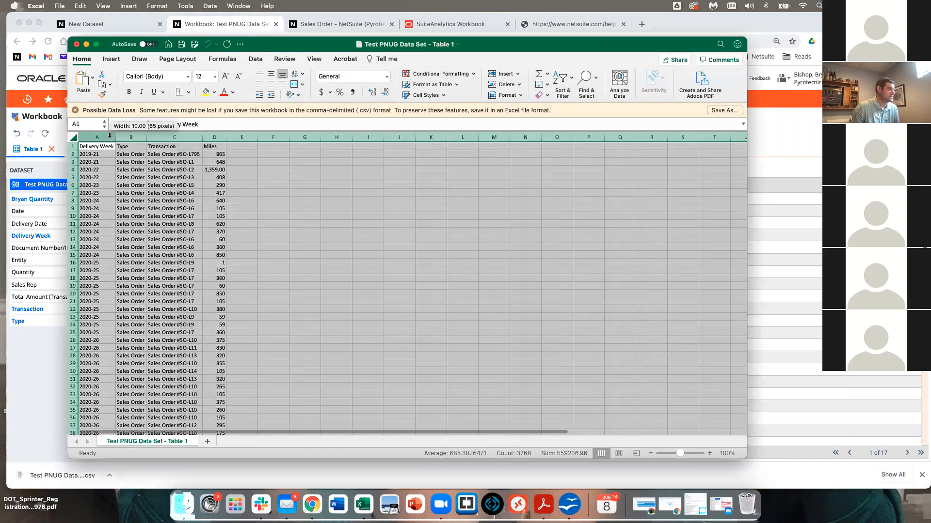
scroll(300, 251, "down", 15)
scroll(300, 251, "up", 15)
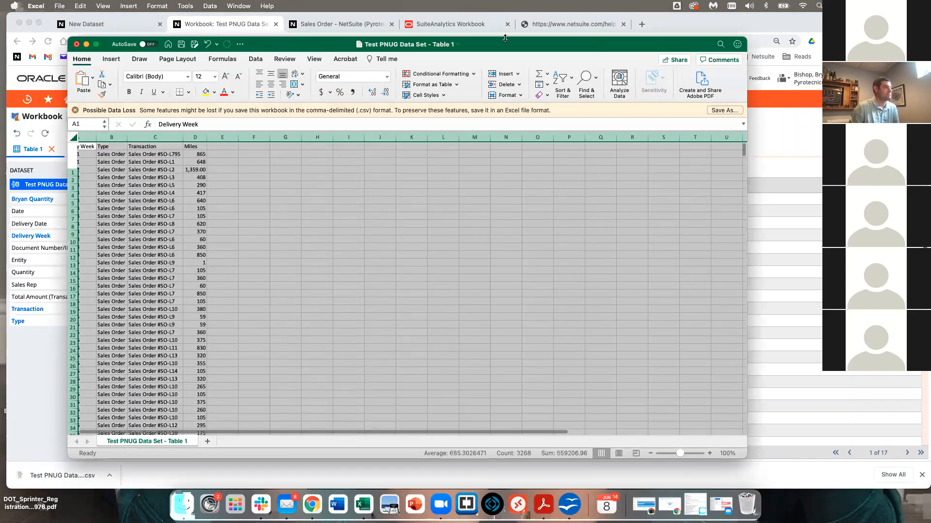
Close the CSV file without saving its changes and close the Downloads window to return to the NetSuite workbook.
left_click(76, 44)
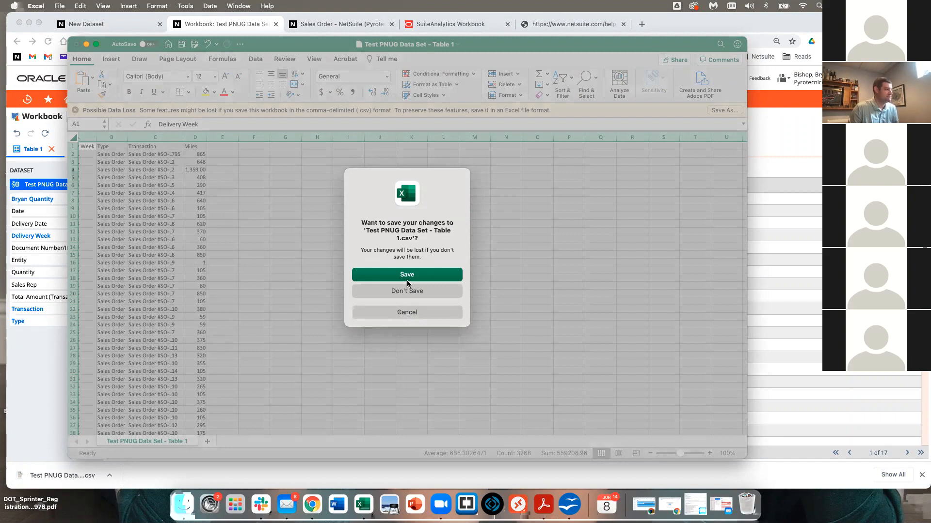
left_click(399, 294)
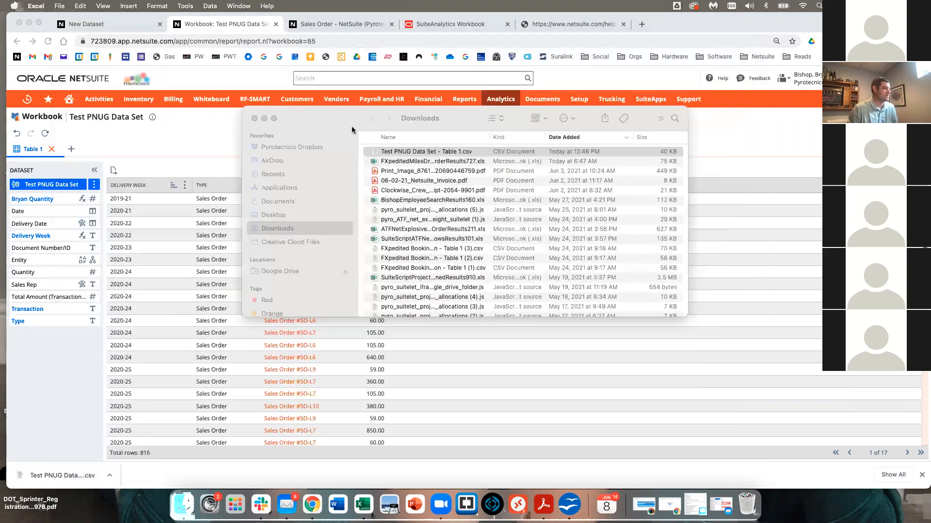
left_click(256, 118)
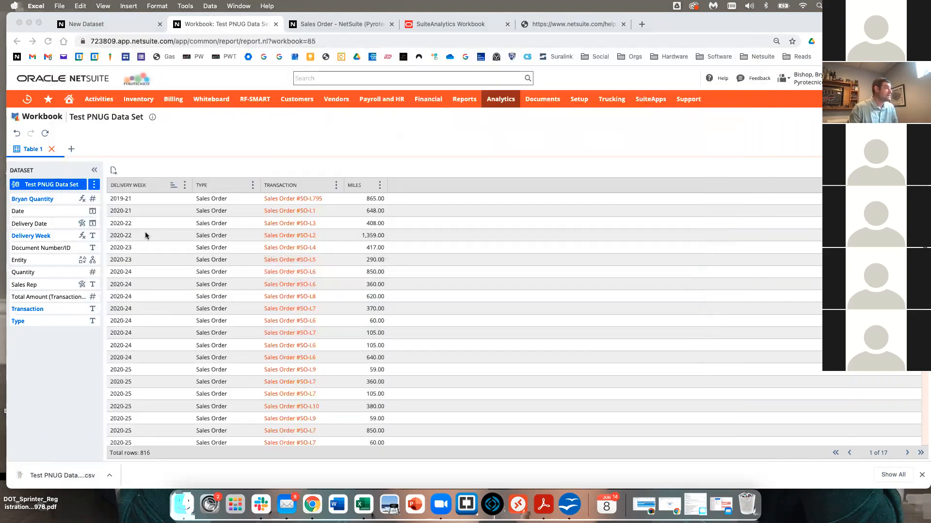
Rename the Table 1 visualization to PNUG Table 1.
left_click(50, 149)
double_click(51, 149)
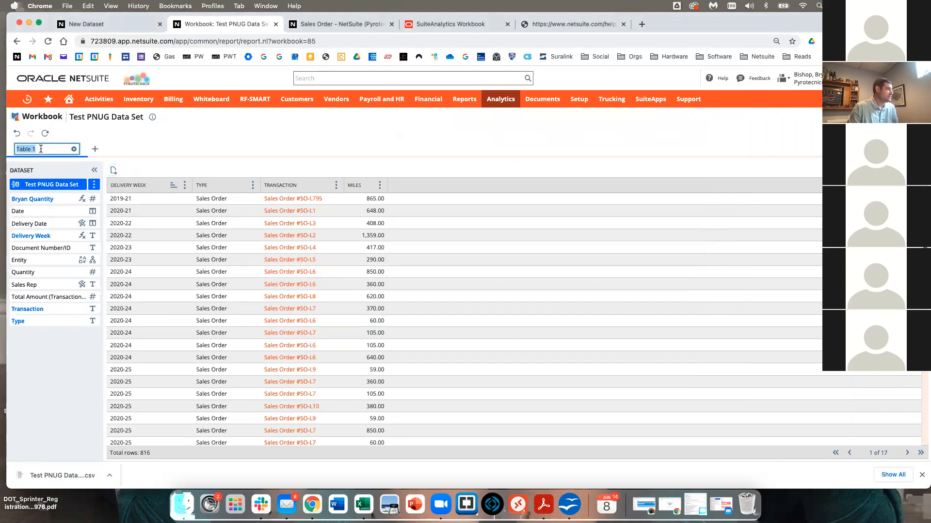
left_click(50, 149)
key("BackSpace")
key("BackSpace")
key("BackSpace")
key("BackSpace")
type("PNUG TAB")
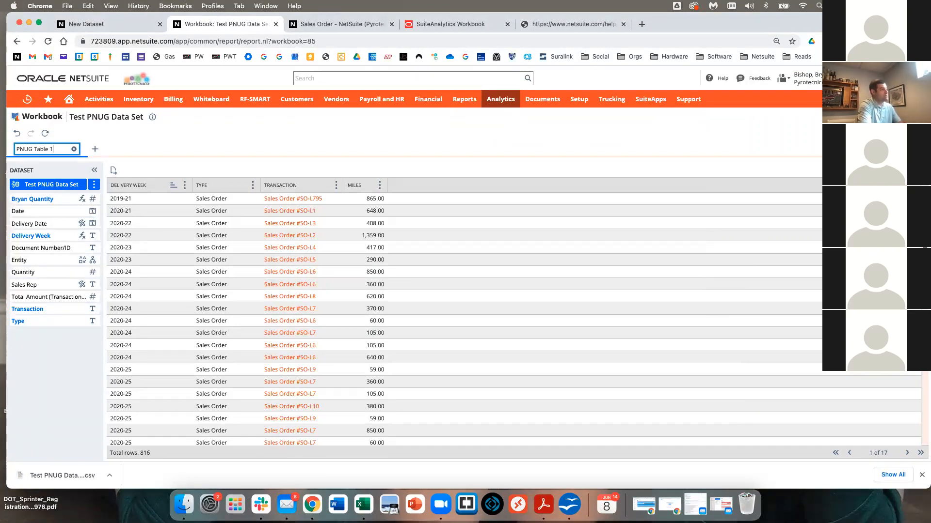
key("Return")
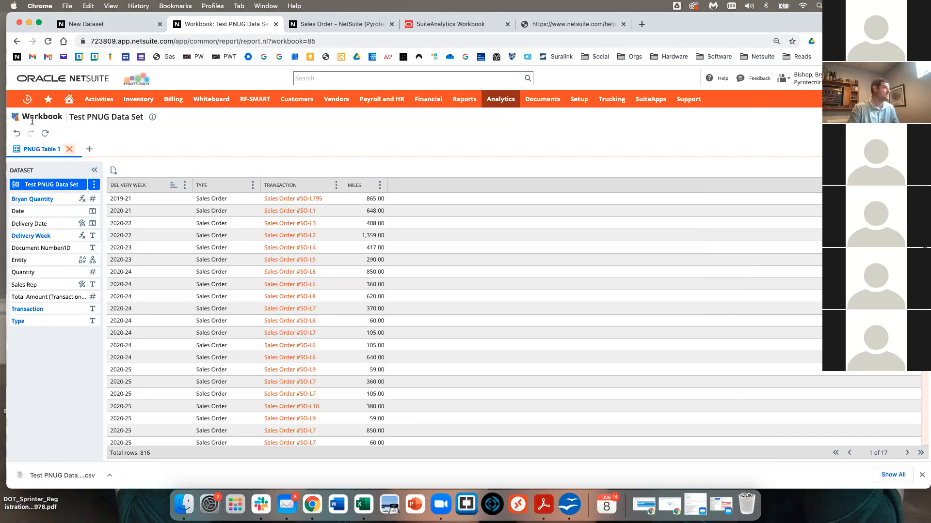
Add a second table visualization to the workbook with Date as its column.
left_click(88, 149)
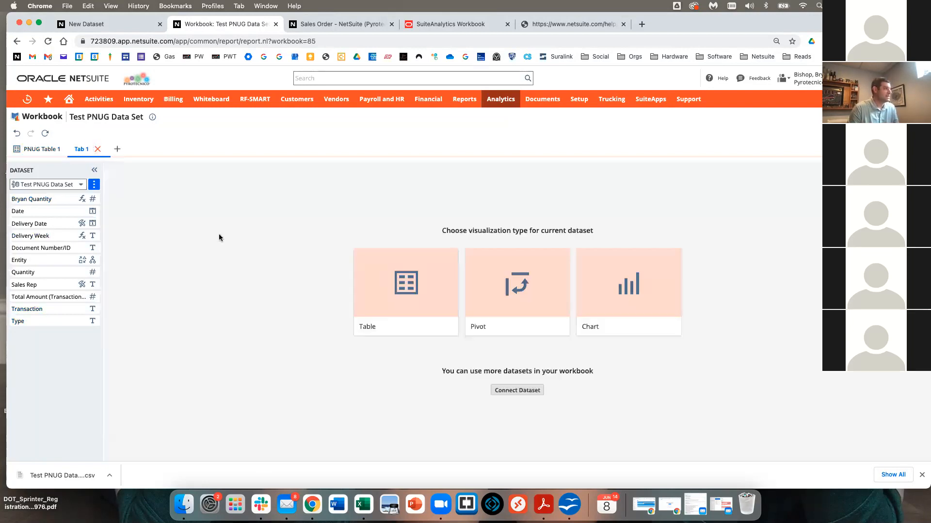
left_click(385, 288)
double_click(408, 302)
left_click_drag(45, 211, 158, 204)
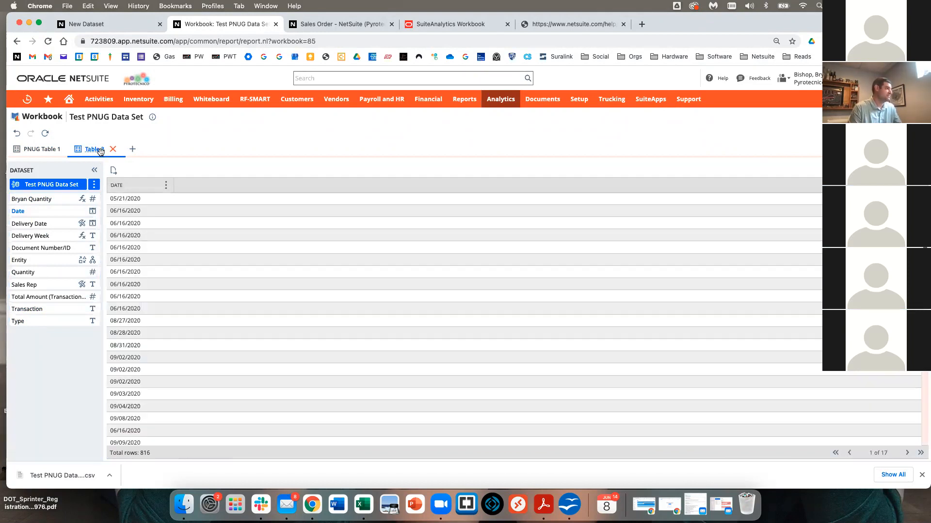
Rename the second table visualization to PNUG Table 2.
double_click(99, 150)
type("PNUG Table 2")
key("Return")
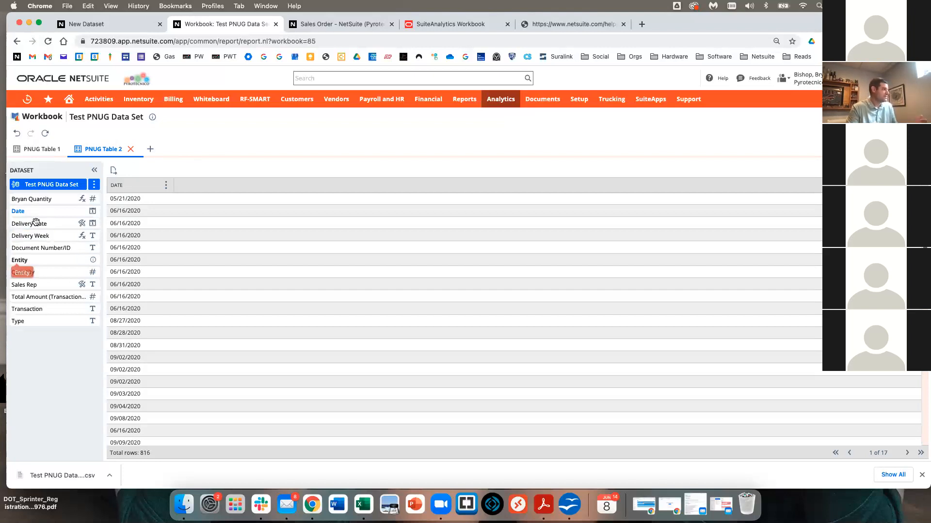
Add a pivot with child-level Entity as rows, Delivery Week as columns and summed Quantity as the measure, and refresh it.
left_click(150, 149)
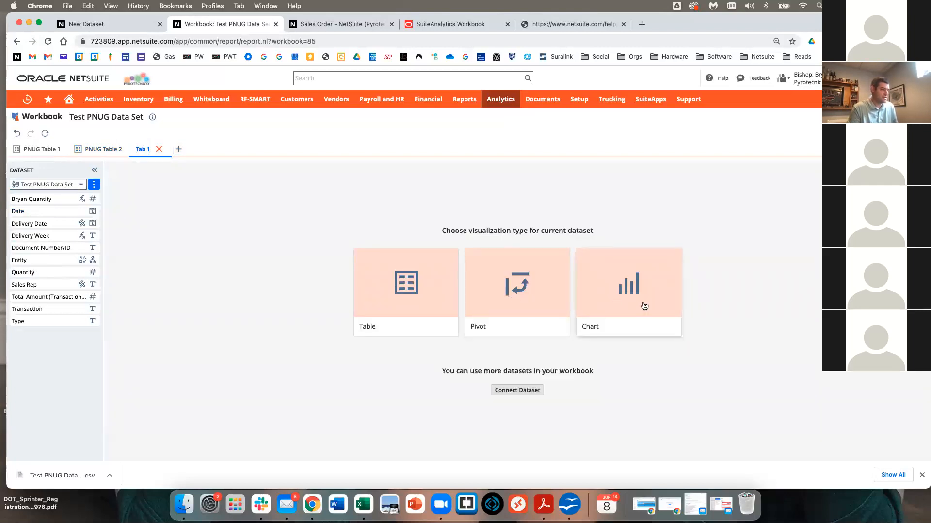
left_click(528, 296)
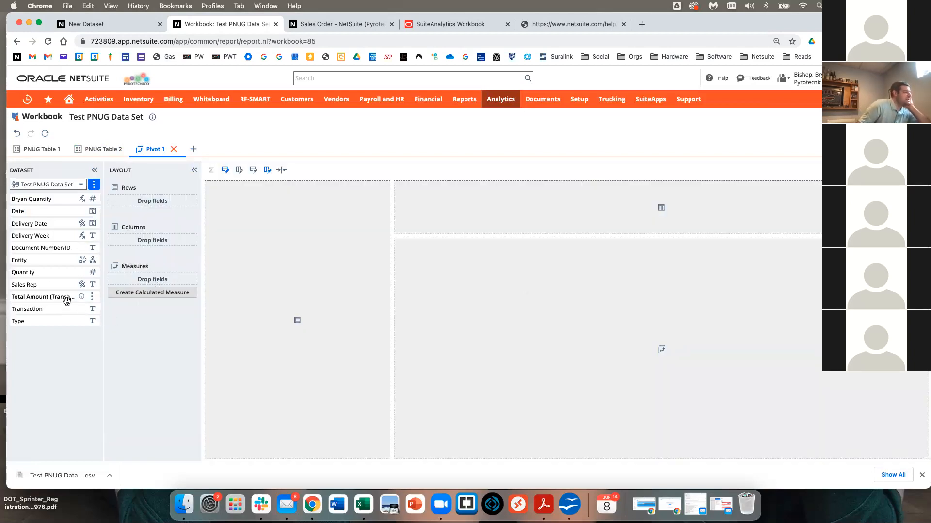
left_click_drag(27, 273, 146, 279)
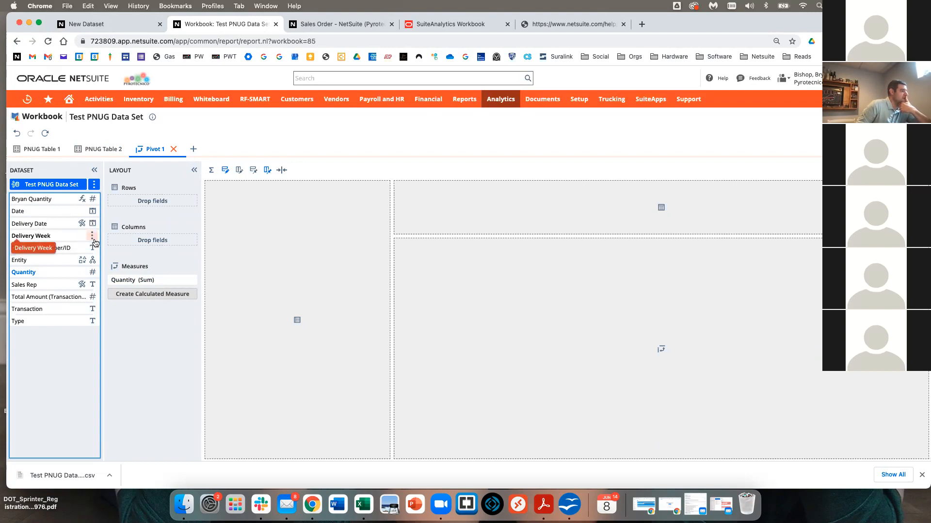
left_click_drag(31, 235, 139, 235)
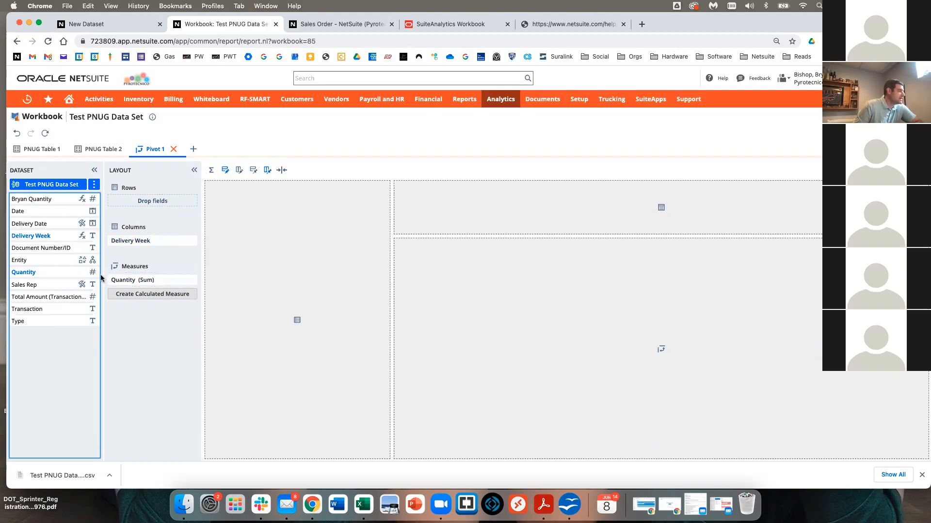
left_click_drag(22, 260, 130, 201)
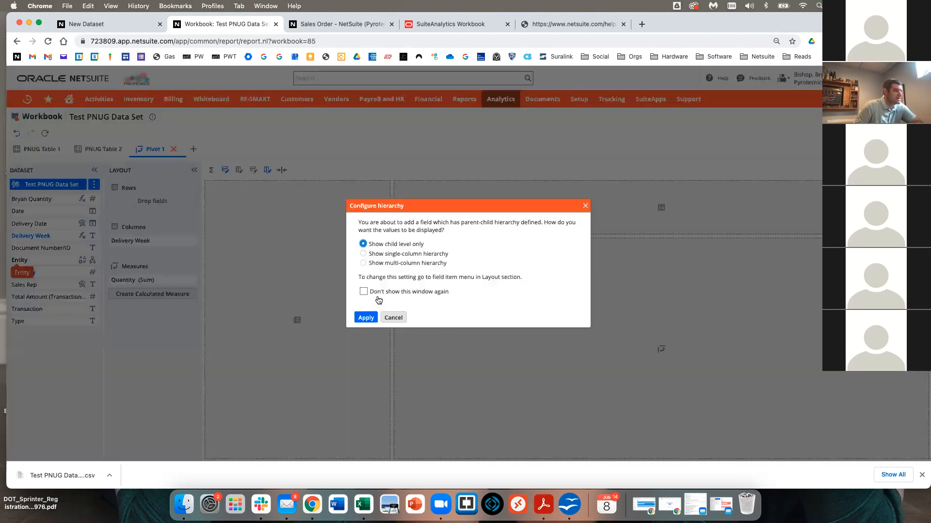
left_click(367, 317)
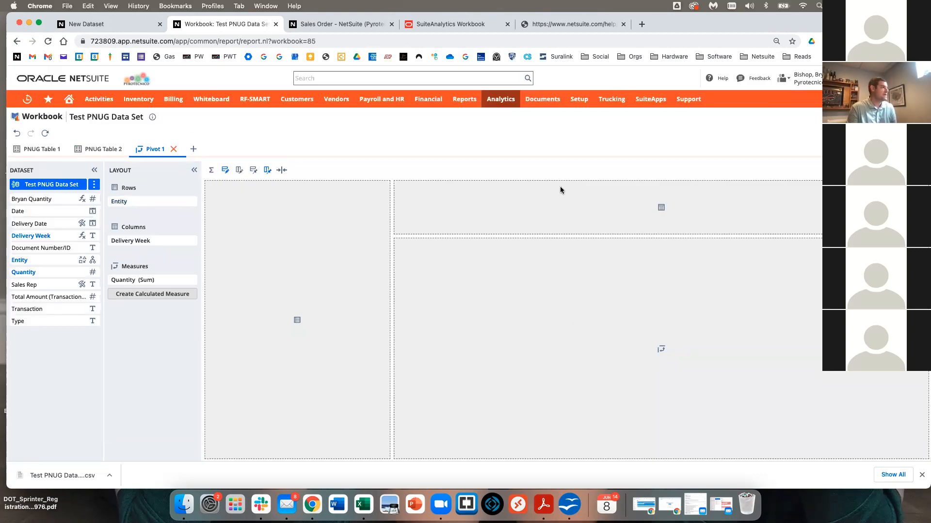
left_click(45, 133)
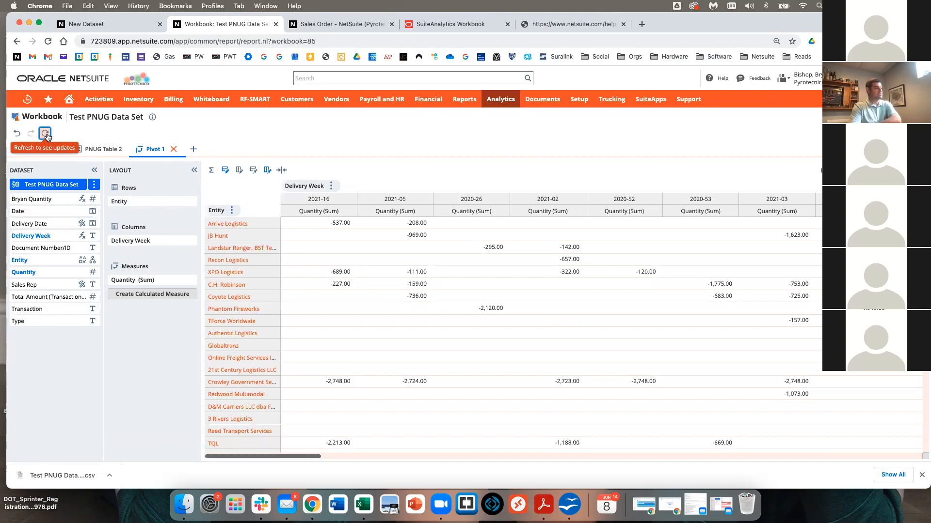
Sort the pivot's Delivery Week columns from A to Z and look over the sorted result.
left_click(331, 186)
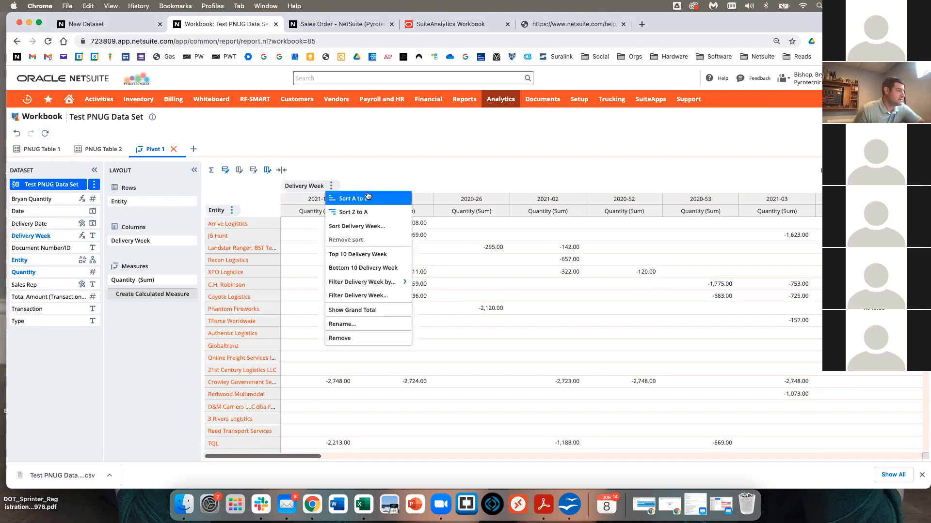
left_click(349, 203)
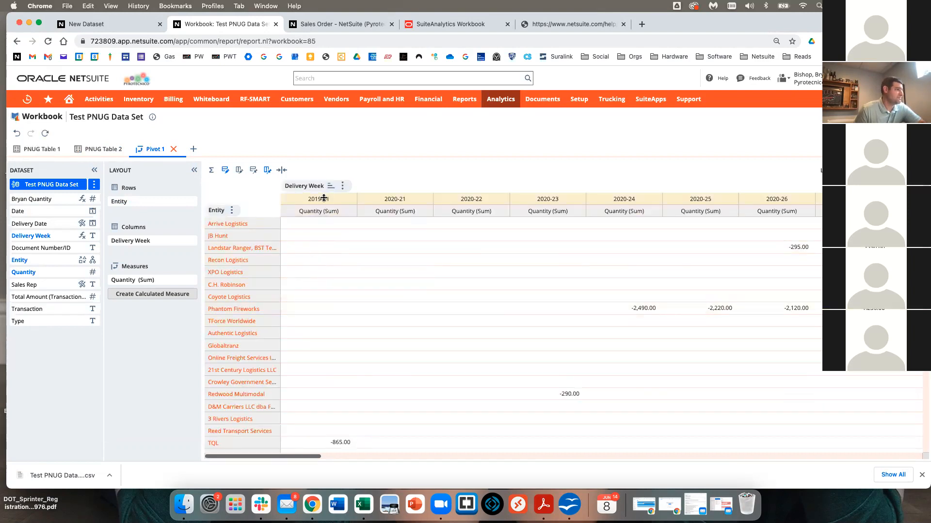
scroll(364, 331, "down", 2)
scroll(400, 334, "up", 2)
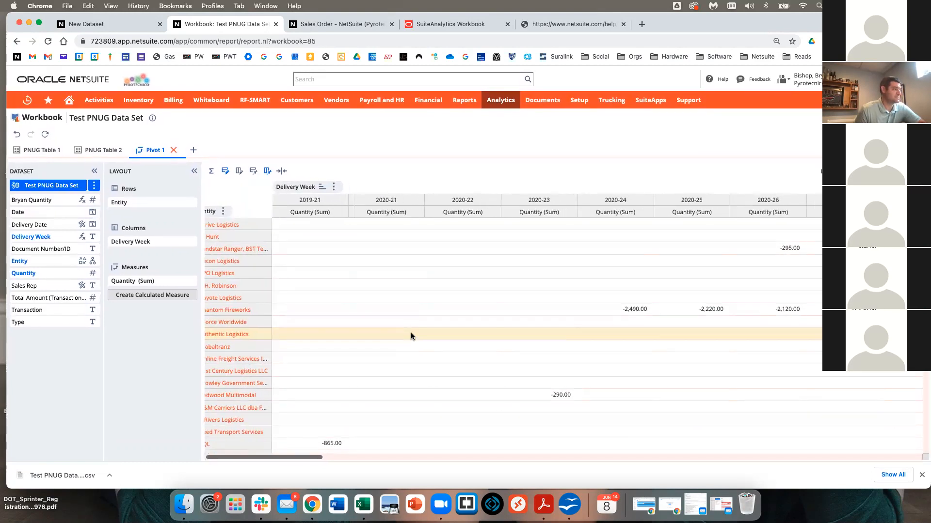
Narrow the 2019-21 and 2020-21 Delivery Week columns of the pivot.
scroll(410, 331, "right", 10)
scroll(408, 331, "left", 10)
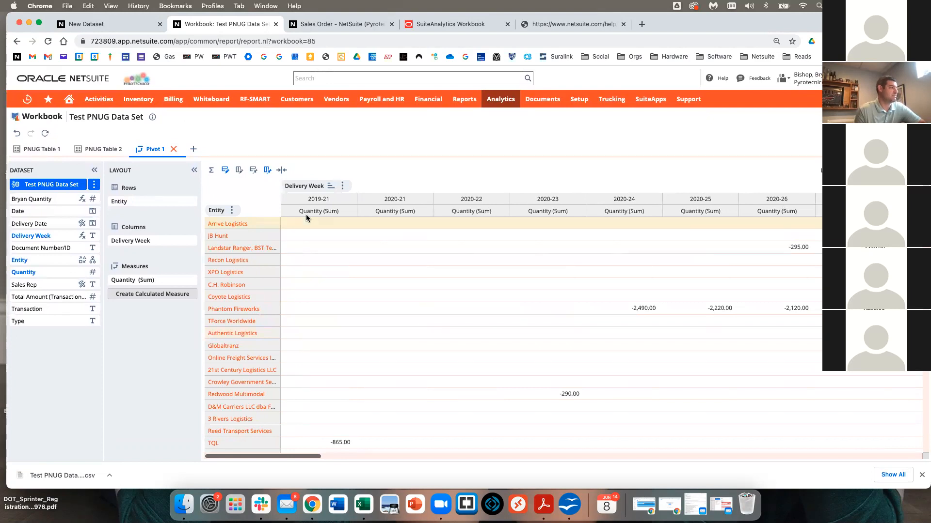
left_click_drag(356, 196, 331, 196)
left_click_drag(407, 198, 366, 199)
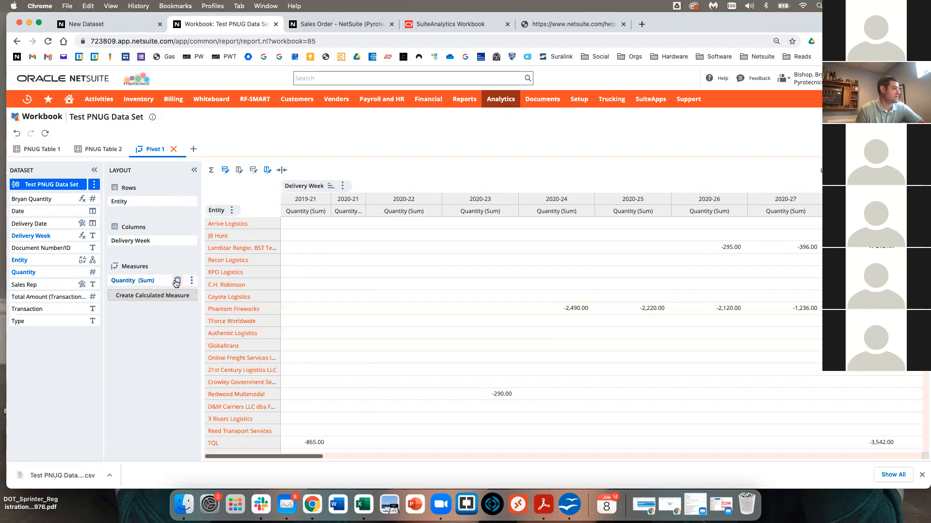
Replace the pivot's Quantity measure with the sum of the custom formula quantity field and refresh the pivot.
left_click(178, 282)
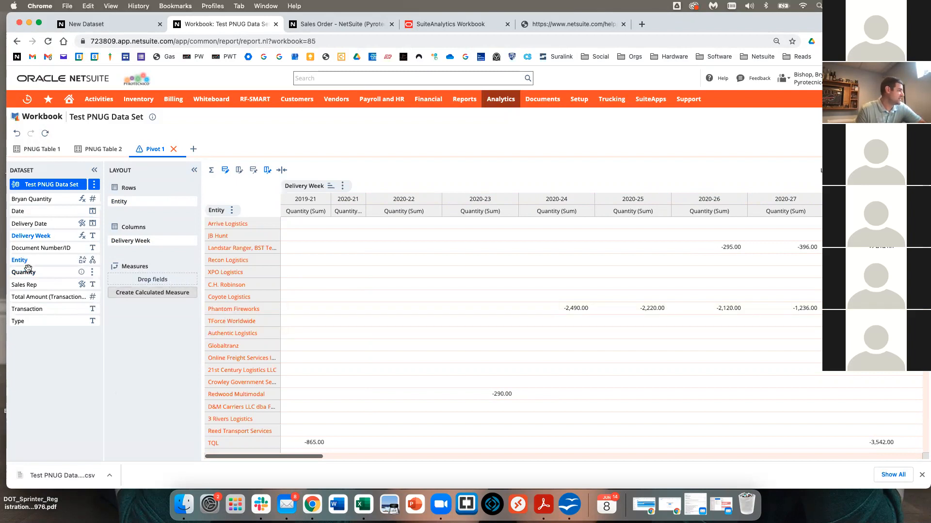
left_click_drag(33, 199, 164, 281)
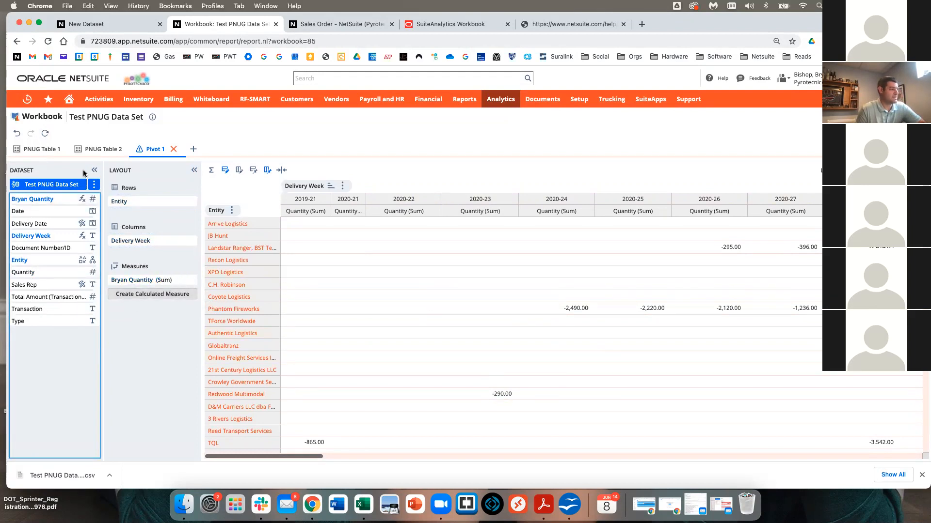
left_click(45, 134)
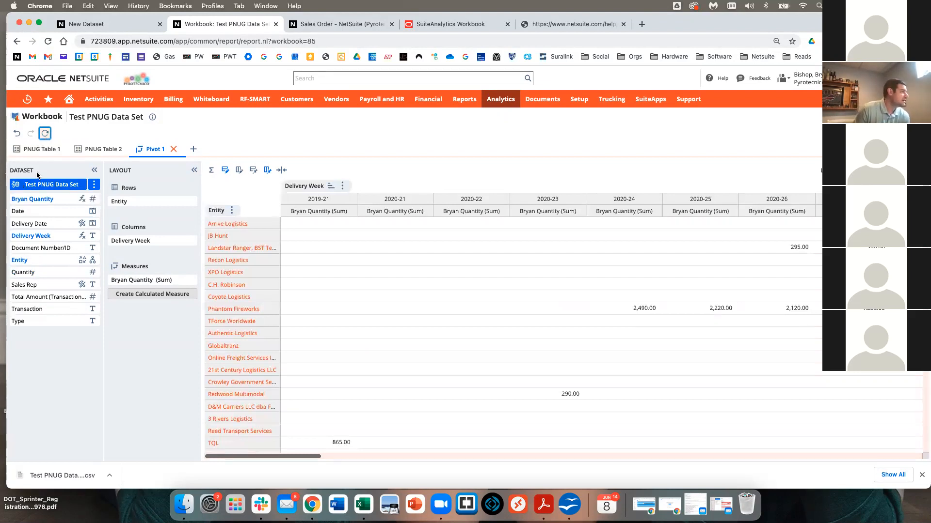
Rename the pivot's summed custom quantity measure to Miles.
left_click(191, 281)
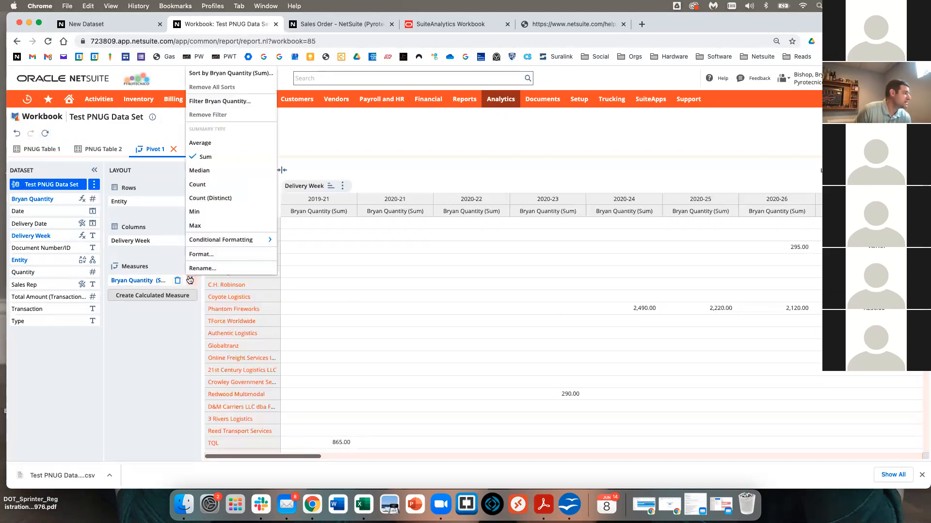
left_click(198, 269)
type("50")
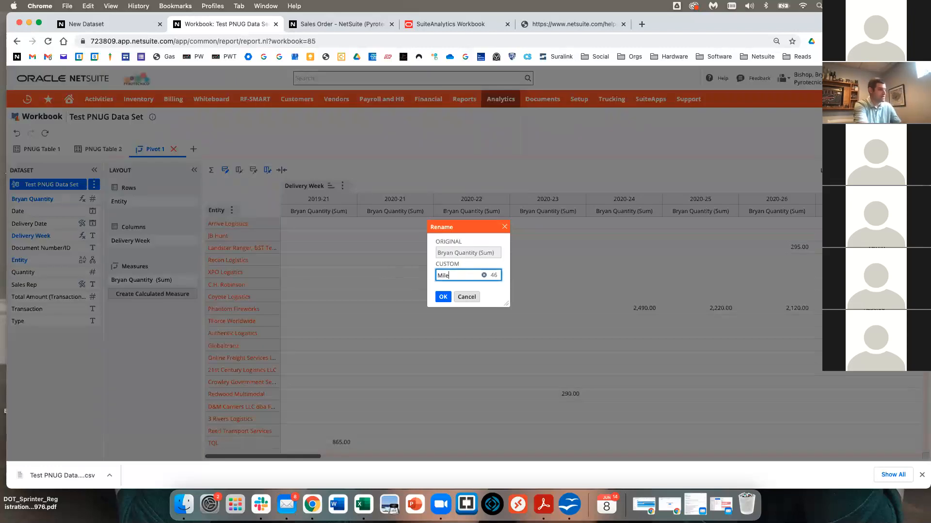
left_click(444, 298)
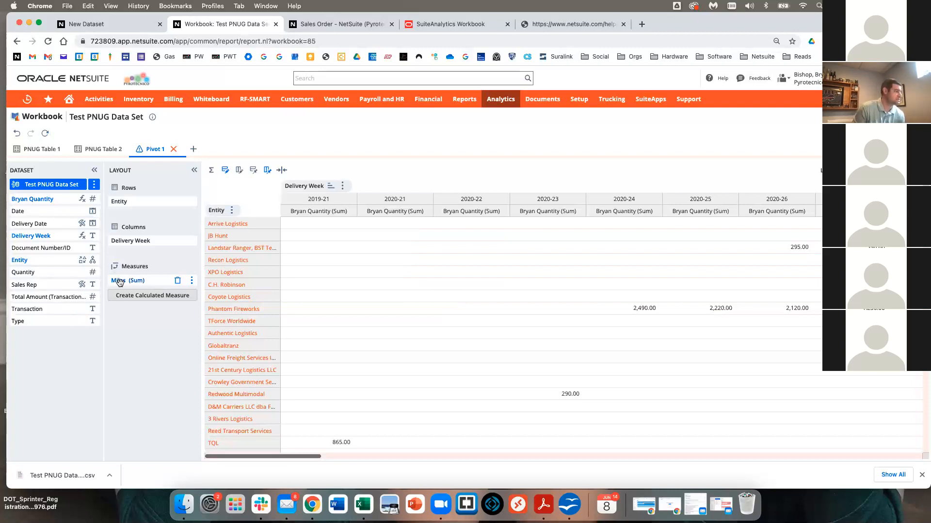
Rename the pivot visualization to "Pivot - Customer Weekly Miles".
double_click(151, 149)
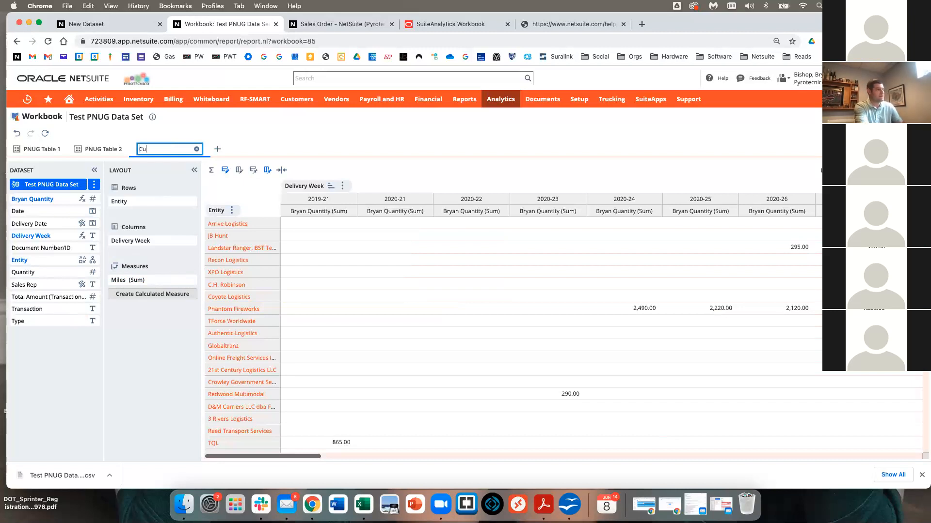
type("Customer Weekly Miles")
key("Return")
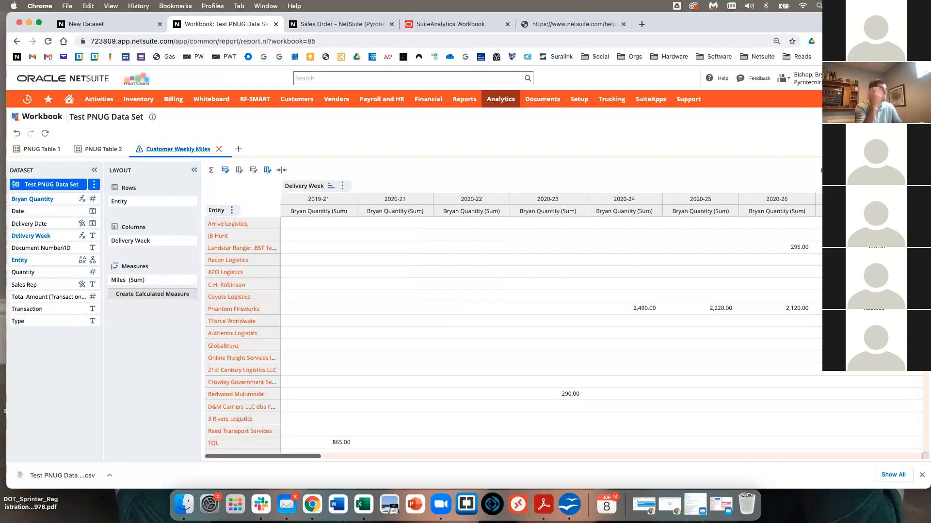
double_click(189, 150)
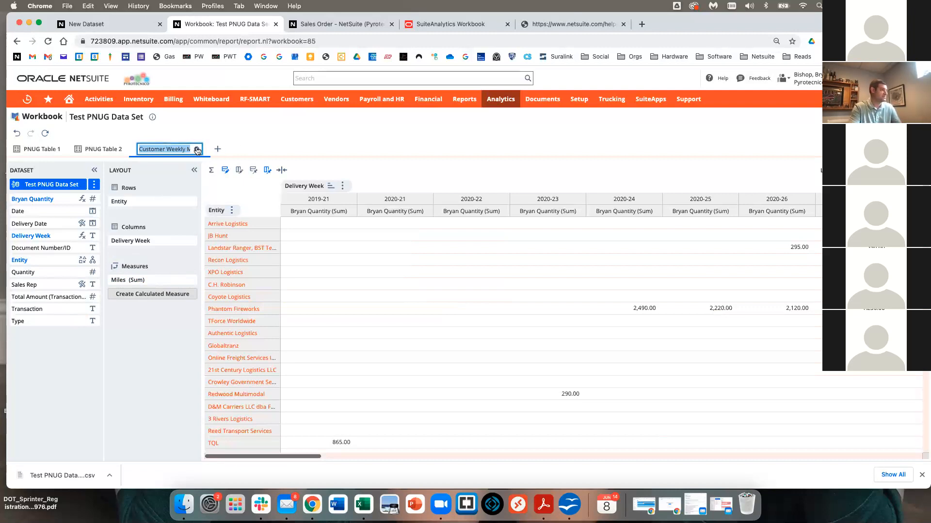
left_click(179, 148)
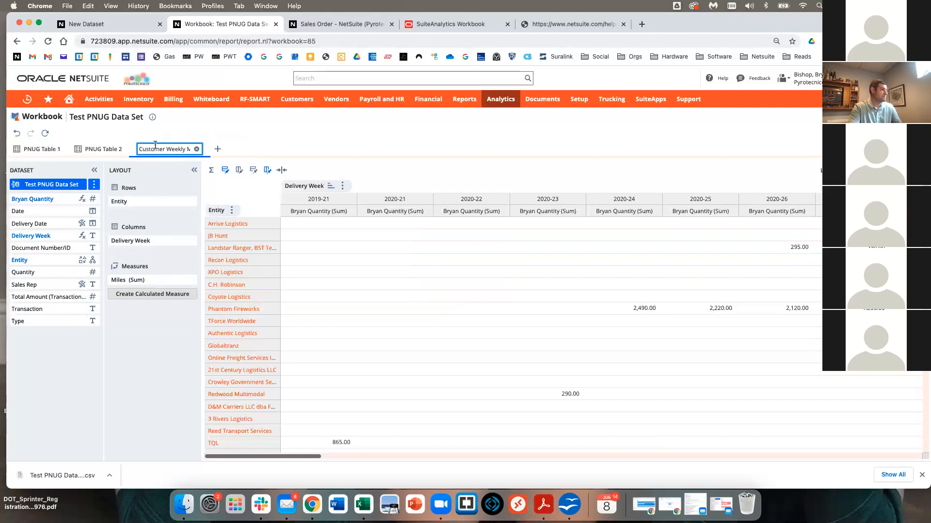
left_click(140, 147)
type("Pivot -")
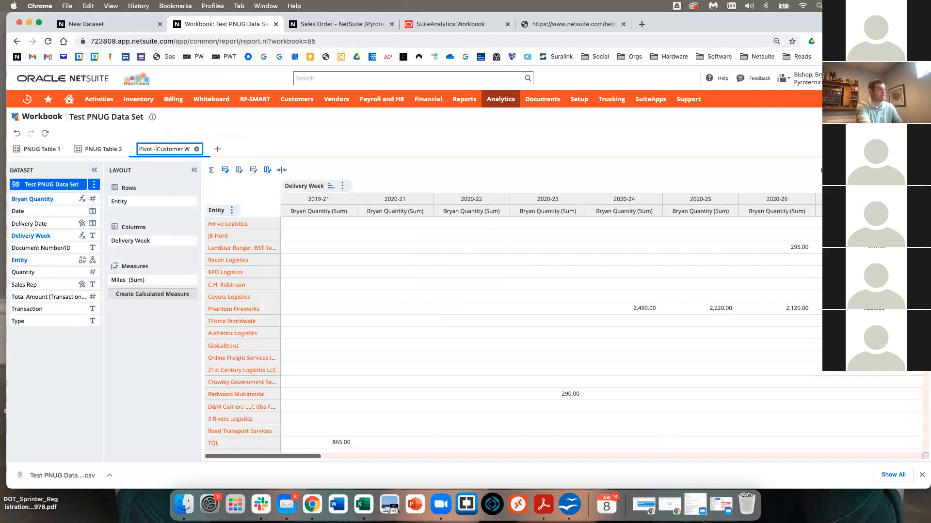
key("Return")
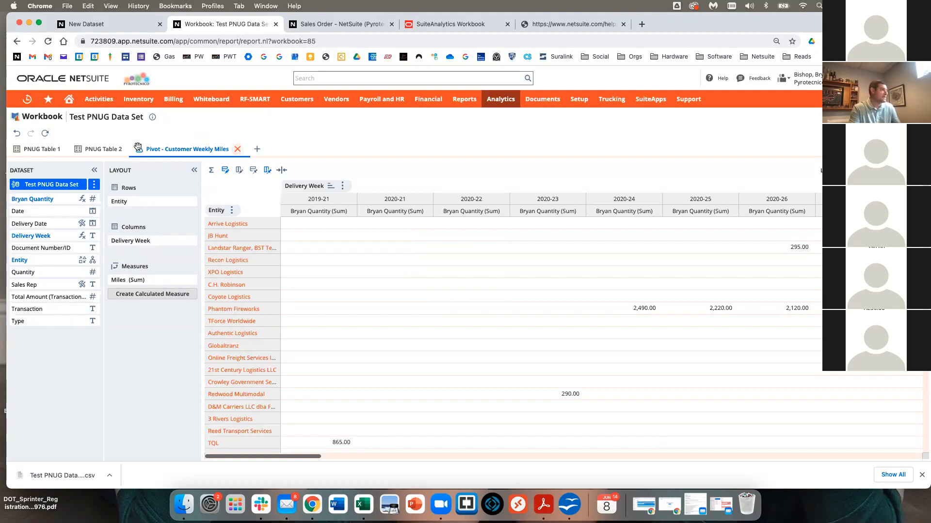
Refresh the pivot to apply the renamed measure and save the workbook.
left_click(45, 133)
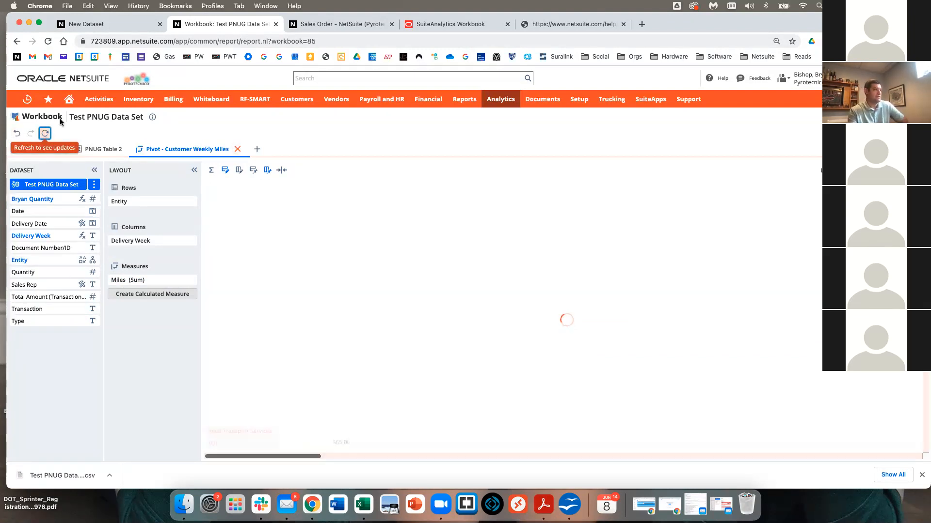
scroll(868, 79, "up", 10)
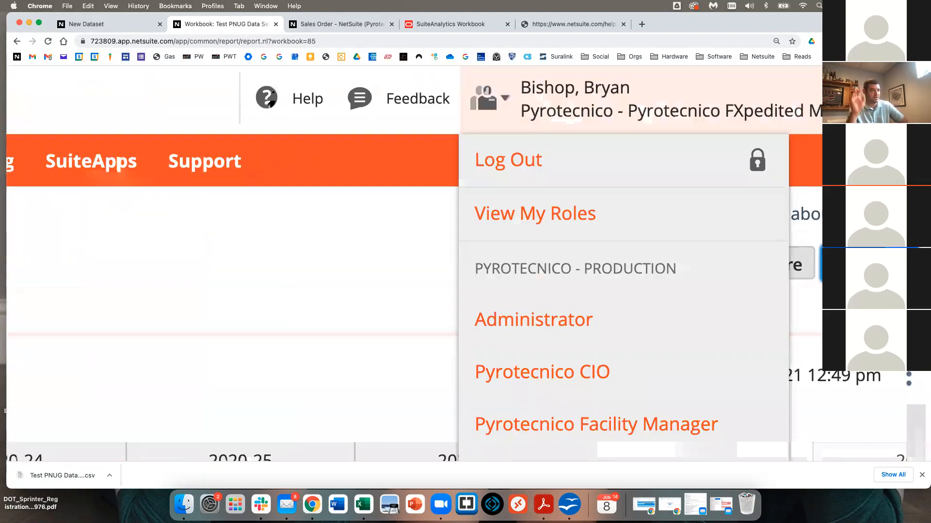
scroll(310, 237, "down", 6)
scroll(309, 237, "down", 5)
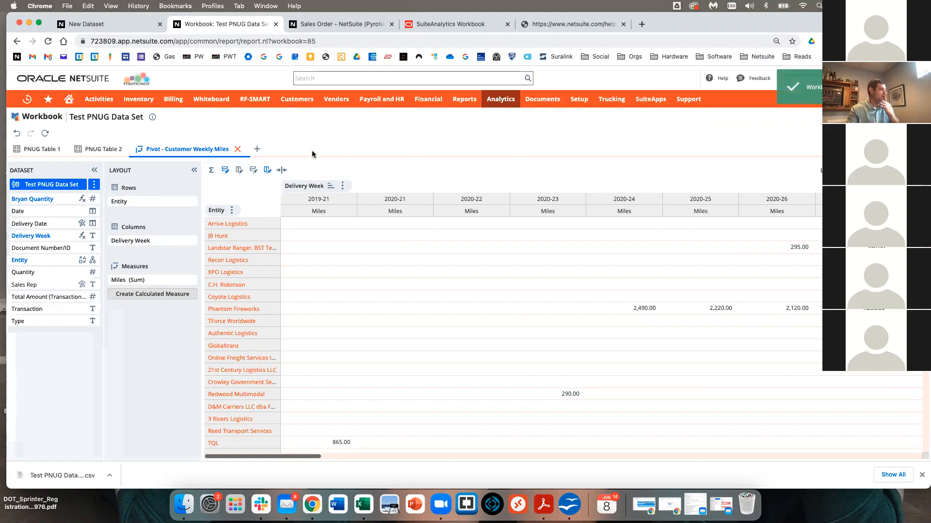
Add a column chart with Delivery Week as X-axis, child-level Entity as series and the summed custom formula quantity as measure, and refresh it.
left_click(257, 148)
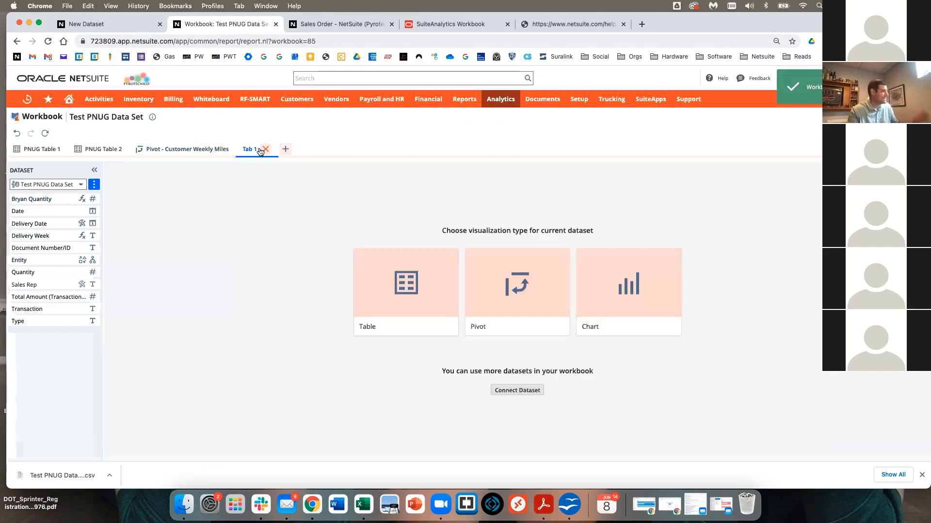
left_click(629, 287)
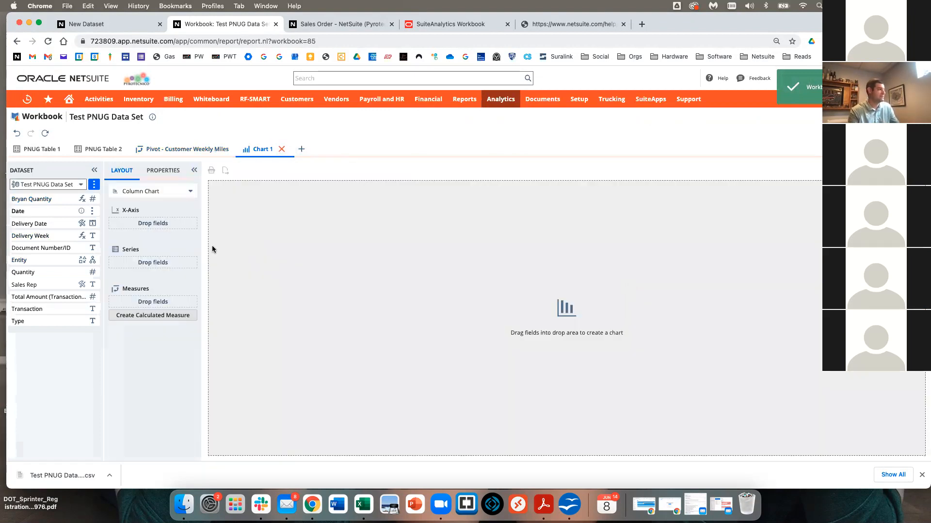
left_click_drag(30, 235, 135, 301)
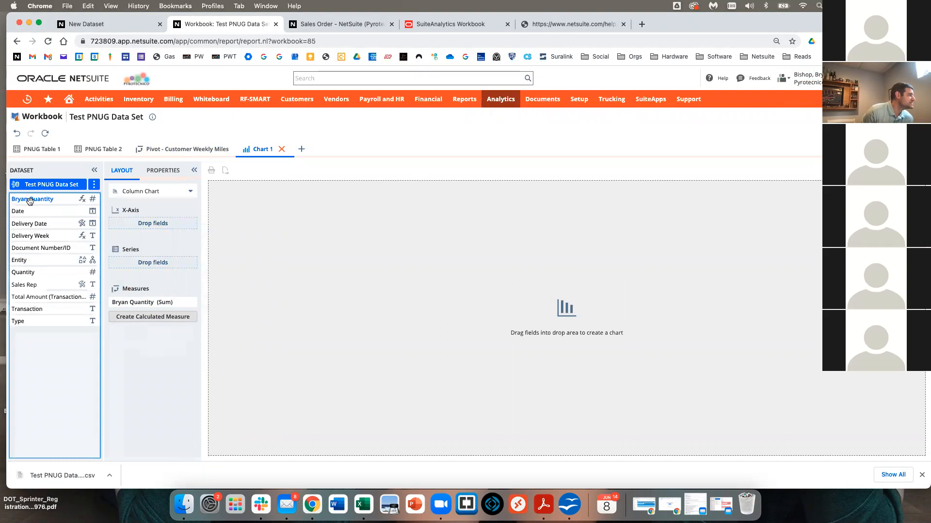
left_click_drag(35, 260, 131, 262)
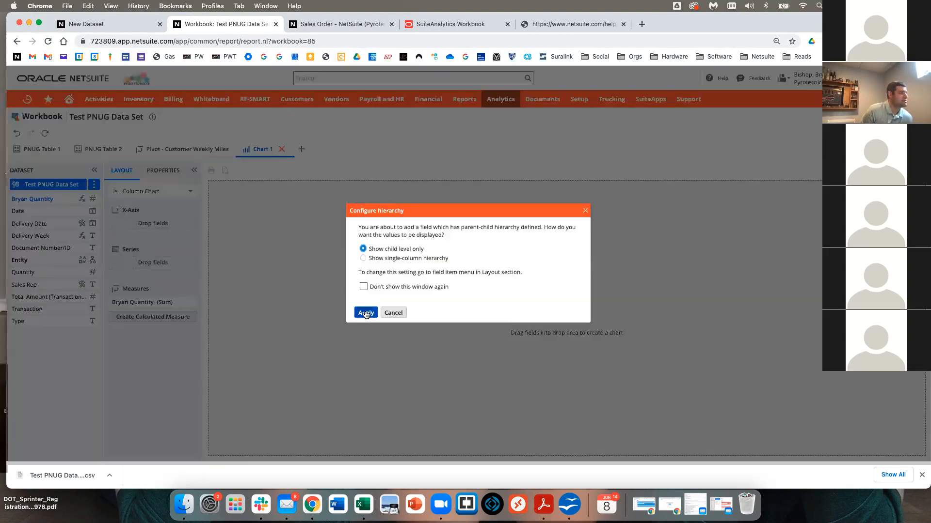
left_click(363, 312)
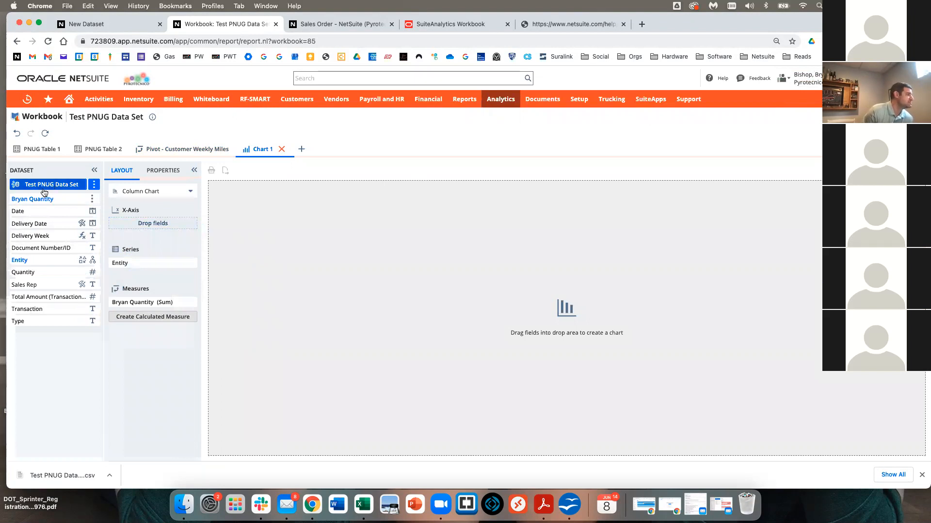
left_click_drag(39, 236, 145, 224)
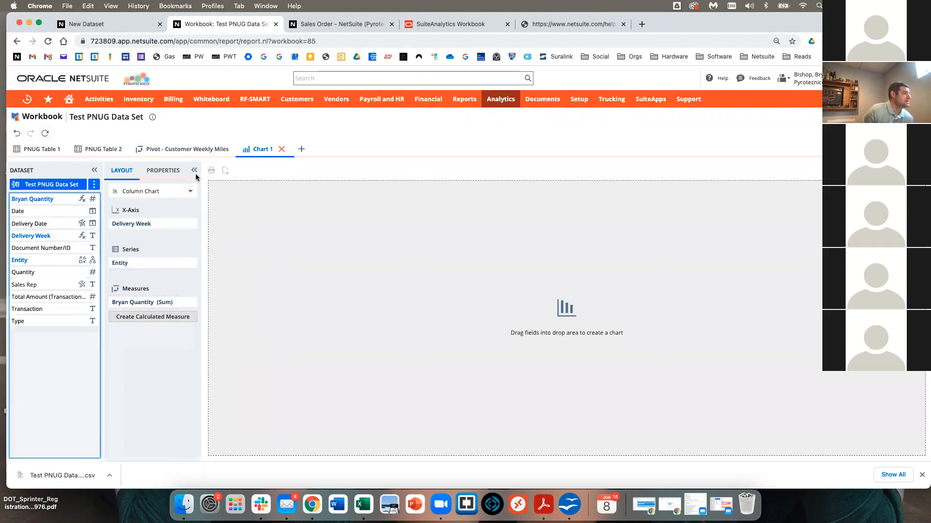
left_click(171, 173)
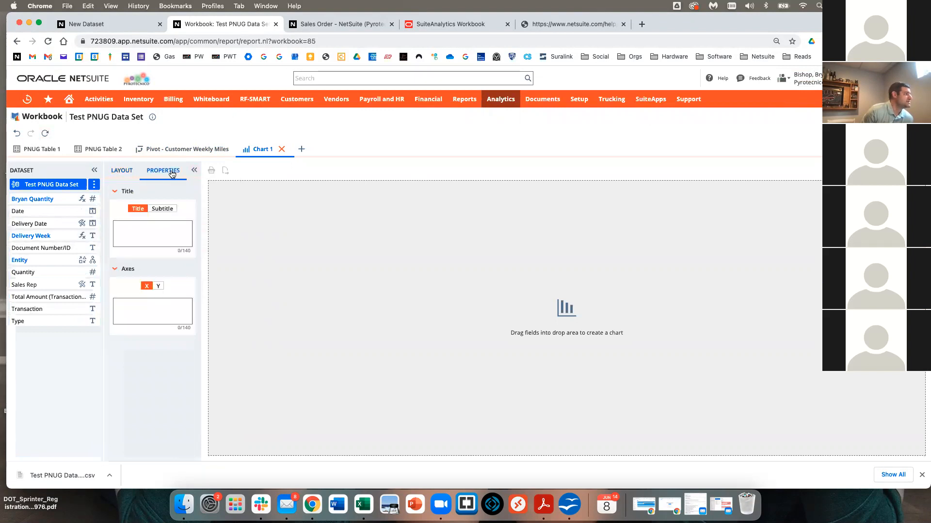
left_click(130, 168)
left_click(45, 133)
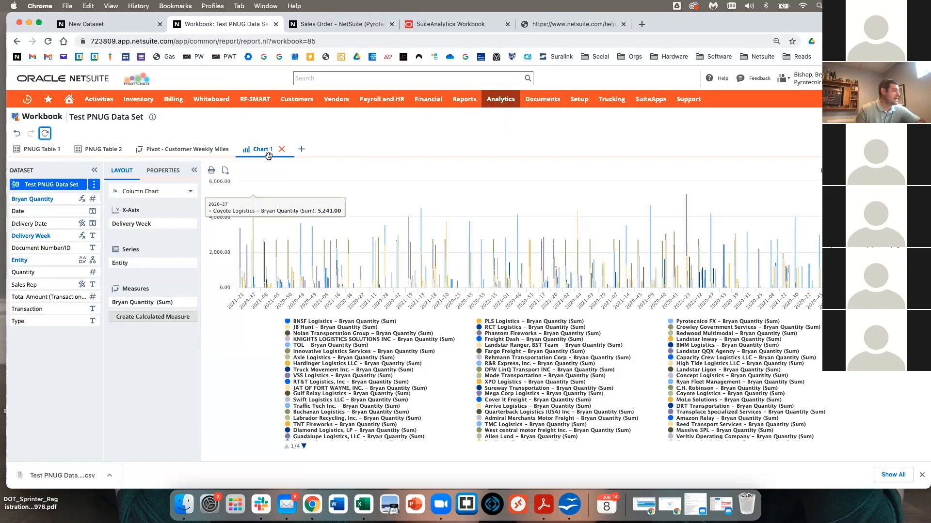
Change the chart type to a stacked bar chart and refresh the chart.
left_click(191, 190)
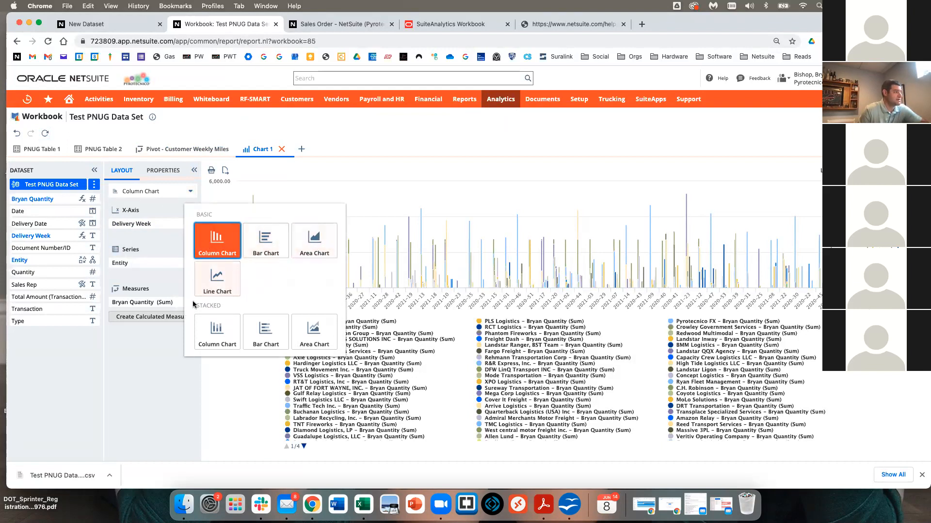
left_click(354, 272)
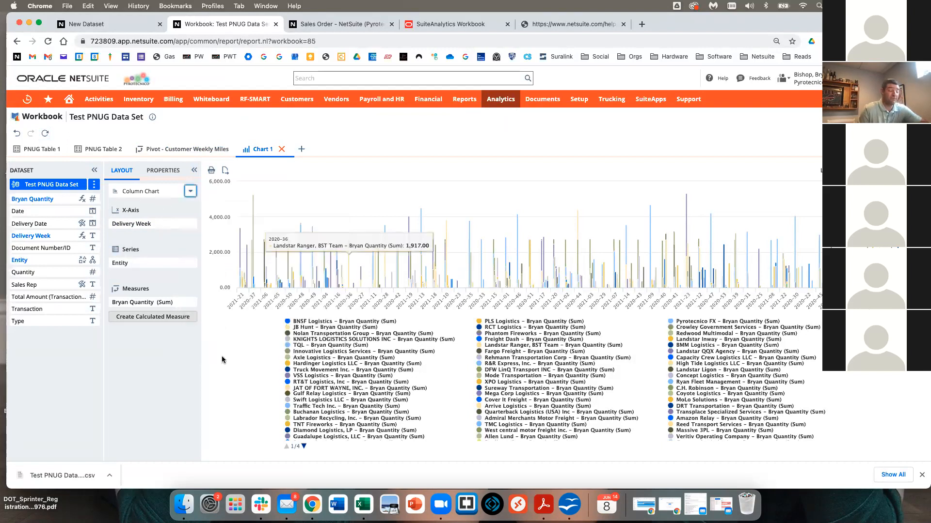
left_click(194, 189)
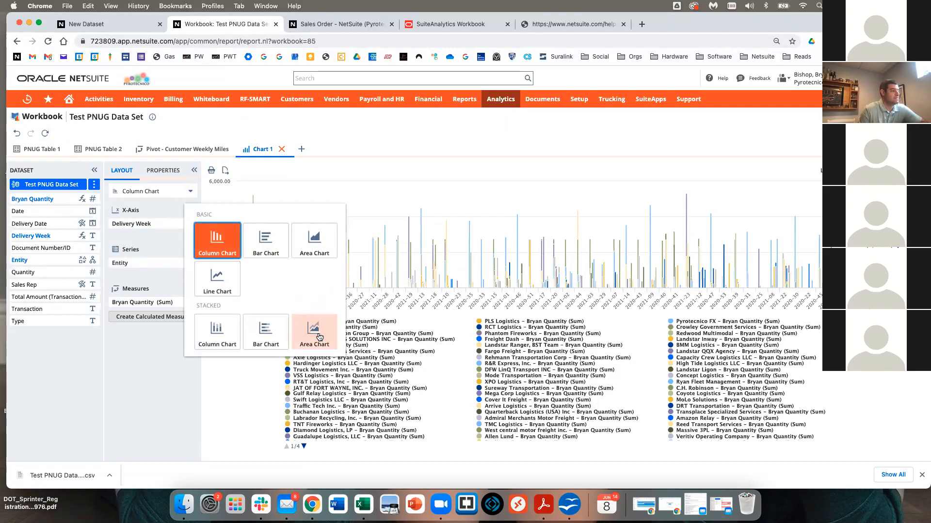
left_click(261, 331)
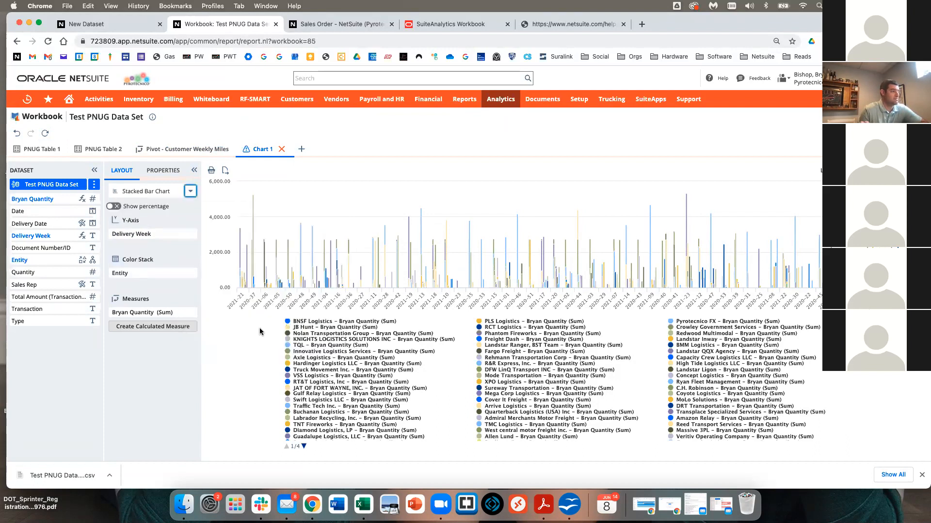
left_click(46, 134)
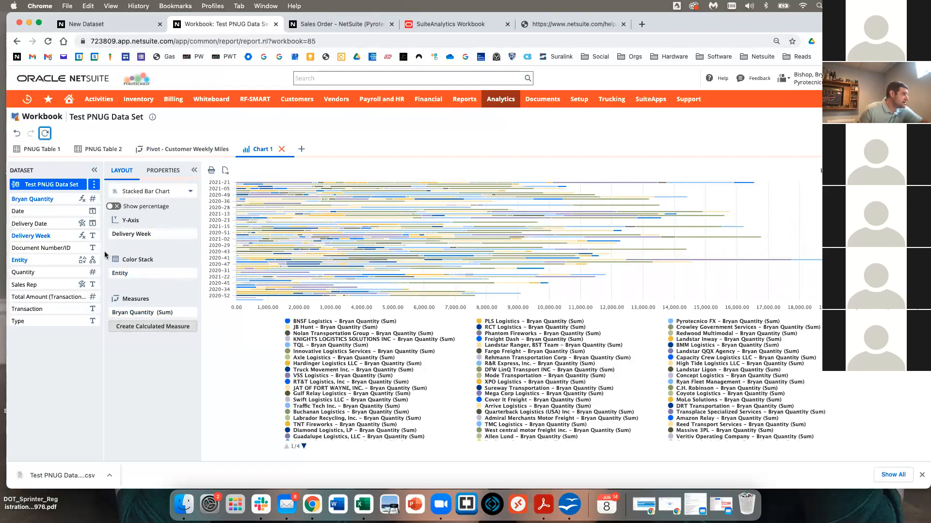
Limit the chart's Entity color stack to the top 10 entities.
left_click(193, 275)
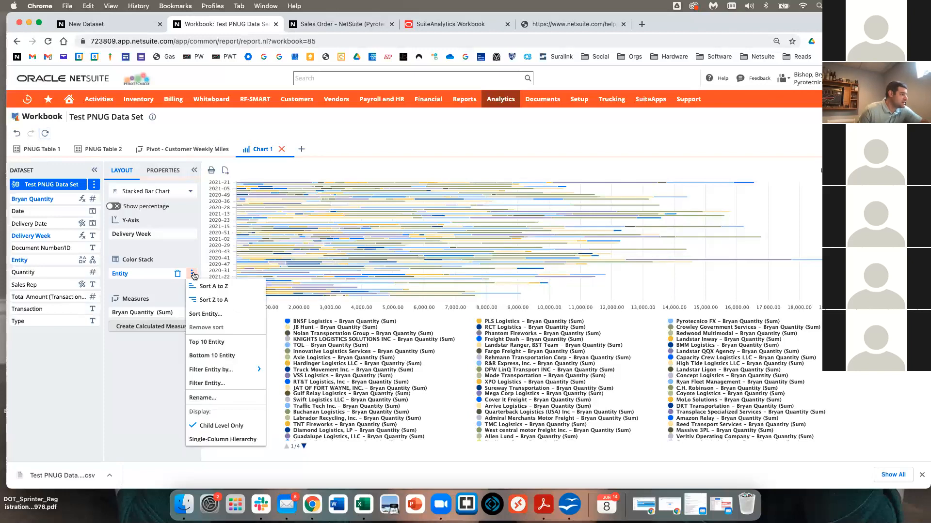
left_click(225, 341)
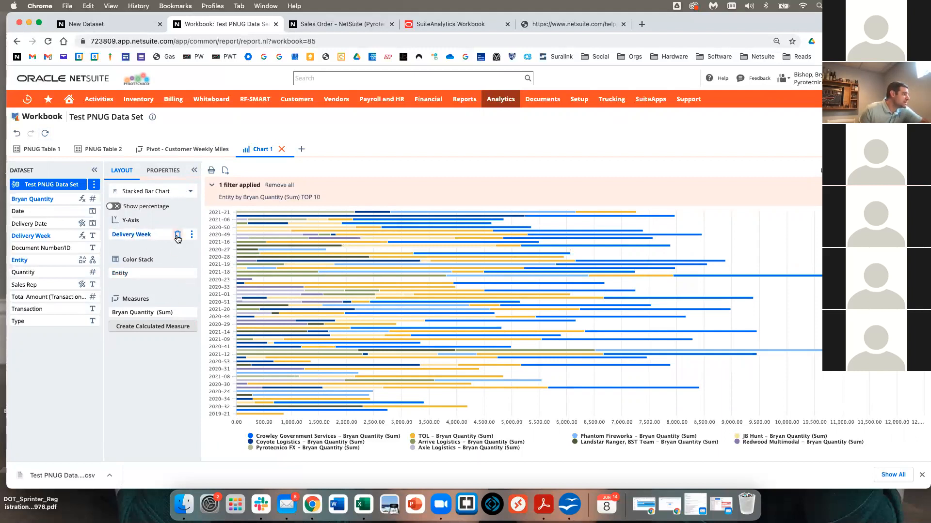
Filter the chart's Entity to any of 21st Century Logistics, 828 Logistics, A.R.C Transit, Addison Transportation, Allen Lund, Ally Logistics and Blue Logistics, and refresh.
left_click(191, 274)
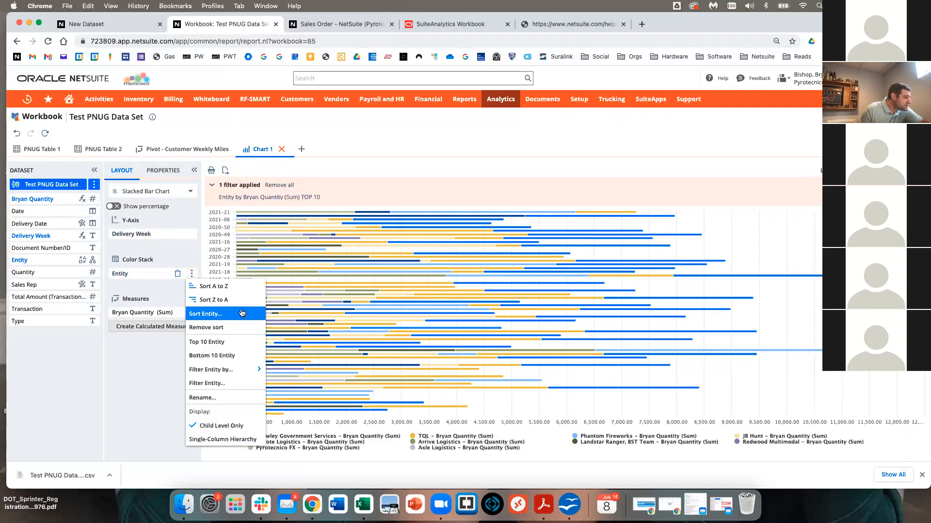
mouse_move(238, 371)
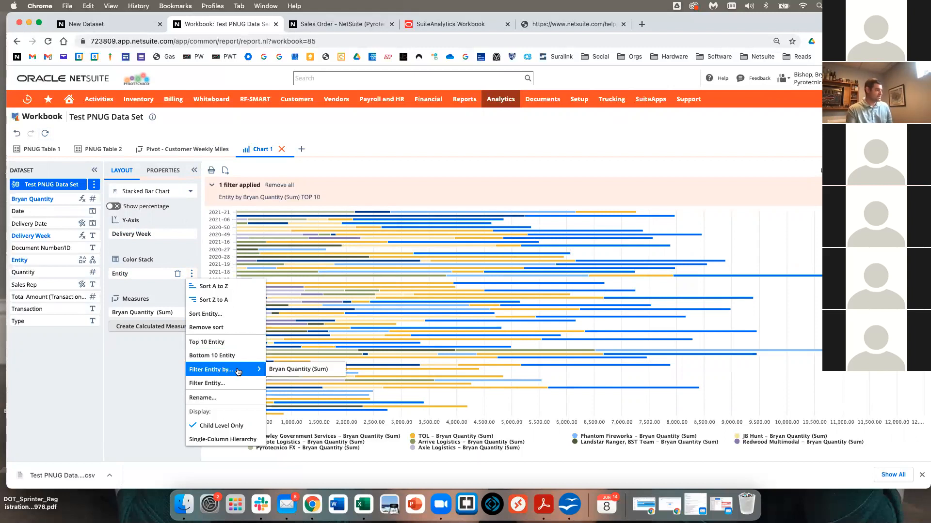
left_click(223, 383)
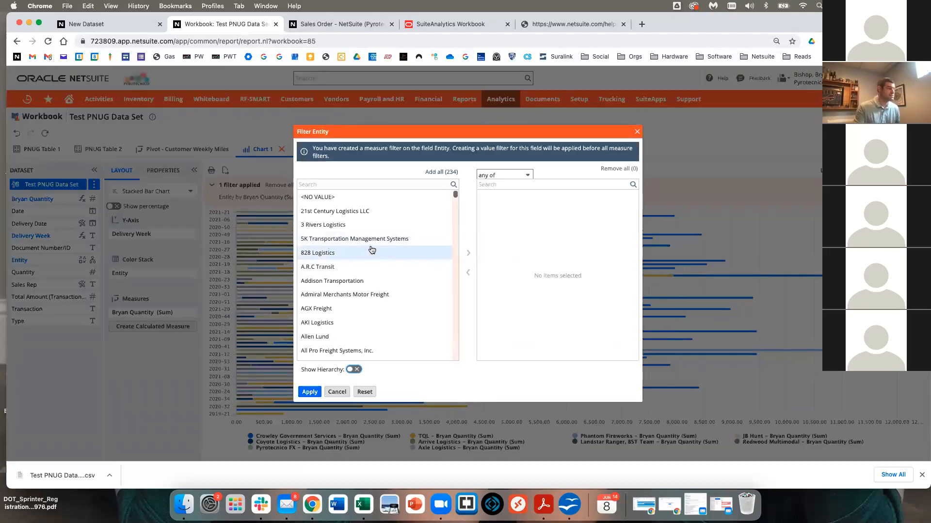
scroll(371, 250, "down", 6)
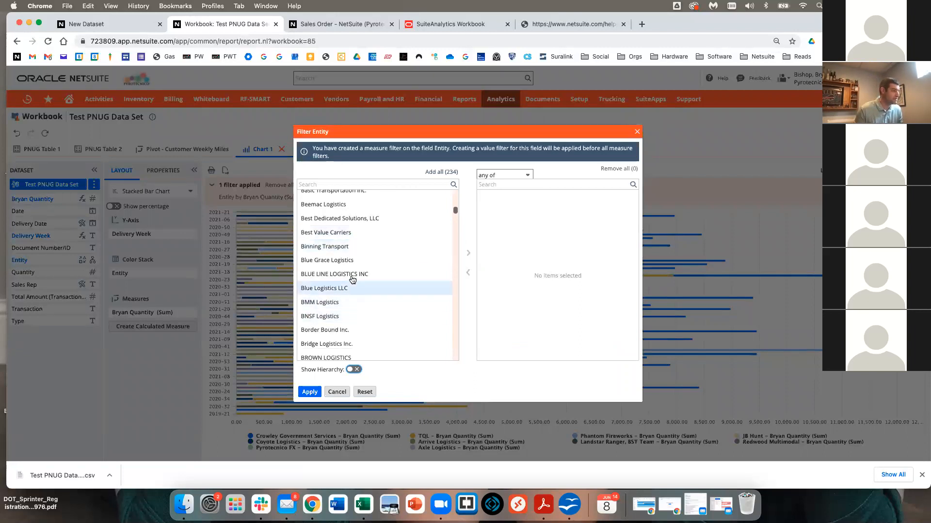
left_click(498, 177)
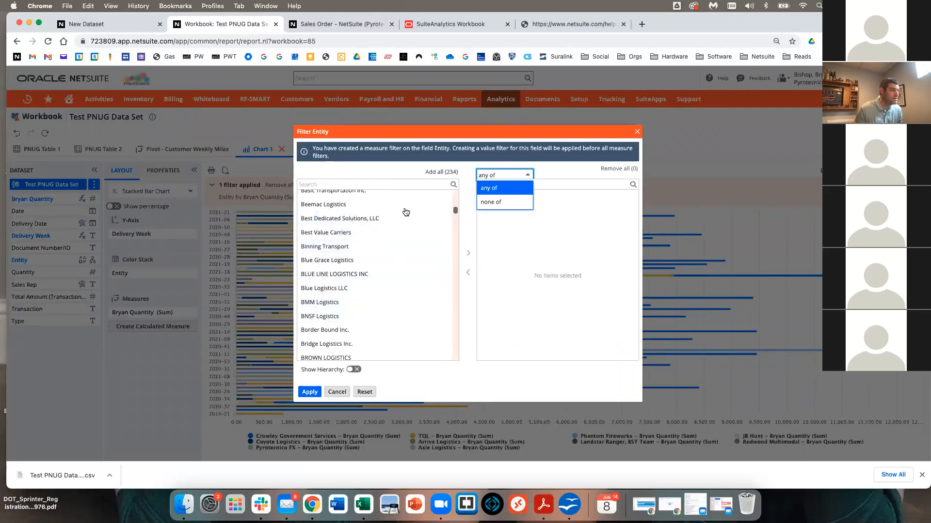
left_click(328, 291)
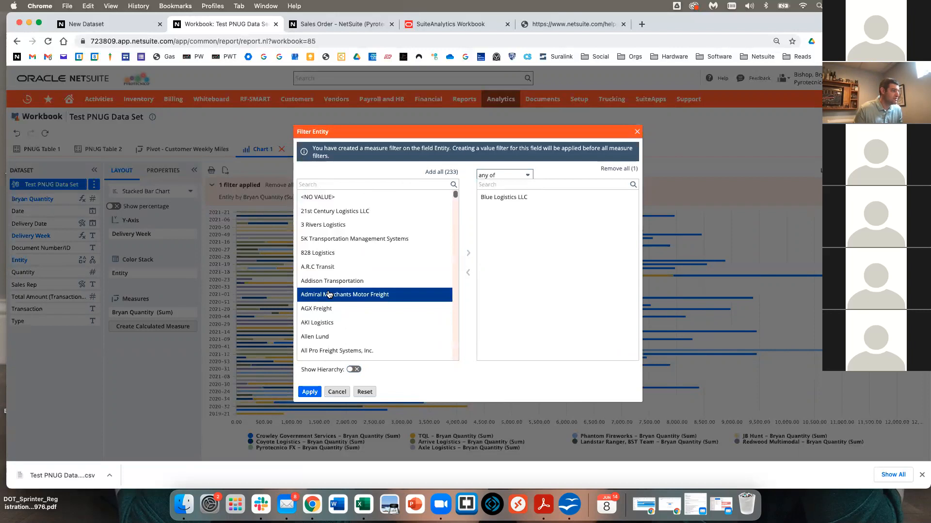
double_click(329, 266)
double_click(335, 322)
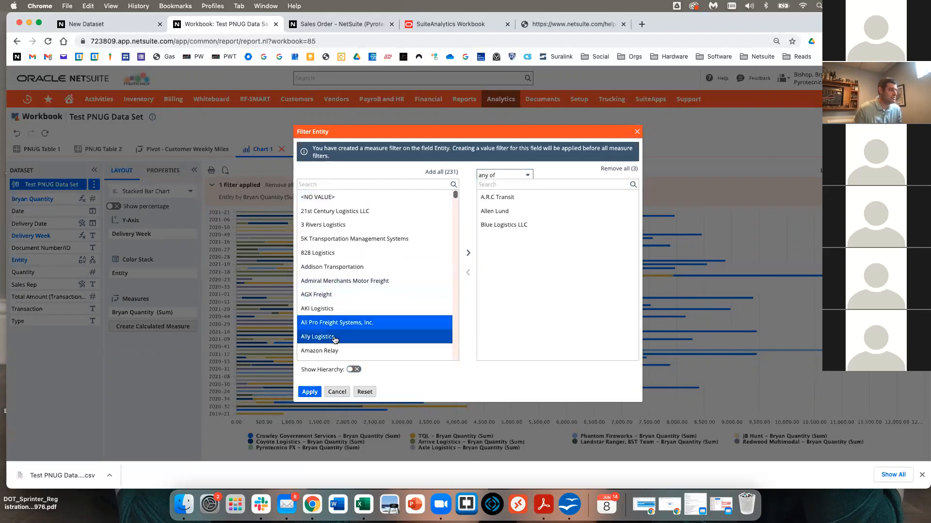
double_click(320, 336)
double_click(339, 253)
double_click(347, 252)
double_click(334, 211)
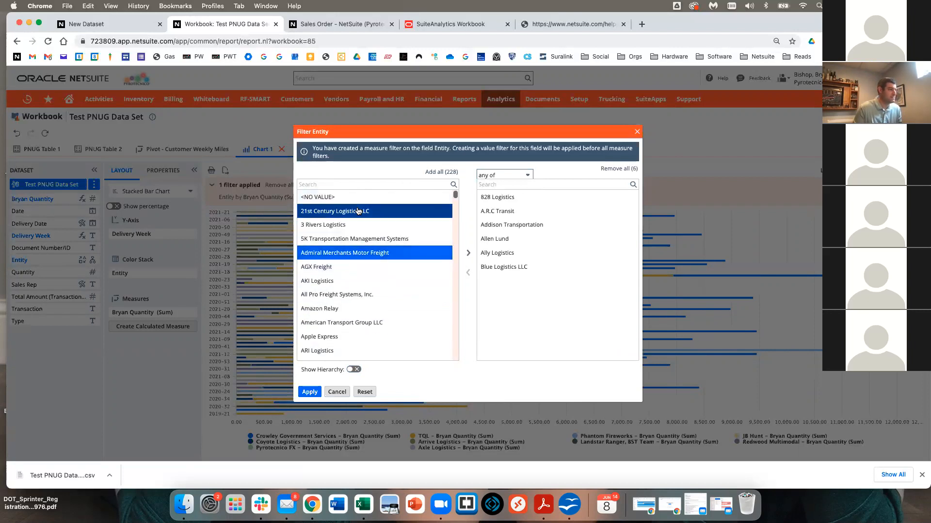
left_click(309, 392)
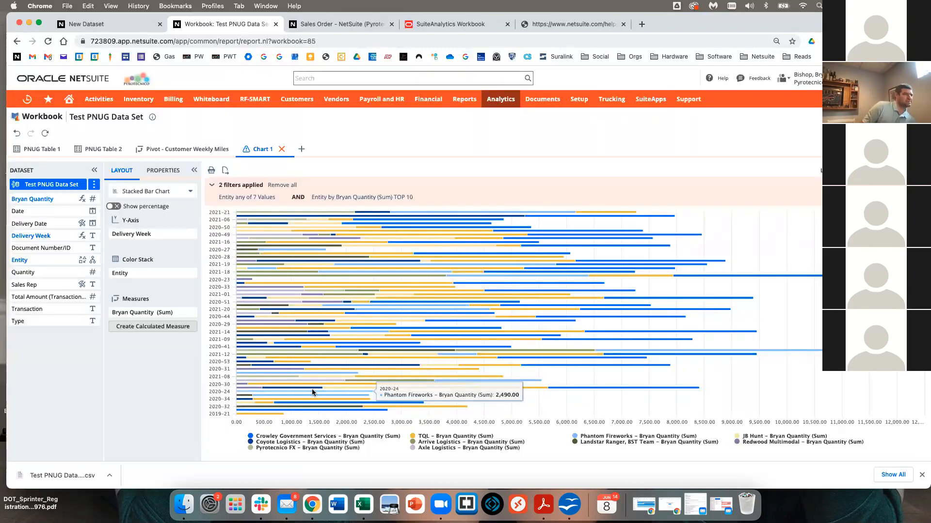
left_click(42, 136)
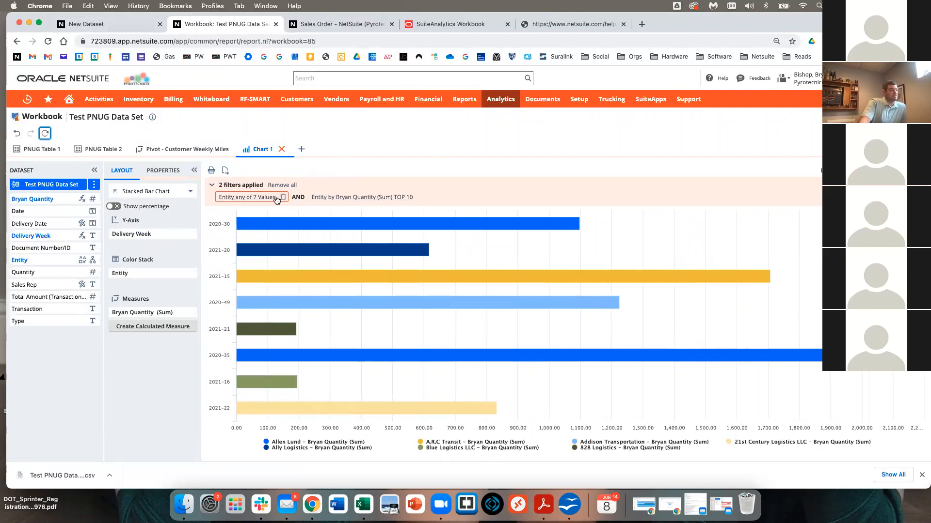
Remove the chart's top 10 Entity filter and sort Delivery Week A to Z, refreshing the chart after each change.
left_click(427, 197)
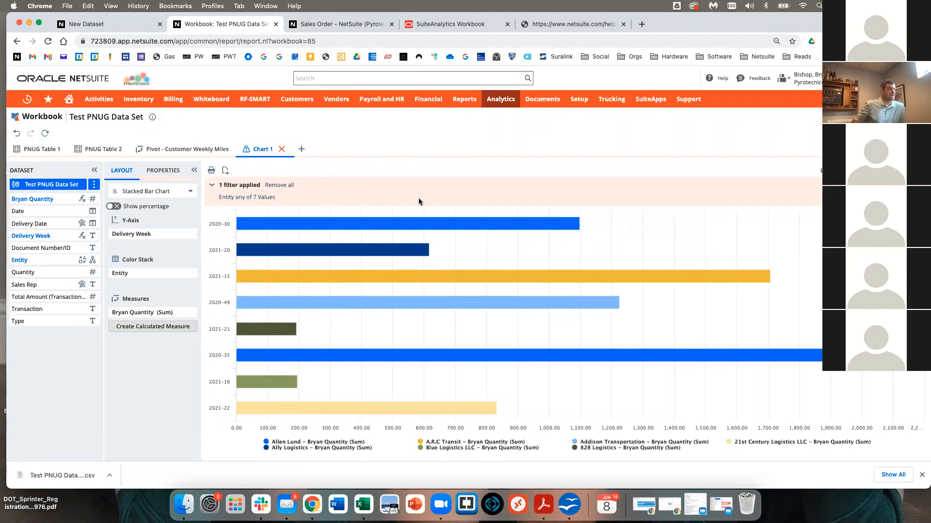
left_click(44, 133)
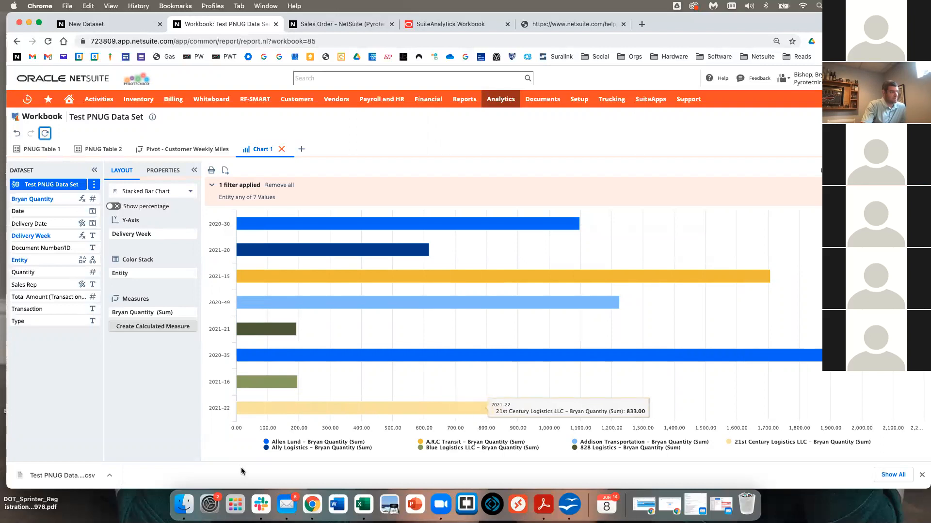
left_click(192, 234)
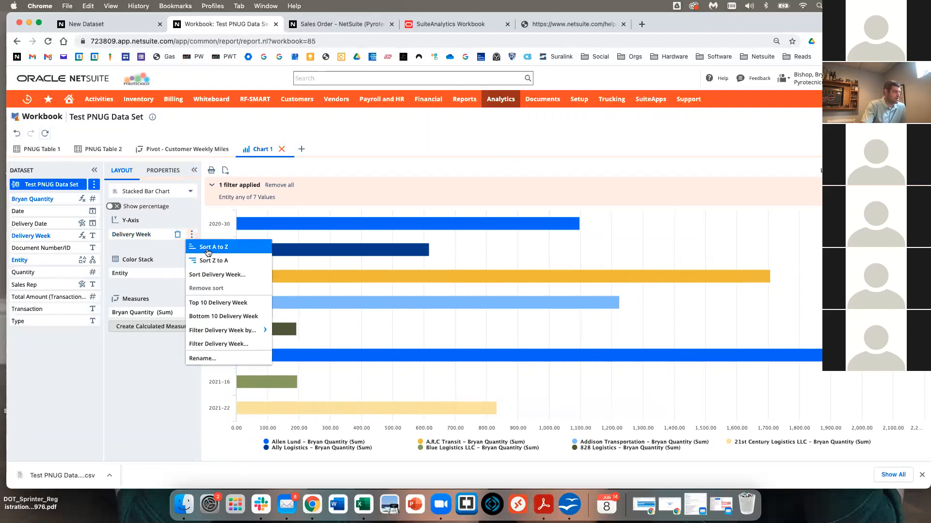
left_click(207, 249)
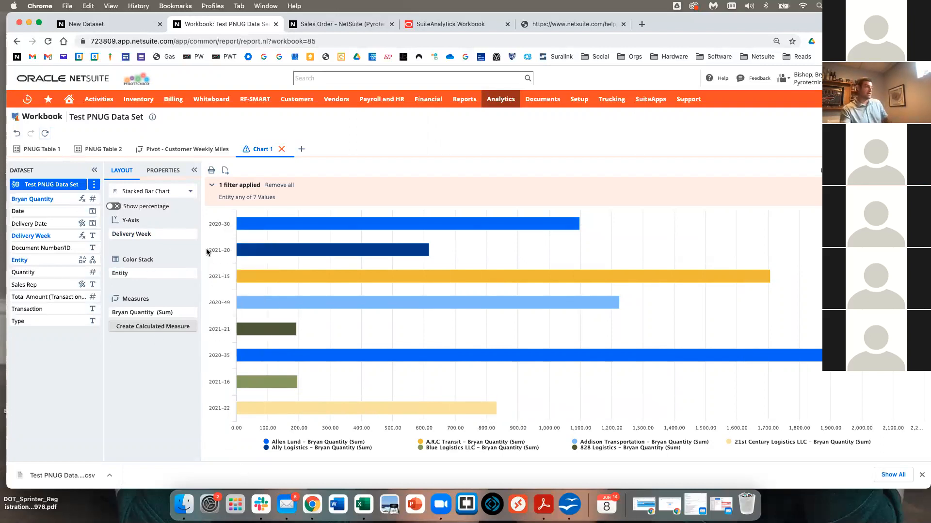
left_click(44, 133)
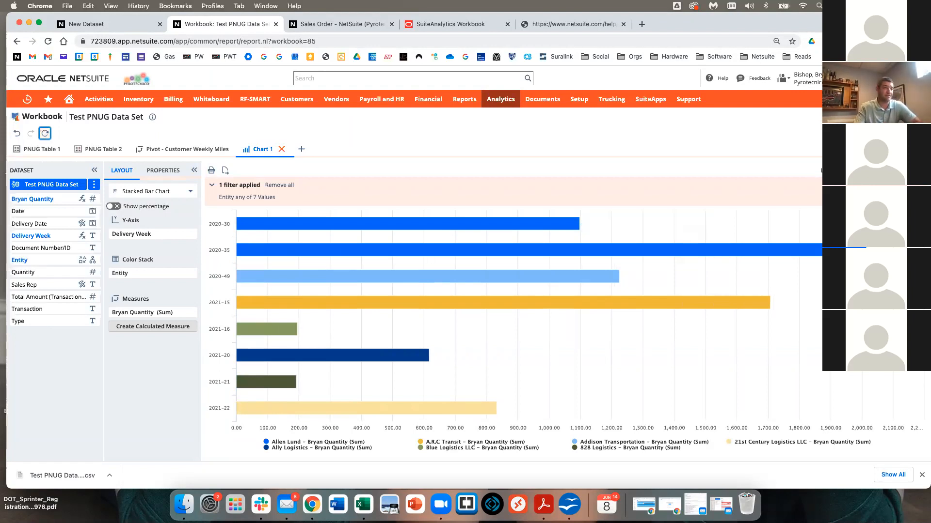
Rename the Chart 1 visualization as Pnug Chart 1.
double_click(266, 150)
type("PNG")
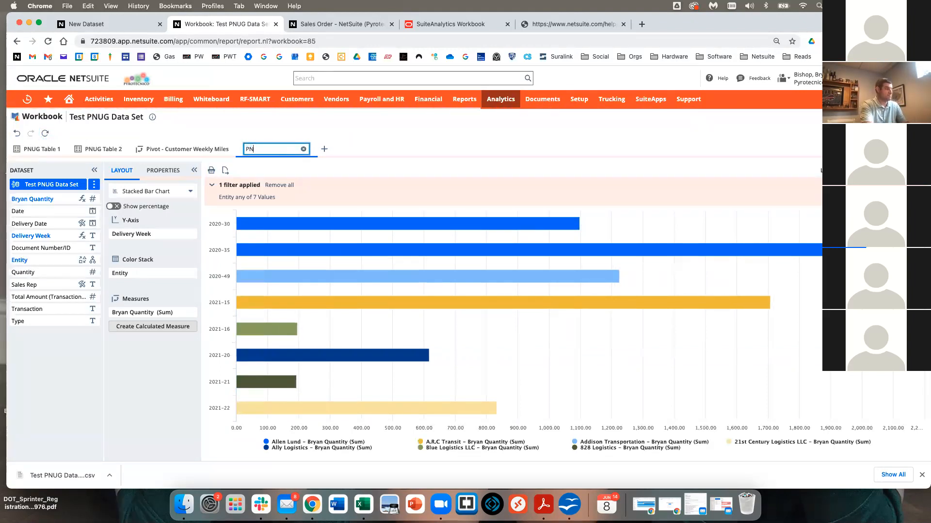
key("BackSpace")
type("UG")
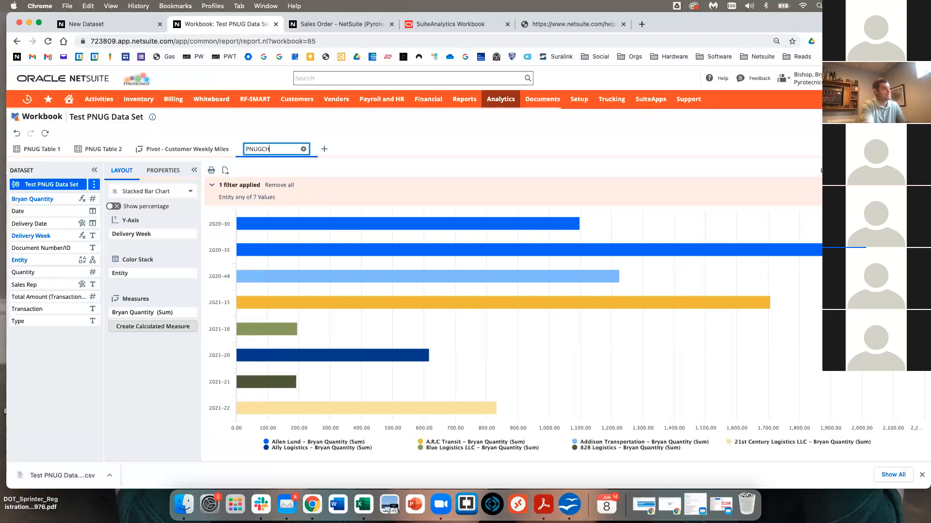
type(" Chart")
key("Return")
double_click(267, 149)
type("Pnug")
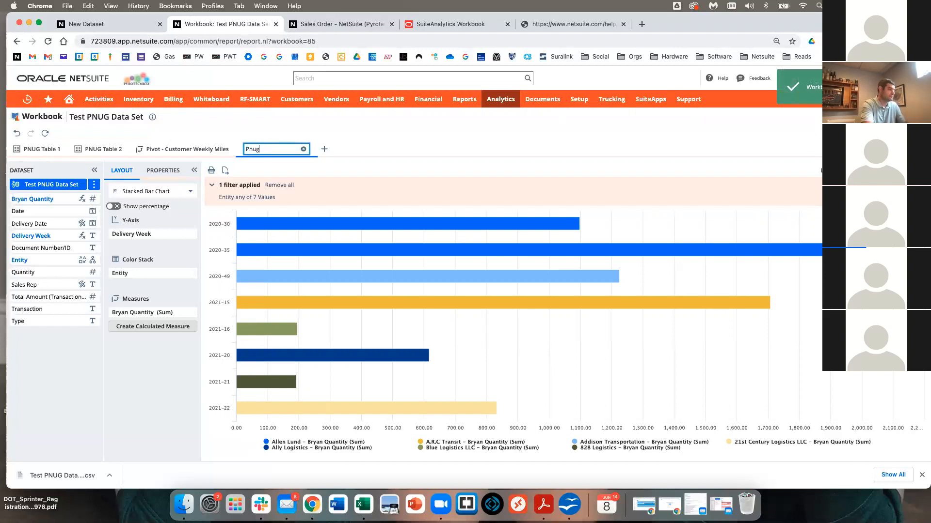
type(" Chart 1")
key("Return")
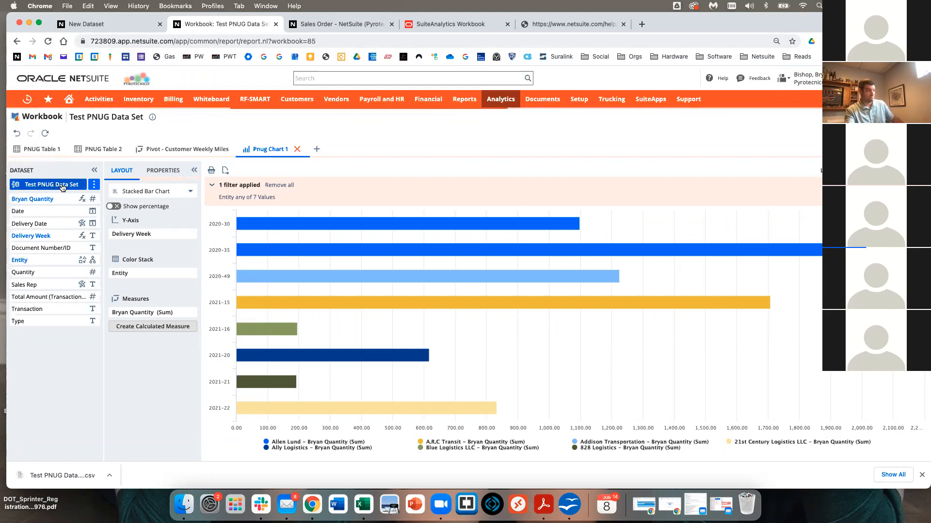
Review PNUG Table 1, PNUG Table 2, the Customer Weekly Miles pivot and Pnug Chart 1 in turn.
left_click(41, 147)
left_click(99, 149)
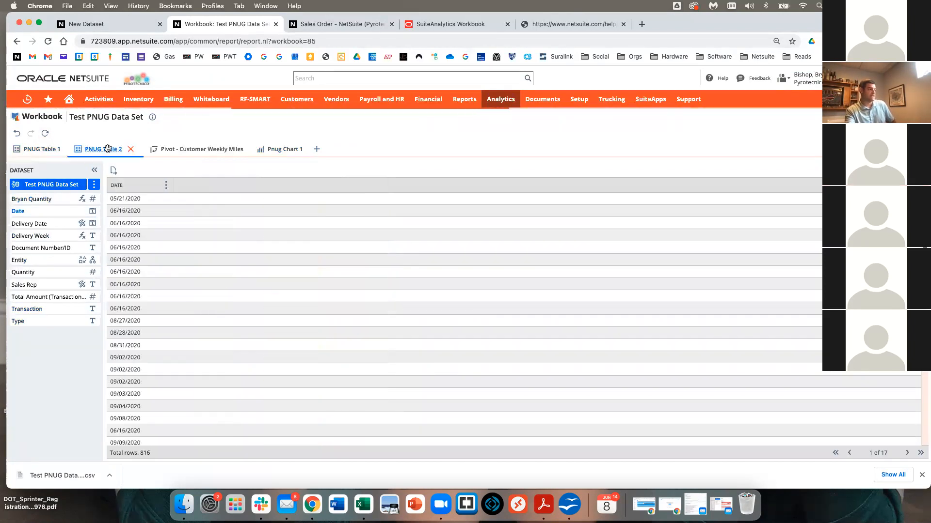
left_click(176, 150)
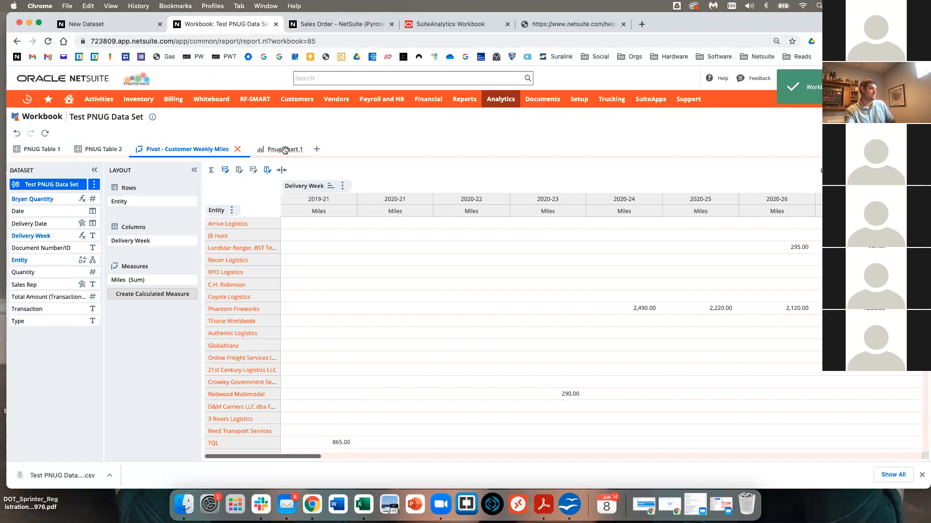
left_click(286, 150)
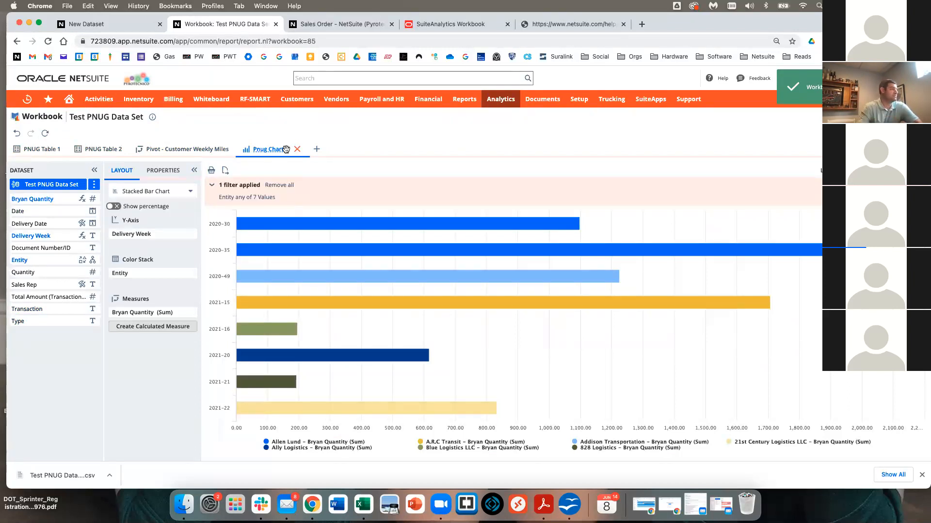
Examine the value filter choices for Delivery Week in the Customer Weekly Miles pivot without applying a filter.
left_click(181, 148)
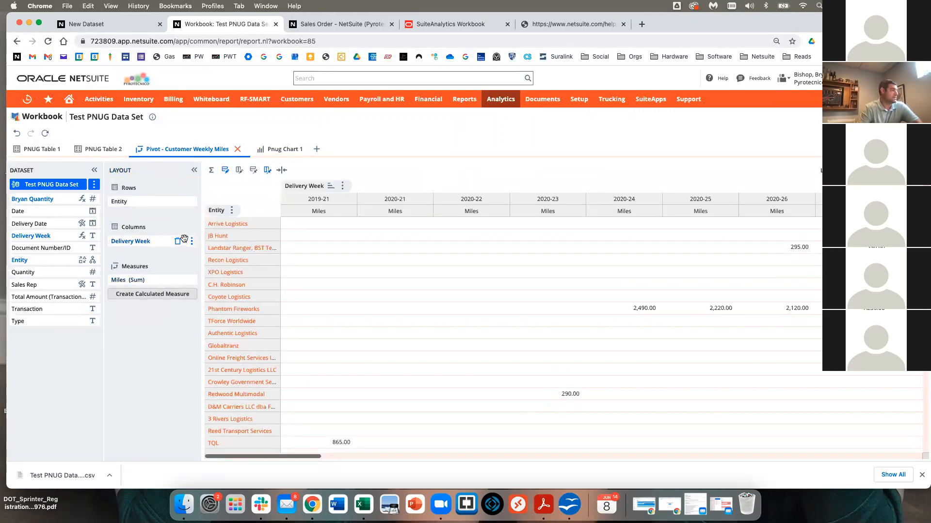
left_click(192, 242)
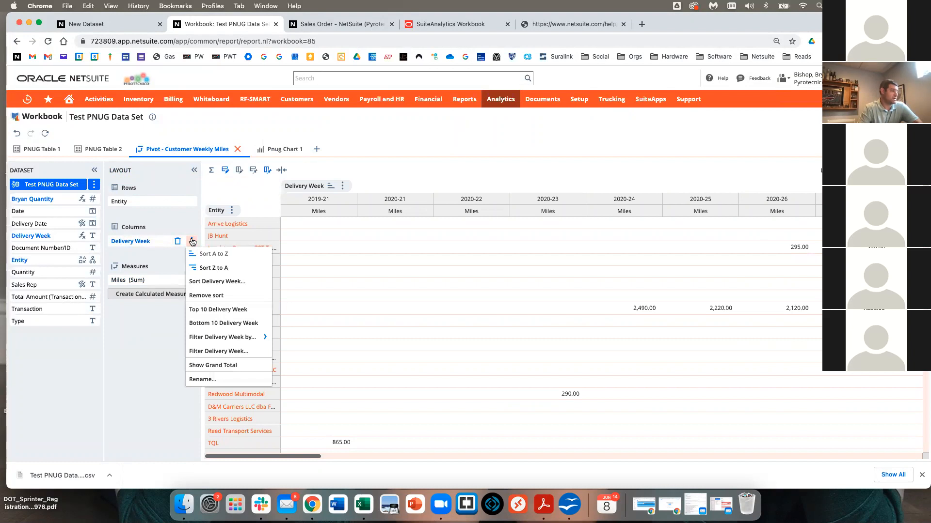
left_click(218, 355)
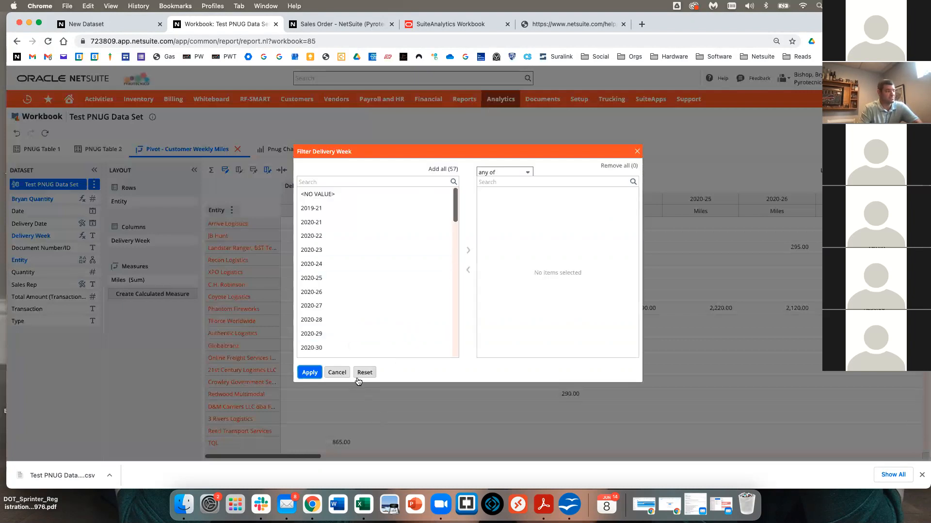
left_click(337, 372)
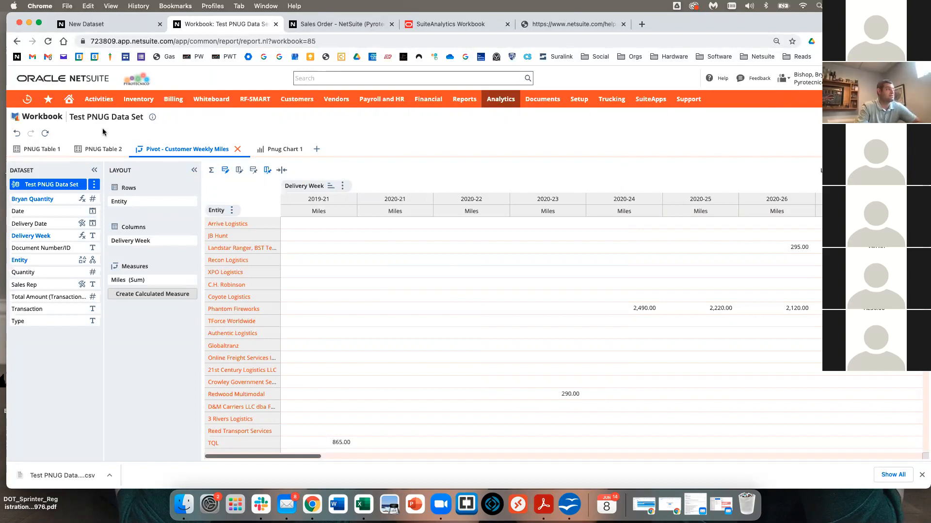
Look back through the chart, the pivot and PNUG Table 2, ending on PNUG Table 1.
left_click(107, 147)
left_click(280, 148)
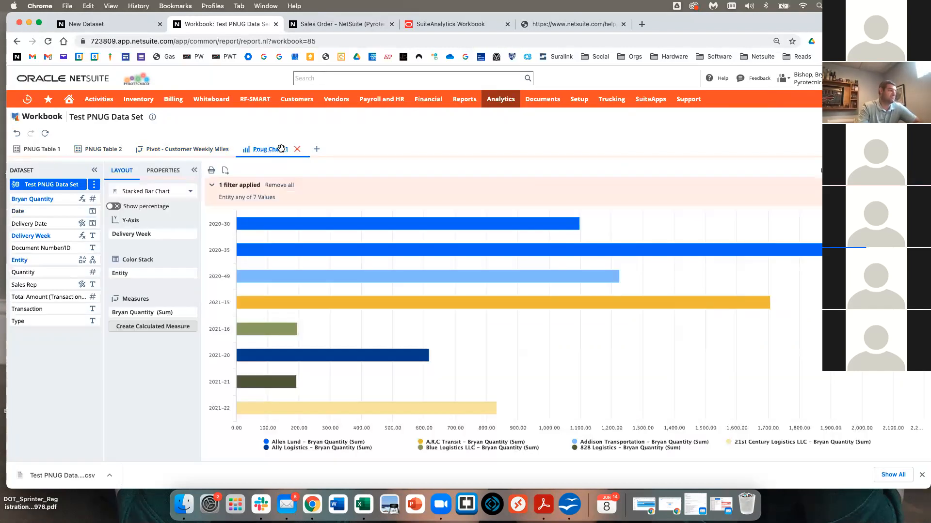
left_click(206, 148)
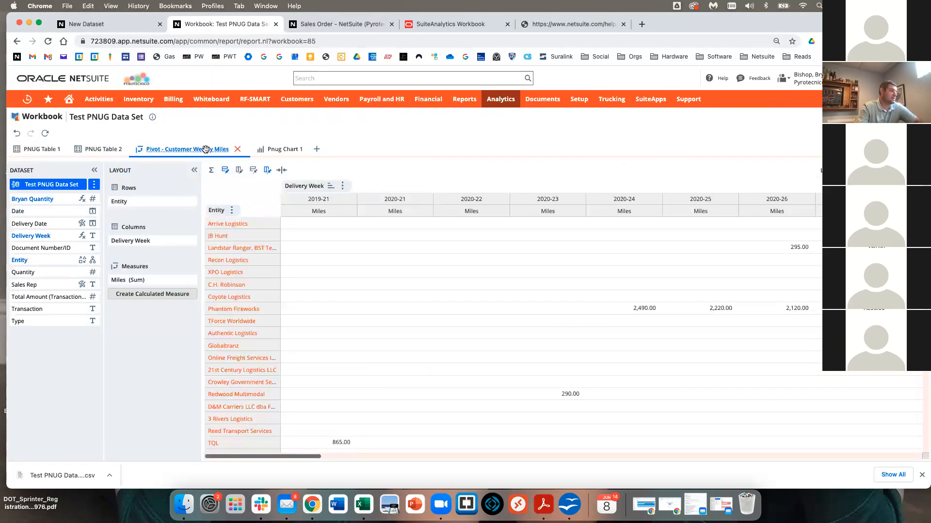
left_click(110, 149)
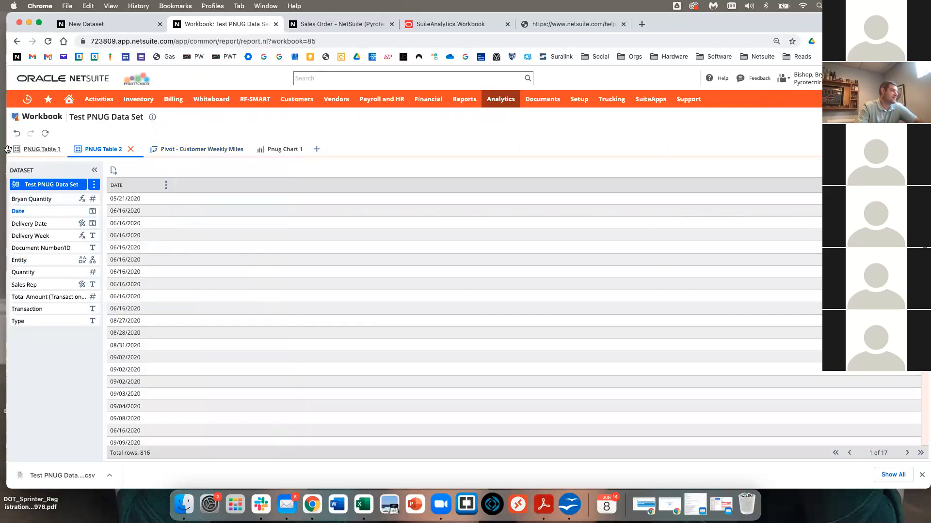
left_click(39, 147)
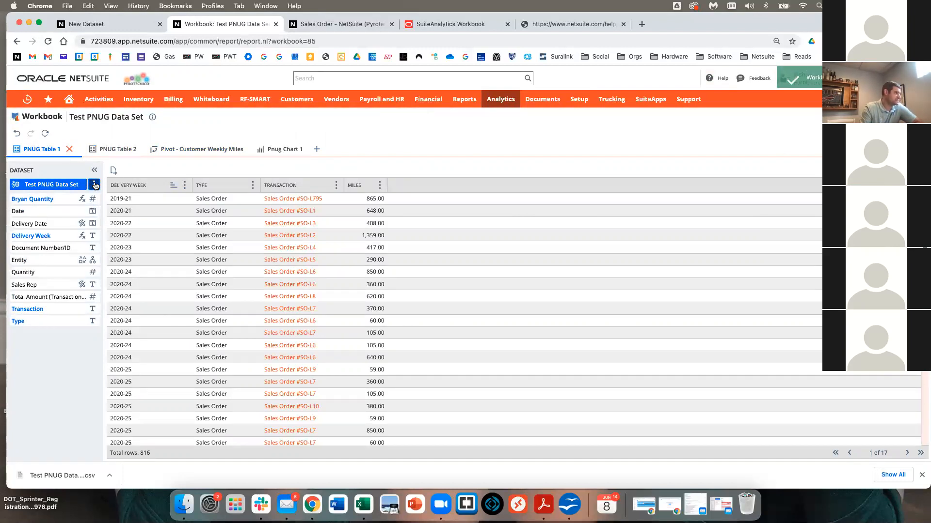
Open the underlying Test PNUG Data Set from the workbook and look through the Transaction record's available fields.
left_click(94, 185)
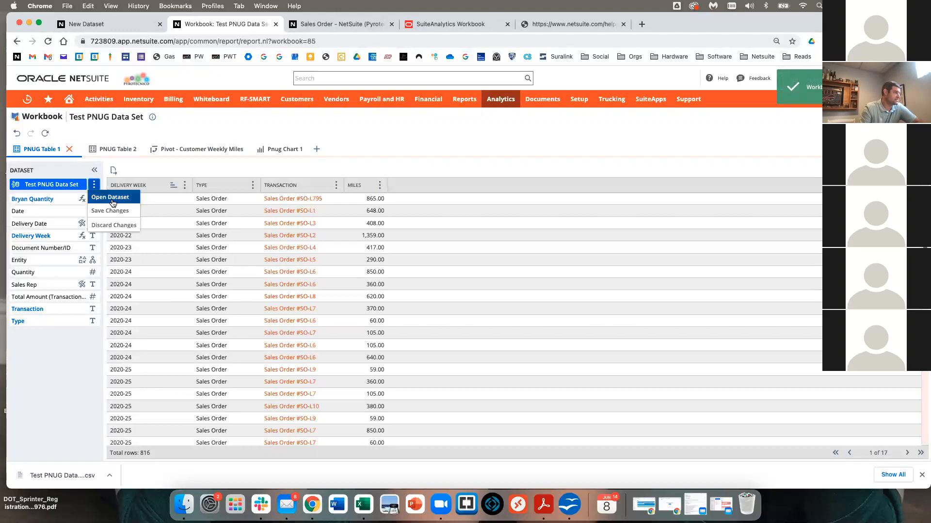
left_click(112, 197)
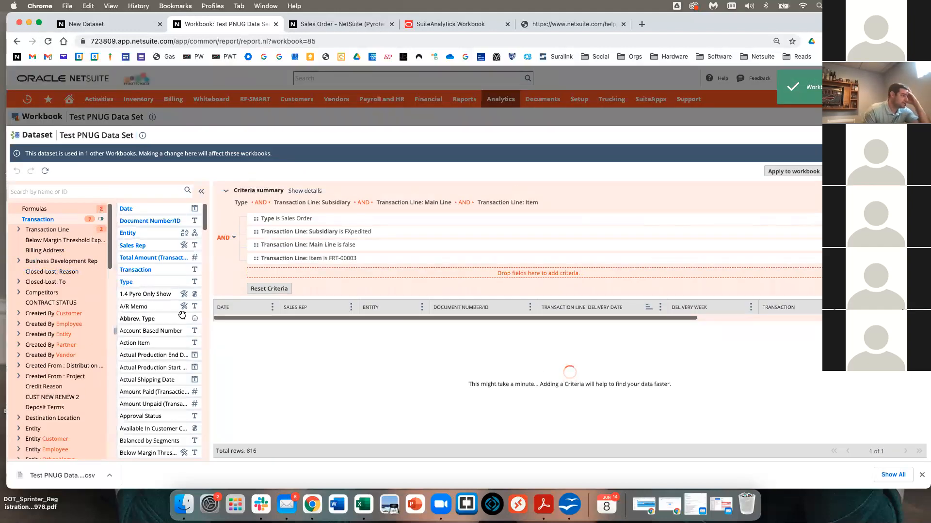
scroll(151, 288, "down", 3)
scroll(152, 288, "down", 15)
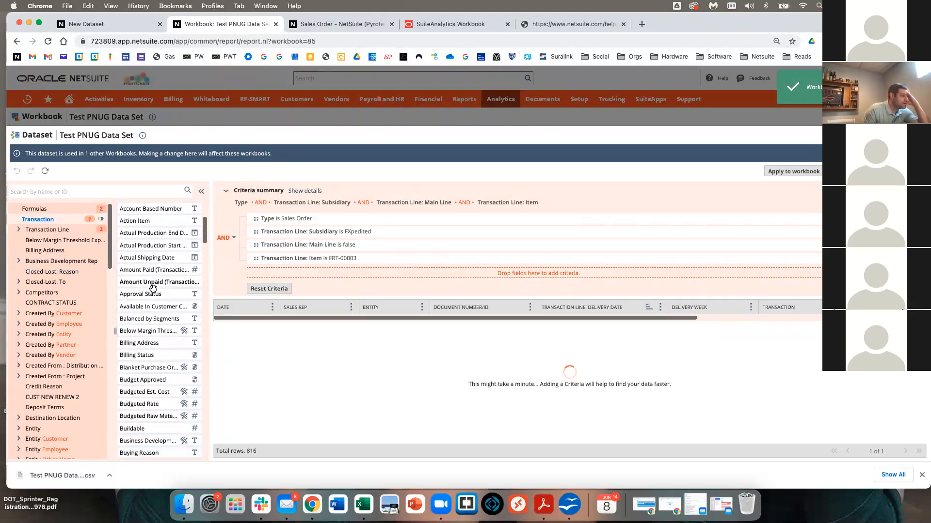
scroll(153, 288, "down", 20)
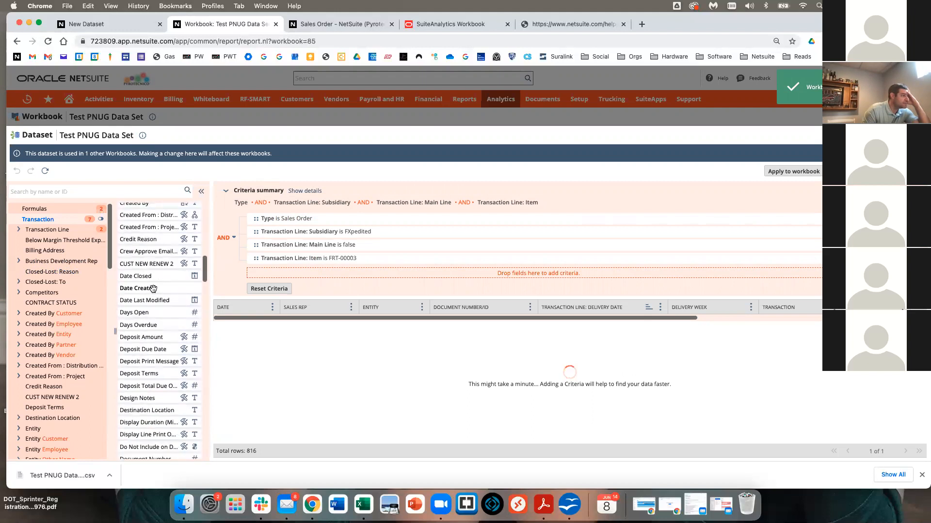
scroll(153, 290, "down", 10)
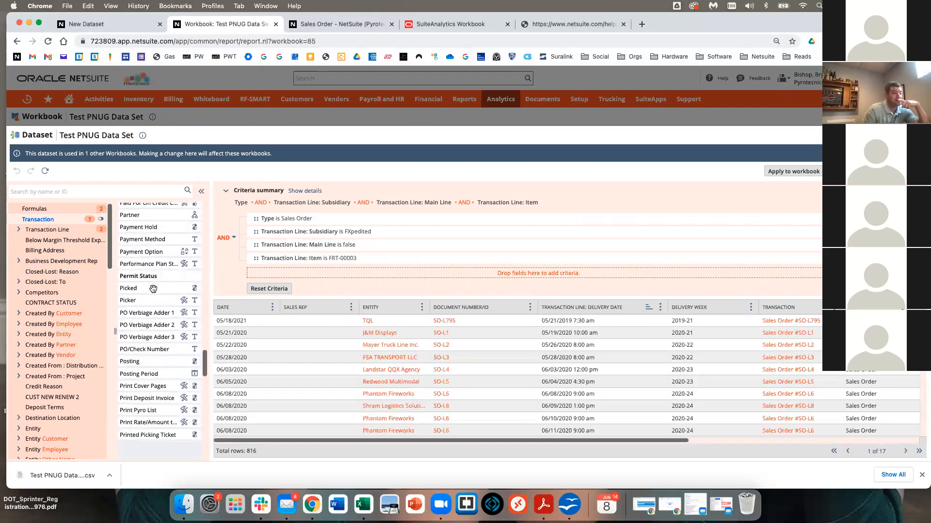
Search the dataset's fields for "Driver" and add the Transaction Line's Driver Resource Allocation as a column between Transaction and Type.
scroll(720, 361, "right", 6)
scroll(721, 359, "right", 1)
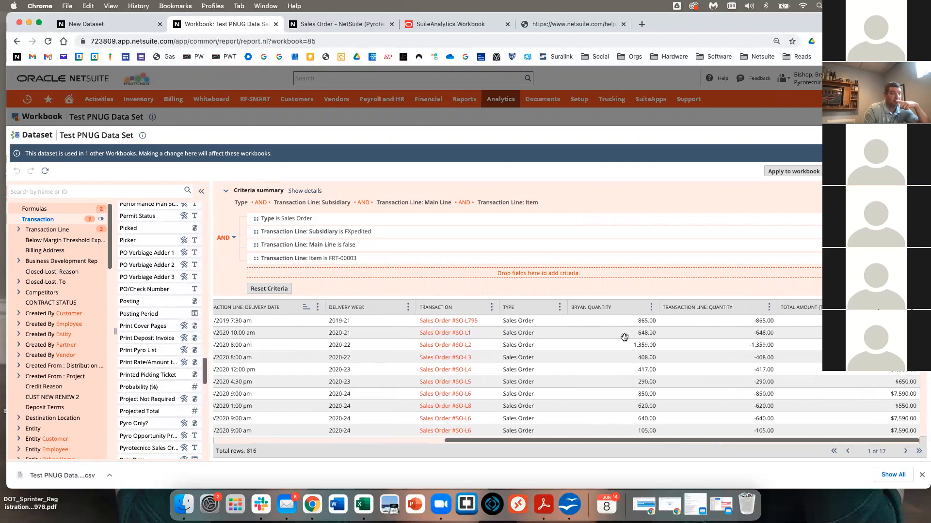
left_click(102, 190)
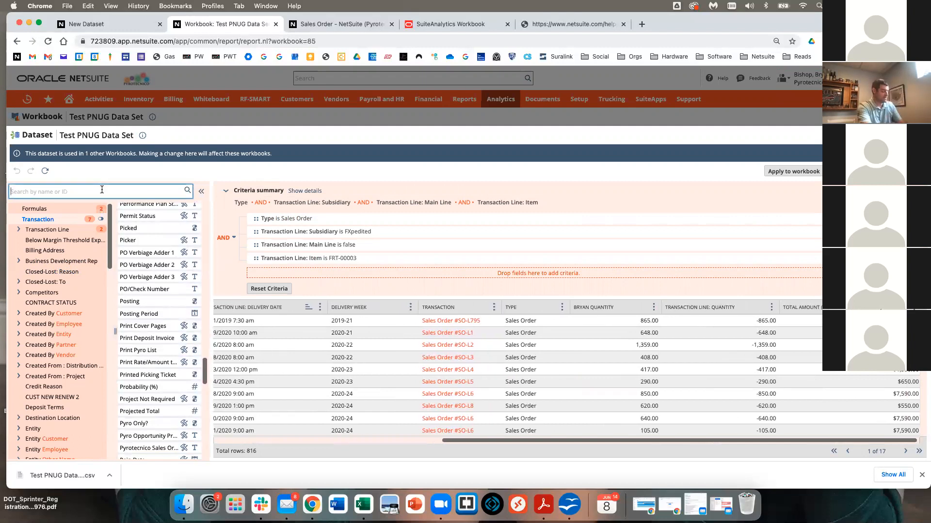
type("Driver")
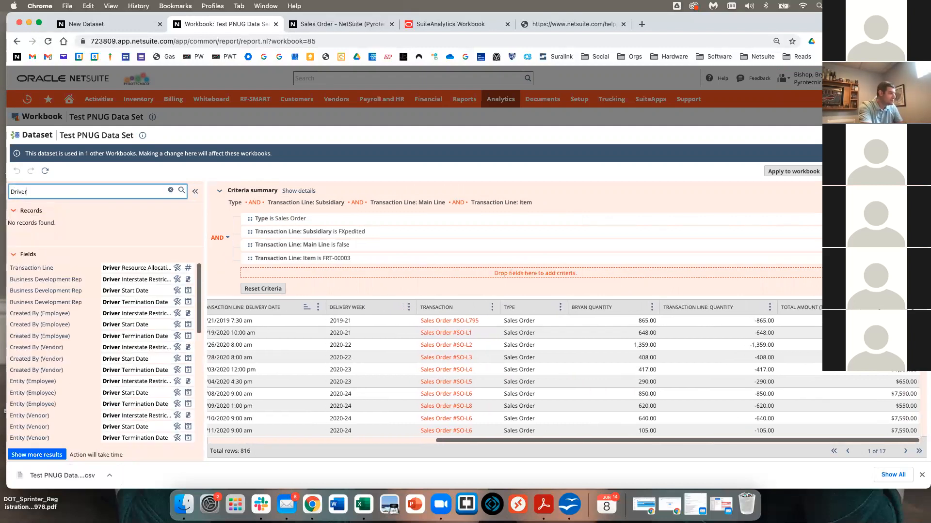
mouse_move(144, 267)
left_mouse_down()
mouse_move(548, 312)
mouse_move(472, 328)
left_mouse_up()
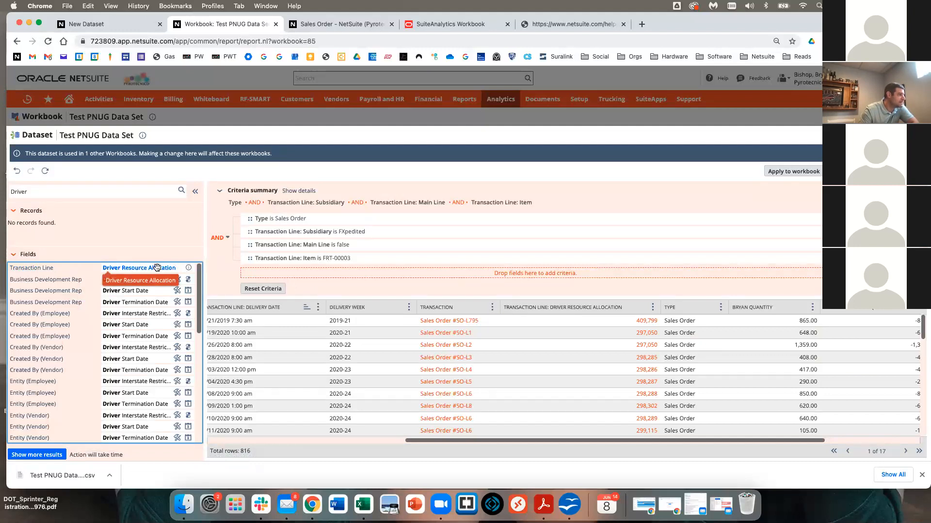
Examine the field details of Driver Resource Allocation and look through the other driver fields found.
left_click(189, 270)
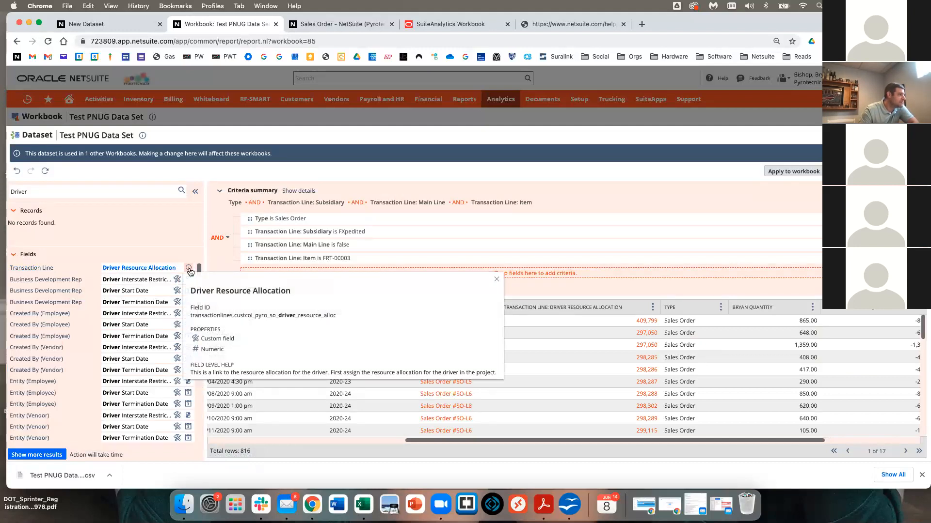
left_click(158, 246)
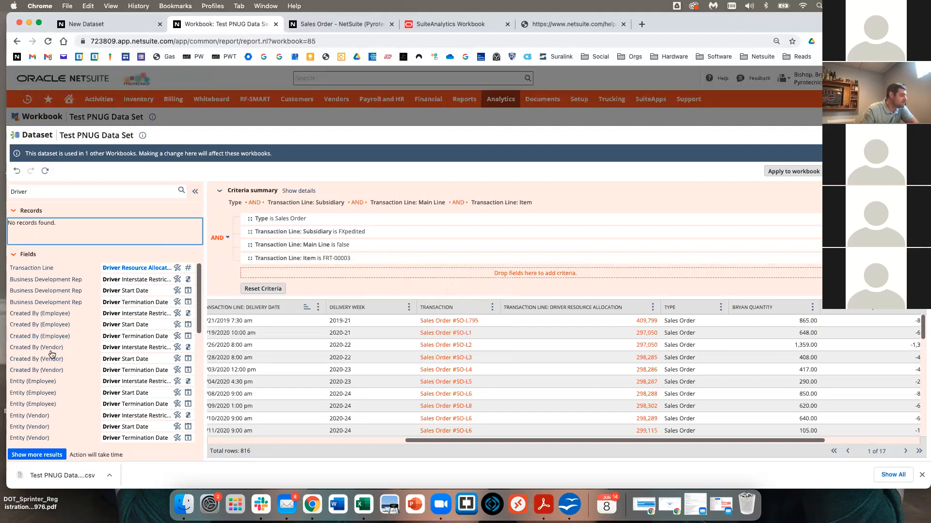
scroll(48, 352, "down", 2)
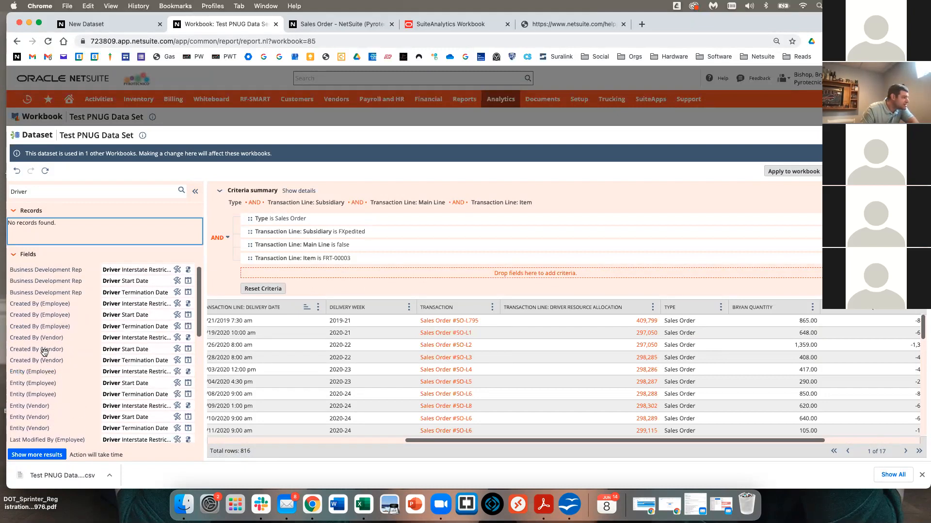
scroll(44, 352, "up", 2)
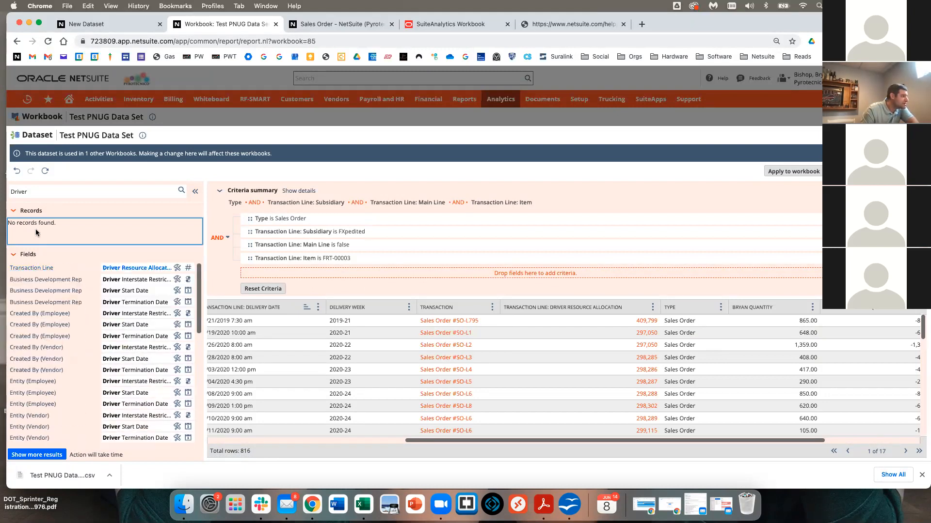
Search the dataset's fields for "Resource", look through the matching fields and dismiss the browser's download bar.
left_click(159, 186)
key("ctrl+a")
type("R")
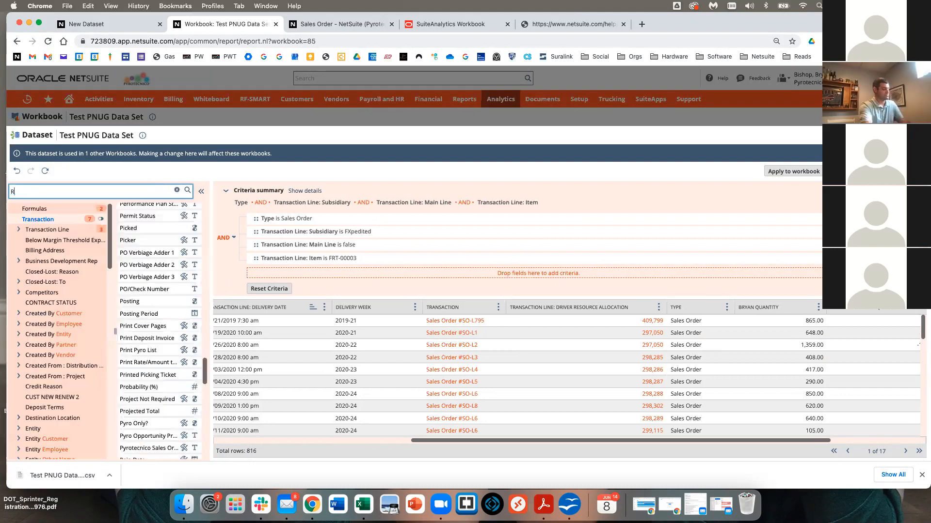
type("esource")
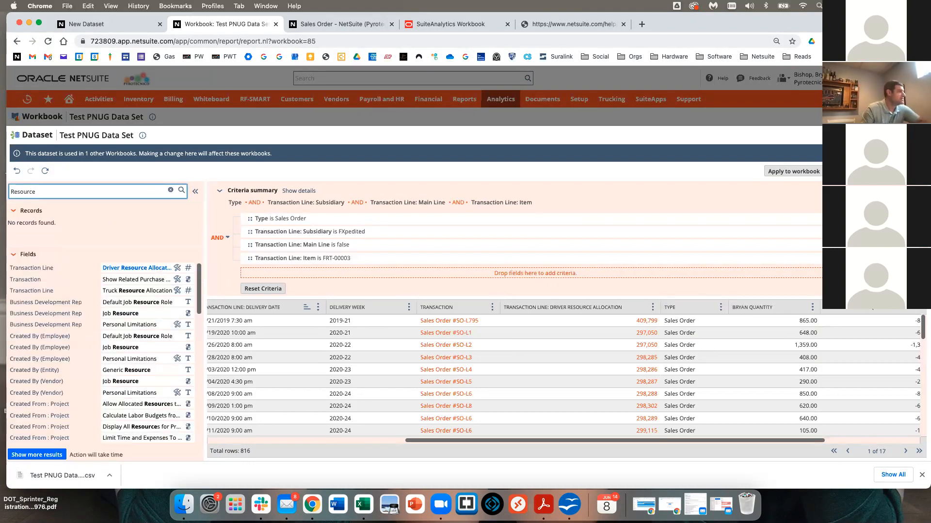
scroll(115, 349, "down", 10)
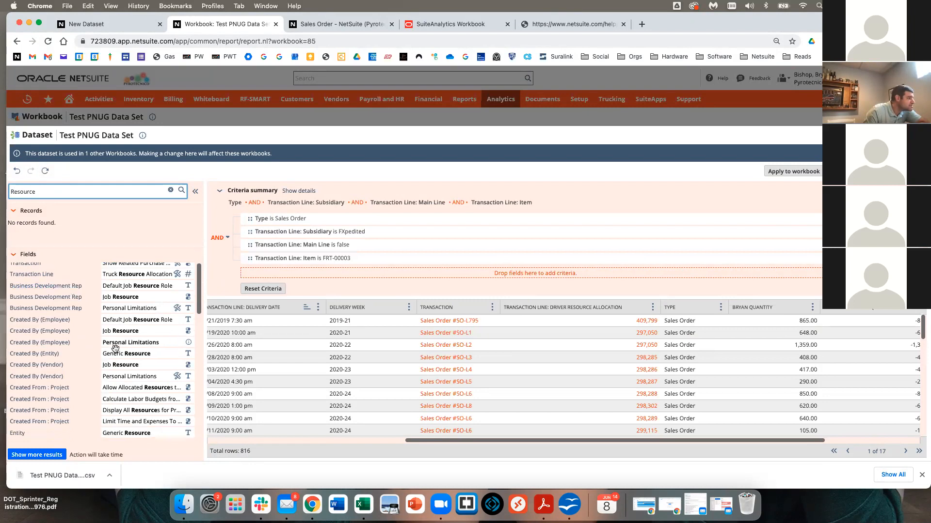
scroll(116, 349, "down", 10)
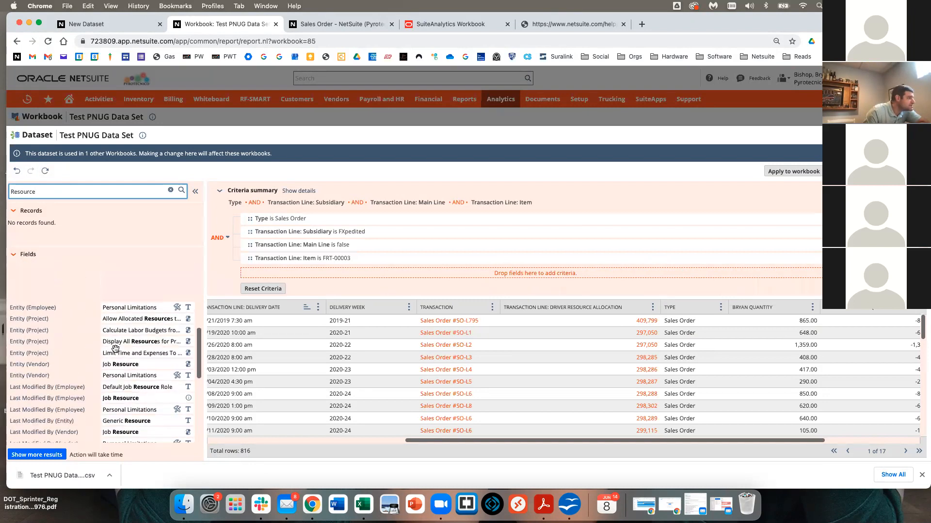
scroll(114, 348, "down", 1)
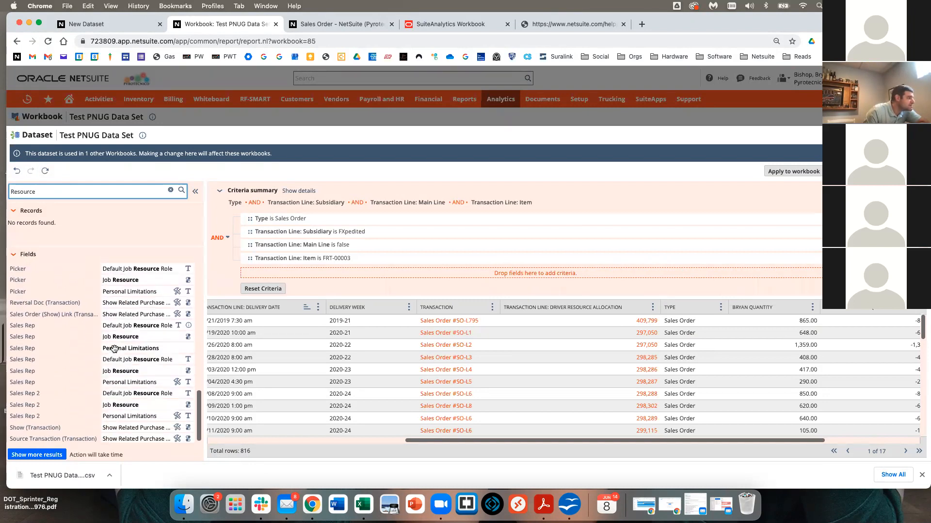
scroll(114, 349, "up", 15)
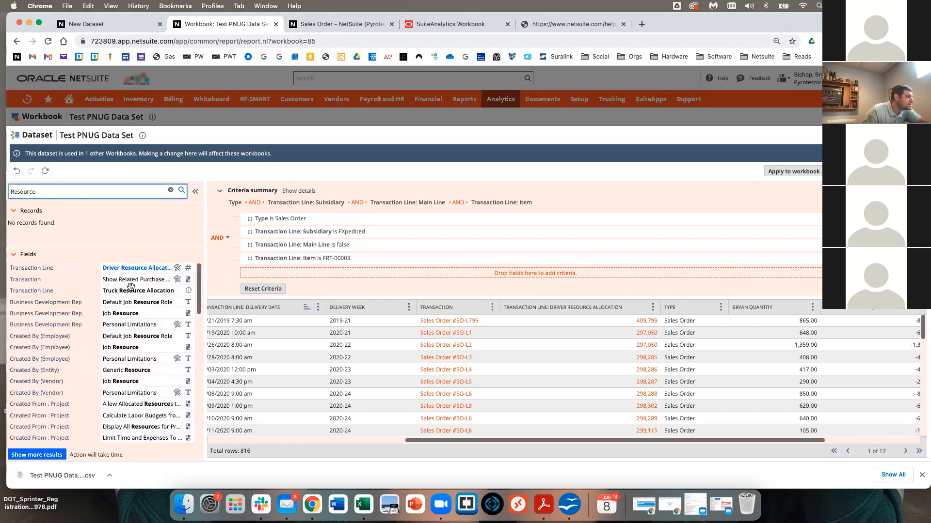
left_click(128, 291)
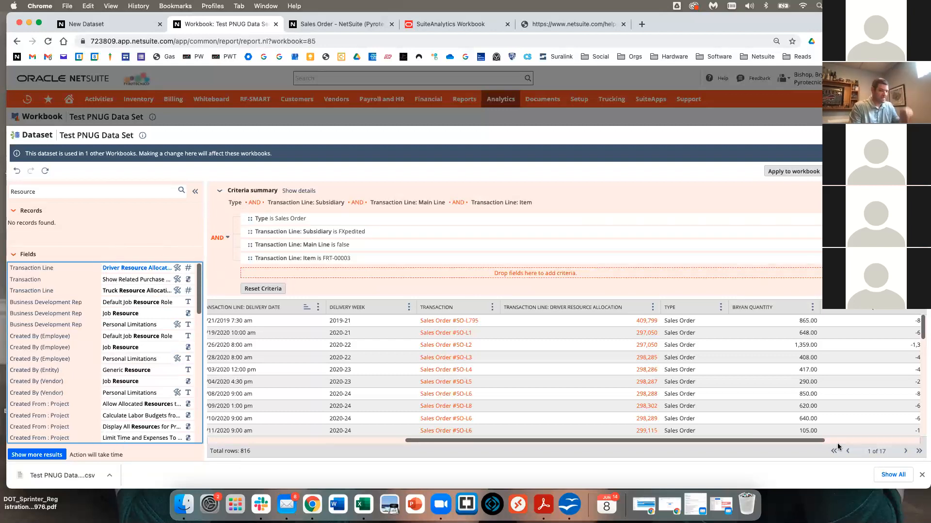
left_click(922, 475)
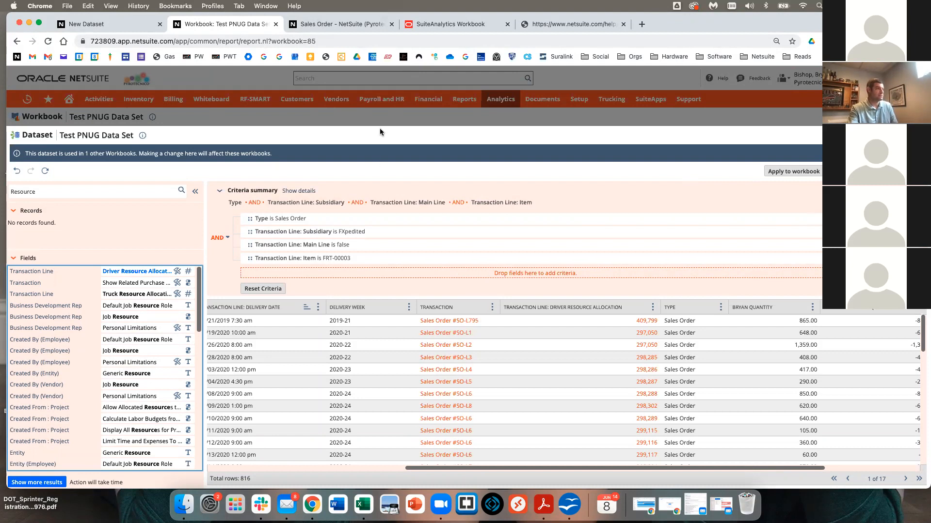
View the driver's resource allocation record linked from the FRT-00003 line of sales order SO-L1, and return to the workbook's dataset.
left_click(339, 24)
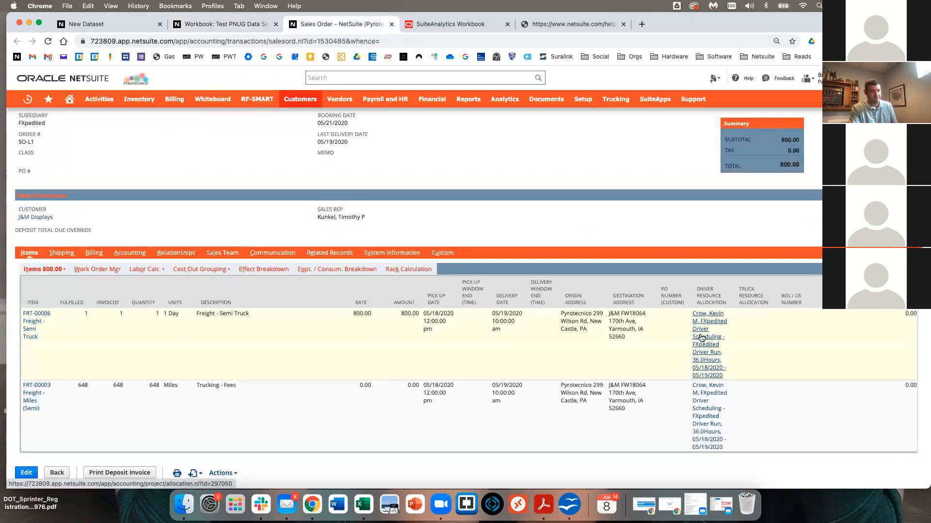
left_click(702, 387)
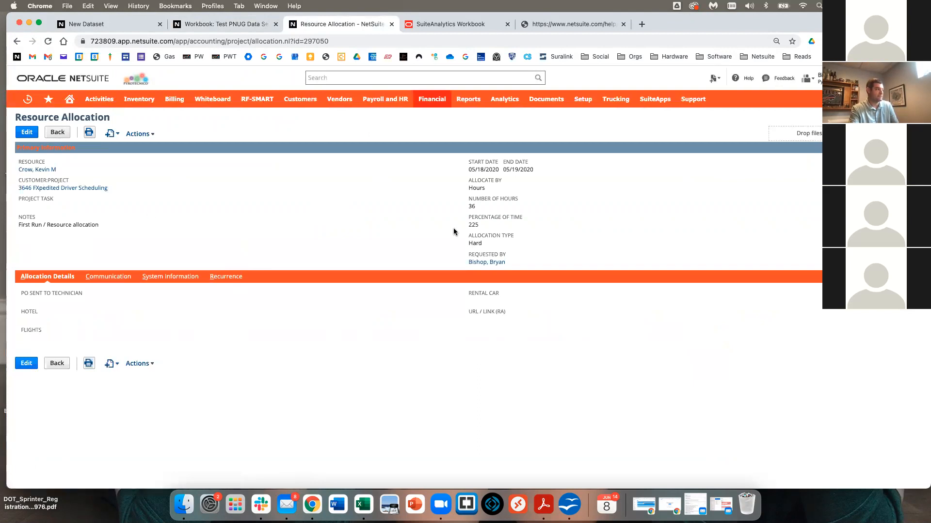
left_click(250, 26)
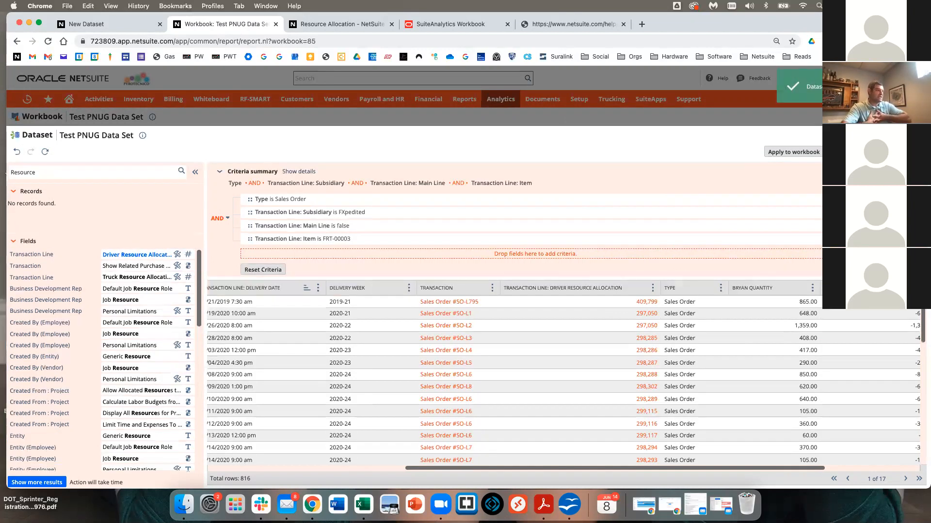
Apply the dataset changes to the workbook and add Driver Resource Allocation as a column after Date in PNUG Table 2.
left_click(794, 152)
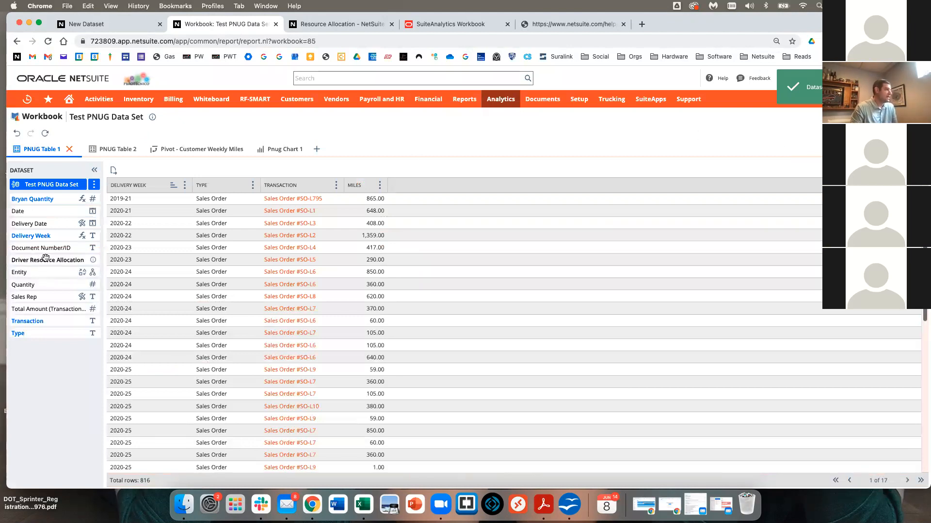
left_click(127, 149)
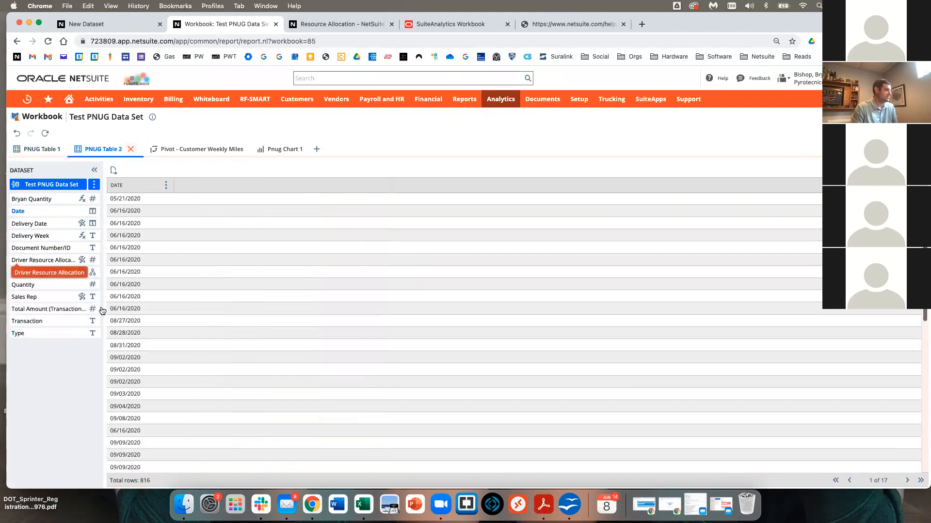
left_click_drag(42, 261, 169, 229)
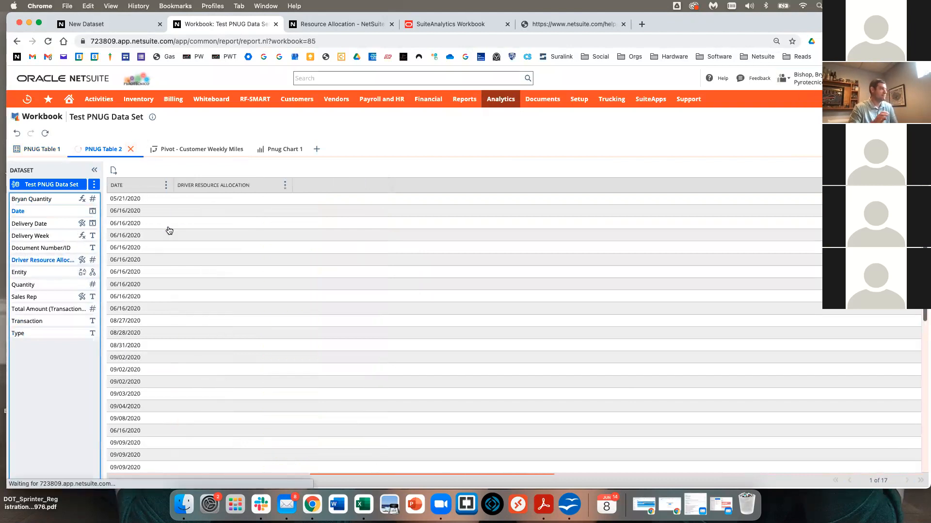
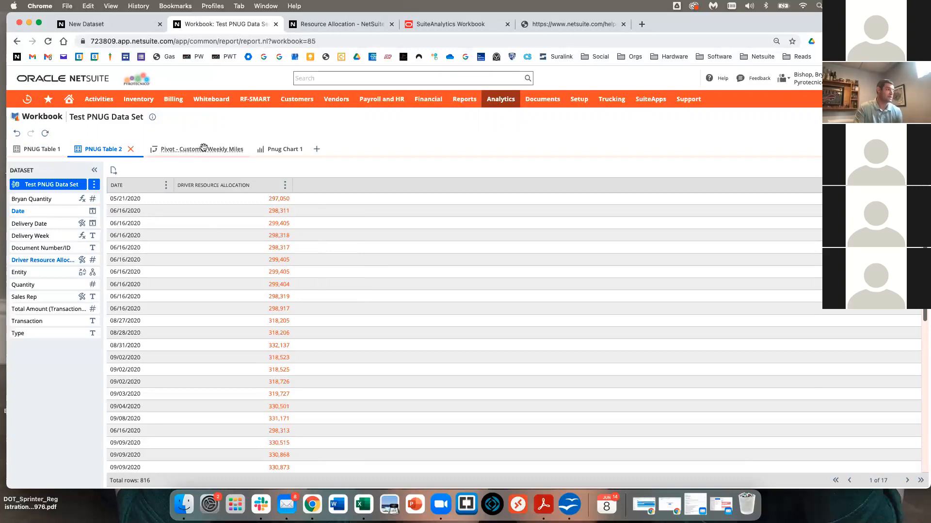
From Pnug Chart 1, open the workbook's sharing settings and compare the Employees and Roles recipient lists, ending on Roles.
left_click(271, 149)
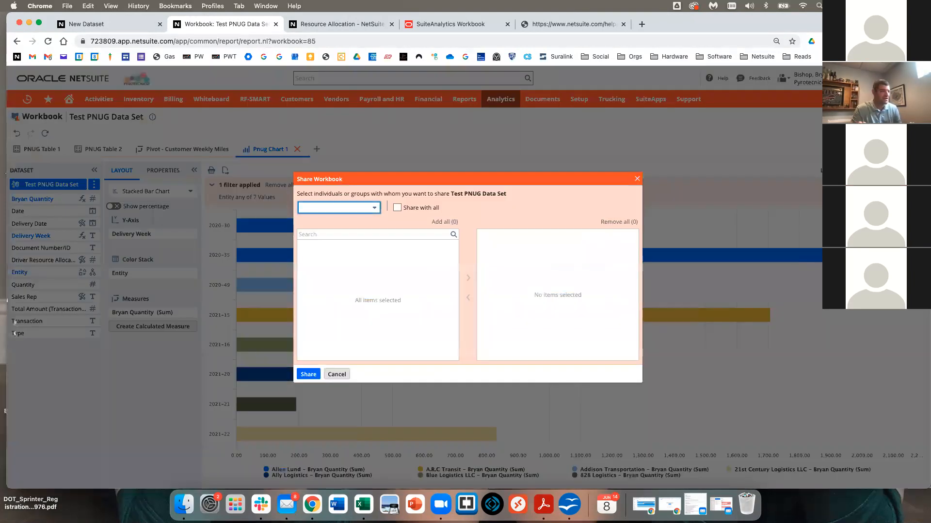
left_click(350, 211)
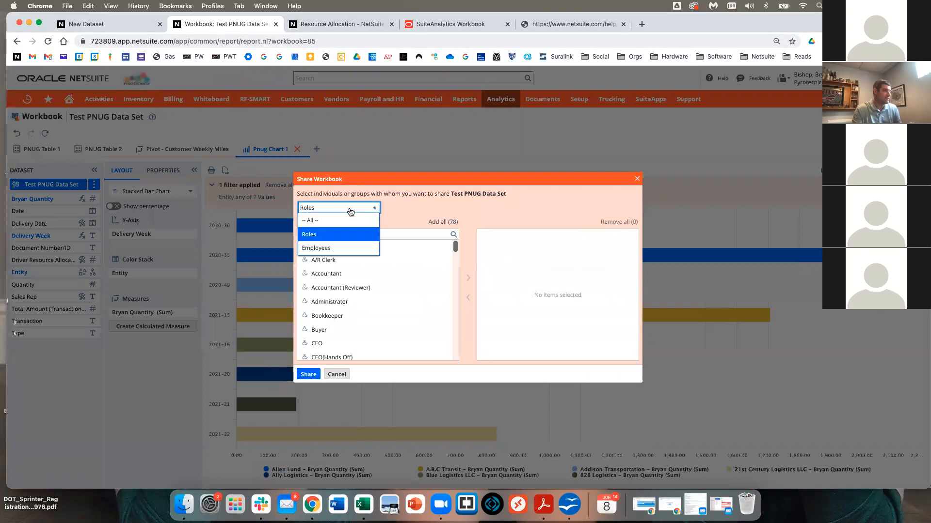
left_click(318, 247)
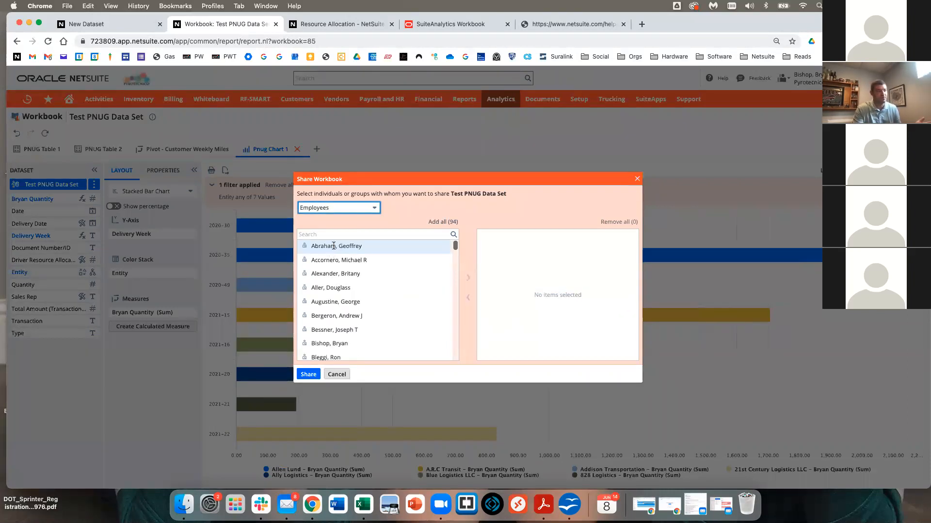
left_click(352, 210)
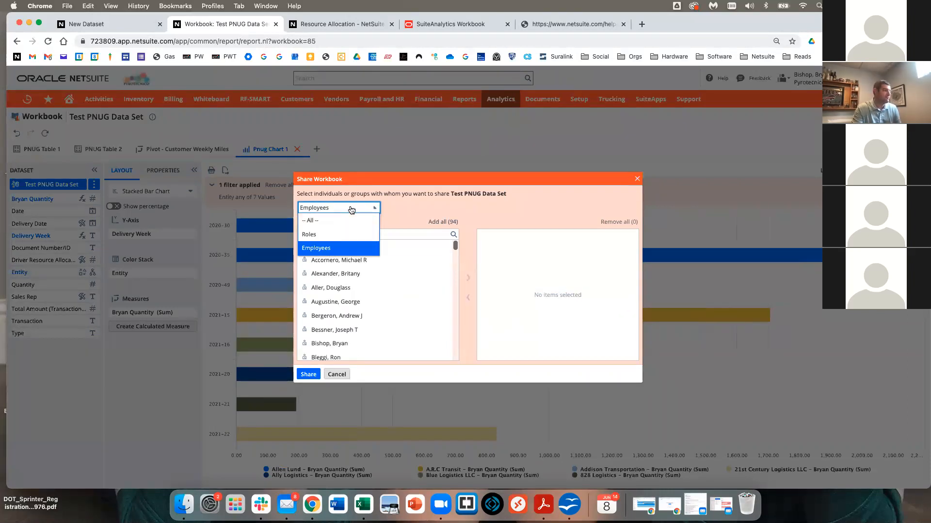
left_click(324, 234)
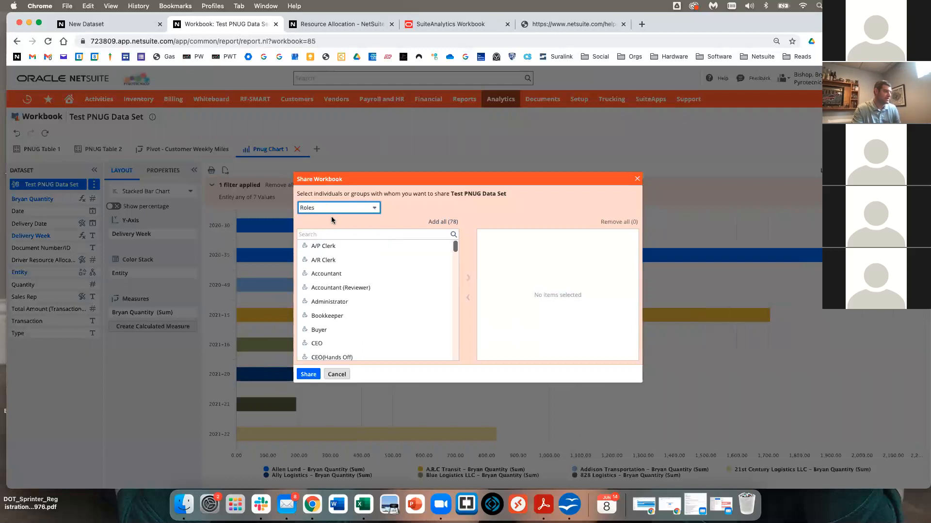
Share the Test PNUG Data Set workbook with the Pyrotecnico CIO role.
scroll(377, 343, "down", 3)
scroll(378, 342, "down", 2)
scroll(377, 342, "up", 3)
scroll(375, 342, "down", 1)
scroll(375, 341, "down", 10)
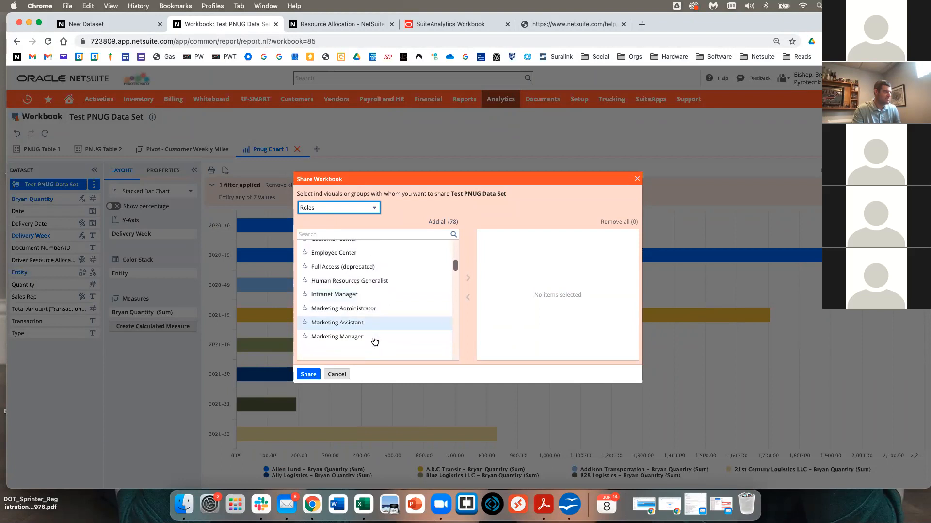
double_click(362, 298)
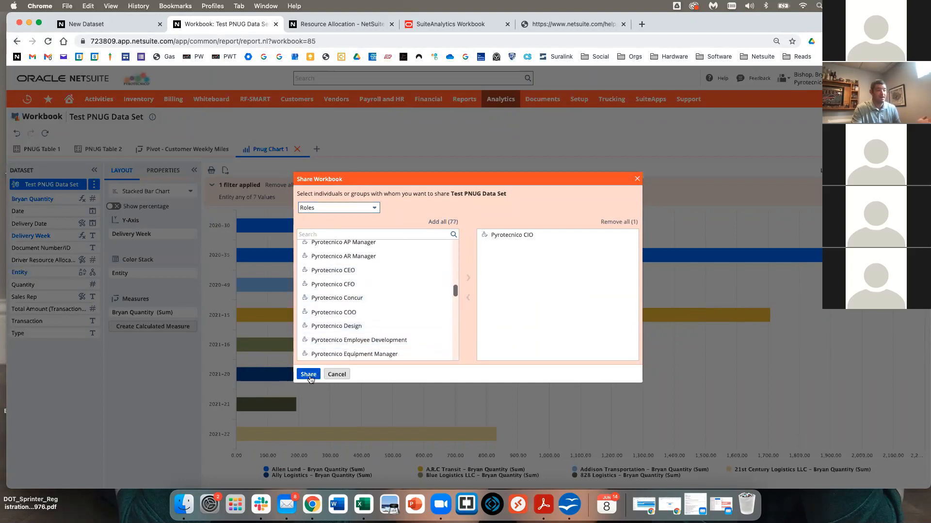
left_click(309, 374)
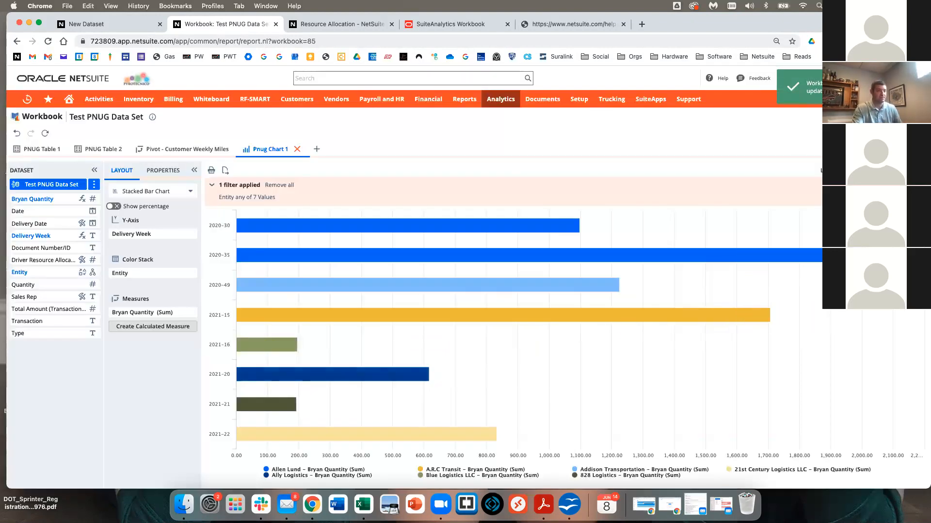
Remove the Pyrotecnico CIO role from the workbook's sharing list and save the sharing settings.
left_click(868, 133)
left_click(348, 210)
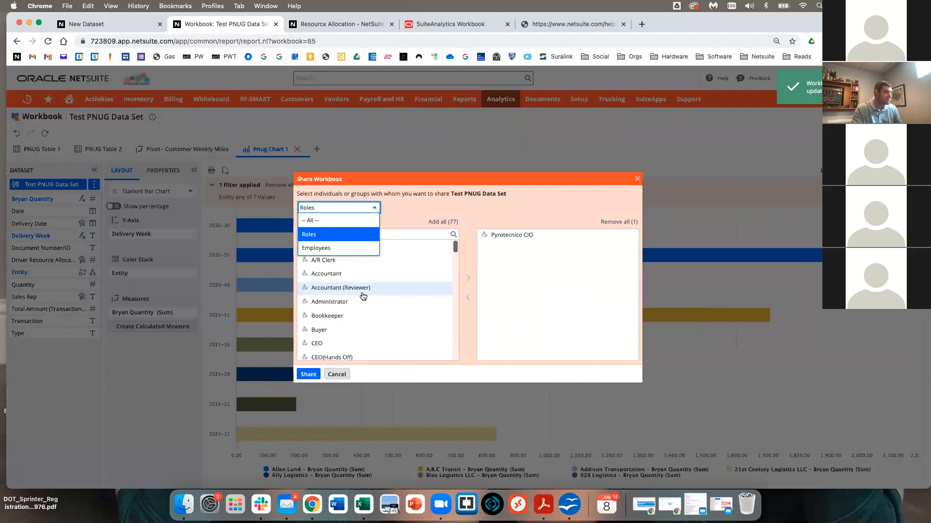
scroll(407, 307, "down", 1)
left_click(521, 236)
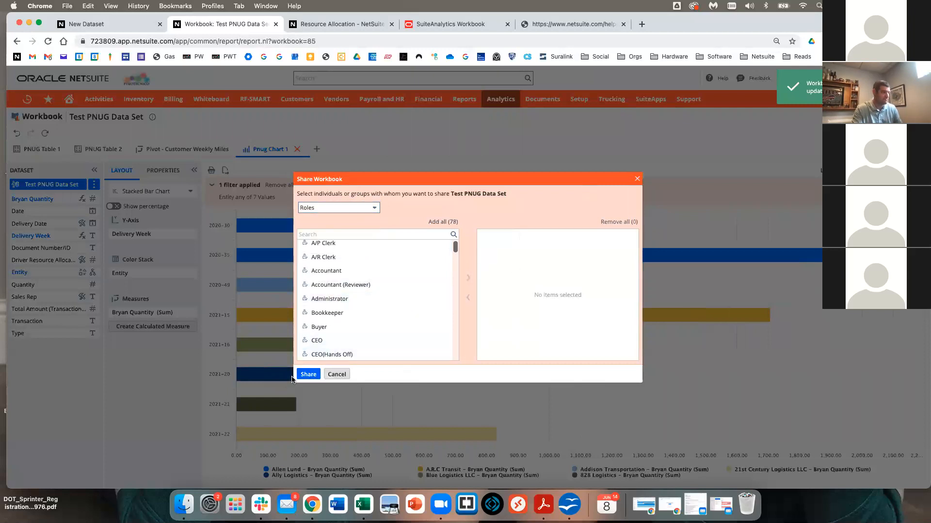
left_click(307, 377)
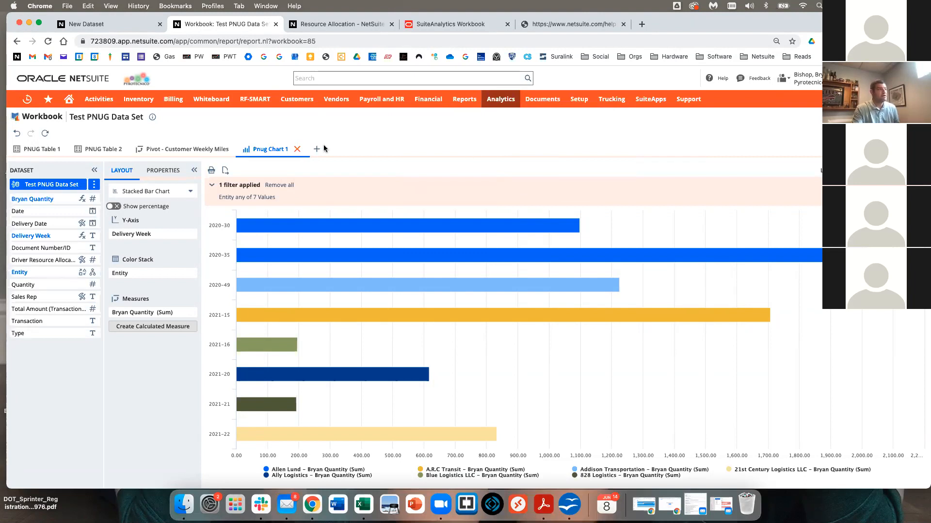
Add an Analytics portlet to the Trucking dashboard and close the dashboard personalization.
mouse_move(69, 98)
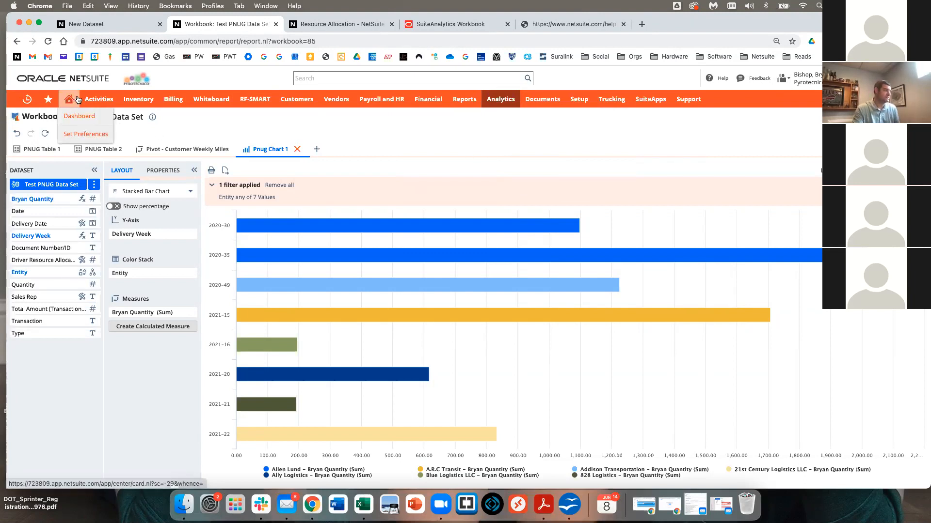
left_click(604, 101)
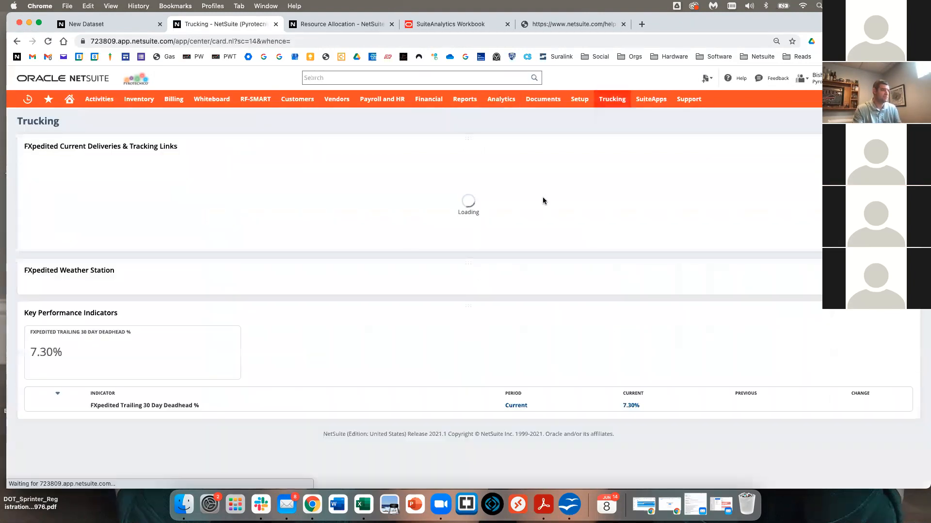
scroll(307, 203, "down", 10)
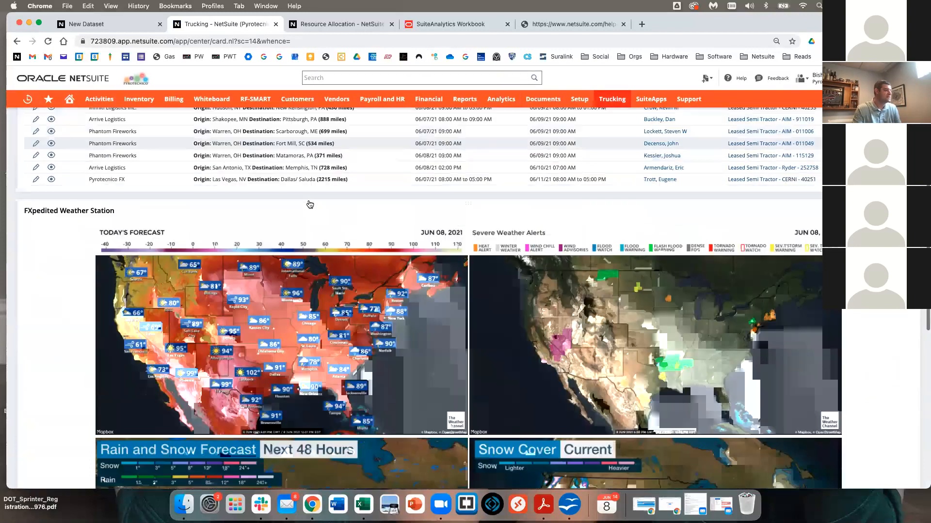
scroll(154, 129, "up", 10)
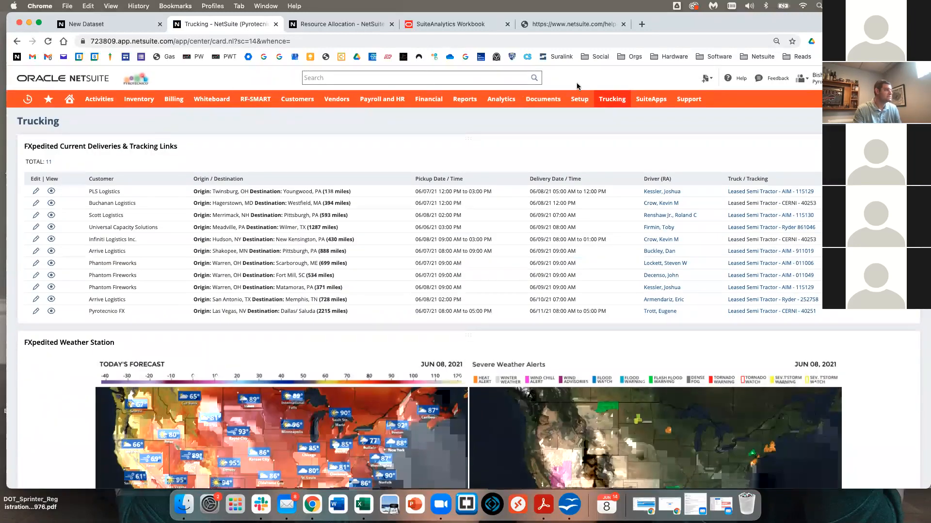
left_click(876, 121)
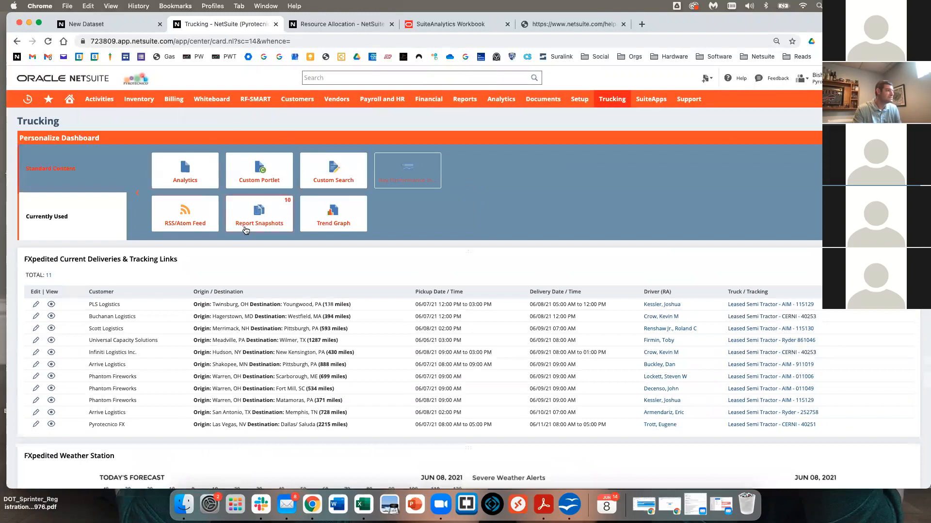
left_click(193, 171)
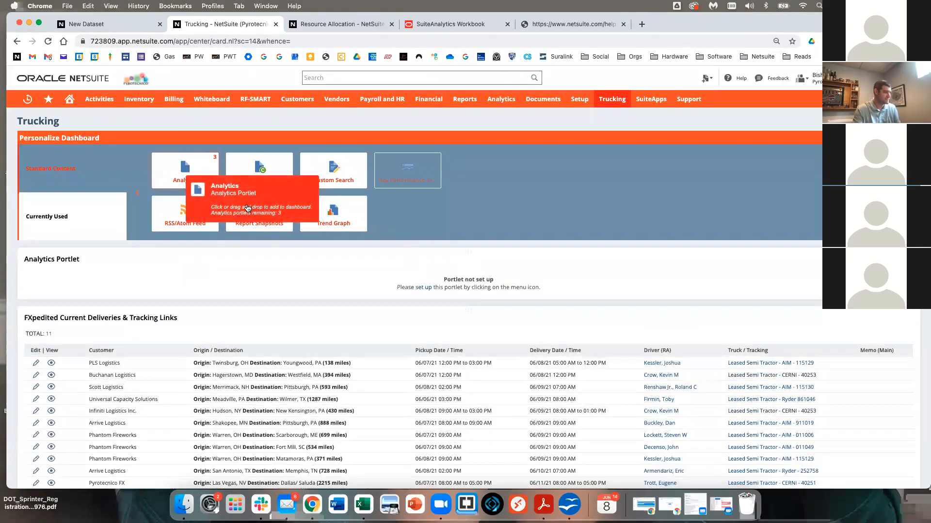
left_click(911, 138)
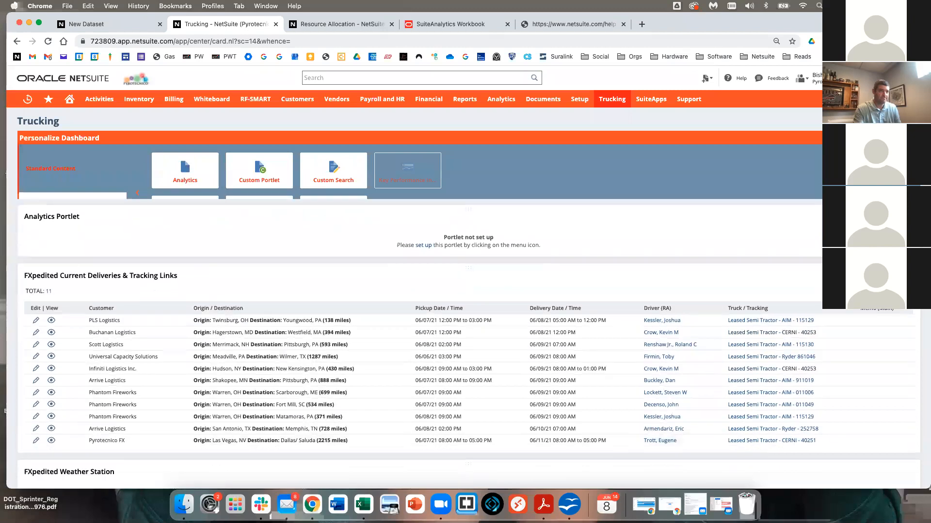
Open the setup of the new Analytics portlet and filter its available visualizations by "PN".
left_click(424, 175)
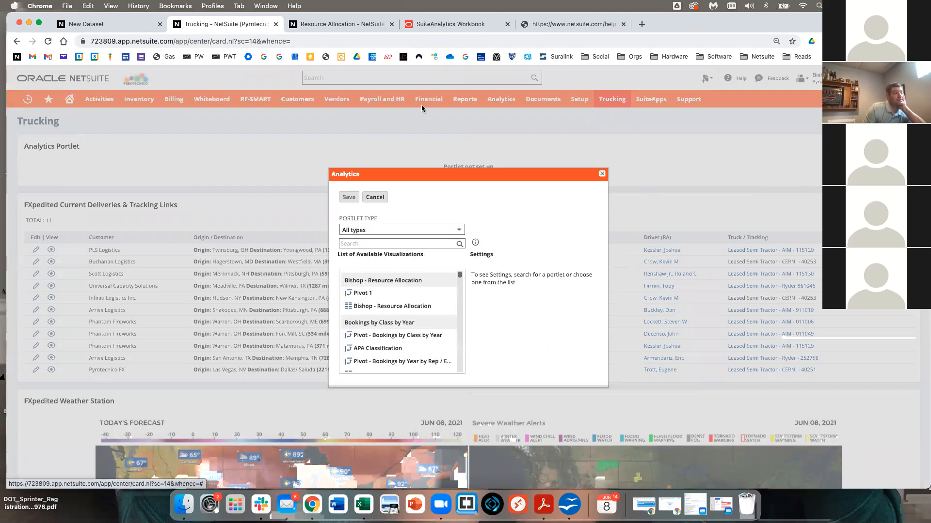
left_click_drag(459, 275, 451, 332)
scroll(454, 330, "up", 3)
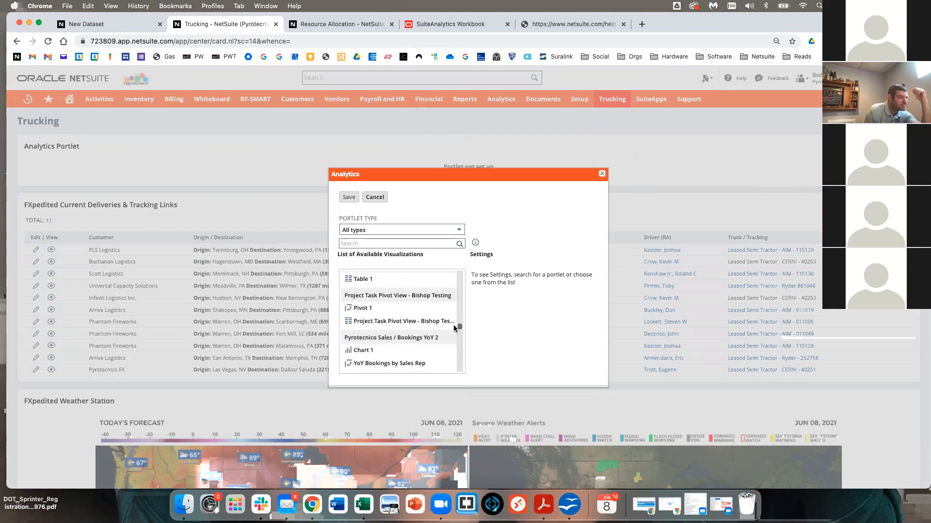
scroll(452, 327, "down", 8)
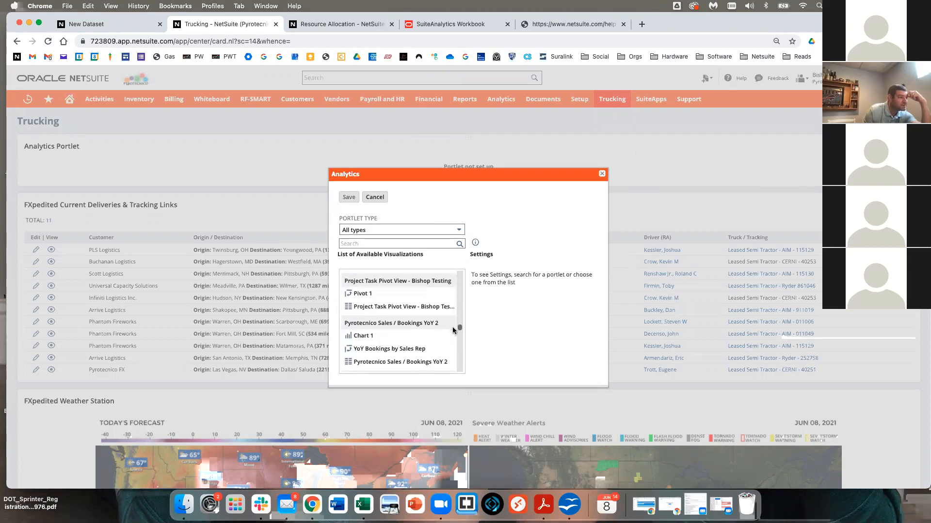
scroll(449, 342, "up", 1)
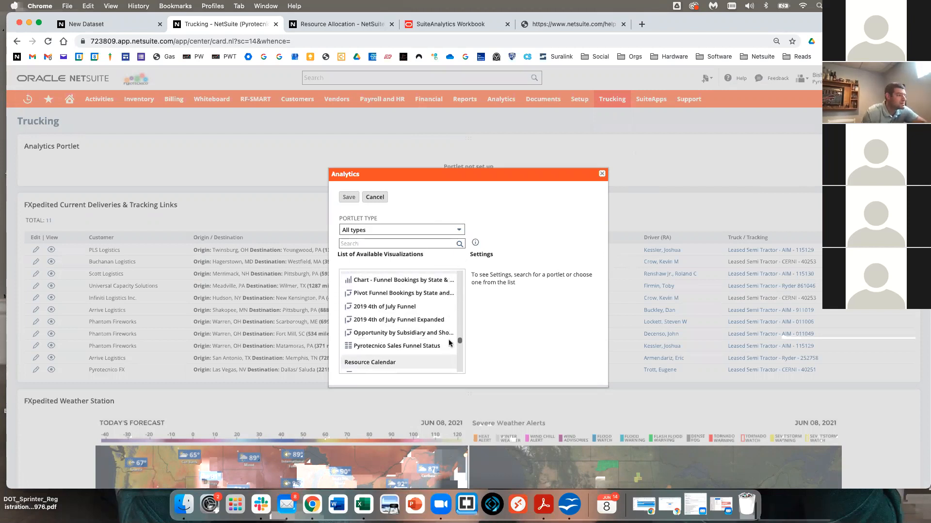
scroll(450, 339, "up", 5)
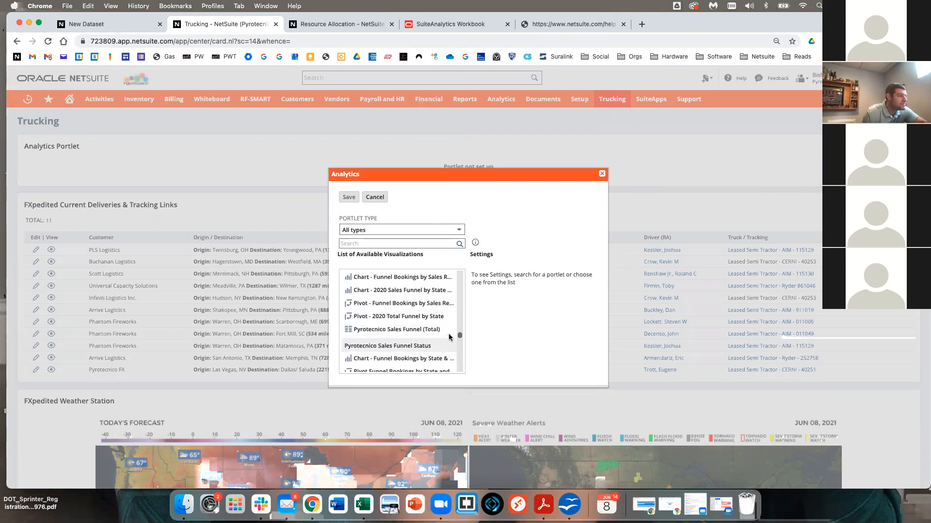
scroll(450, 333, "up", 5)
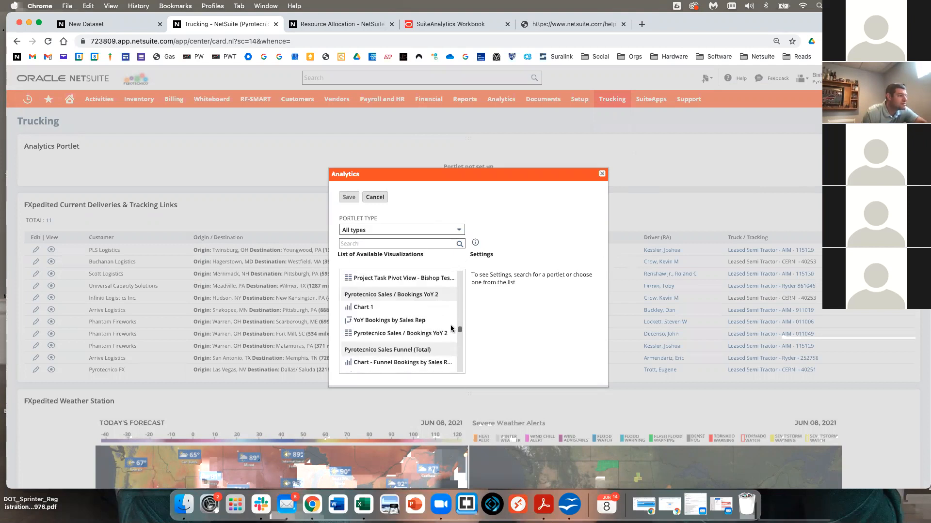
scroll(453, 320, "up", 5)
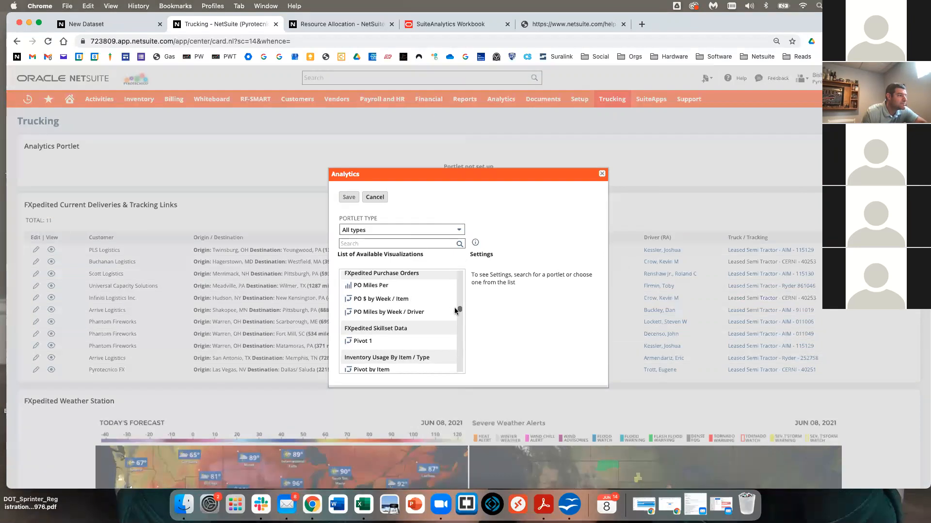
left_click_drag(455, 303, 458, 274)
left_click(397, 243)
type("PN")
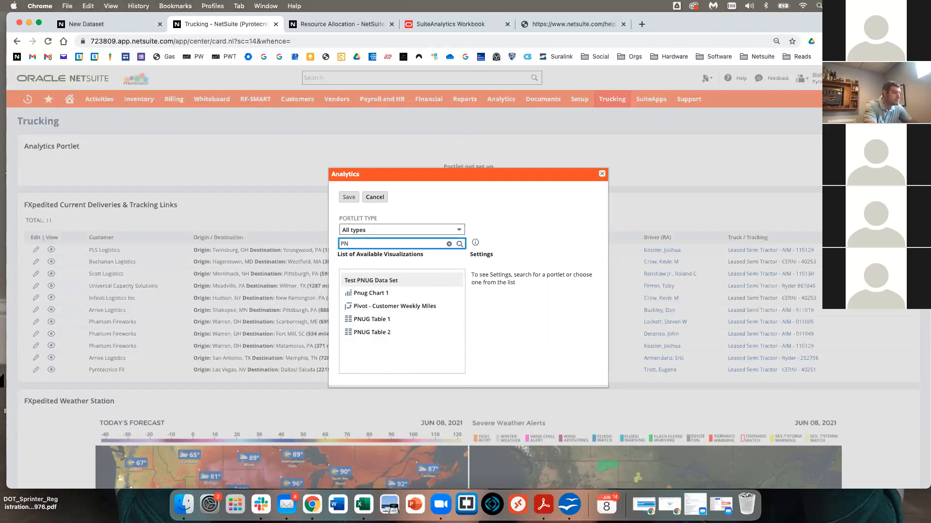
Assign Pnug Chart 1 from the Test PNUG Data Set to the portlet, name it PNUG Test and save.
left_click(344, 280)
left_click_drag(345, 279, 423, 281)
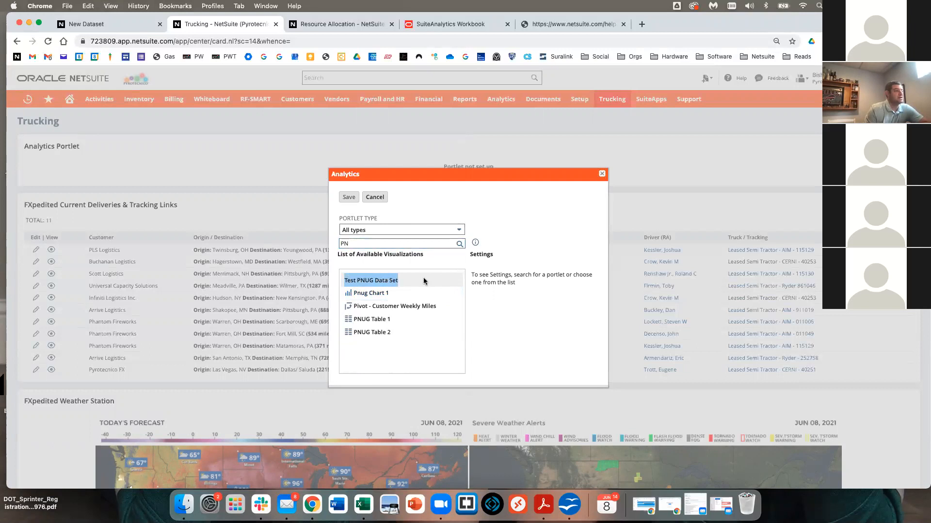
left_click(527, 343)
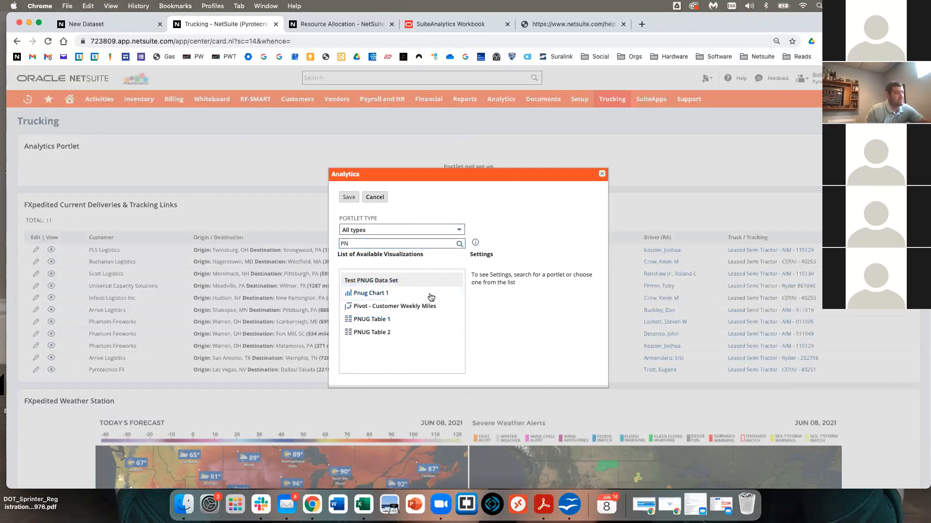
left_click(379, 295)
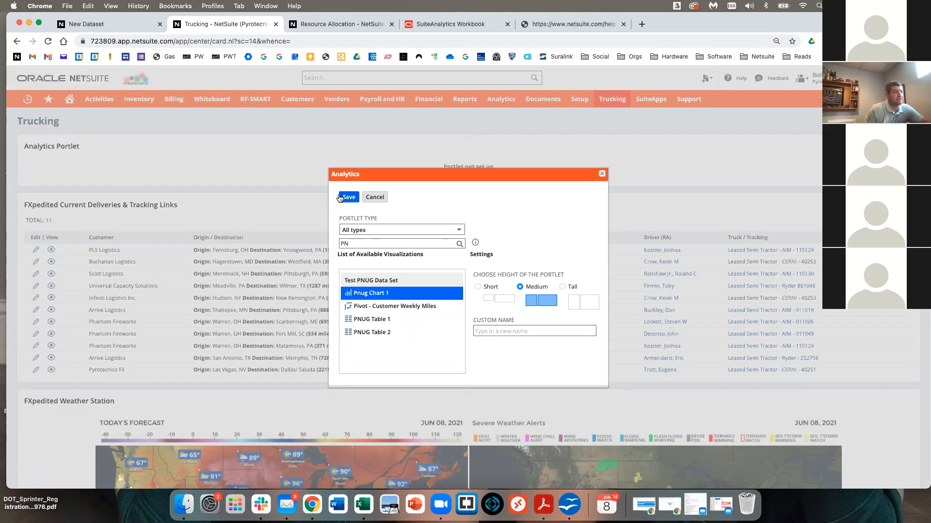
left_click(490, 331)
type("PNUG Test")
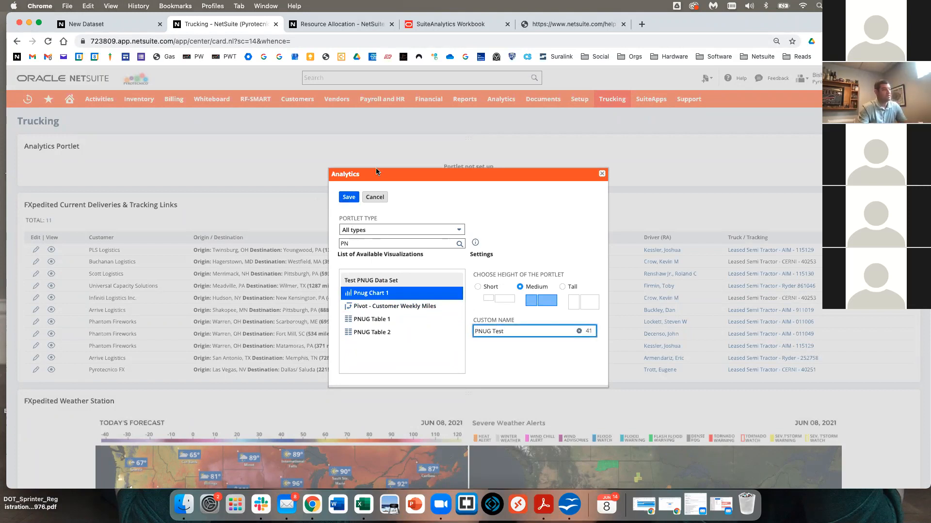
left_click(348, 198)
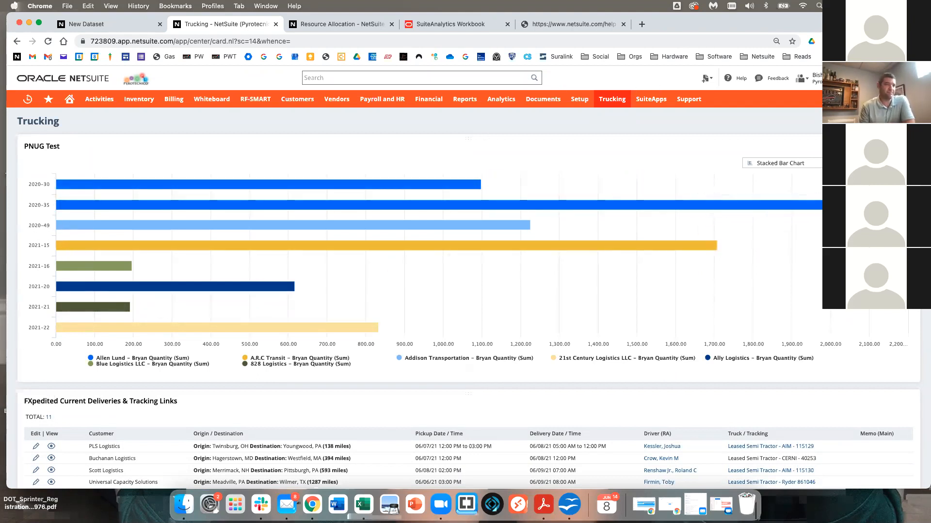
View the chart types offered for the PNUG Test portlet, keeping the stacked bar chart.
left_click(780, 162)
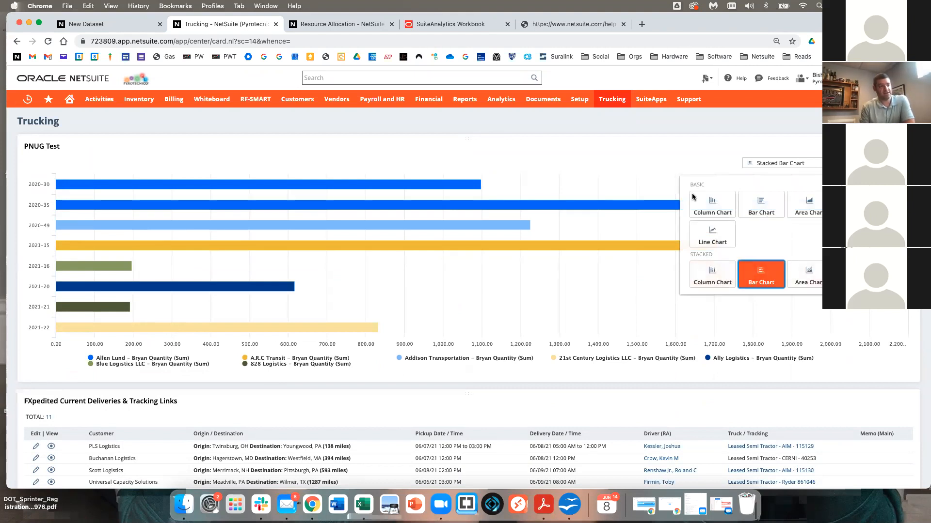
left_click(822, 146)
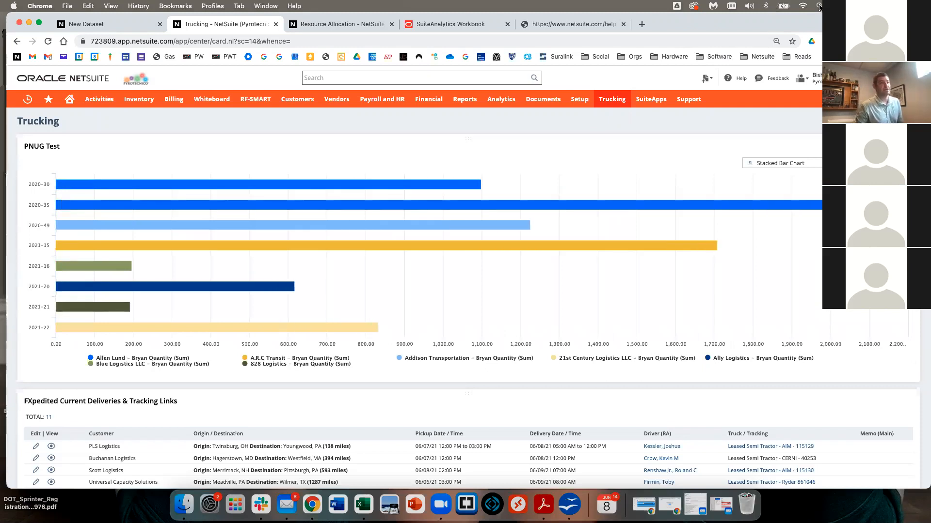
Add a second Analytics portlet to the Trucking dashboard and close the dashboard personalization.
left_click(874, 121)
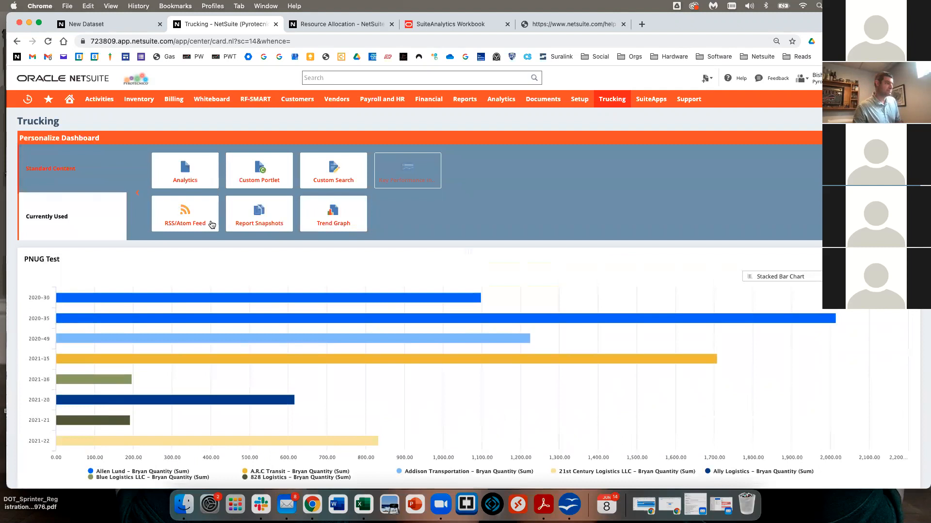
left_click(193, 180)
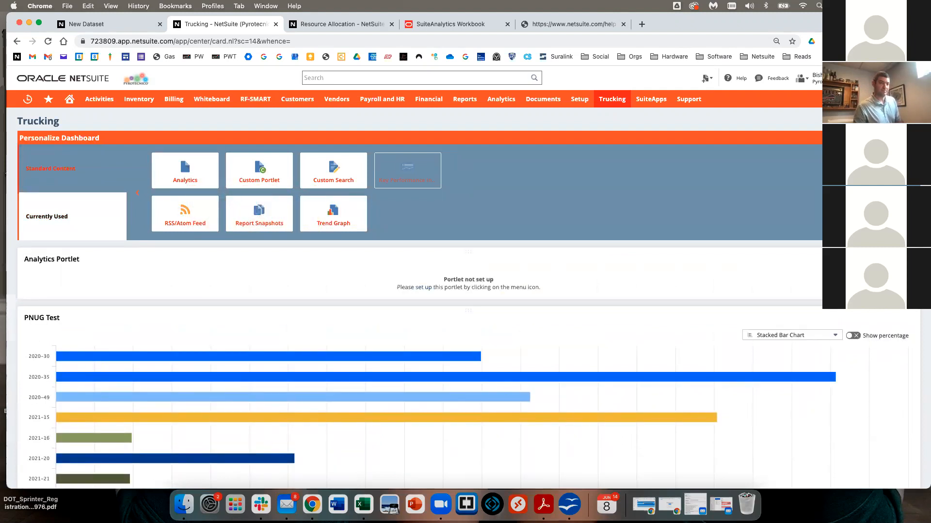
left_click(913, 138)
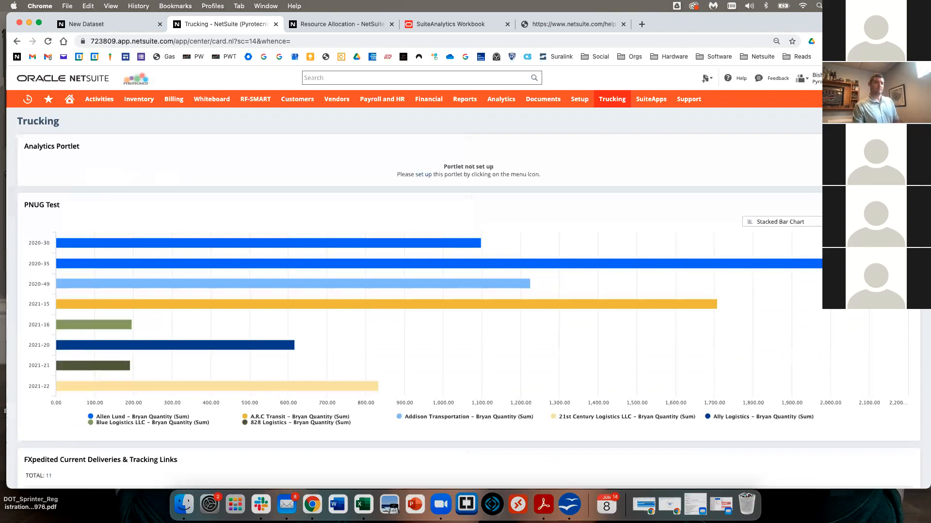
Set up the second portlet with the PNUG visualization Pivot - Customer Weekly Miles, showing 20 visible rows, and save.
left_click(902, 156)
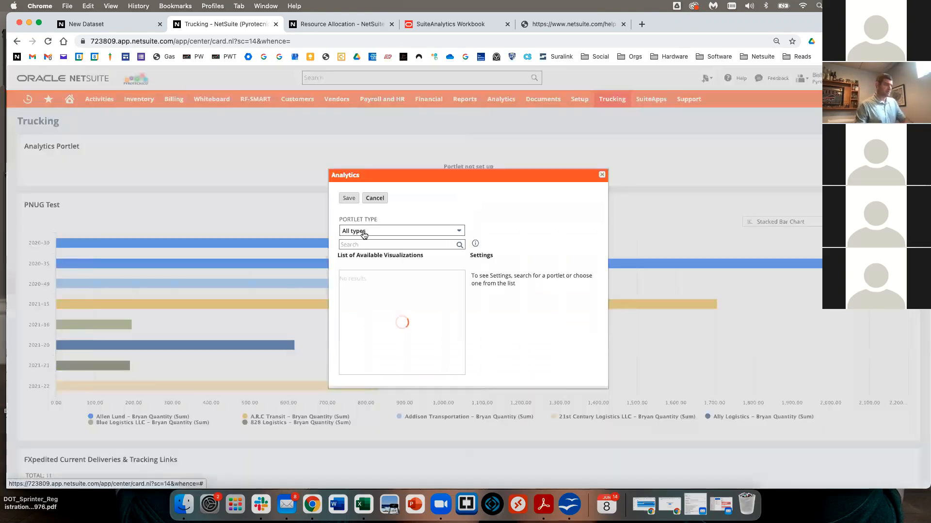
left_click(379, 245)
type("PDN")
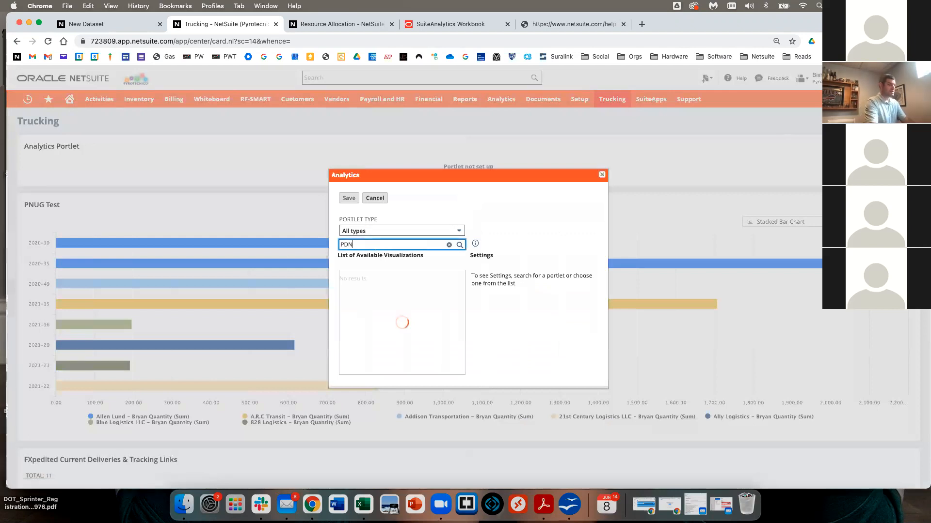
key("BackSpace")
key("BackSpace")
type("NUG")
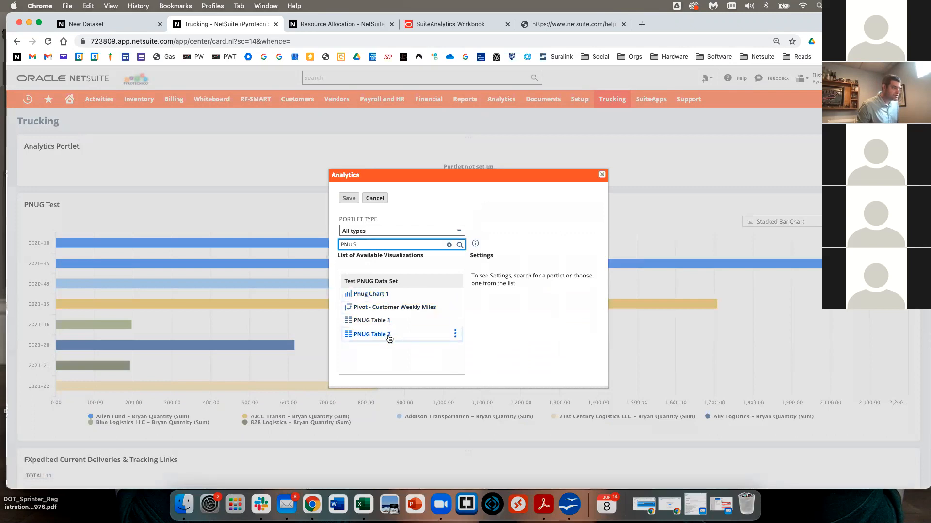
left_click(380, 308)
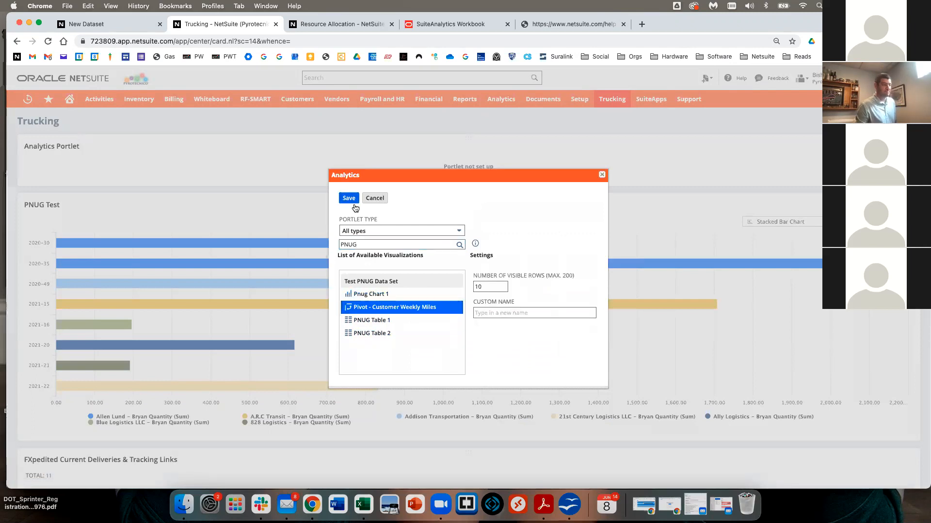
double_click(491, 286)
type("20")
left_click(349, 198)
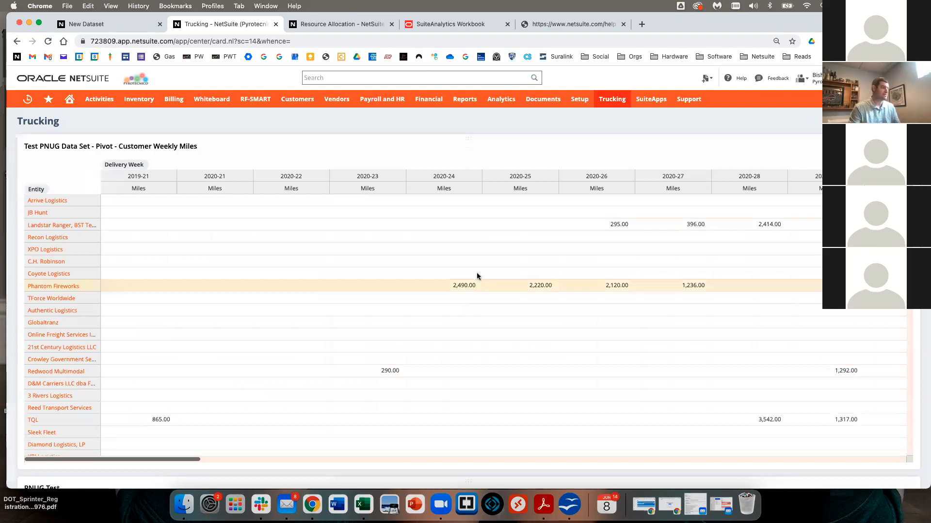
Examine the Customer Weekly Miles pivot portlet across its delivery weeks and entities, along with the other portlets on the dashboard.
scroll(548, 279, "right", 15)
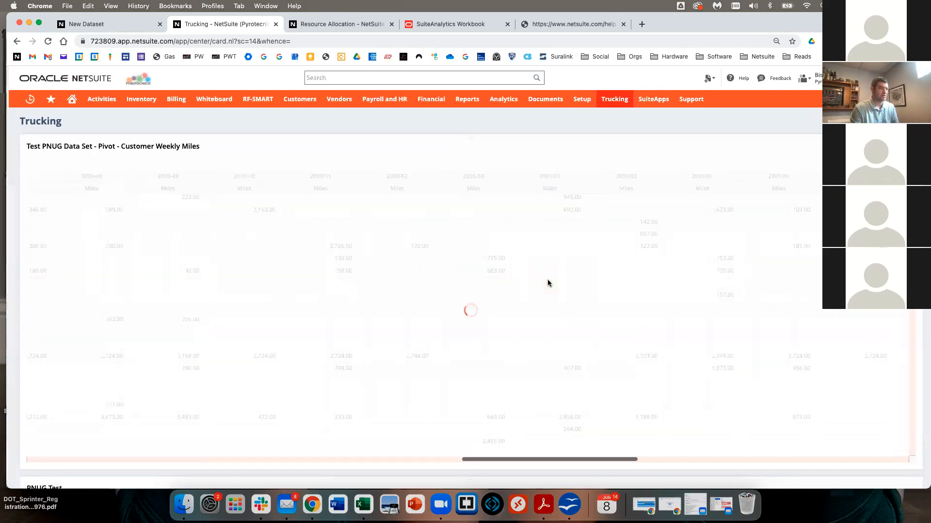
scroll(547, 279, "left", 10)
scroll(547, 279, "down", 20)
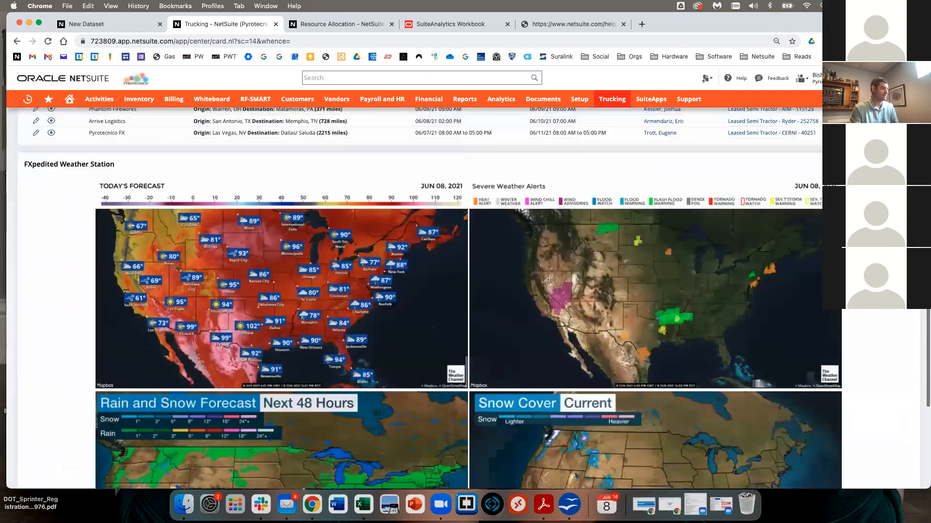
scroll(547, 279, "down", 5)
scroll(553, 286, "up", 15)
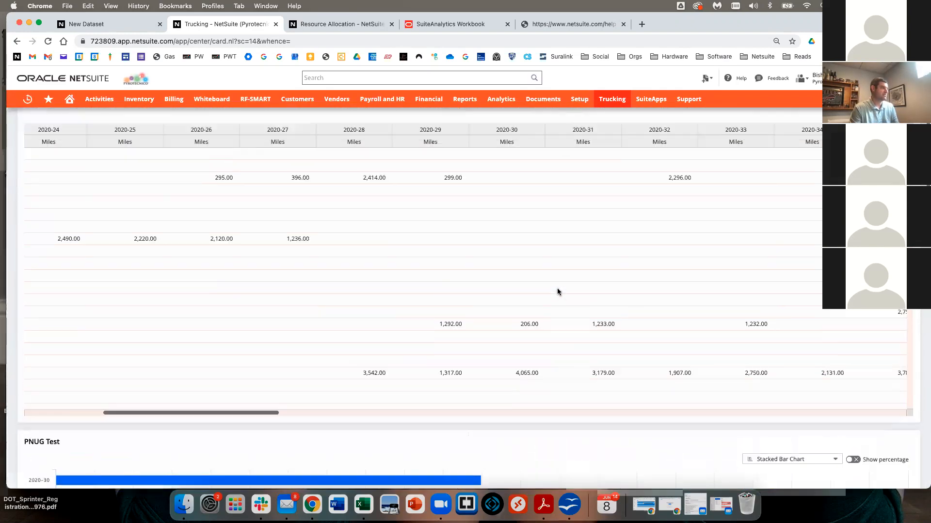
scroll(558, 291, "up", 3)
scroll(560, 286, "left", 8)
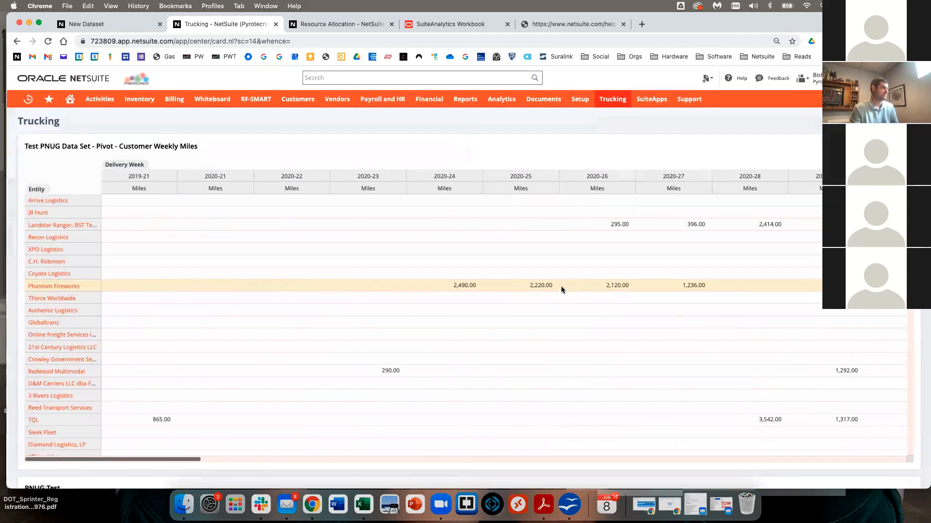
scroll(554, 288, "down", 6)
scroll(472, 127, "down", 1)
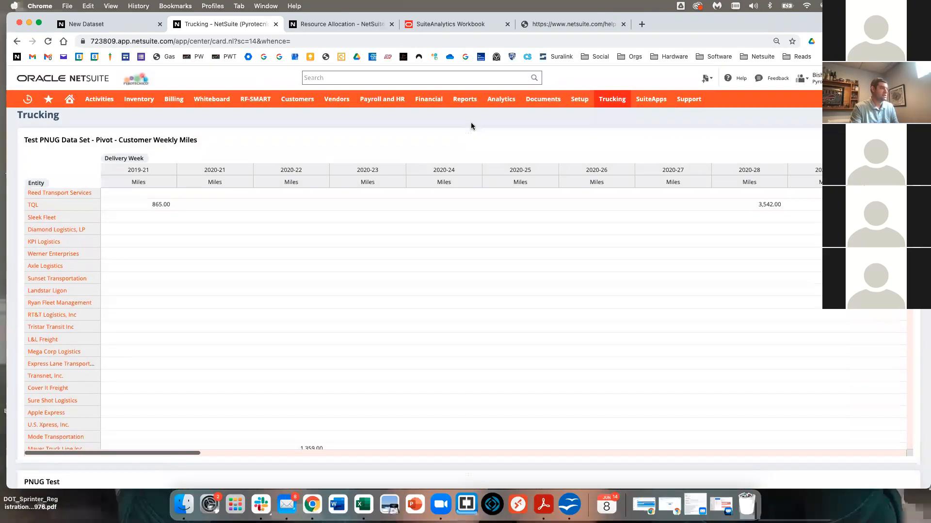
Reload the Trucking dashboard and examine its pivot, PNUG Test chart and current deliveries portlets.
scroll(470, 127, "down", 6)
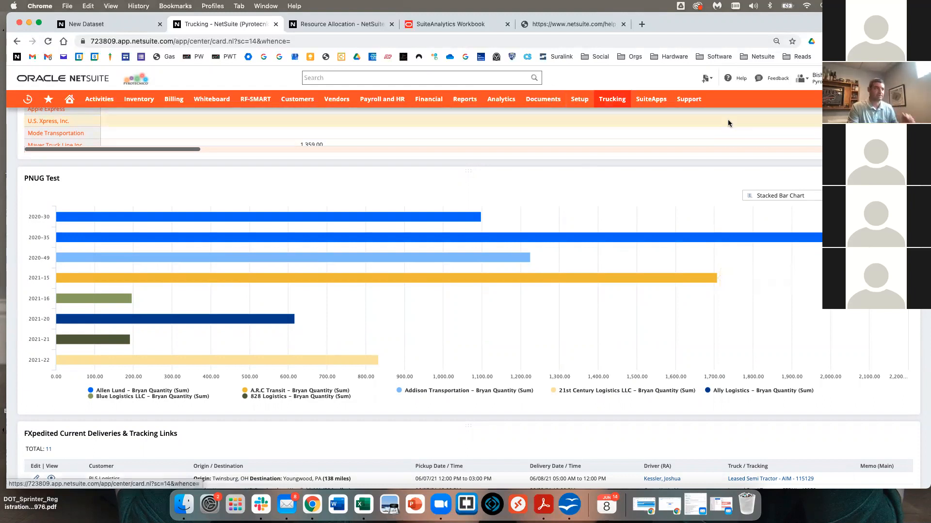
left_click(612, 102)
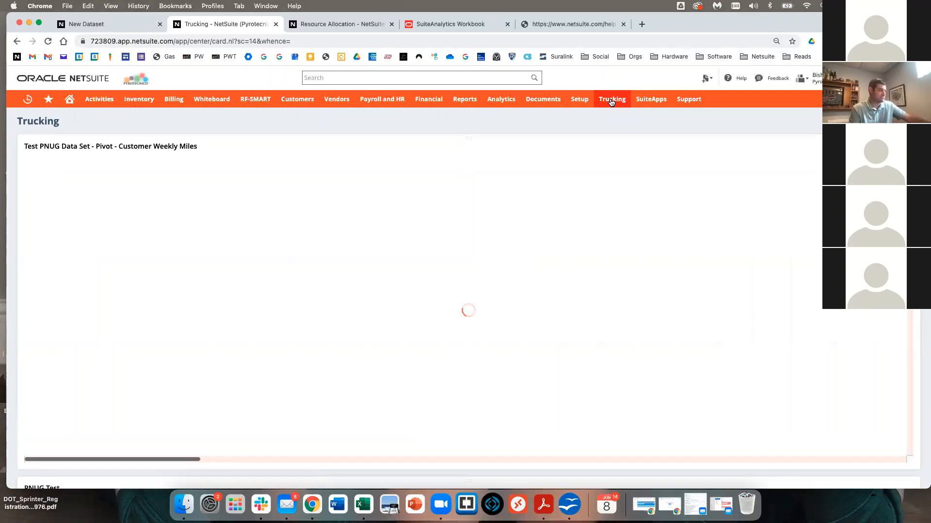
scroll(555, 295, "down", 10)
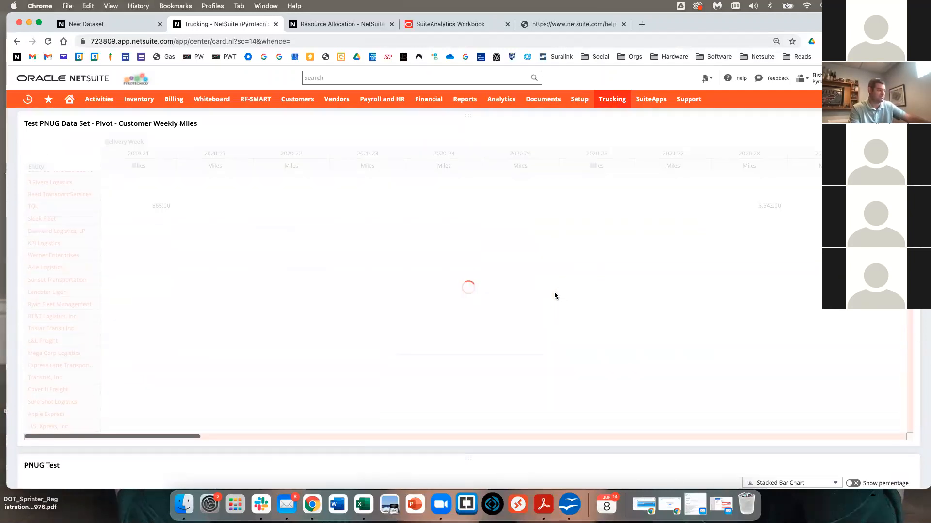
scroll(555, 295, "down", 2)
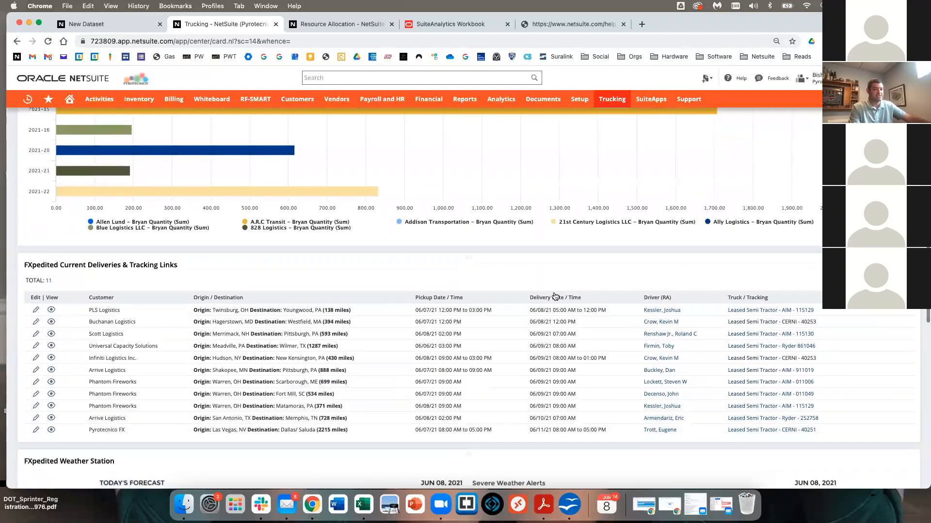
scroll(554, 294, "up", 8)
scroll(555, 295, "right", 2)
scroll(555, 241, "up", 5)
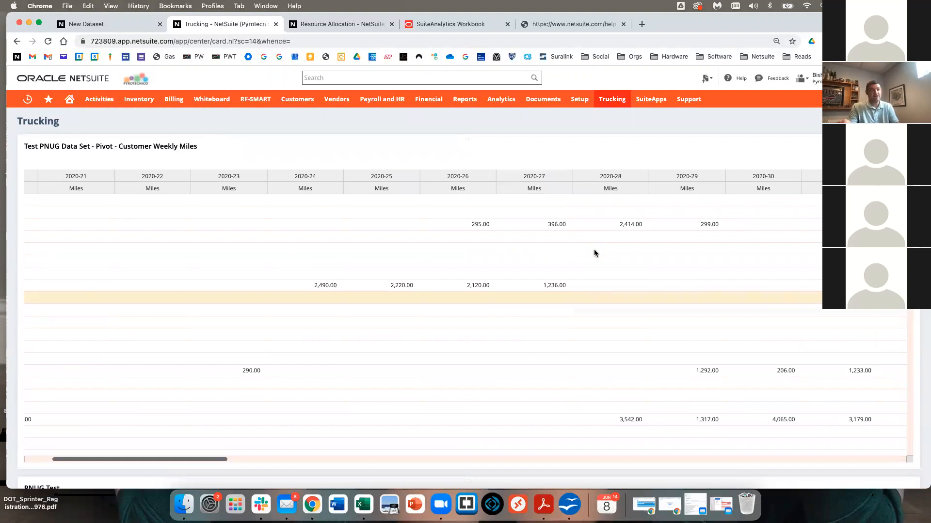
mouse_move(802, 78)
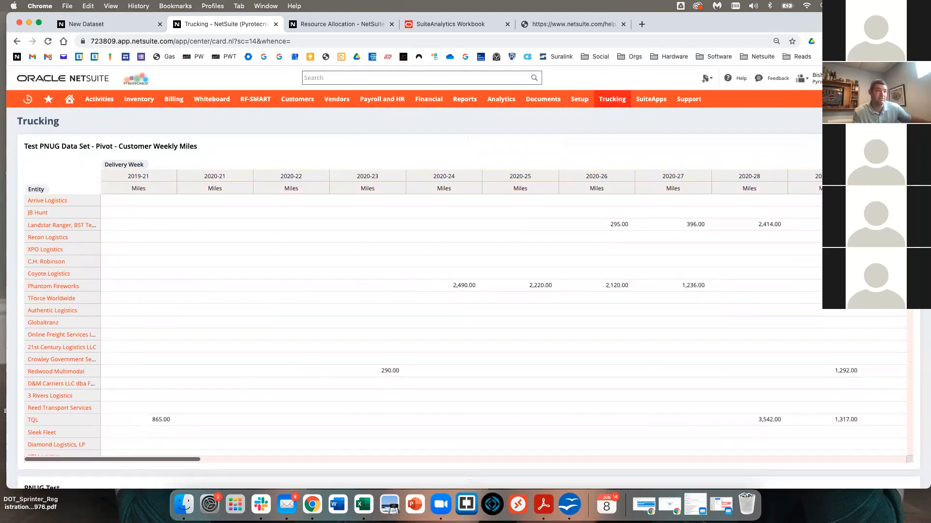
Open the Test PNUG Data Set workbook from the Customer Weekly Miles portlet and look across the pivot's delivery weeks.
left_click(111, 146)
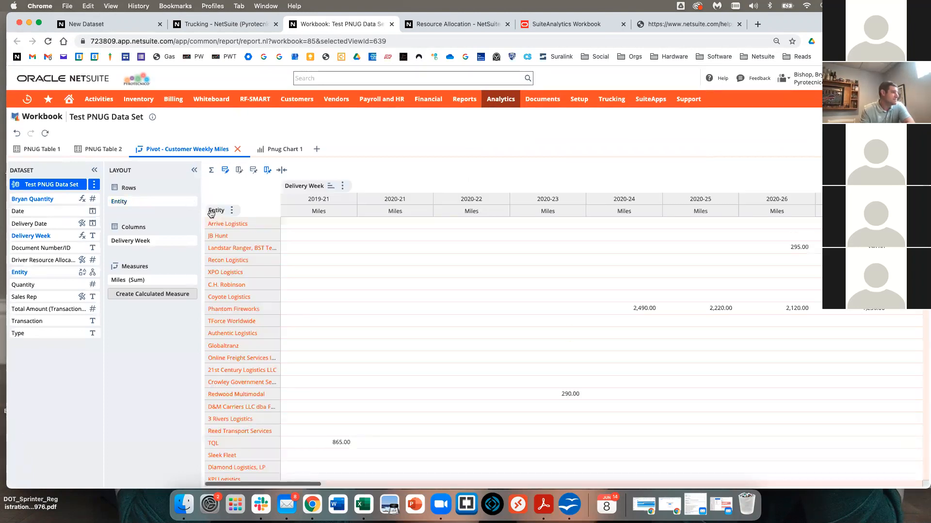
scroll(340, 243, "right", 3)
scroll(389, 247, "left", 3)
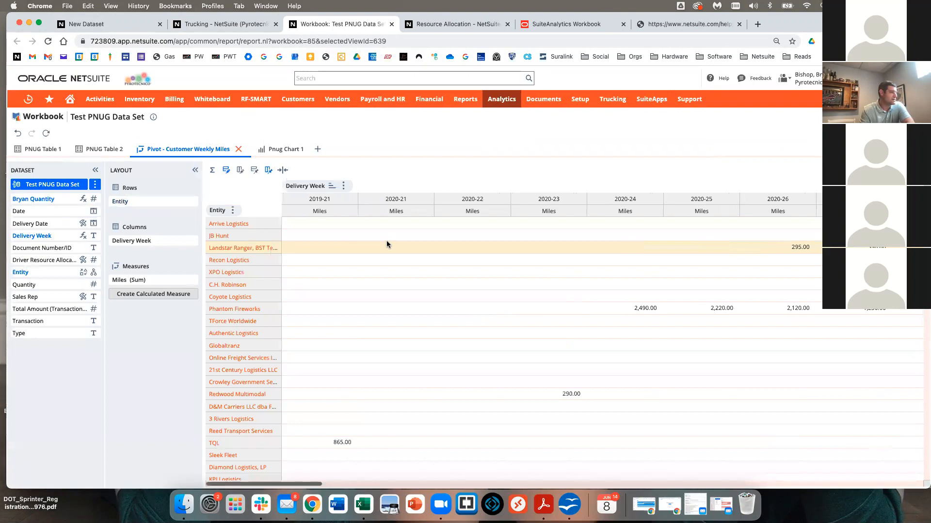
View Pnug Chart 1 and its option for clearing the cache, leaving the cache as it is.
left_click(271, 149)
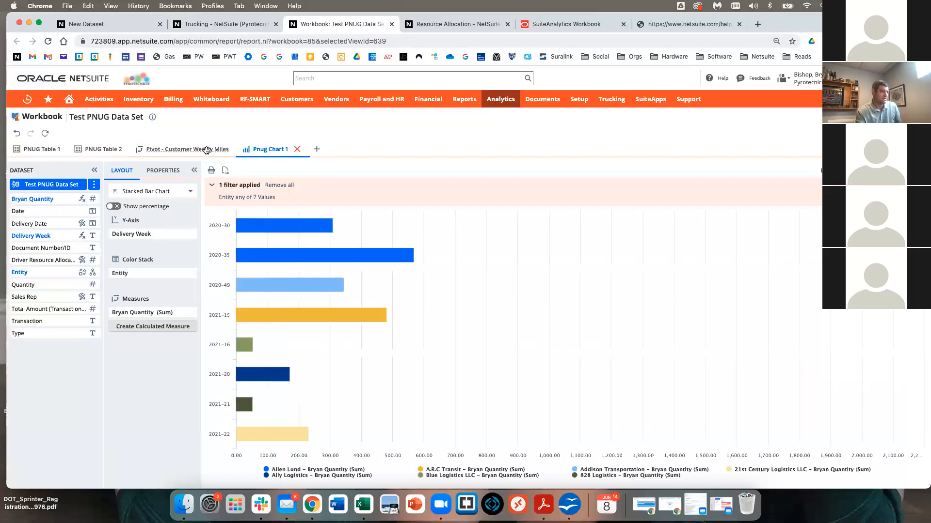
left_click(915, 170)
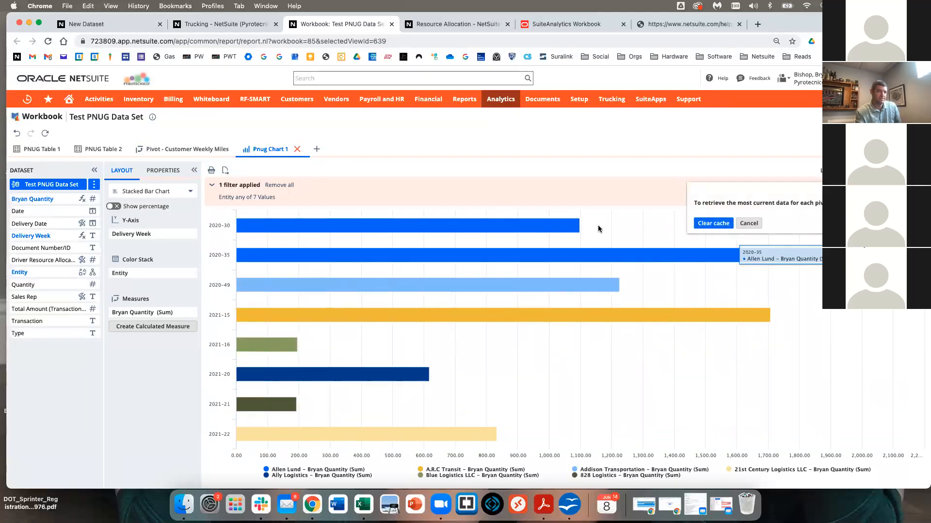
right_click(641, 224)
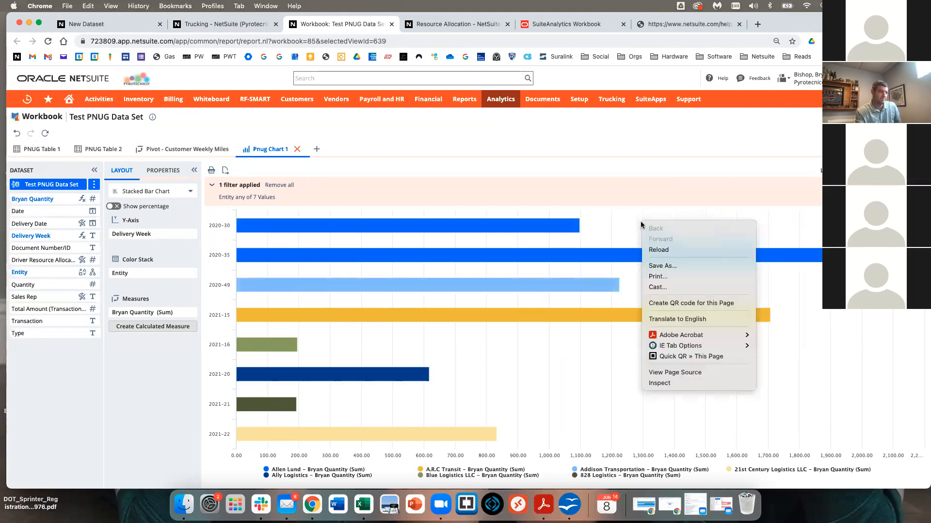
left_click(630, 208)
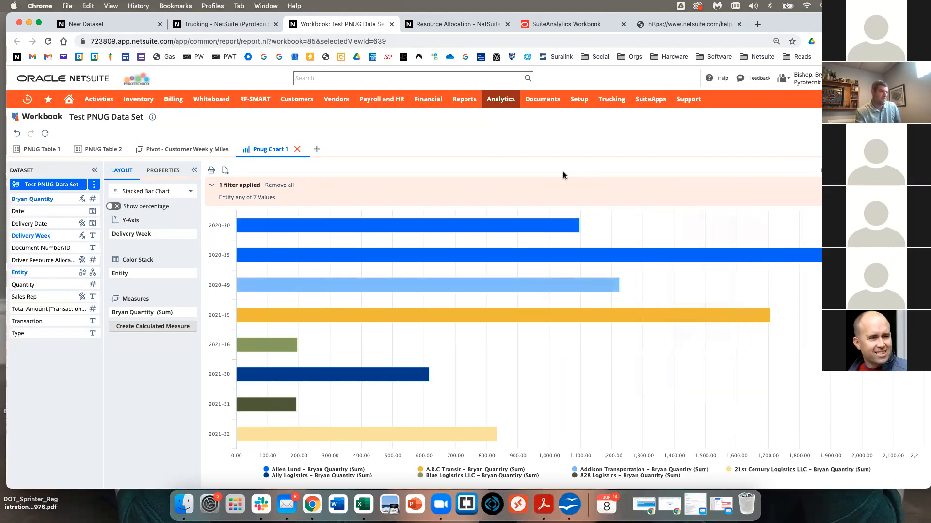
Look over PNUG Table 1, the Customer Weekly Miles pivot and the pivot's totaling options without changing them.
left_click(206, 150)
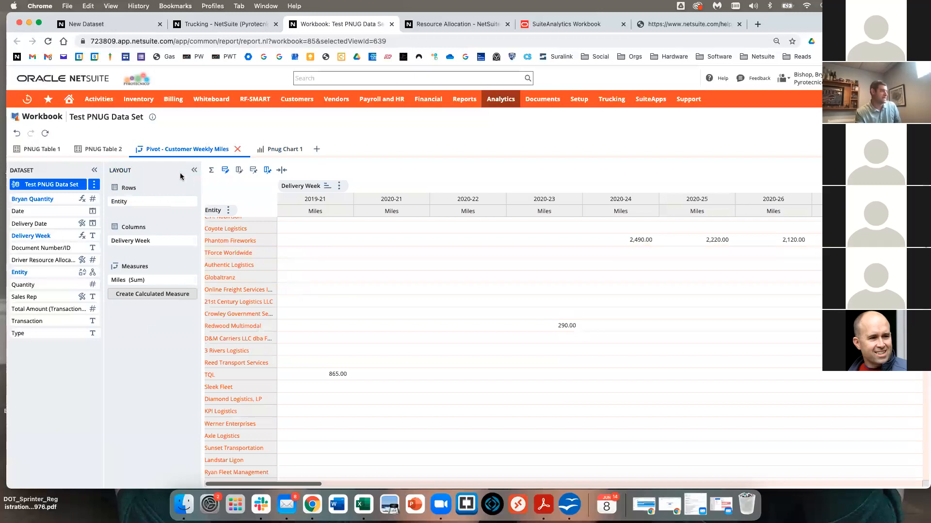
left_click(40, 149)
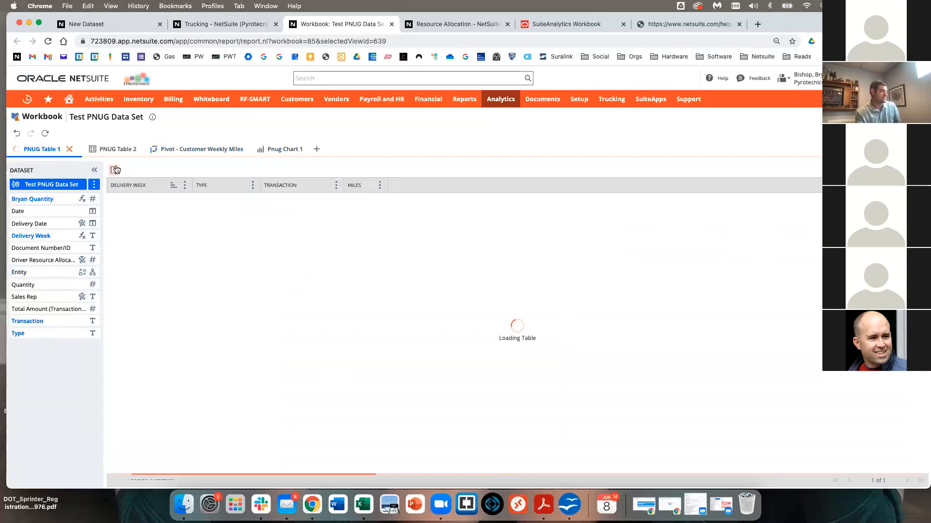
left_click(202, 149)
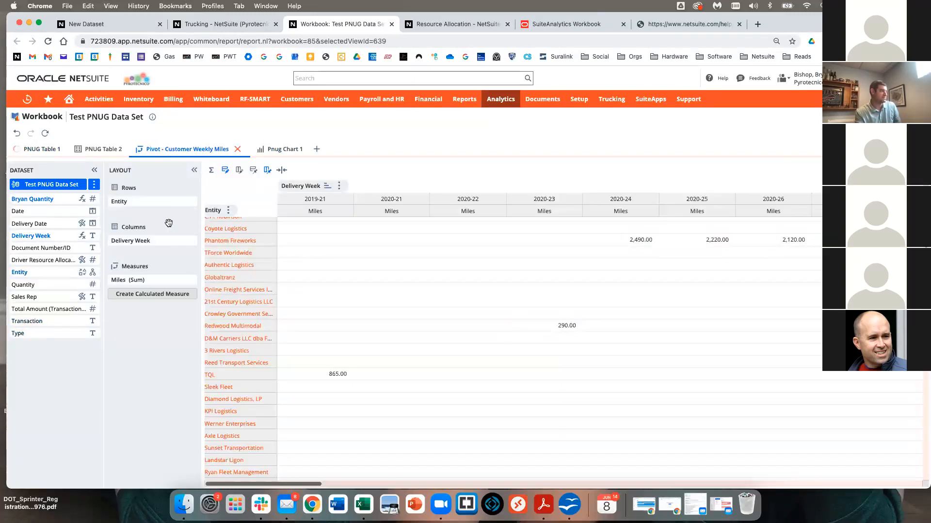
scroll(433, 333, "down", 3)
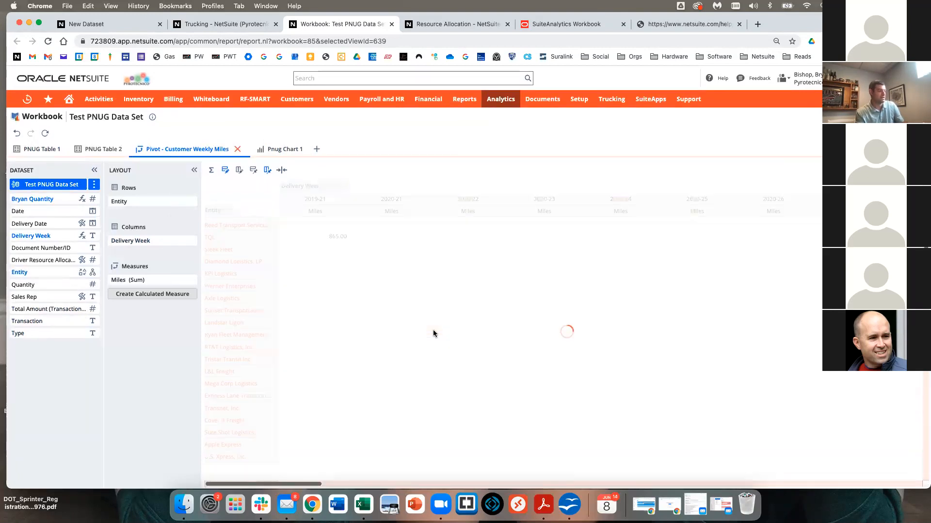
left_click(210, 170)
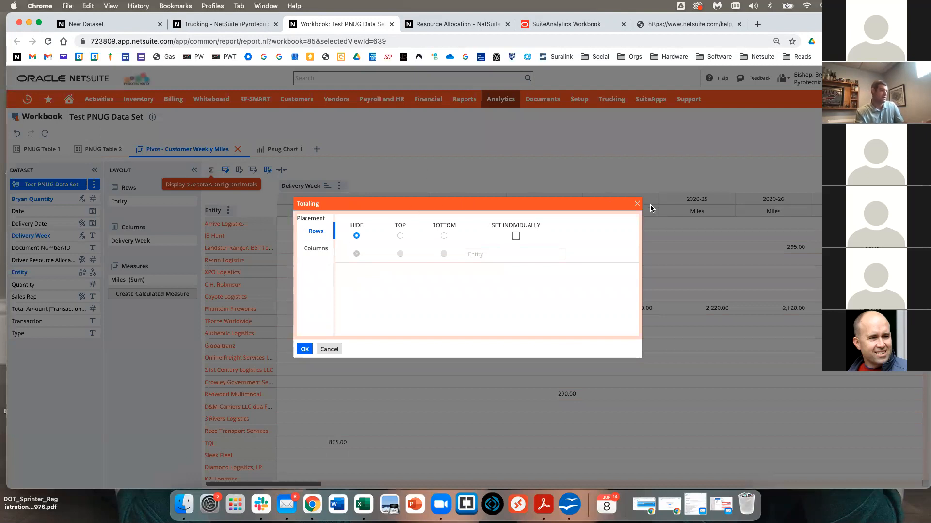
left_click(637, 204)
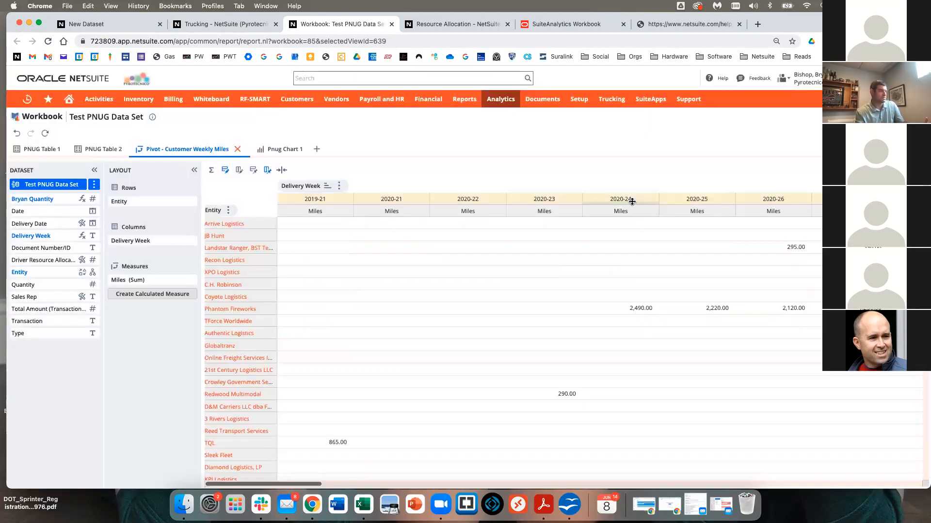
Toggle the Customer Weekly Miles pivot's row display option off and on, and turn on the matching column display option.
left_click(226, 171)
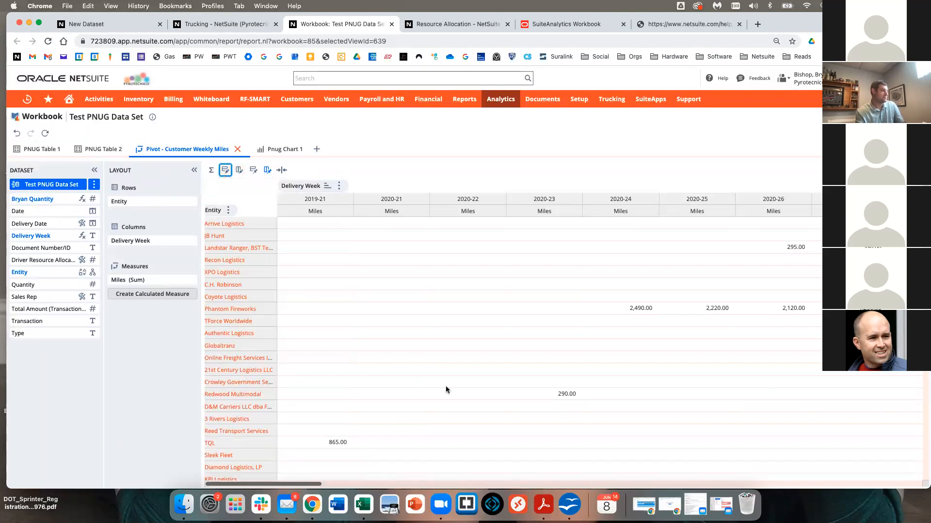
left_click_drag(358, 322, 347, 309)
left_click(308, 310)
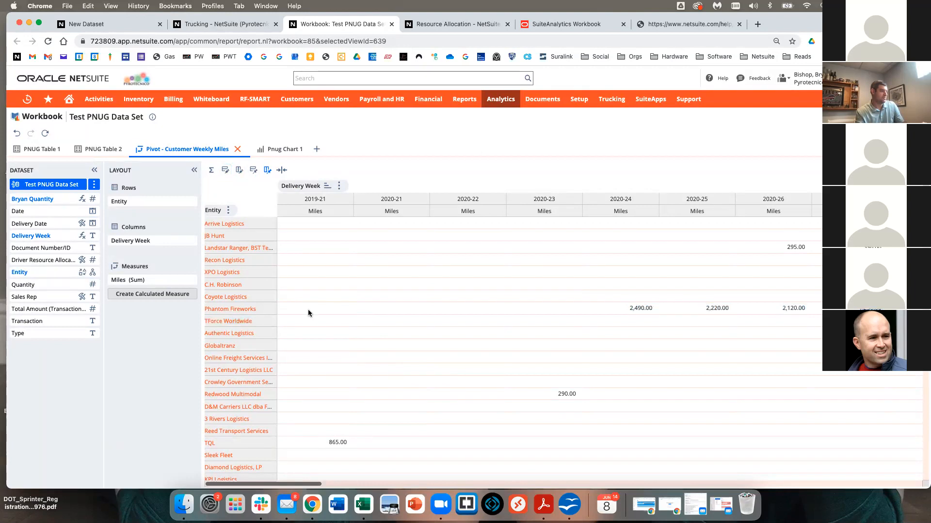
left_click(226, 173)
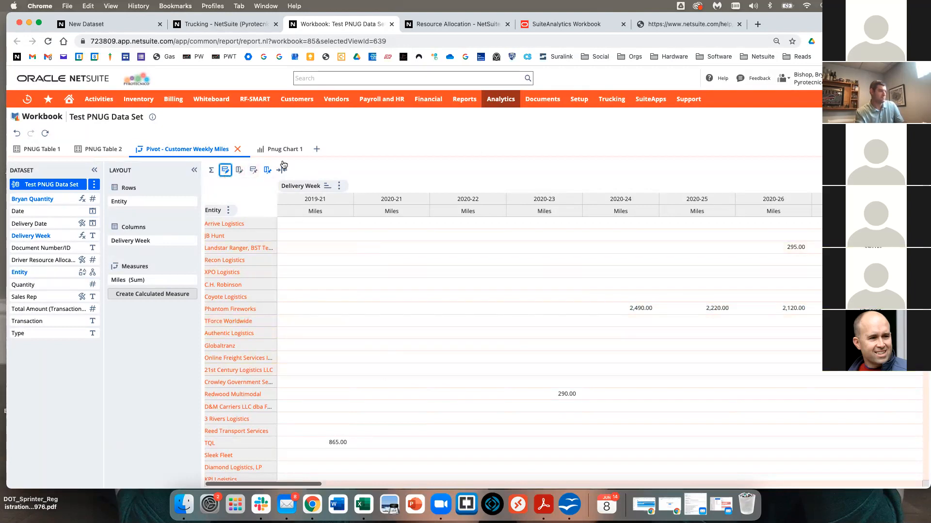
left_click(239, 170)
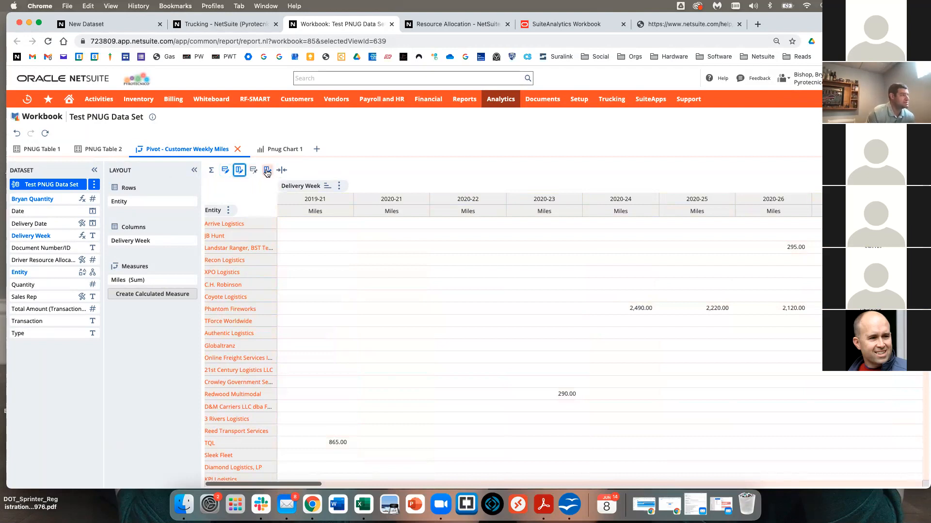
scroll(362, 327, "right", 5)
scroll(345, 322, "left", 6)
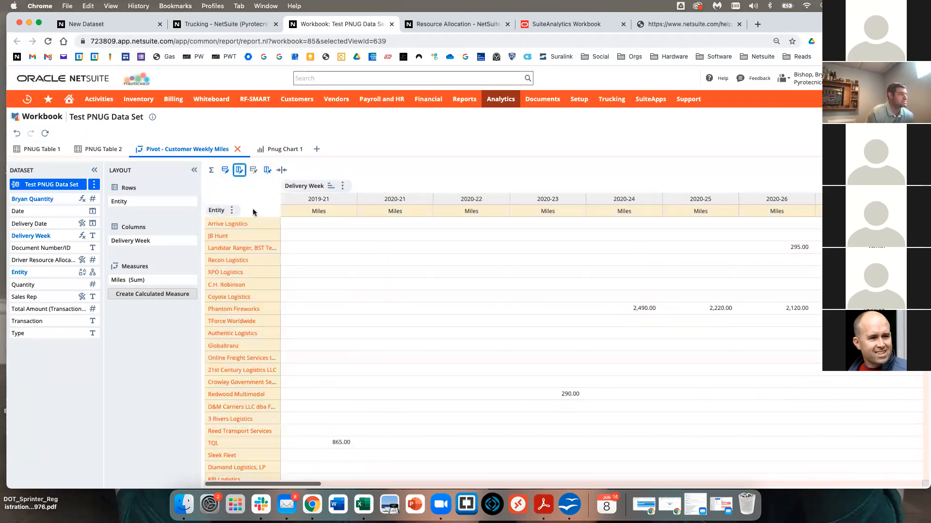
Freeze the pivot's Entity row headers instead of its column headers, check them across the delivery weeks, and refresh the workbook.
scroll(407, 317, "right", 5)
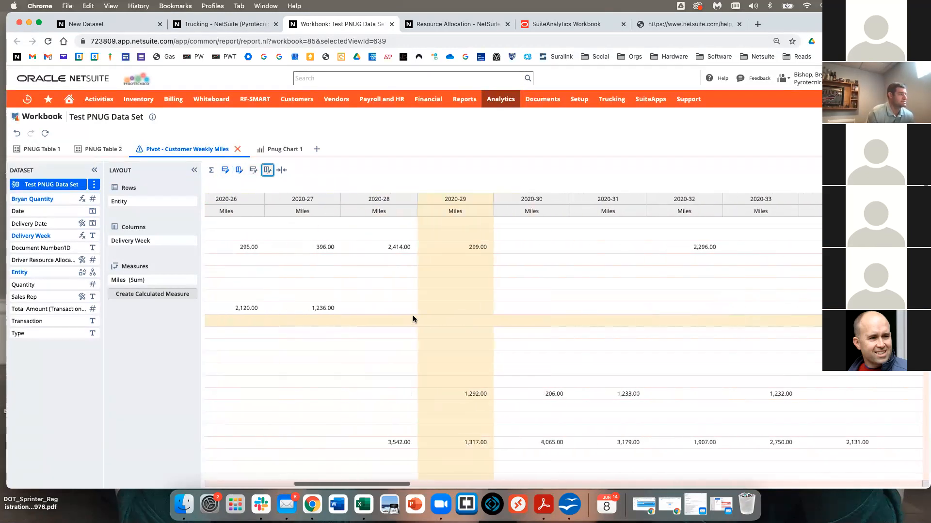
scroll(412, 315, "left", 6)
left_click(254, 171)
scroll(377, 311, "up", 8)
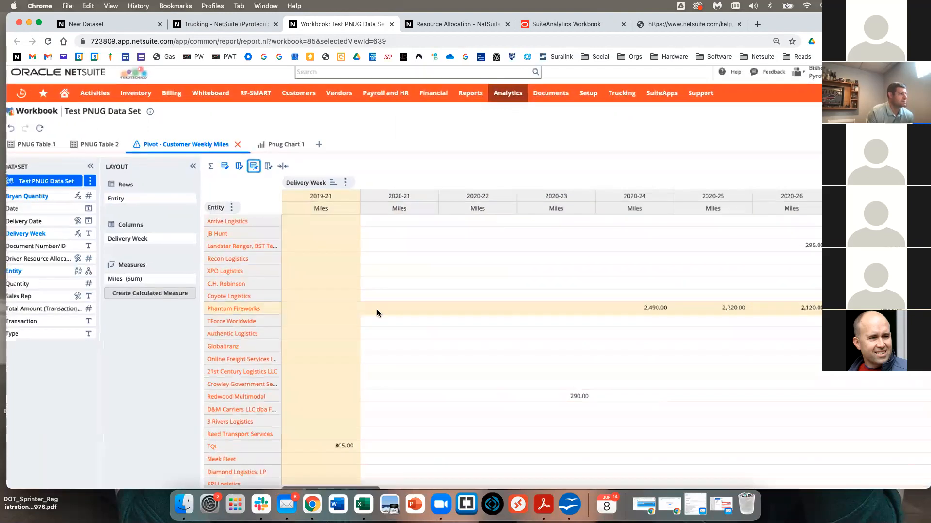
scroll(420, 317, "down", 8)
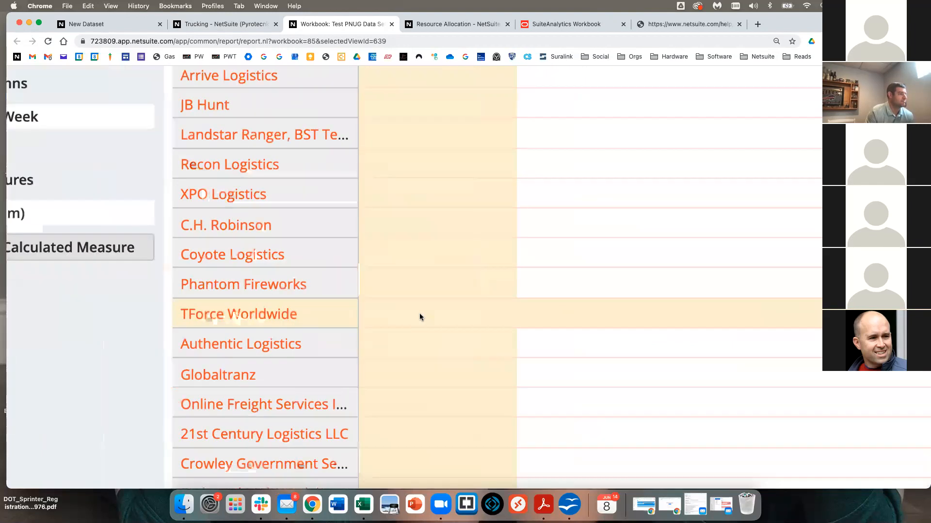
scroll(262, 283, "right", 10)
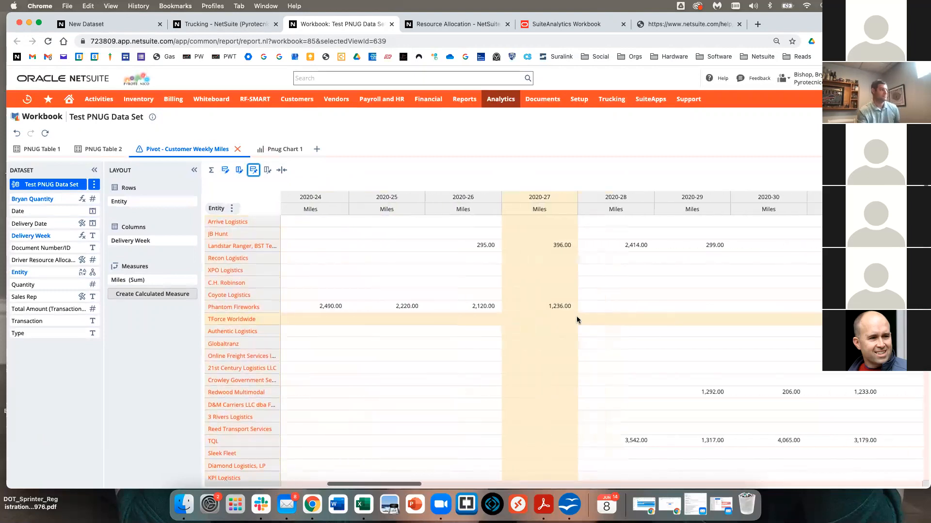
scroll(569, 313, "right", 5)
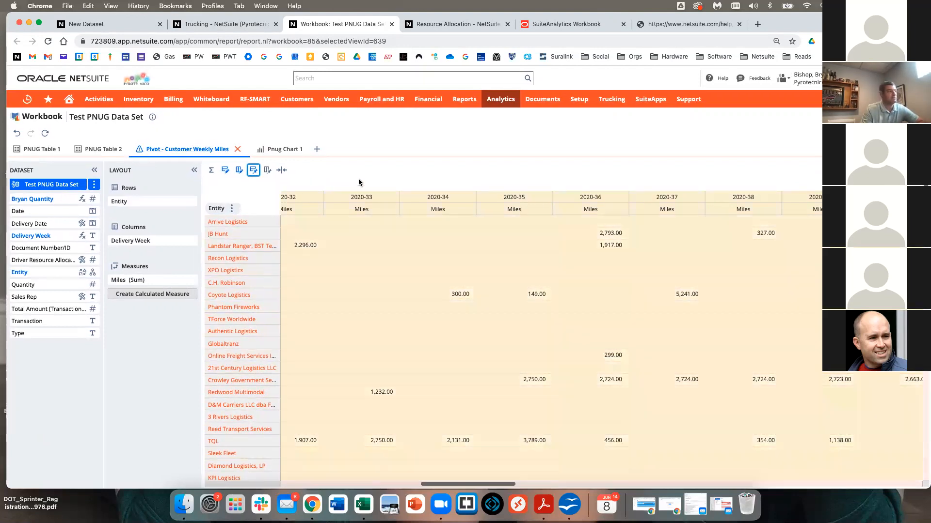
scroll(563, 306, "left", 2)
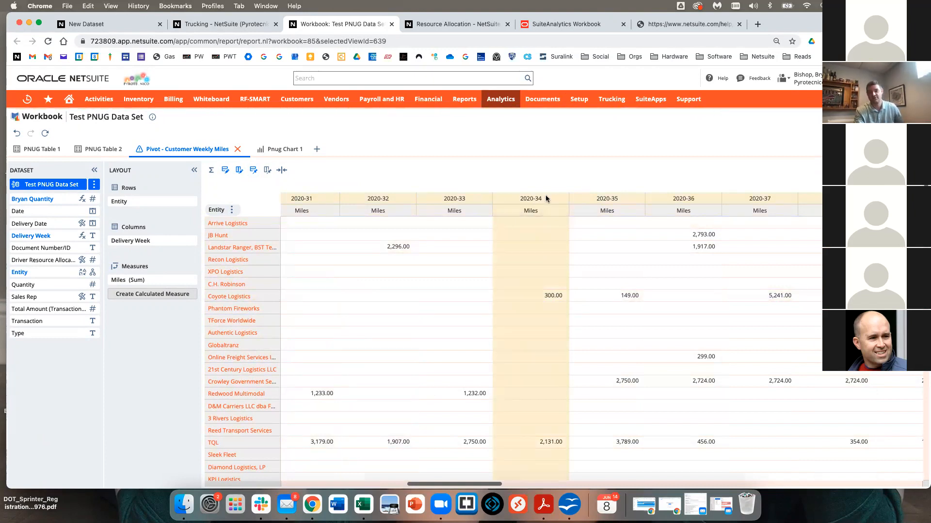
left_click(45, 133)
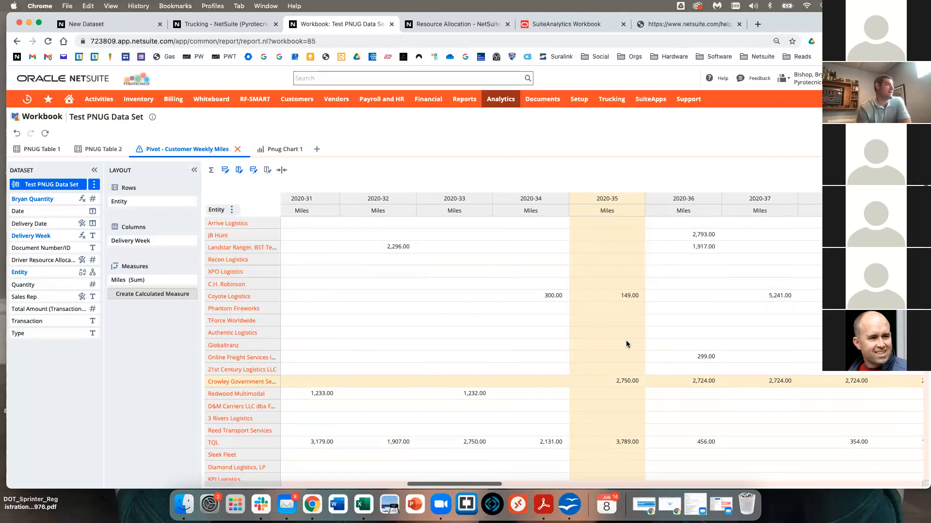
Look at the Trucking dashboard and the New Dataset record type list, and return to the Test PNUG Data Set workbook.
left_click(252, 25)
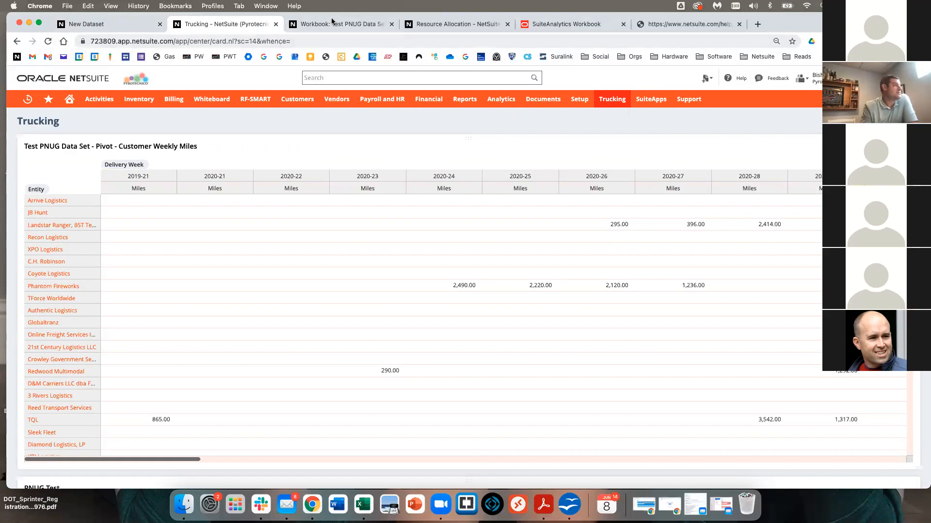
left_click(130, 28)
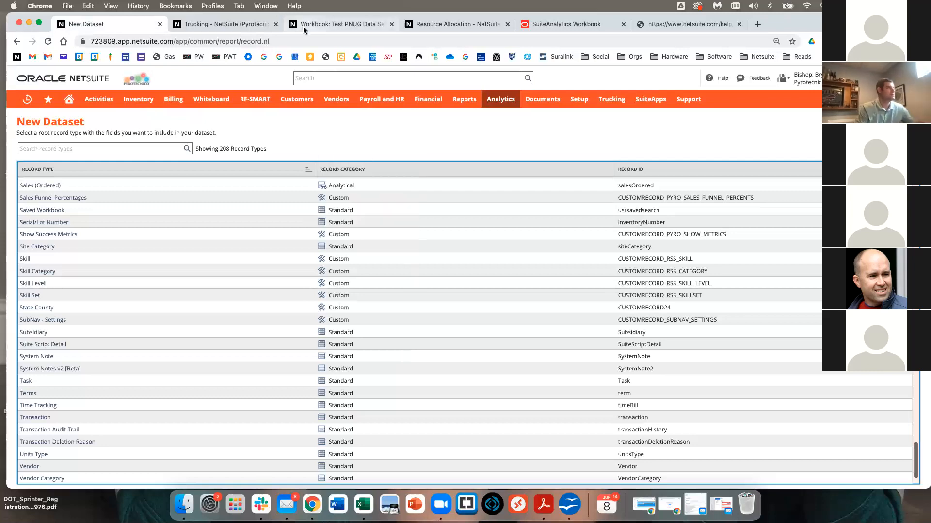
left_click(324, 25)
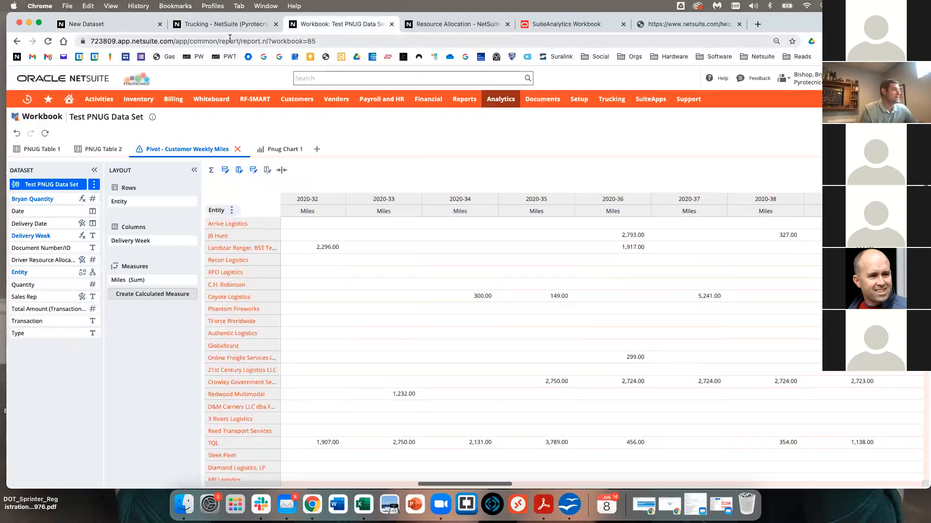
Copy the Test PNUG Data Set workbook's web address and open it in a new browser tab.
left_click(227, 41)
left_click(228, 41)
key("super+a")
key("super+c")
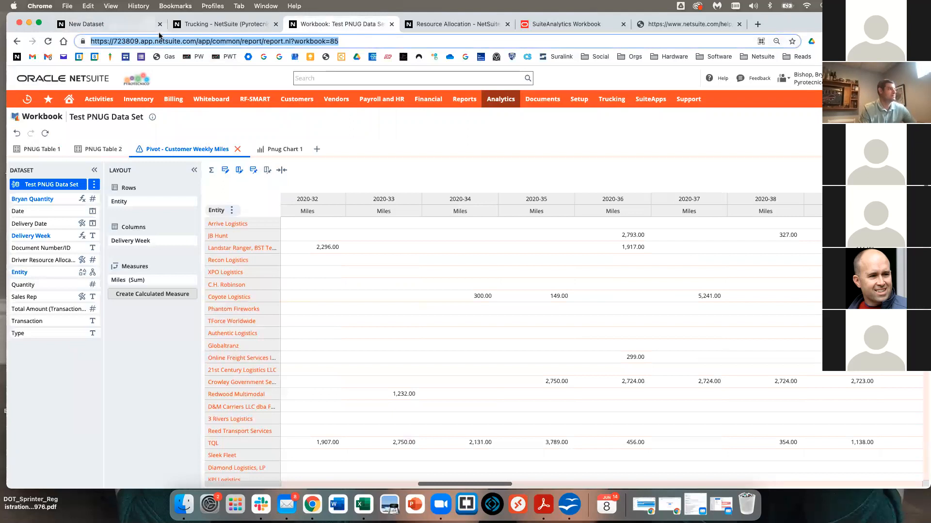
key("BackSpace")
left_click(760, 24)
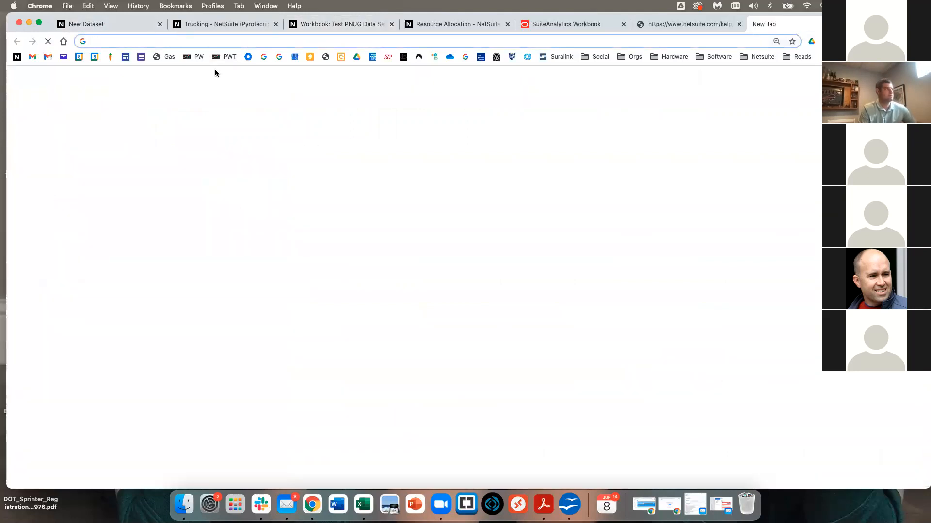
key("super+v")
key("Return")
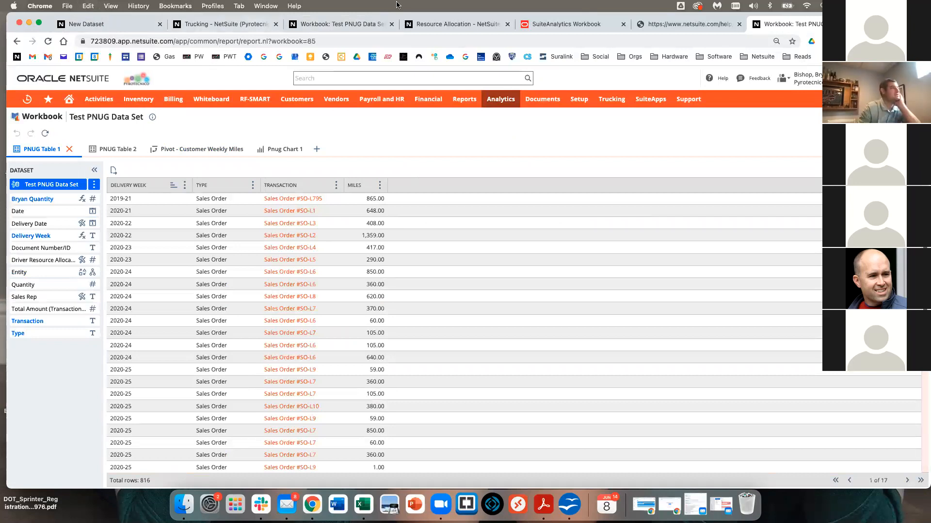
Highlight the "report.nl?workbook=85" part of the workbook's web address to examine how the link identifies the workbook.
left_click(273, 41)
left_click(273, 41)
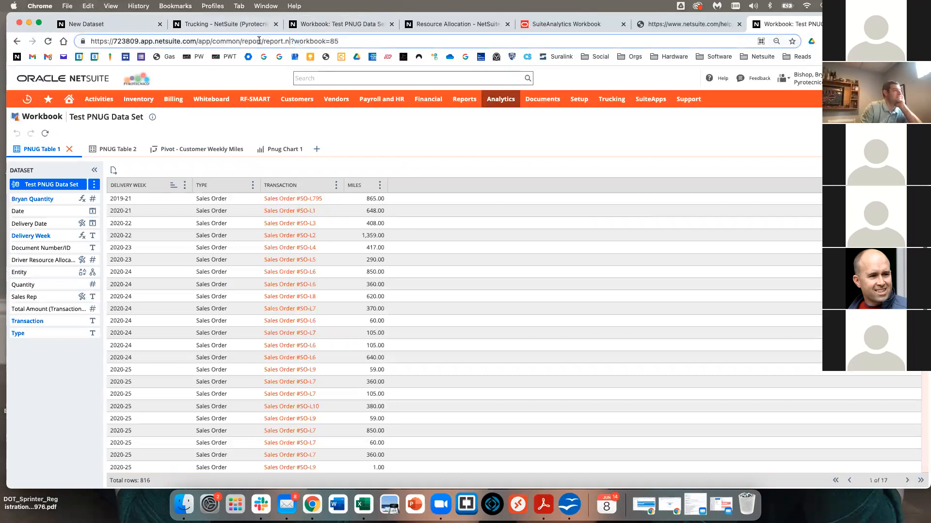
left_click_drag(264, 41, 357, 42)
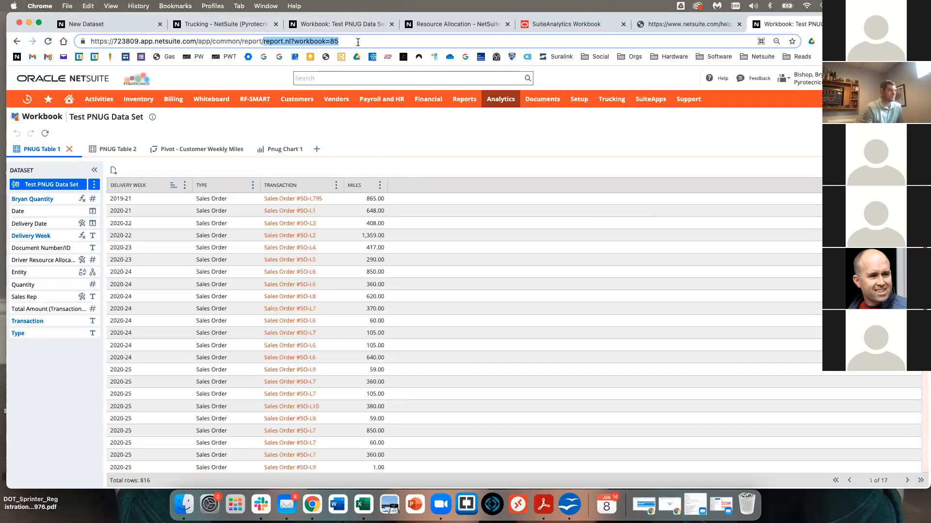
mouse_move(826, 79)
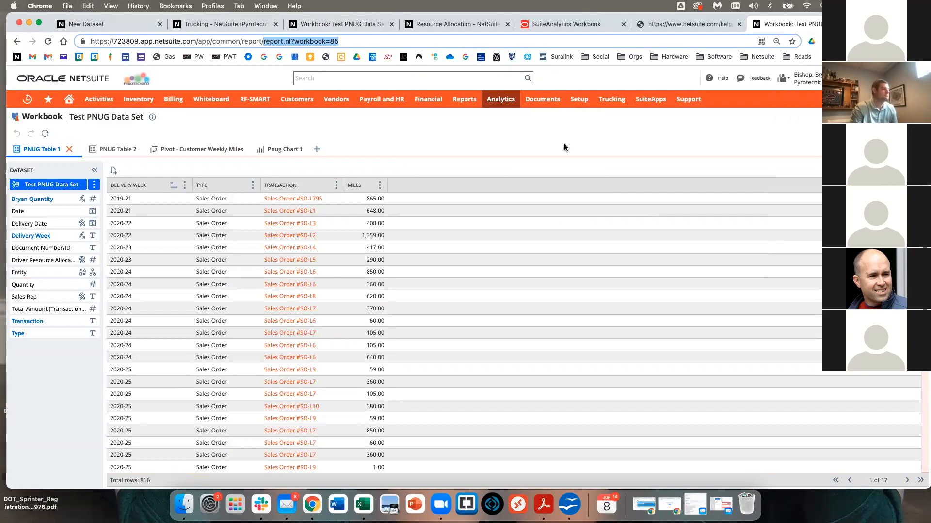
Close the Trucking dashboard, the original Test PNUG Data Set workbook and the Resource Allocation page, and show the New Dataset page.
left_click(201, 24)
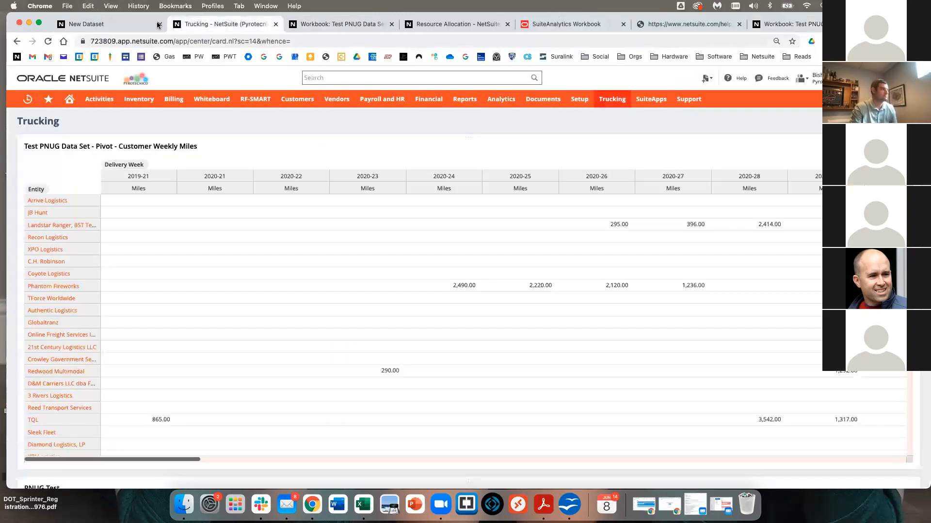
left_click(155, 24)
left_click(276, 25)
left_click(275, 24)
left_click(276, 24)
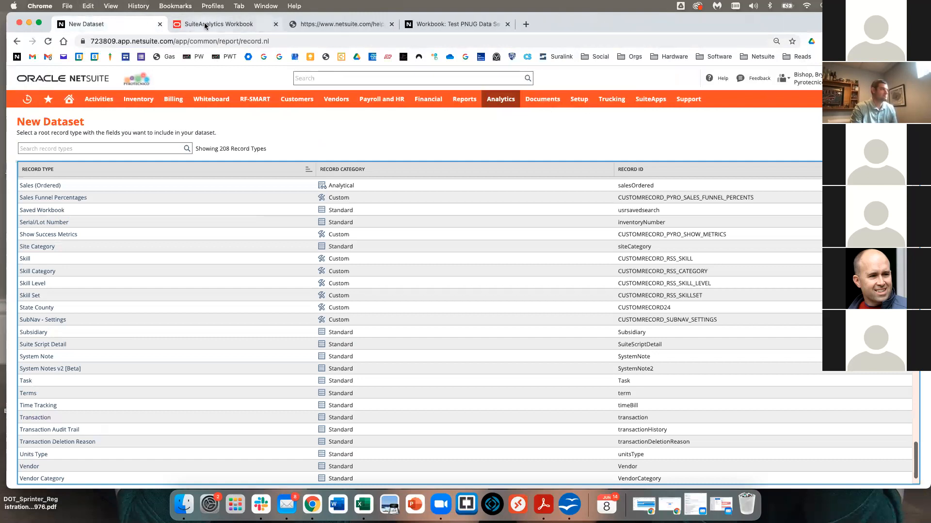